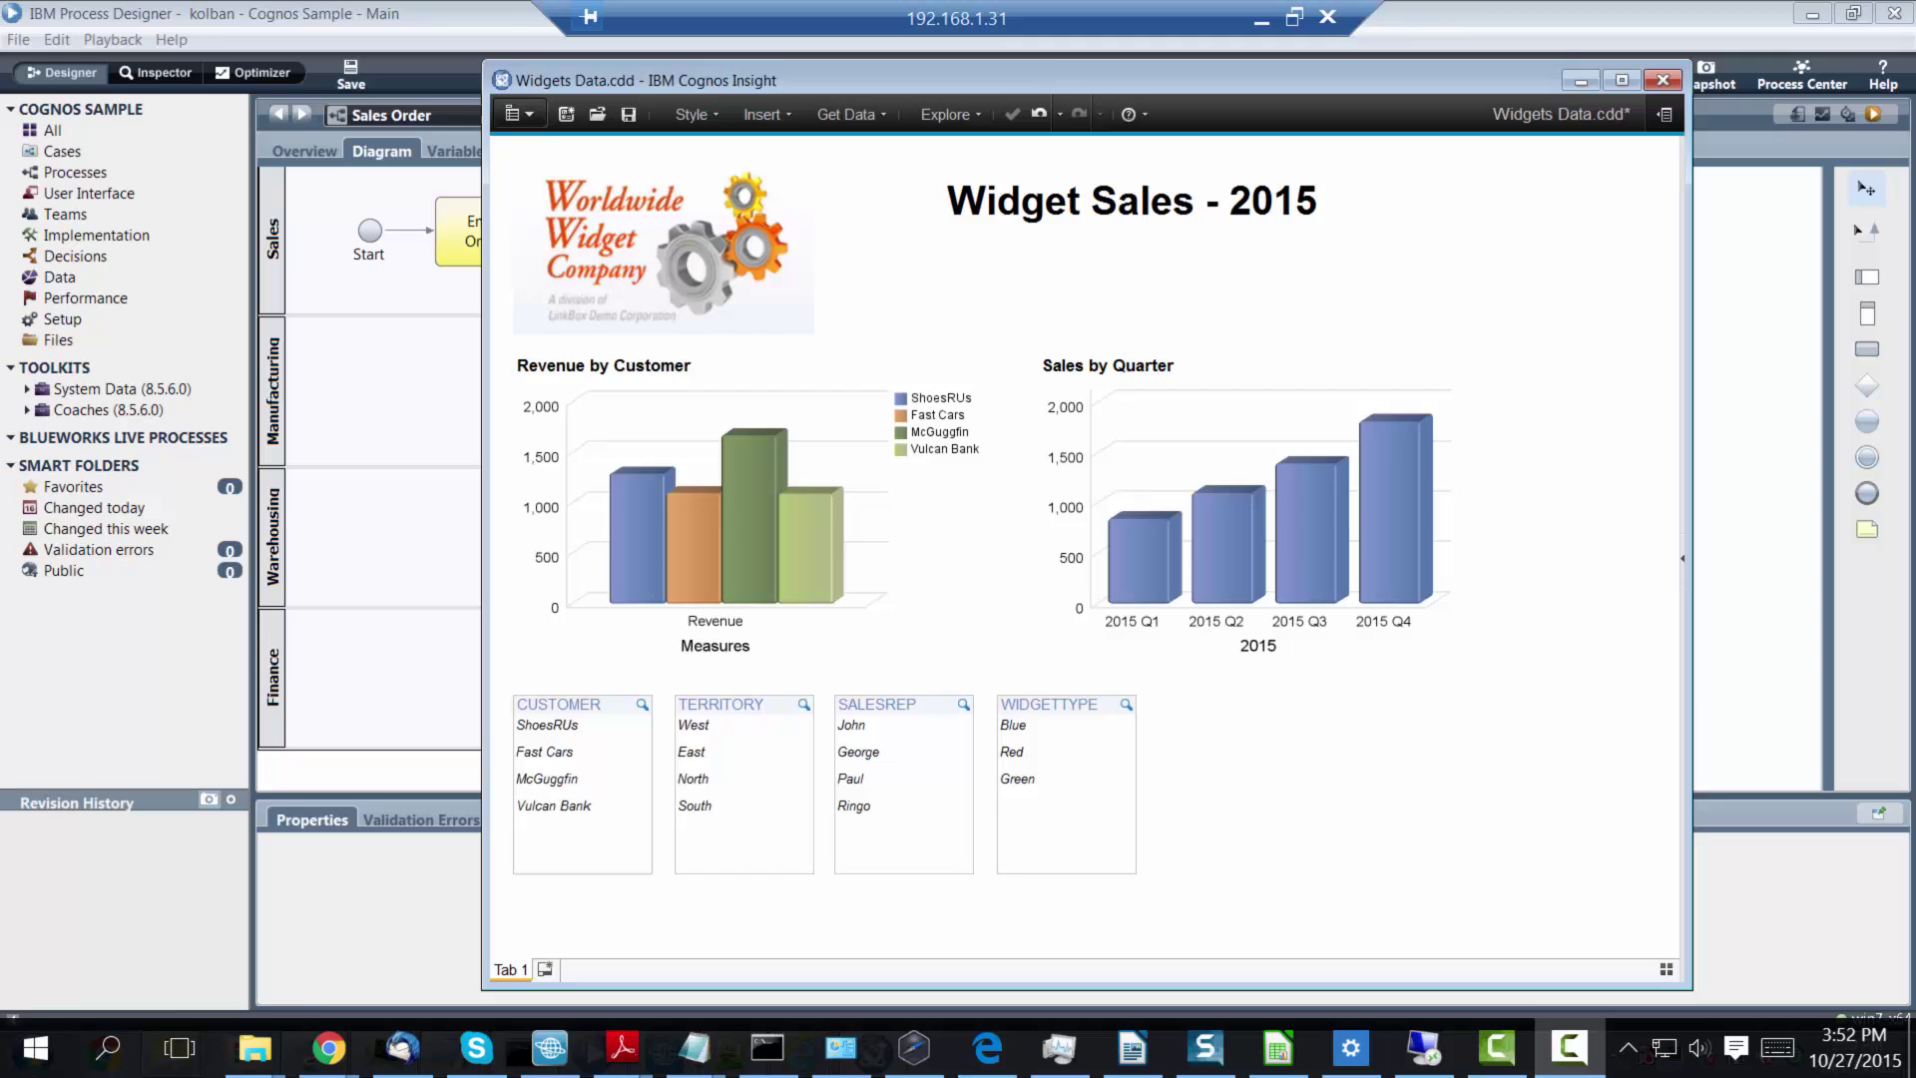
- Filter the Cognos charts to West territory, sales rep Paul and Red widgets
left_click(690, 727)
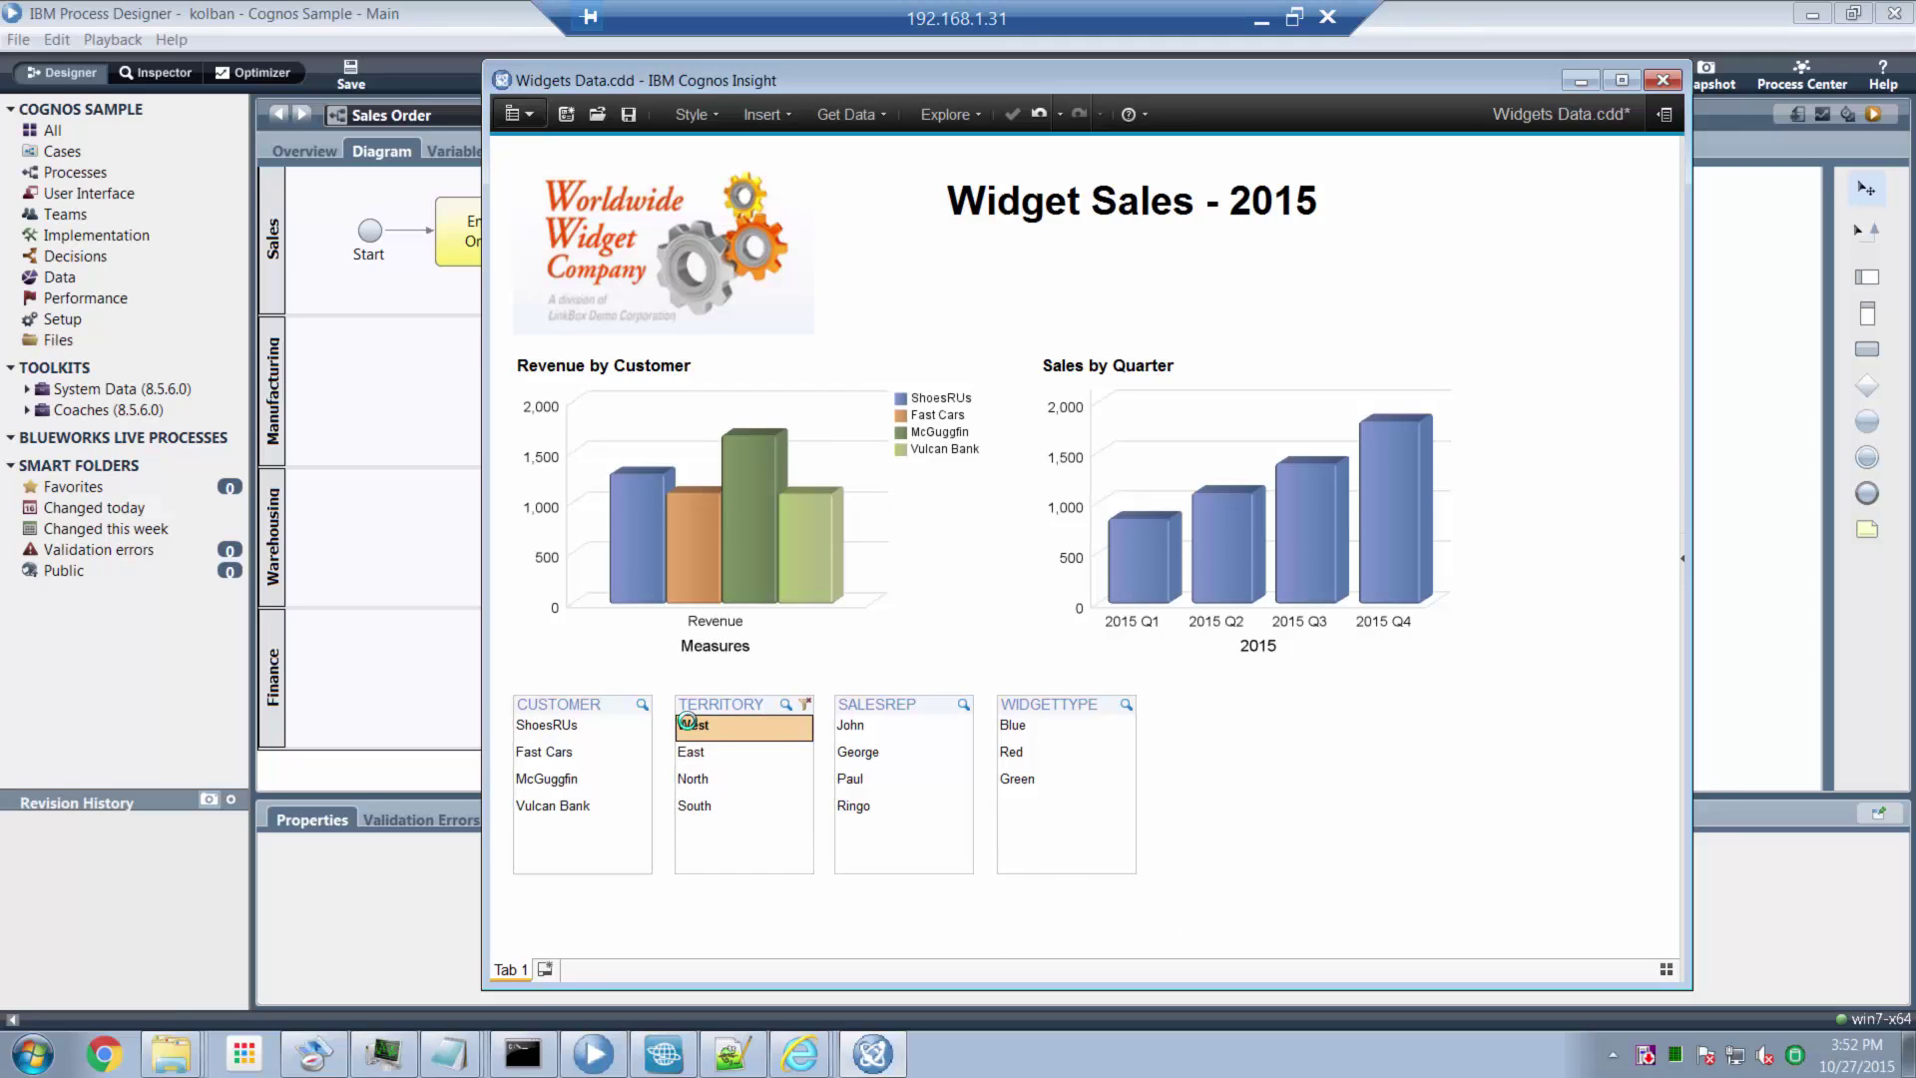
left_click(851, 779)
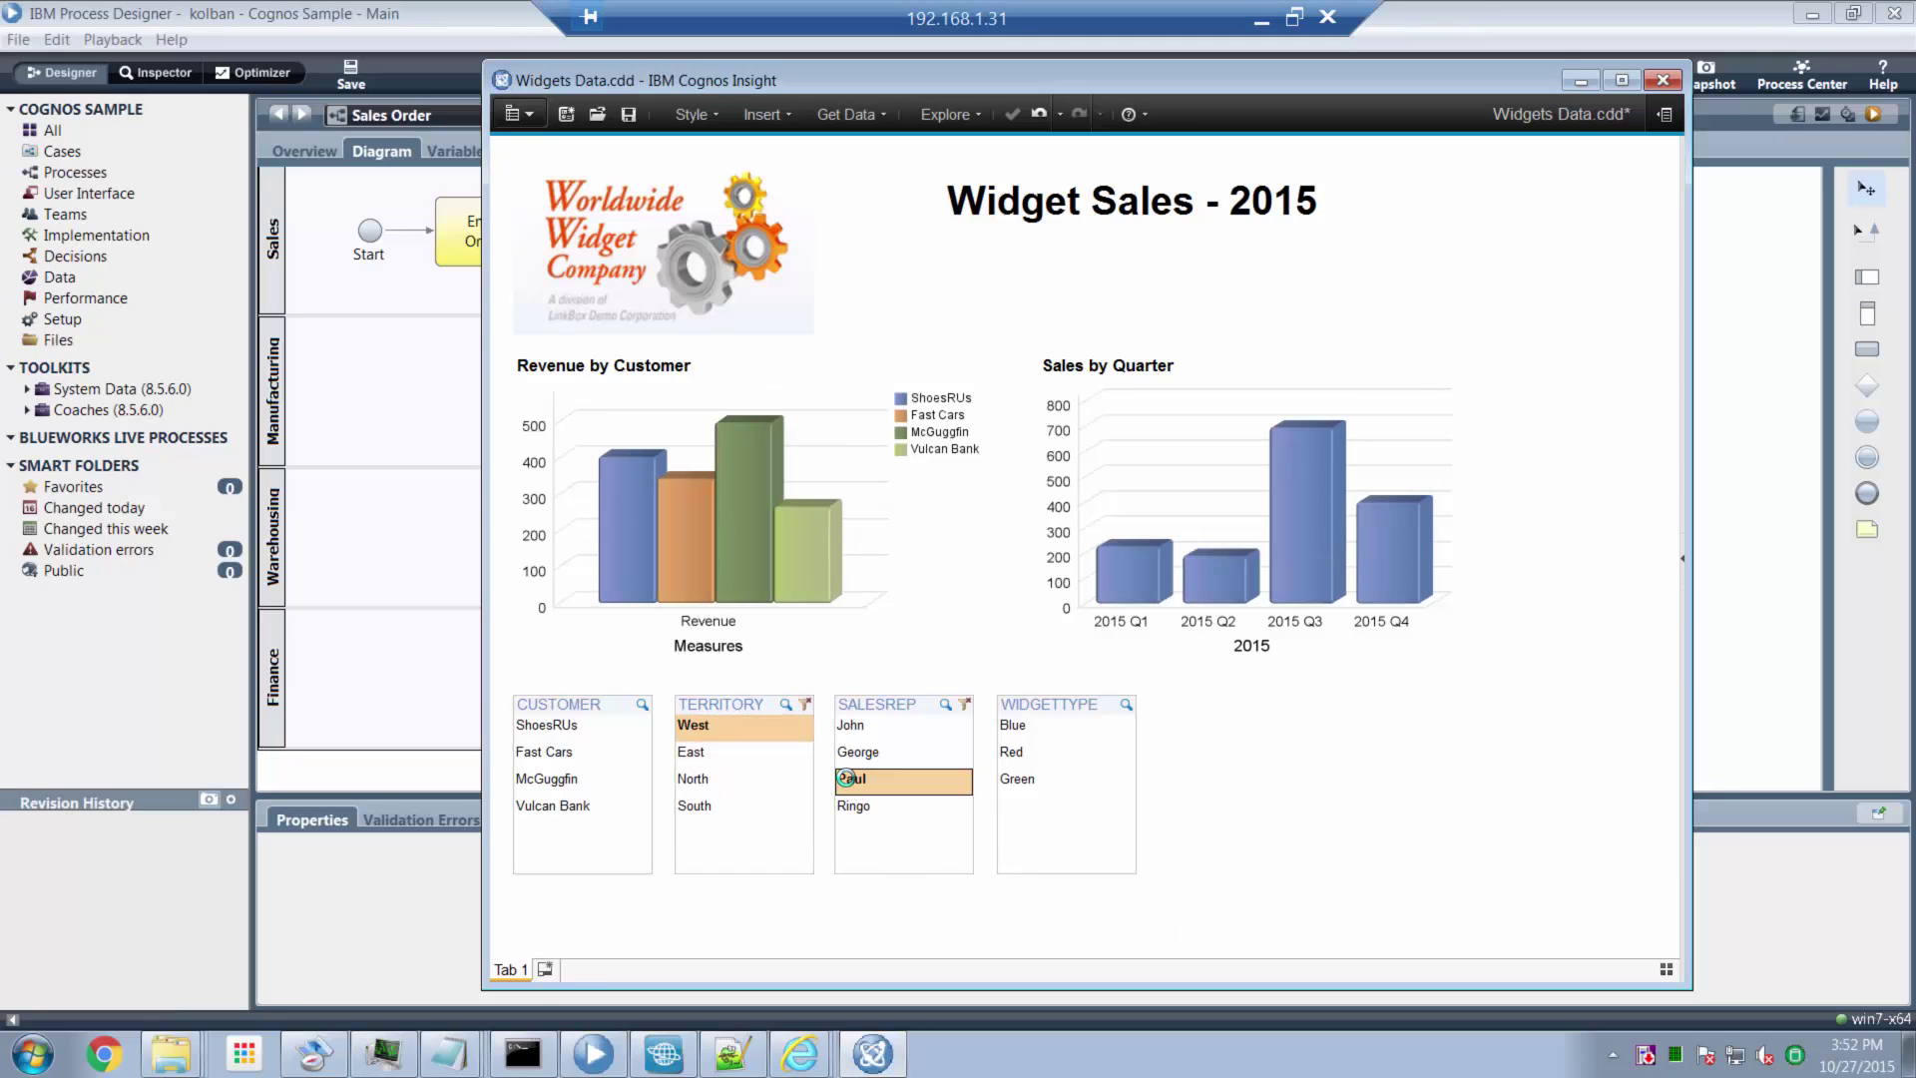
left_click(1015, 755)
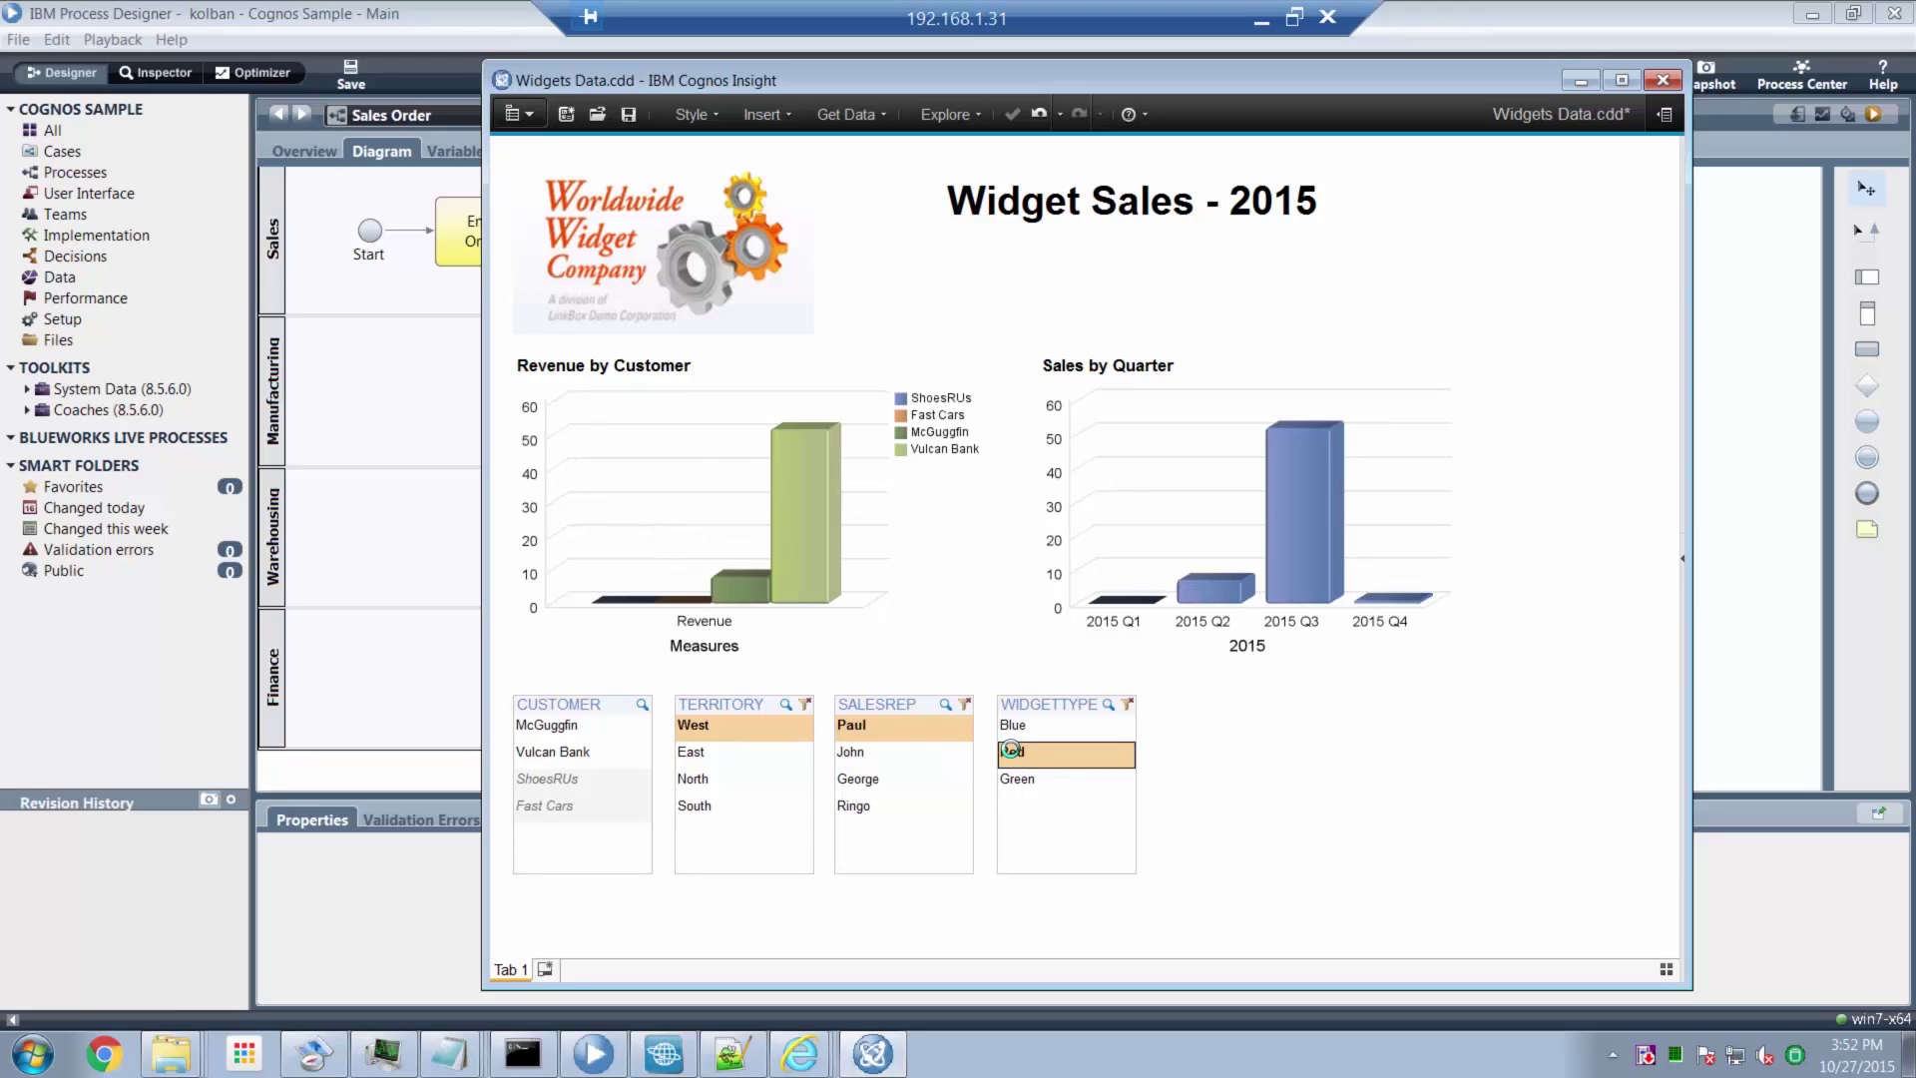
- Clear the West, Paul and Red filters, then bring the Process Designer Sales Order diagram forward
left_click(804, 704)
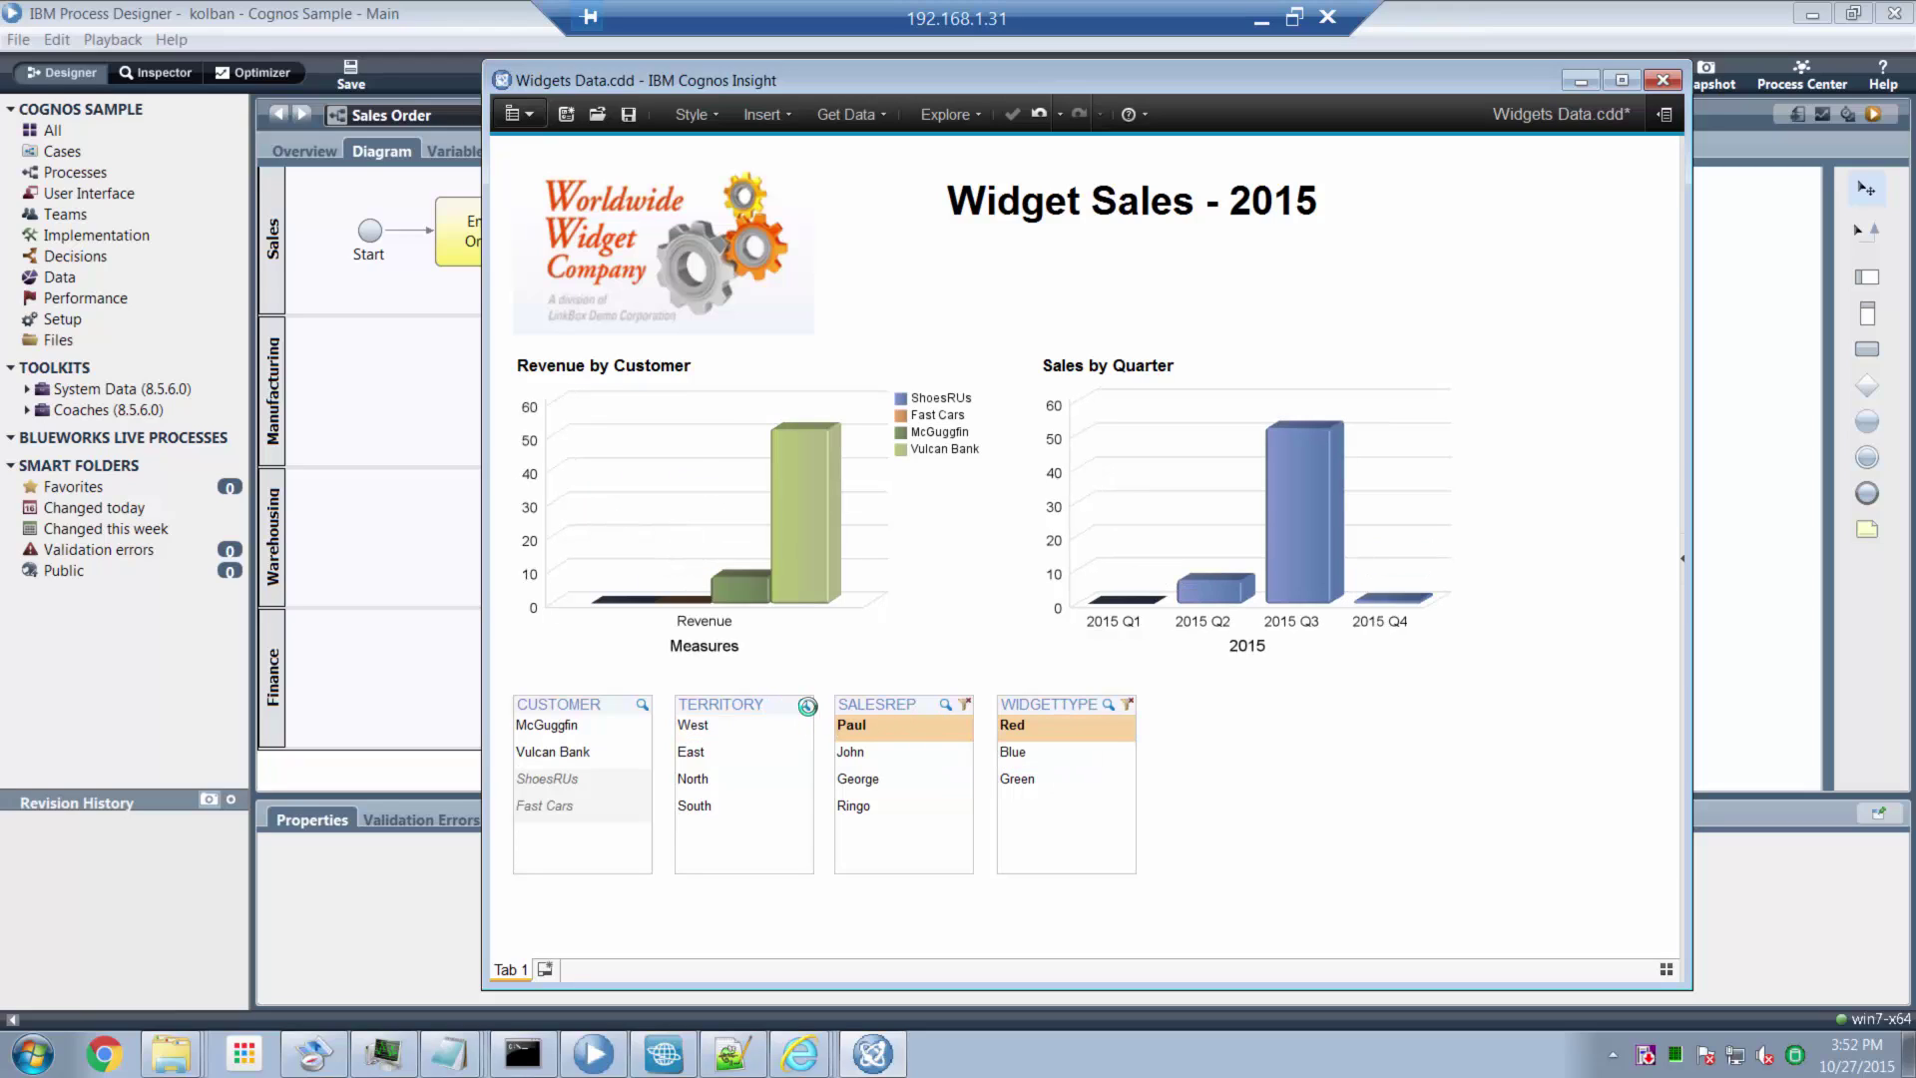
left_click(964, 704)
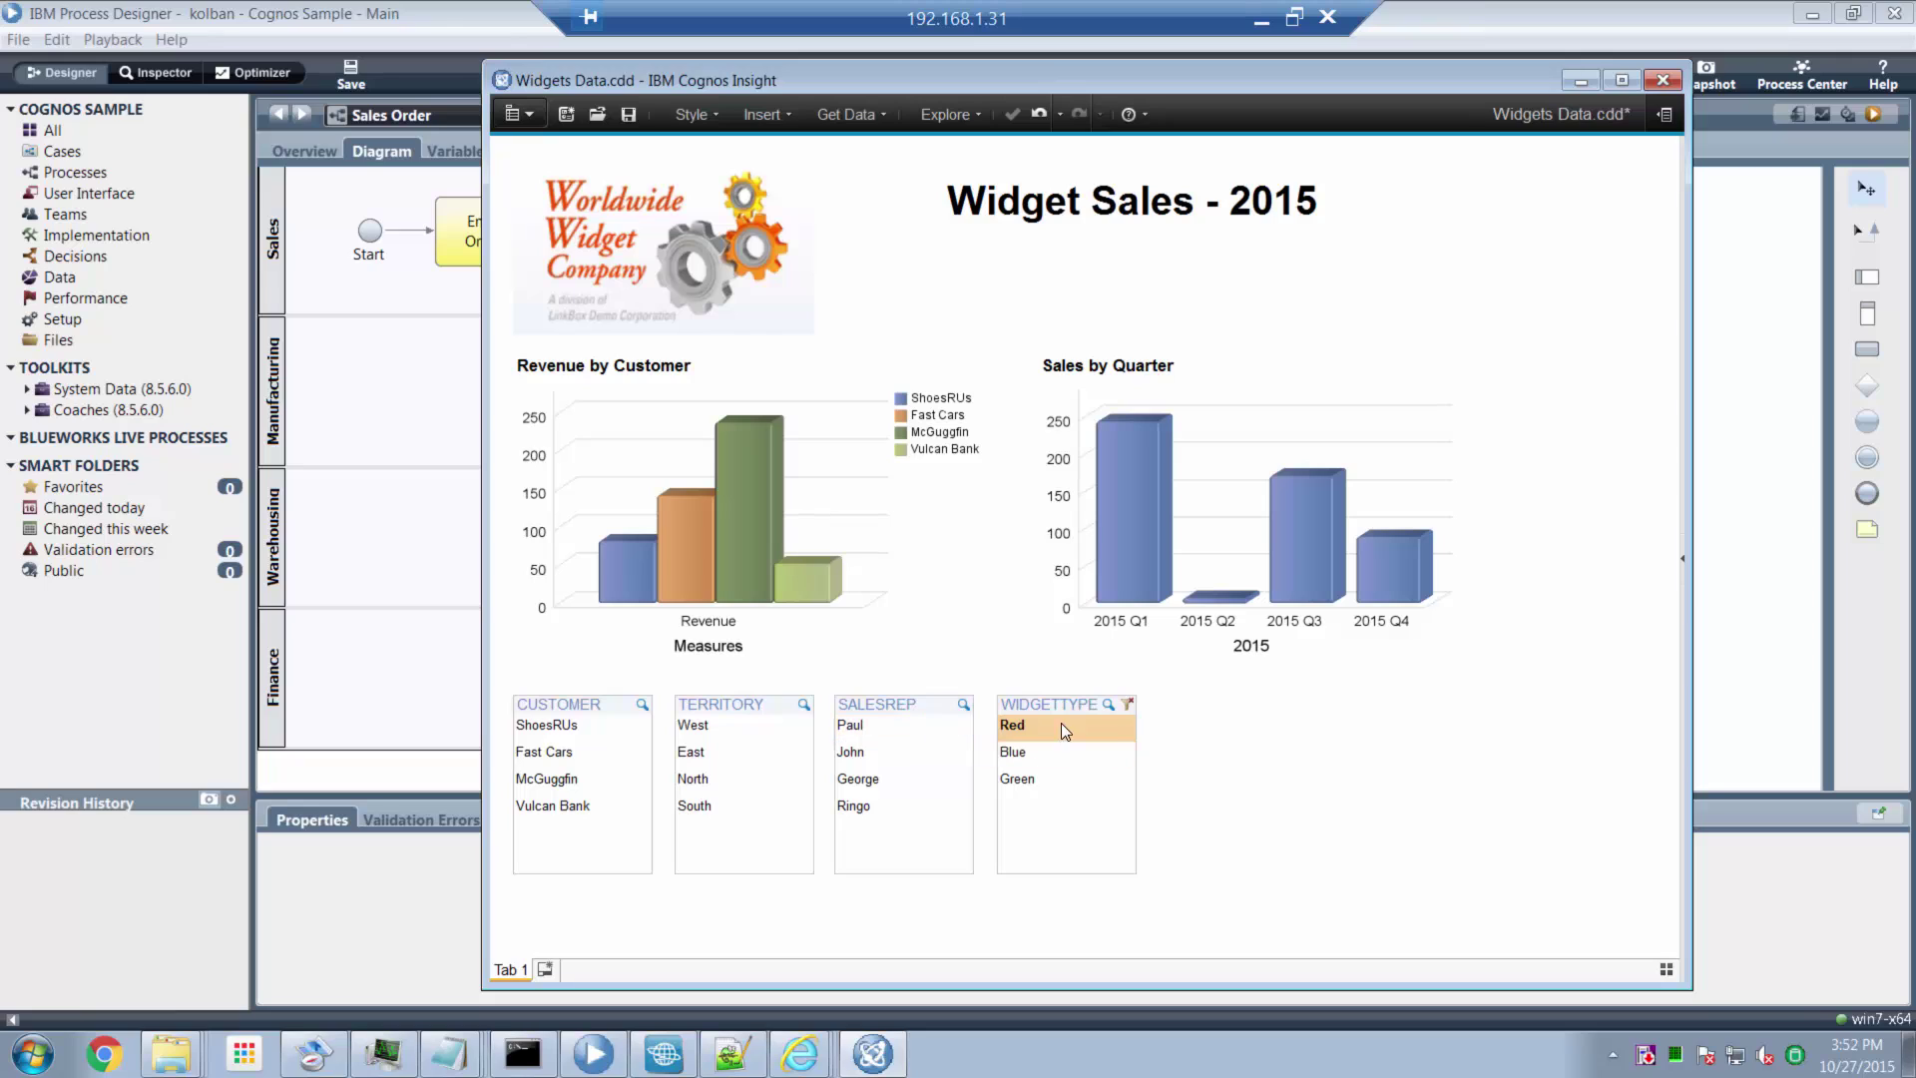
left_click(1126, 703)
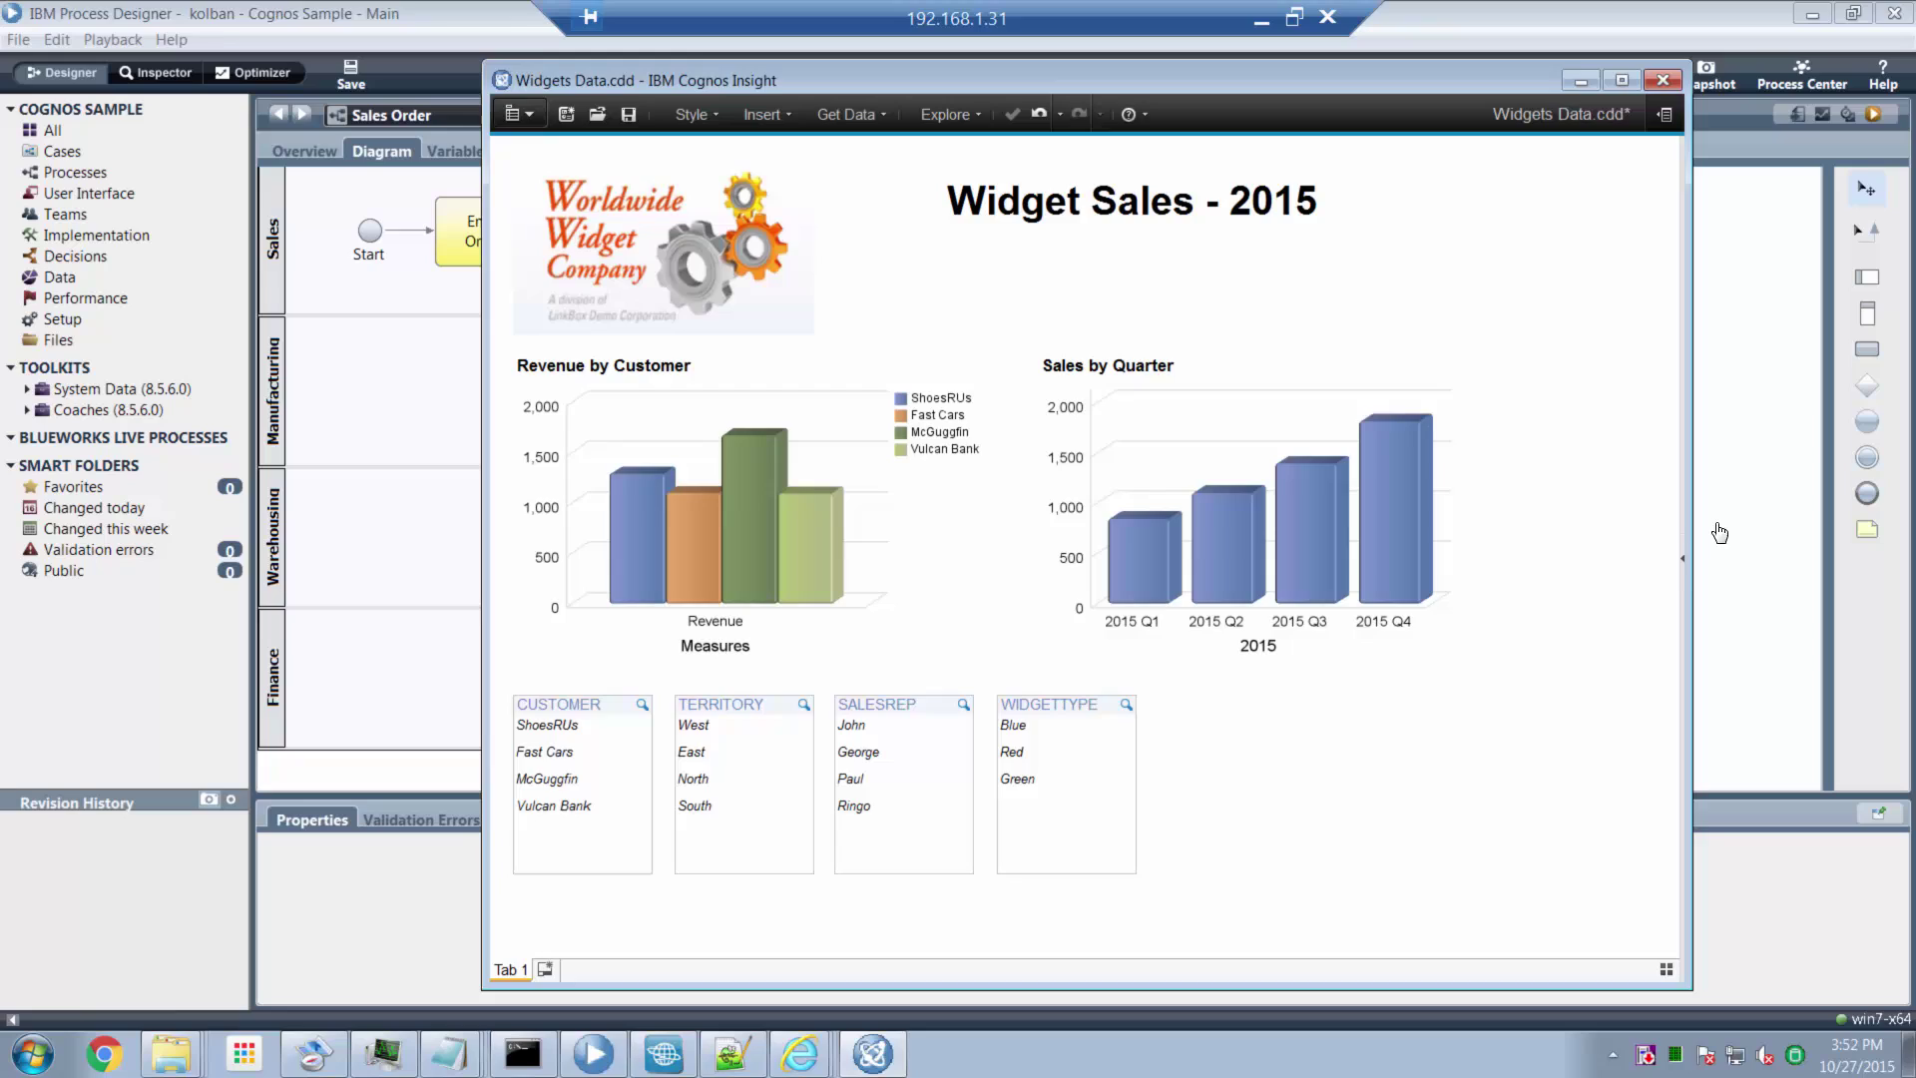
left_click(1780, 477)
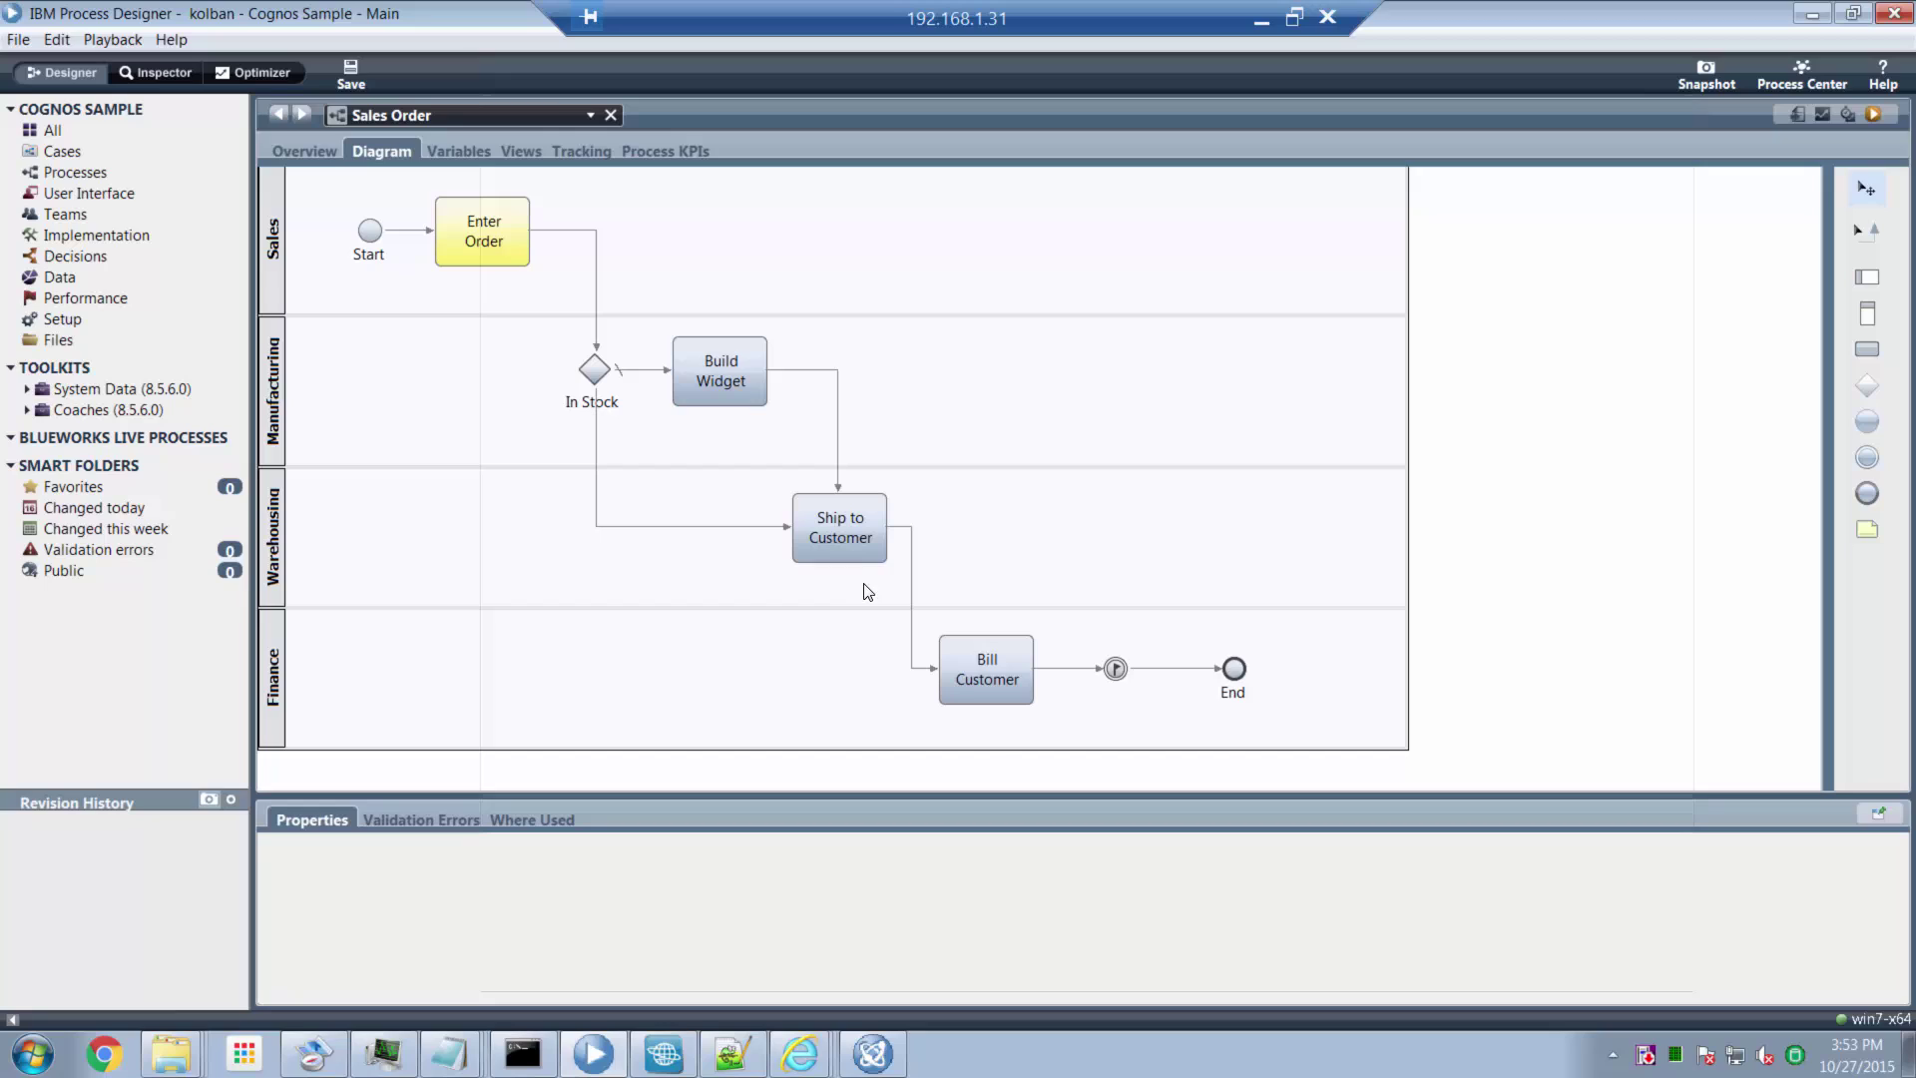
- Select the tracking event before End, enlarge Properties, and view its tracking implementation settings
left_click(1116, 669)
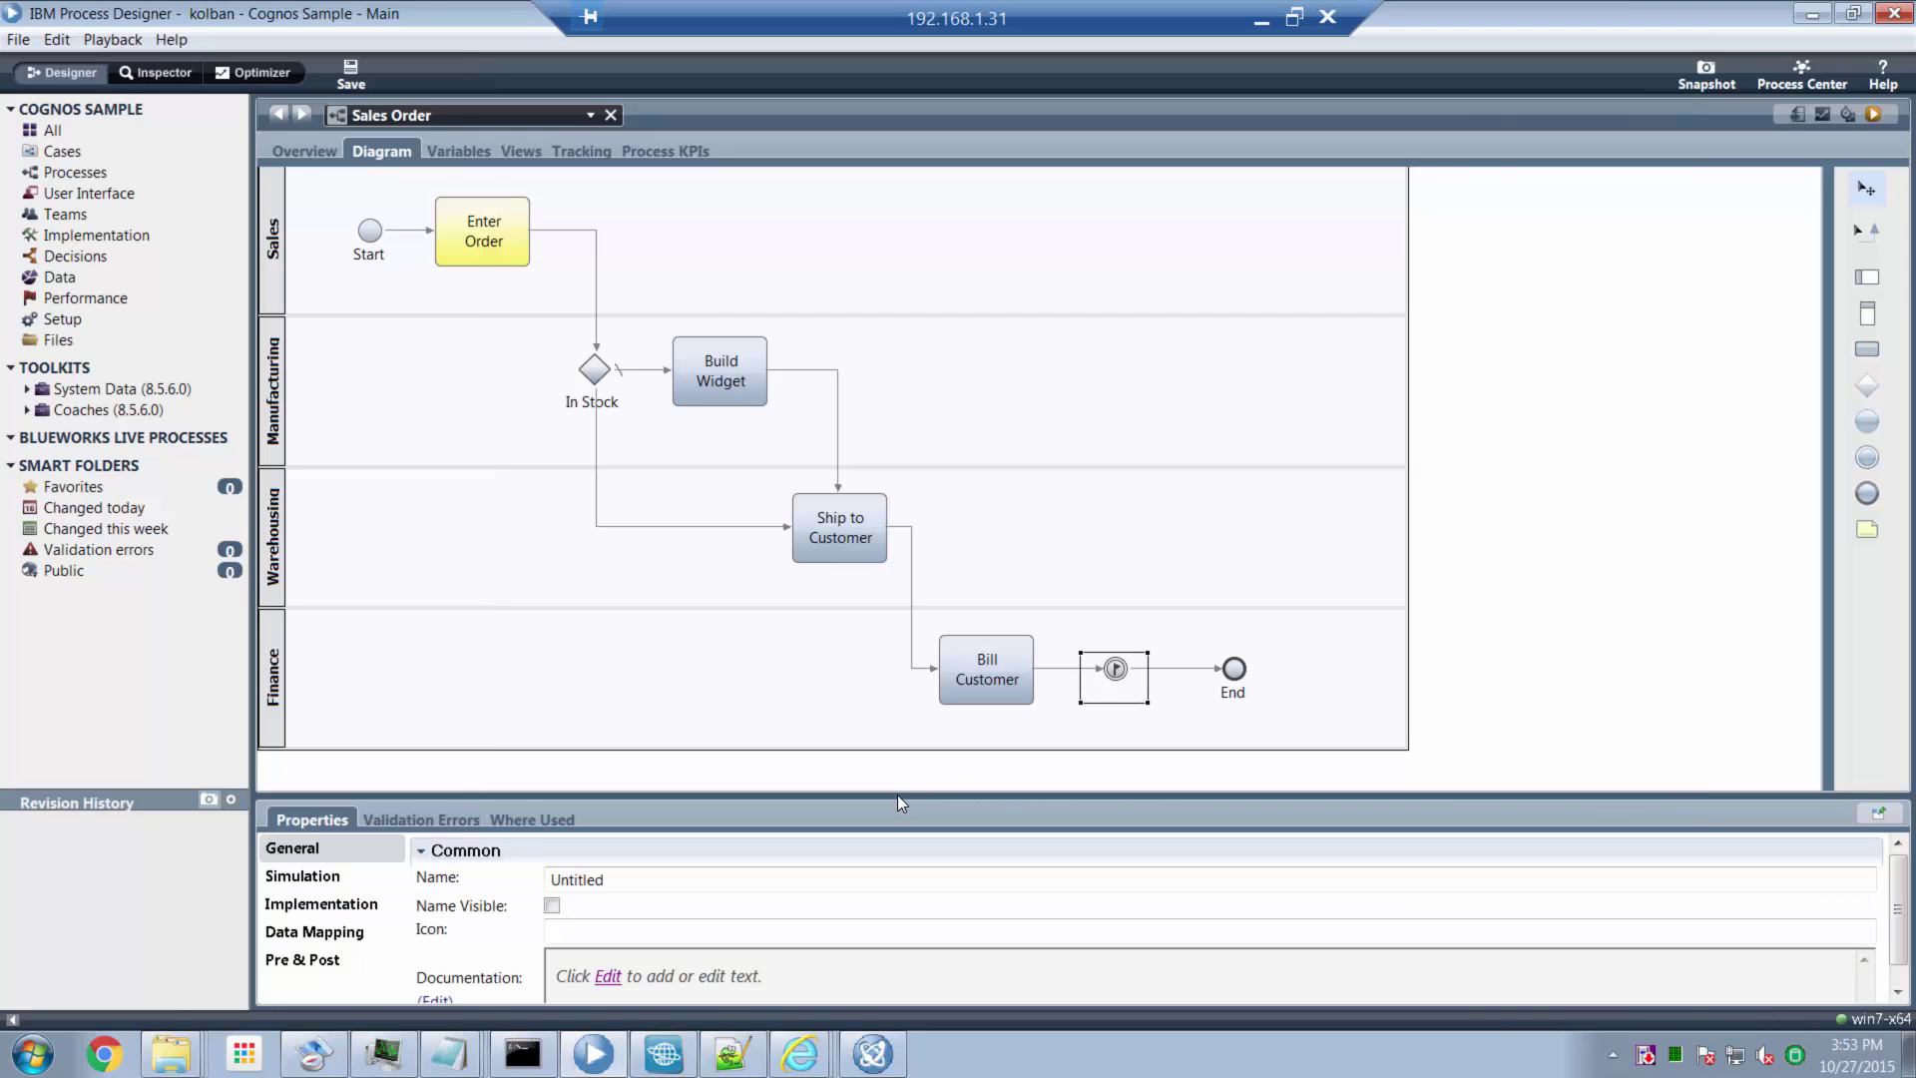
left_click_drag(895, 796, 895, 407)
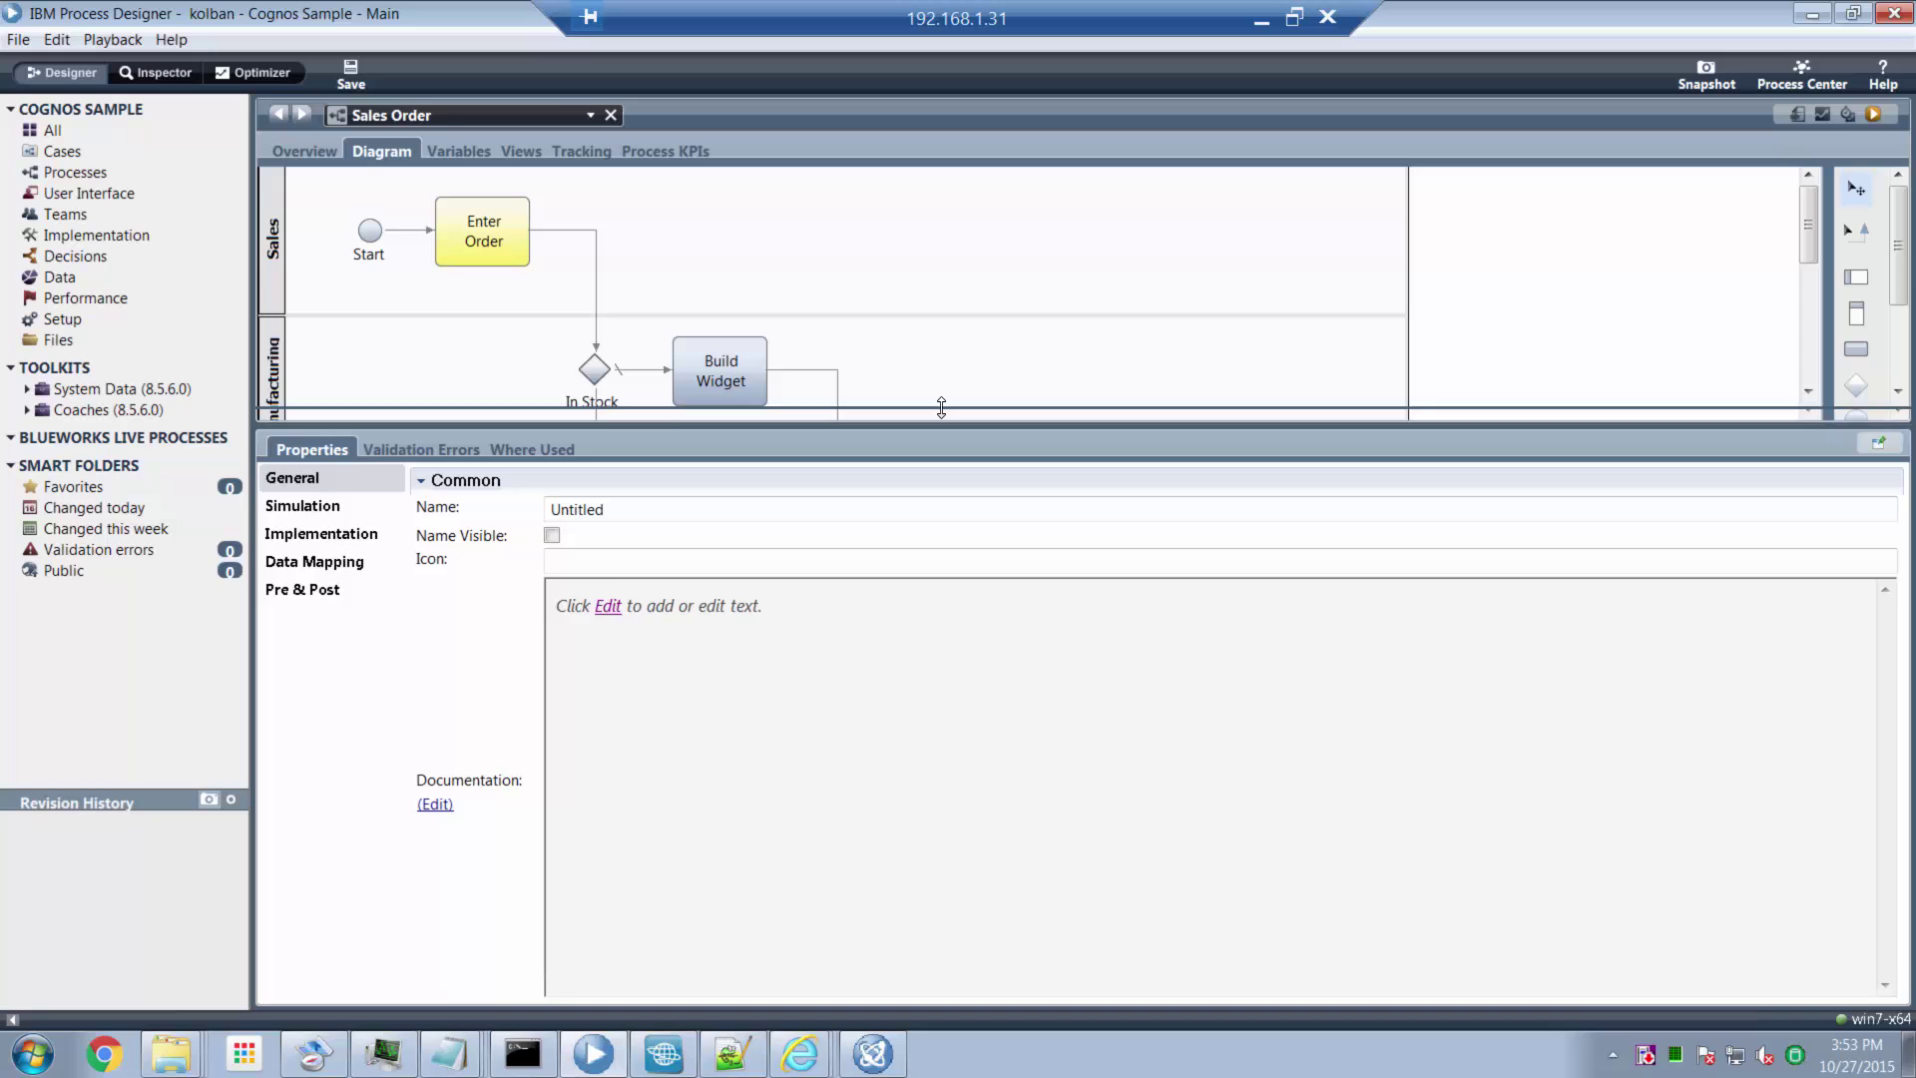
left_click(311, 543)
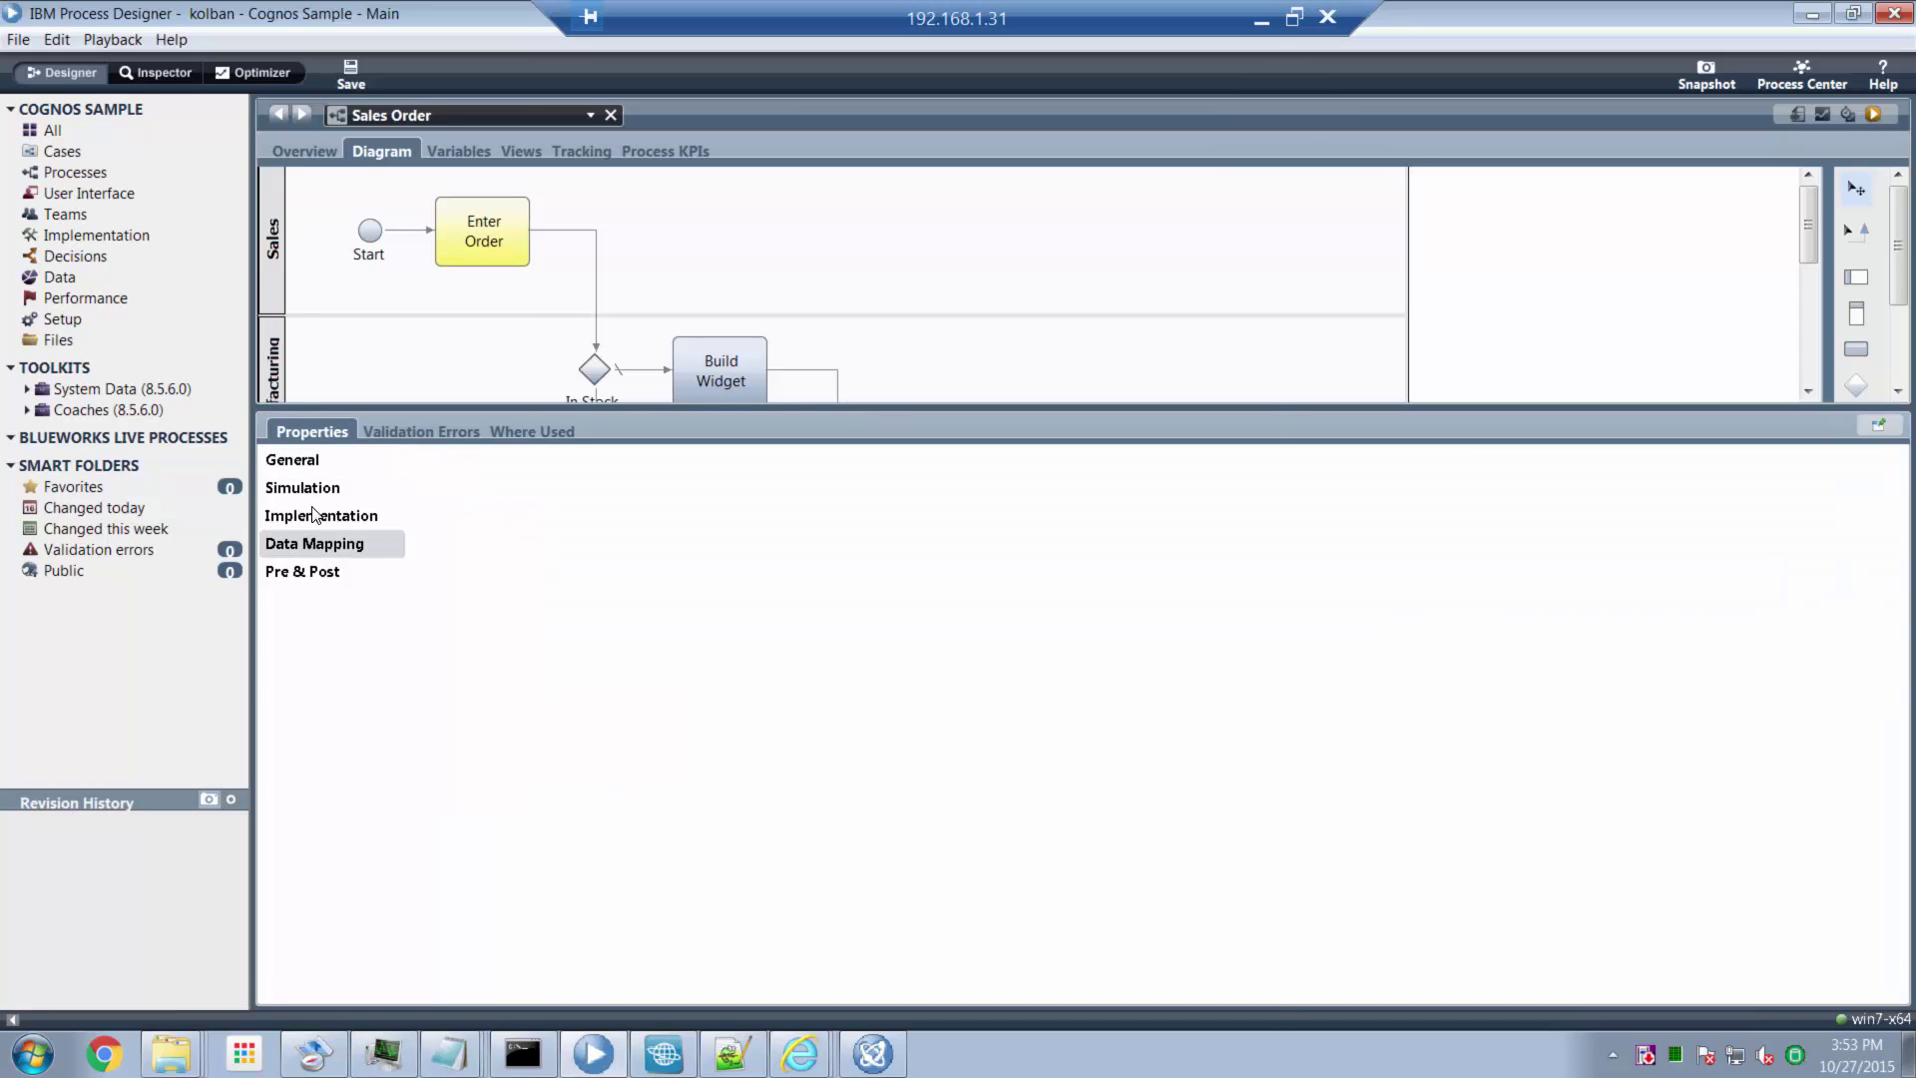
key("alt+Tab")
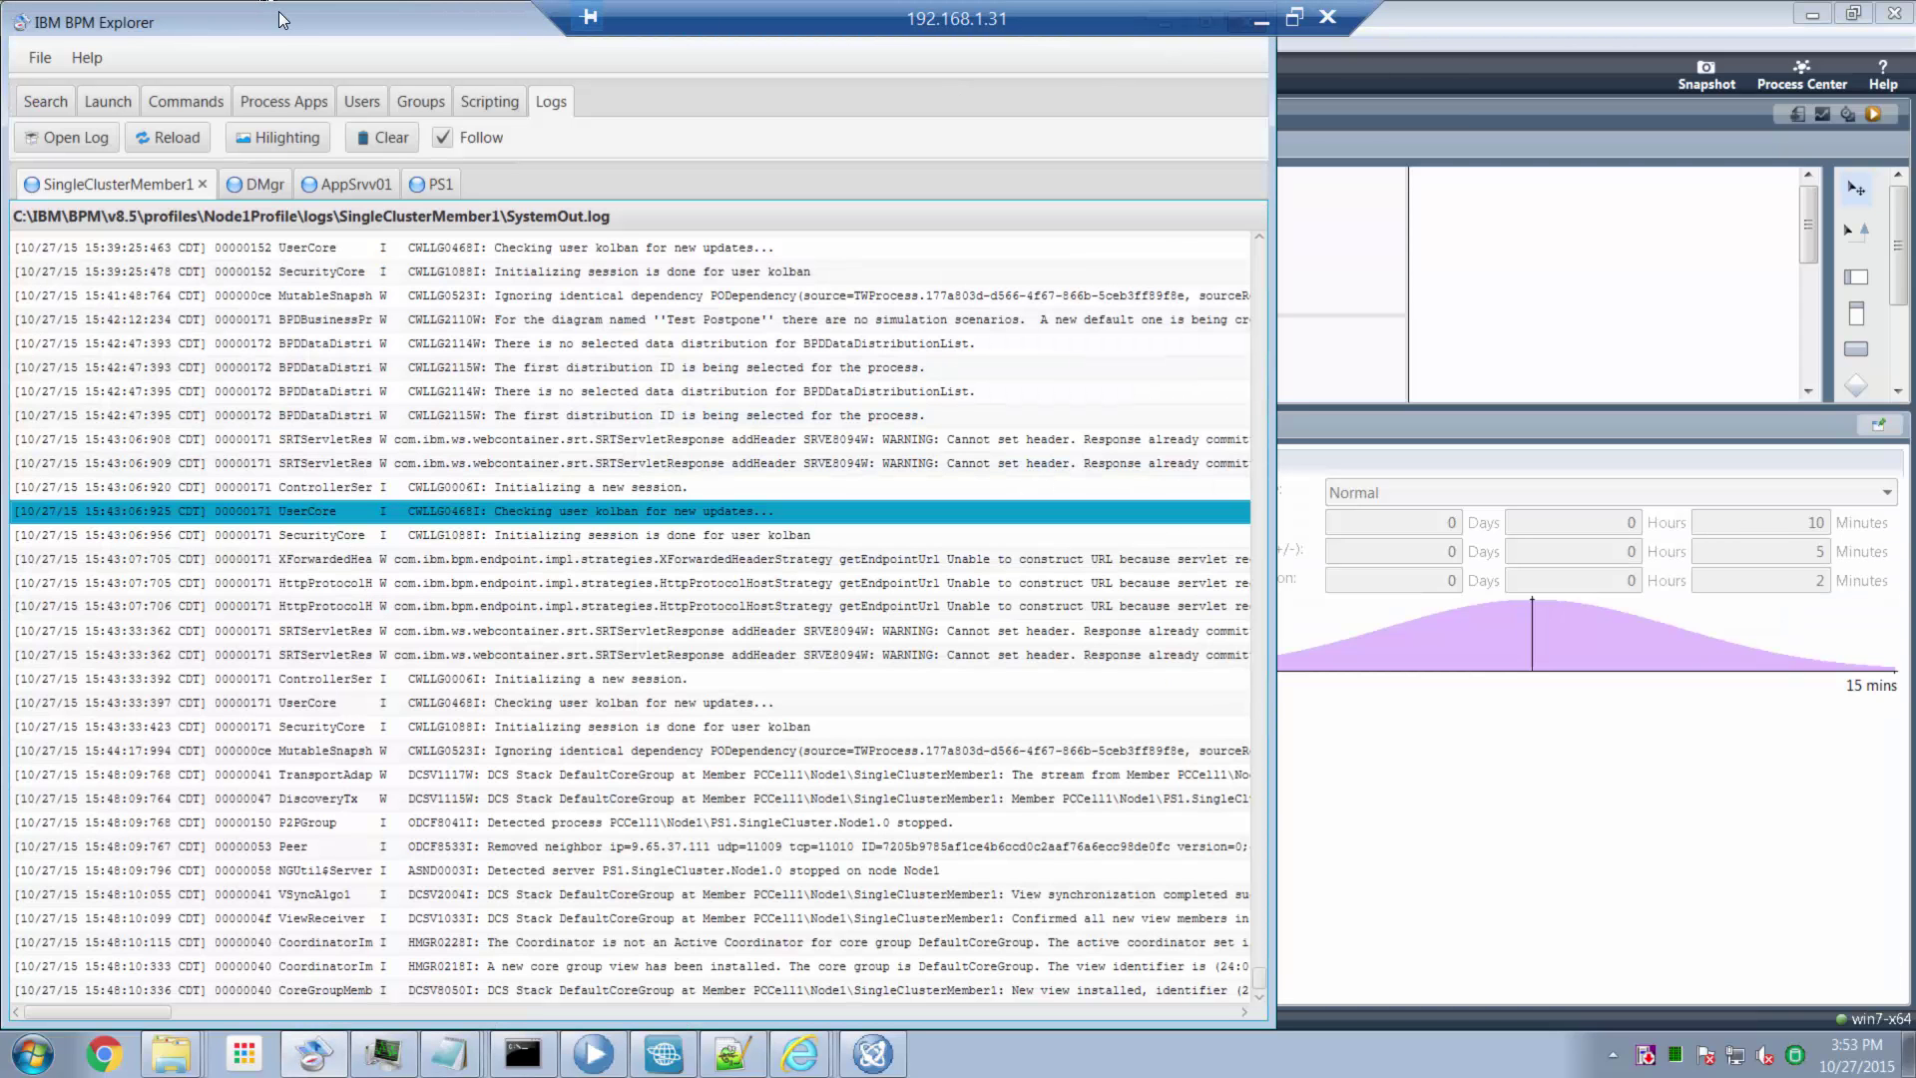
left_click_drag(278, 10, 270, 459)
left_click(1164, 478)
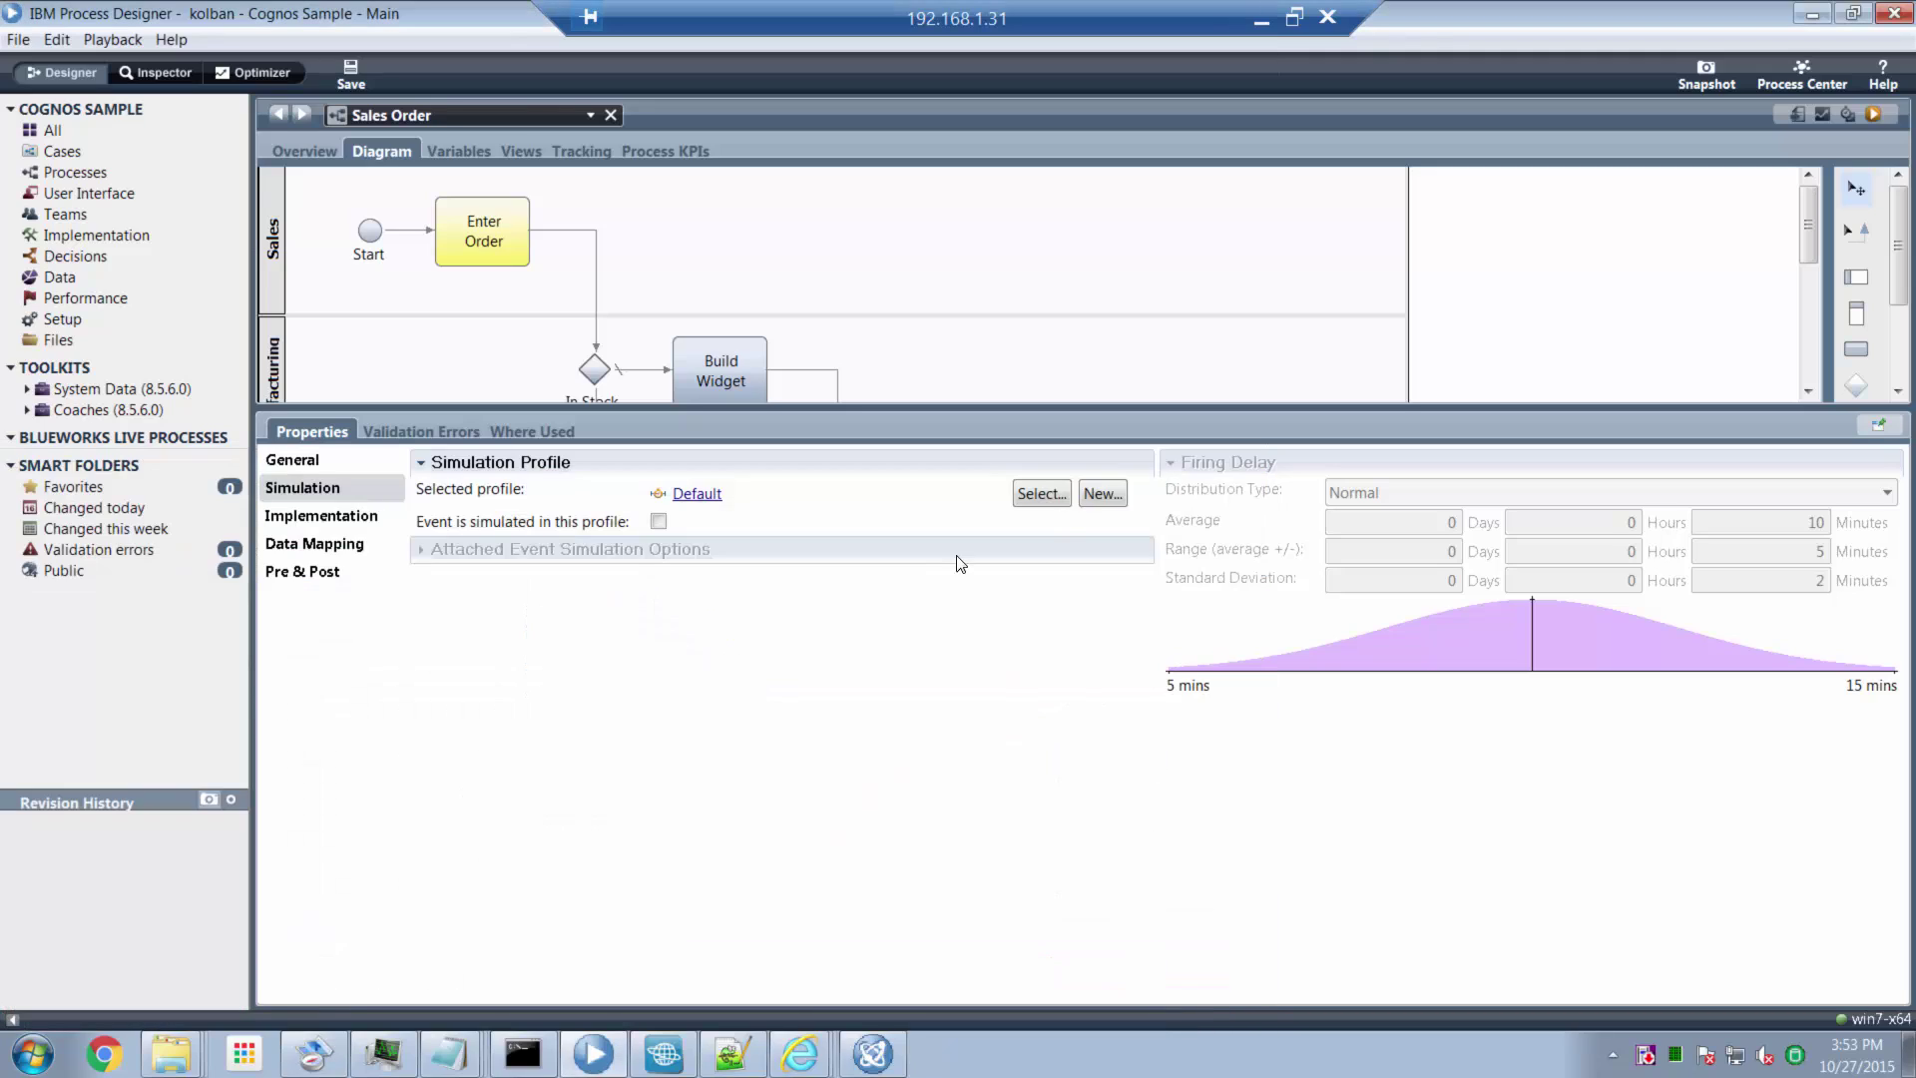
left_click(356, 517)
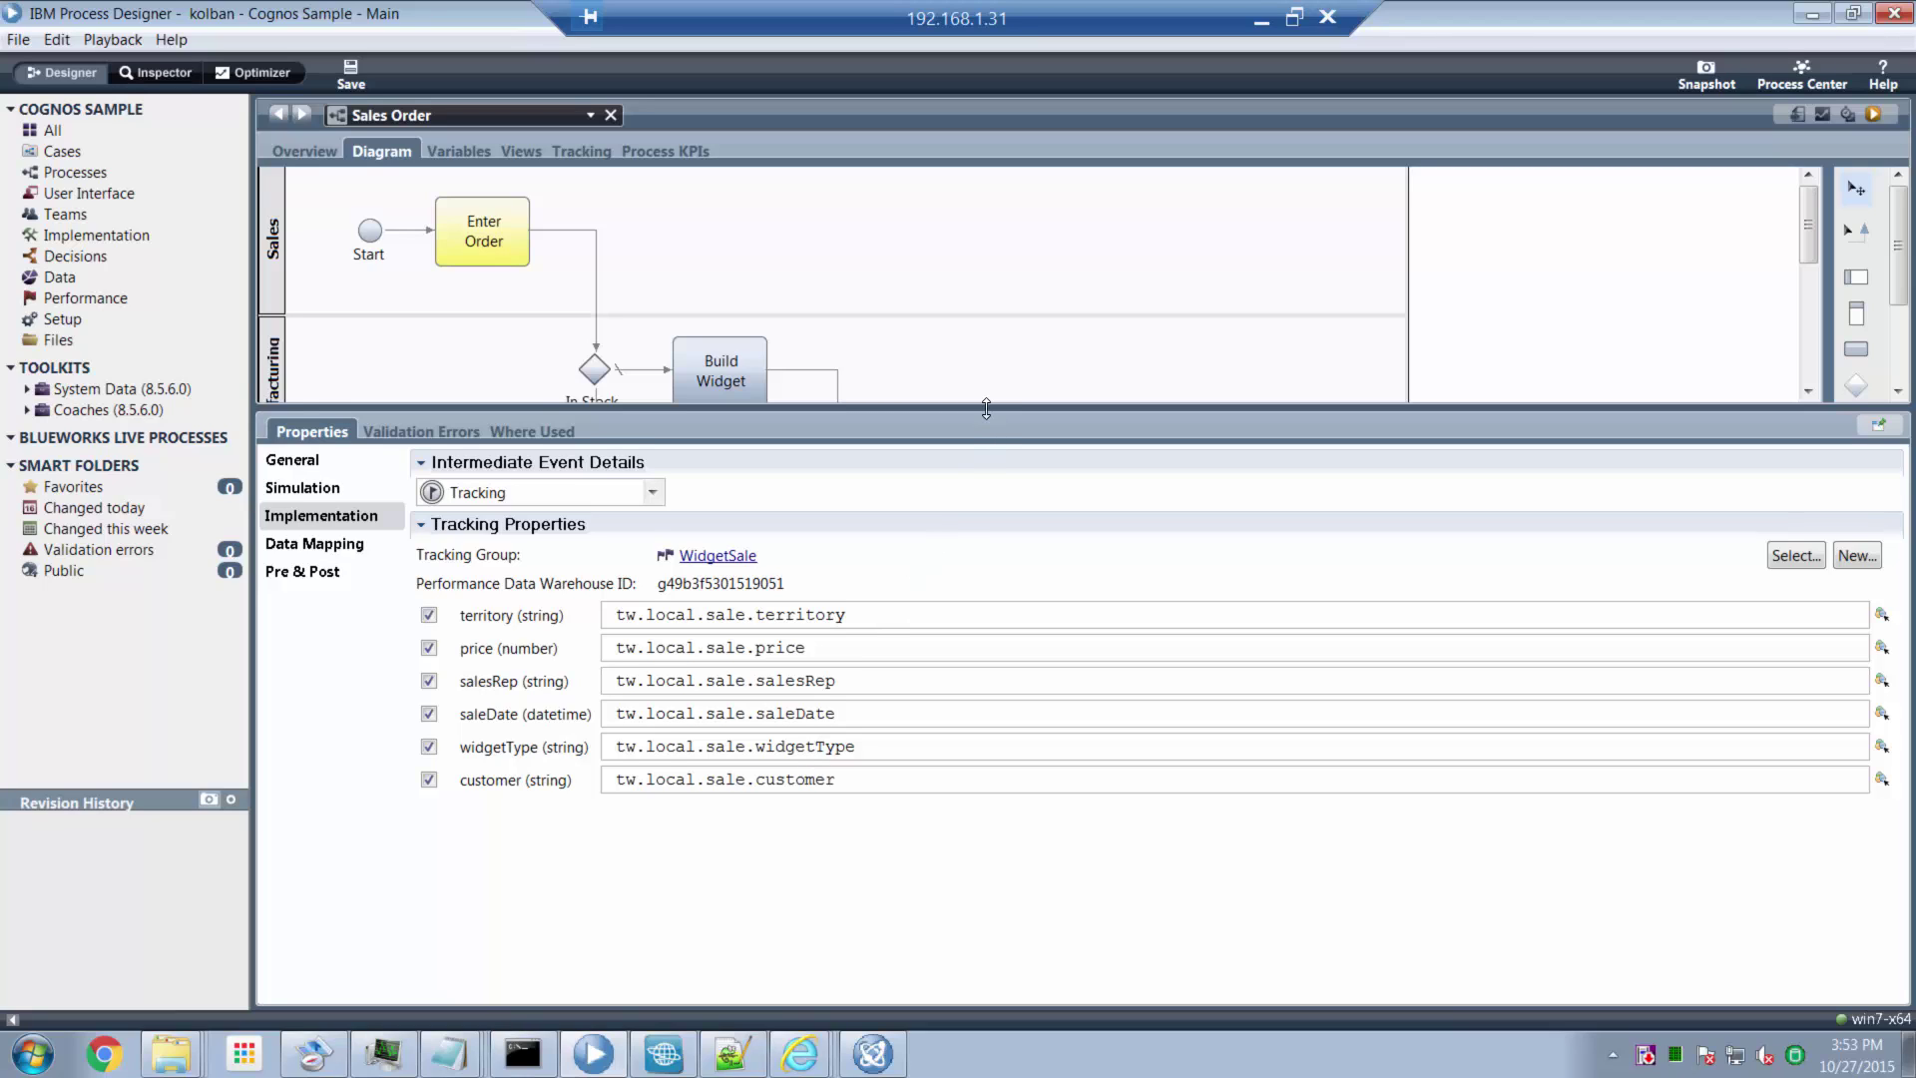
- Enlarge the diagram to show more lanes and reselect the tracking event after Bill Customer
left_click_drag(986, 410, 983, 551)
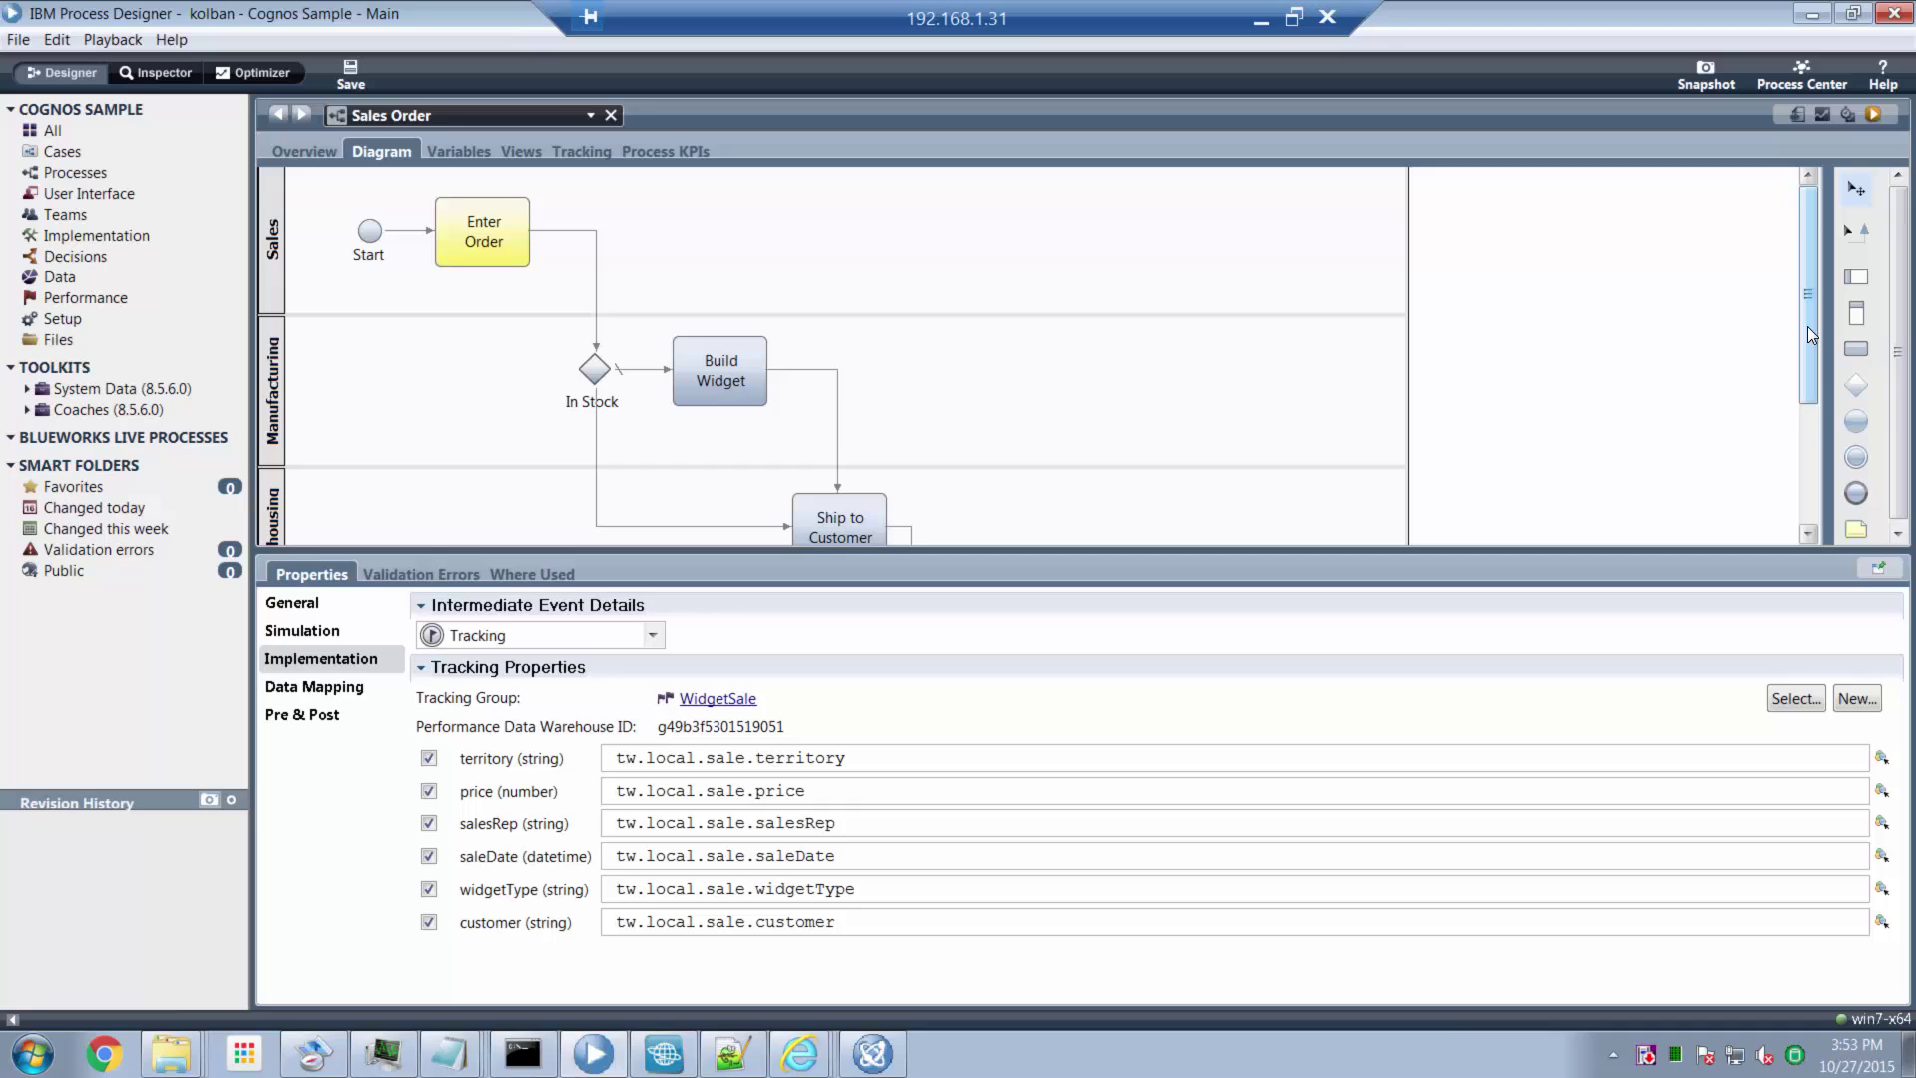
left_click_drag(1807, 326, 1818, 425)
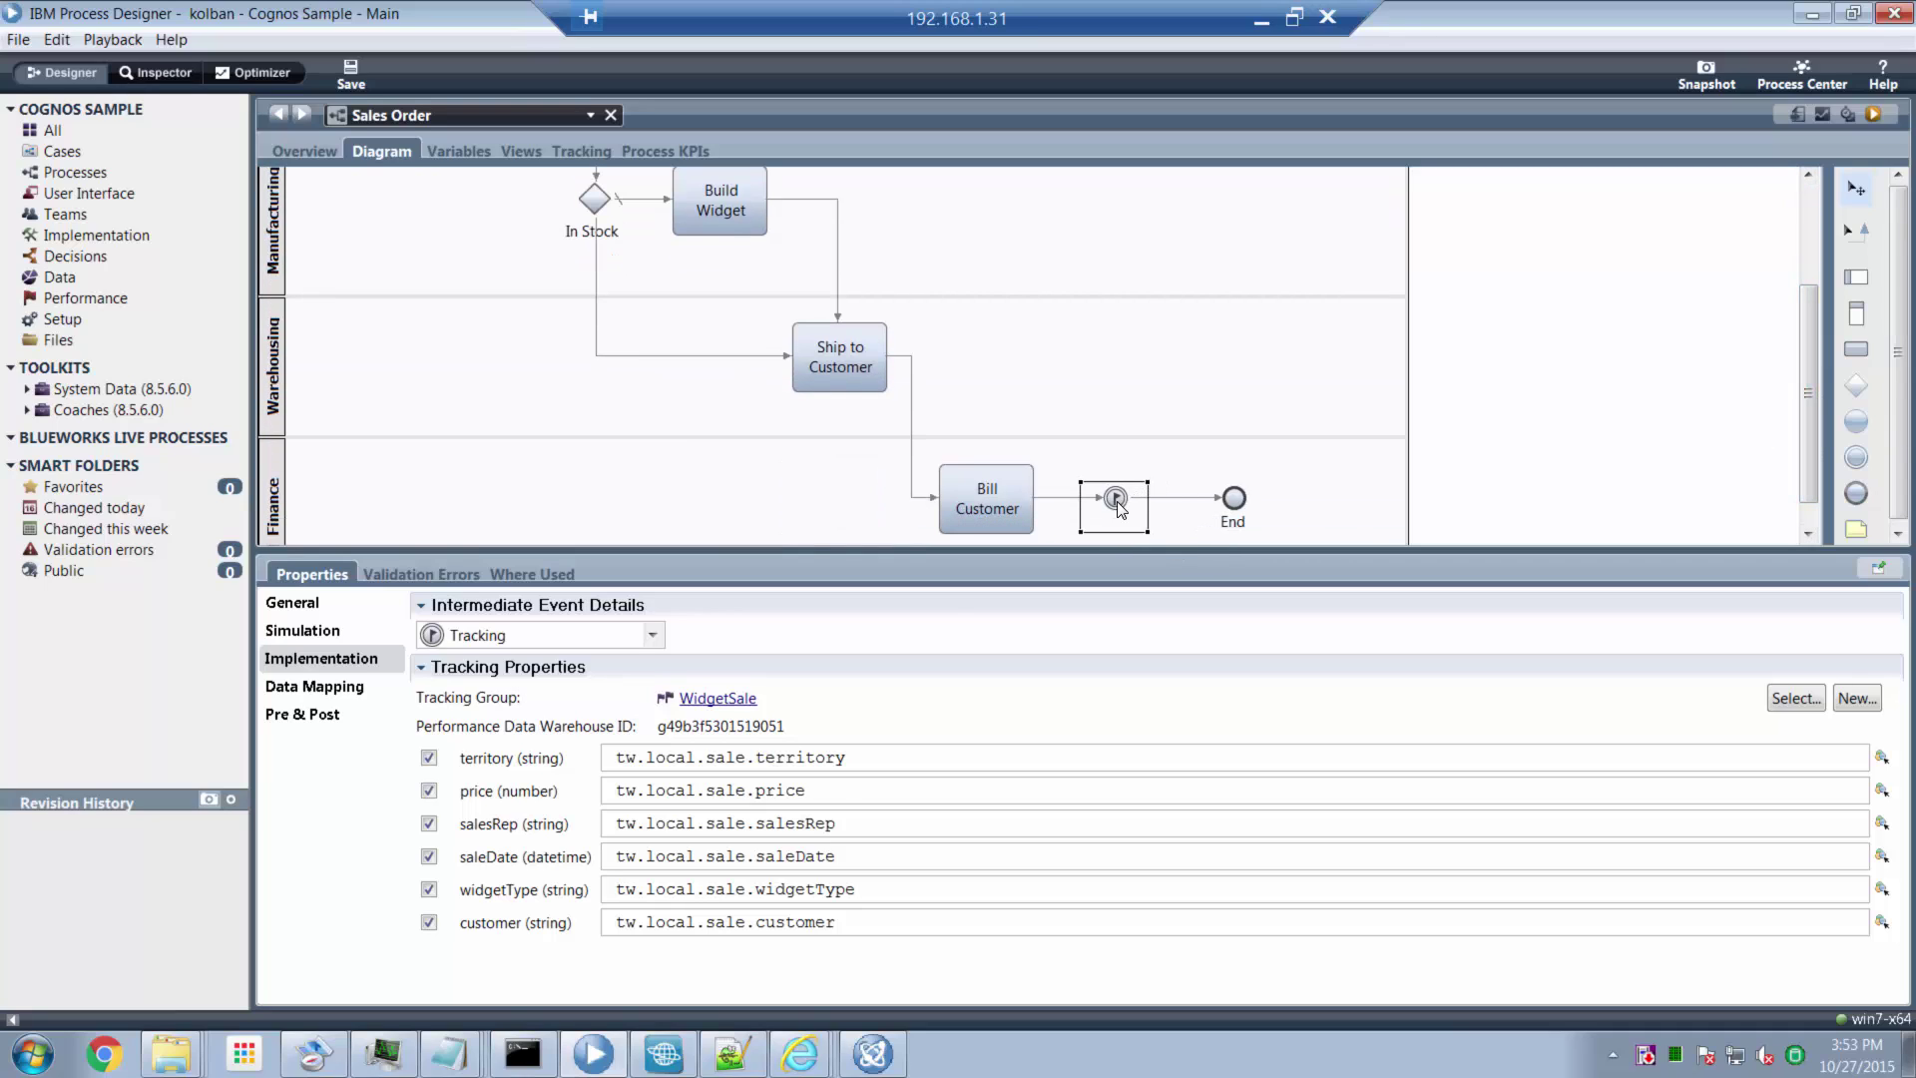
left_click(1185, 426)
left_click(1116, 499)
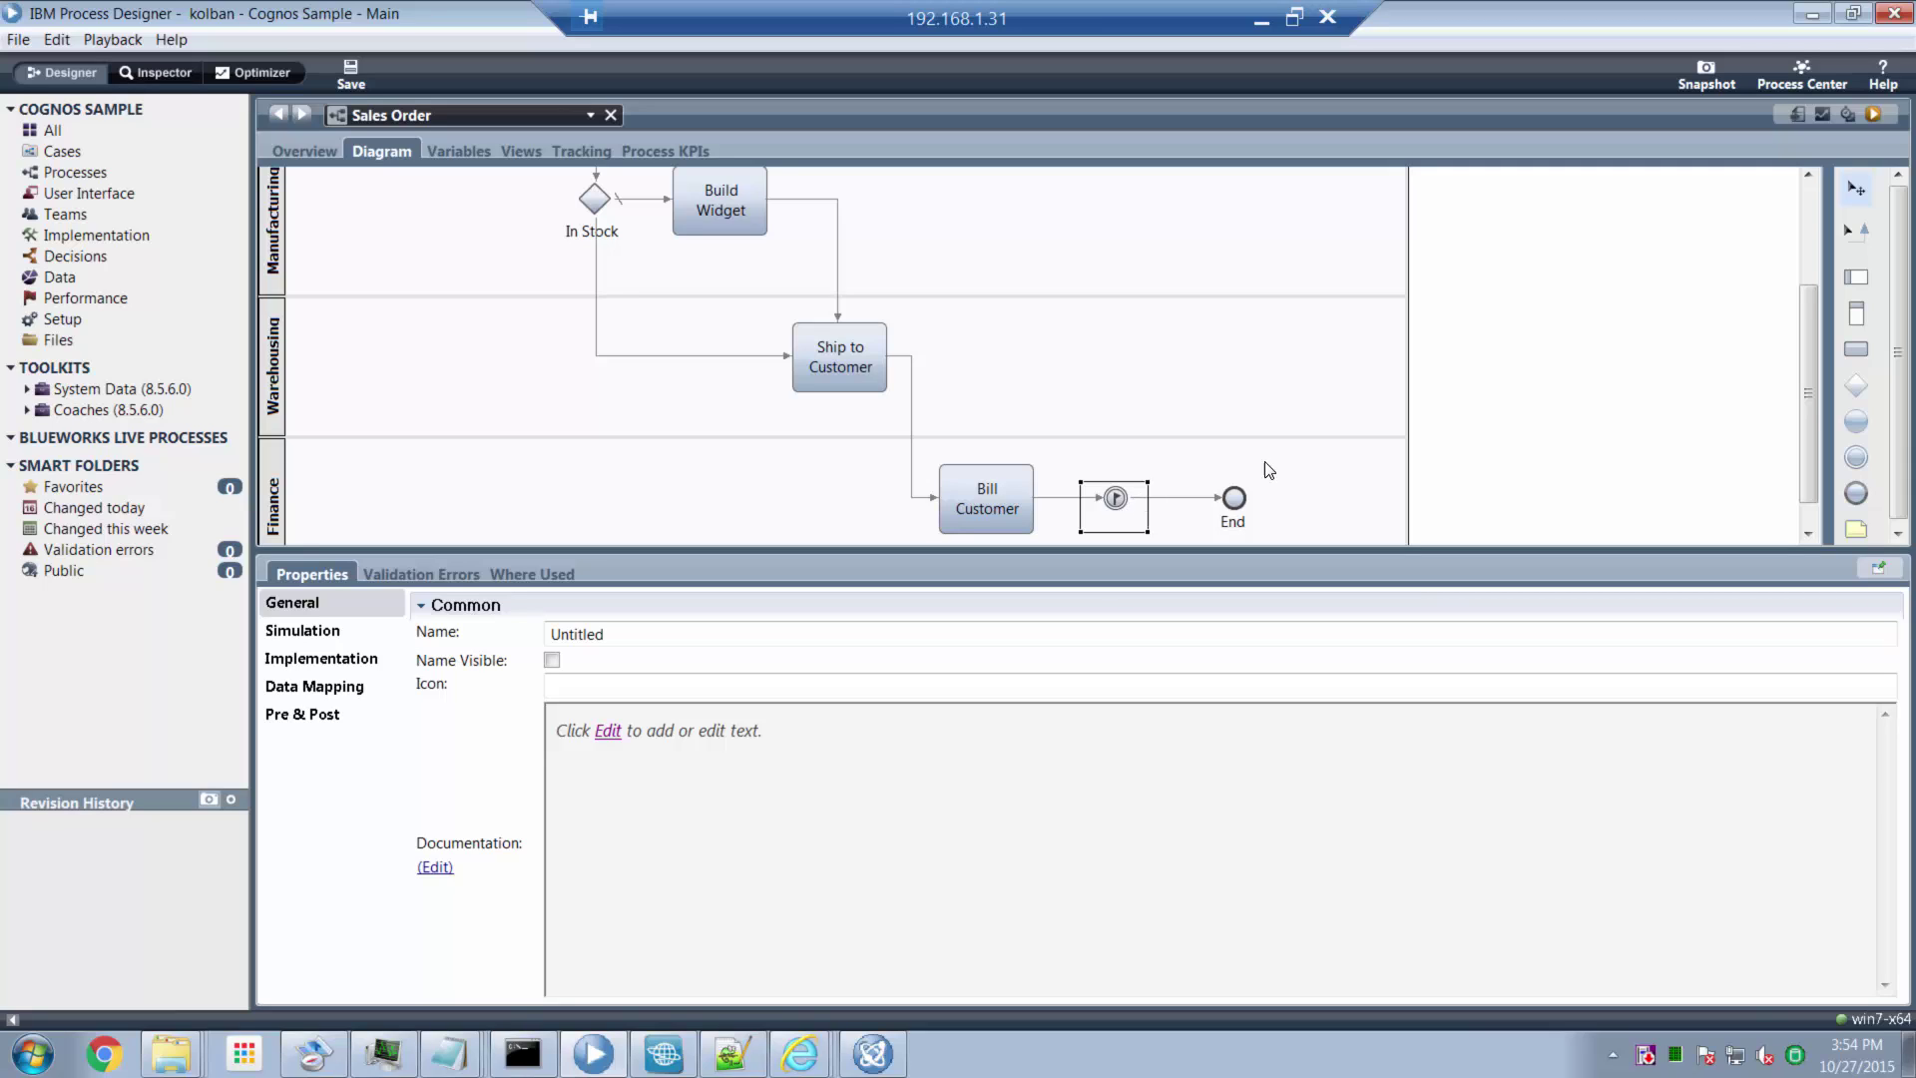
- Lower the Properties splitter and scroll so the Sales through Finance lanes all show
scroll(1407, 411, "up", 1)
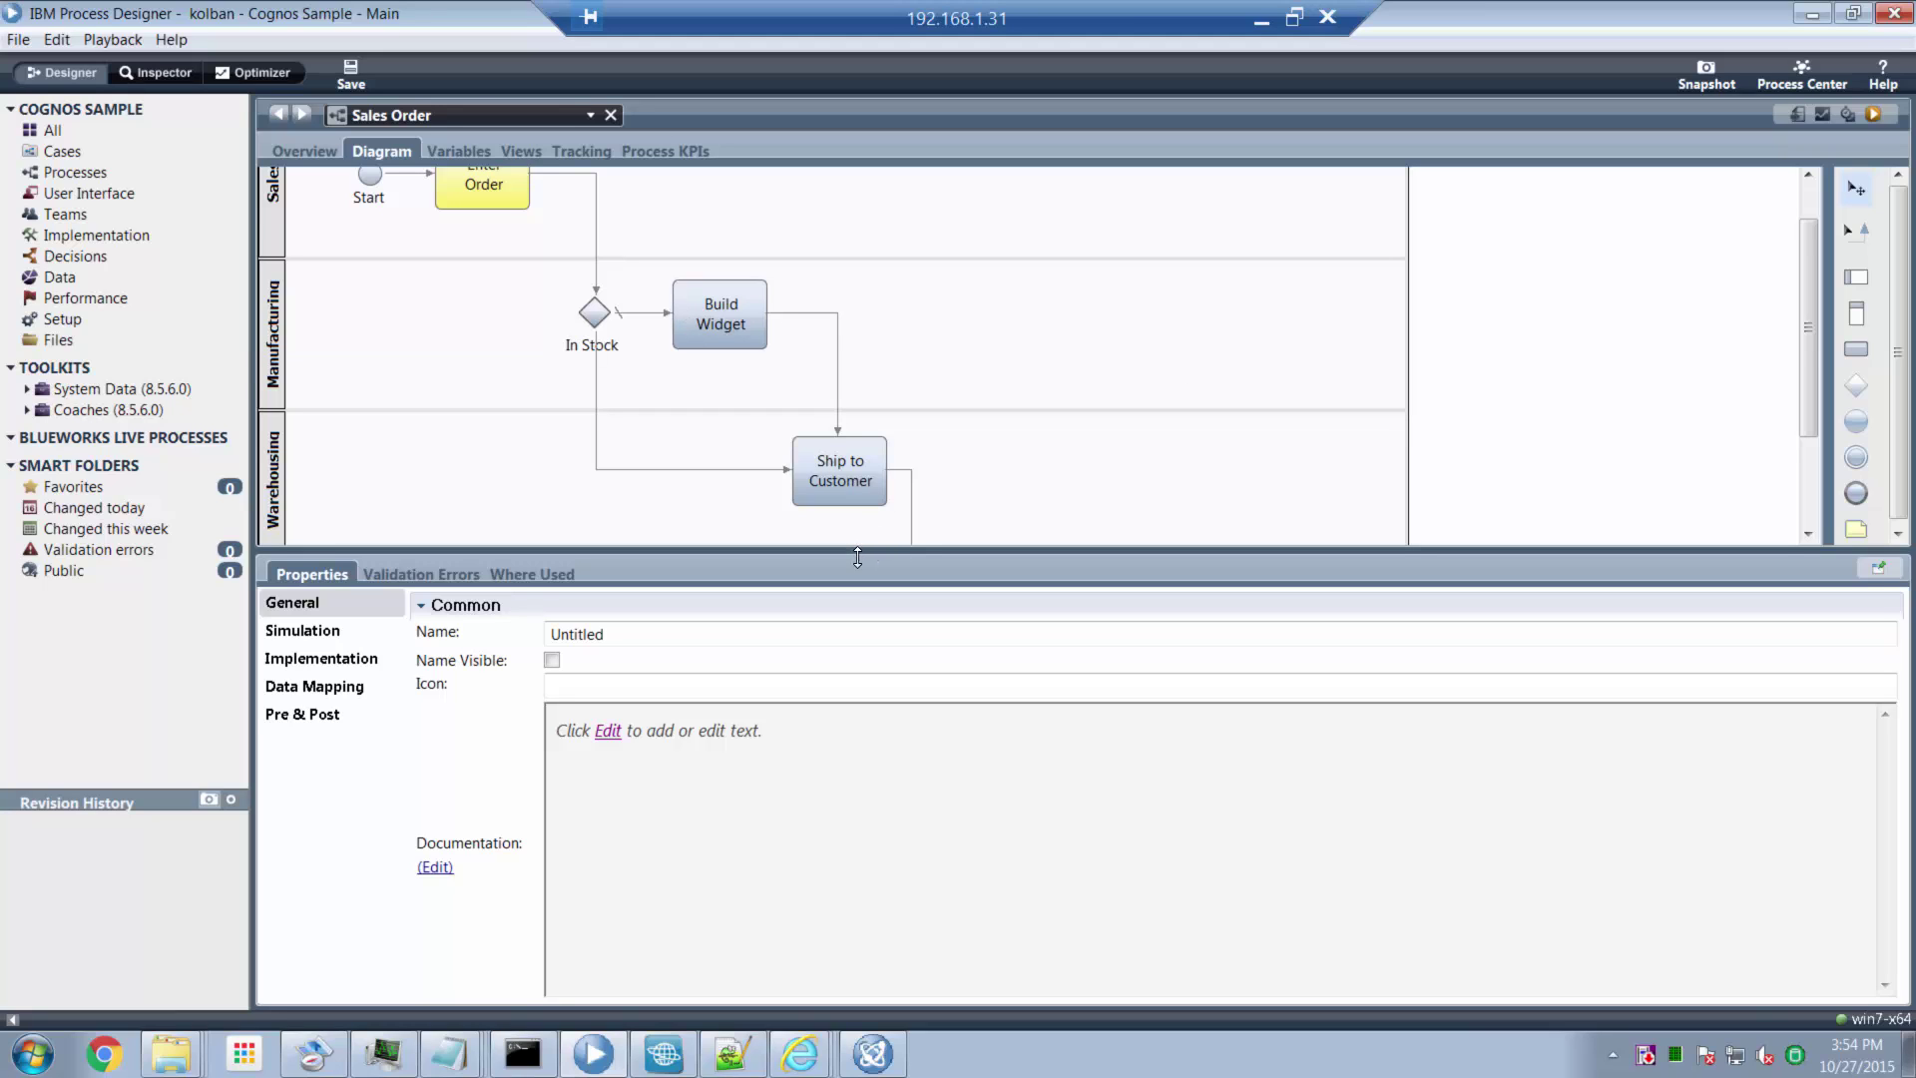
left_click_drag(860, 551, 878, 703)
scroll(1072, 518, "up", 1)
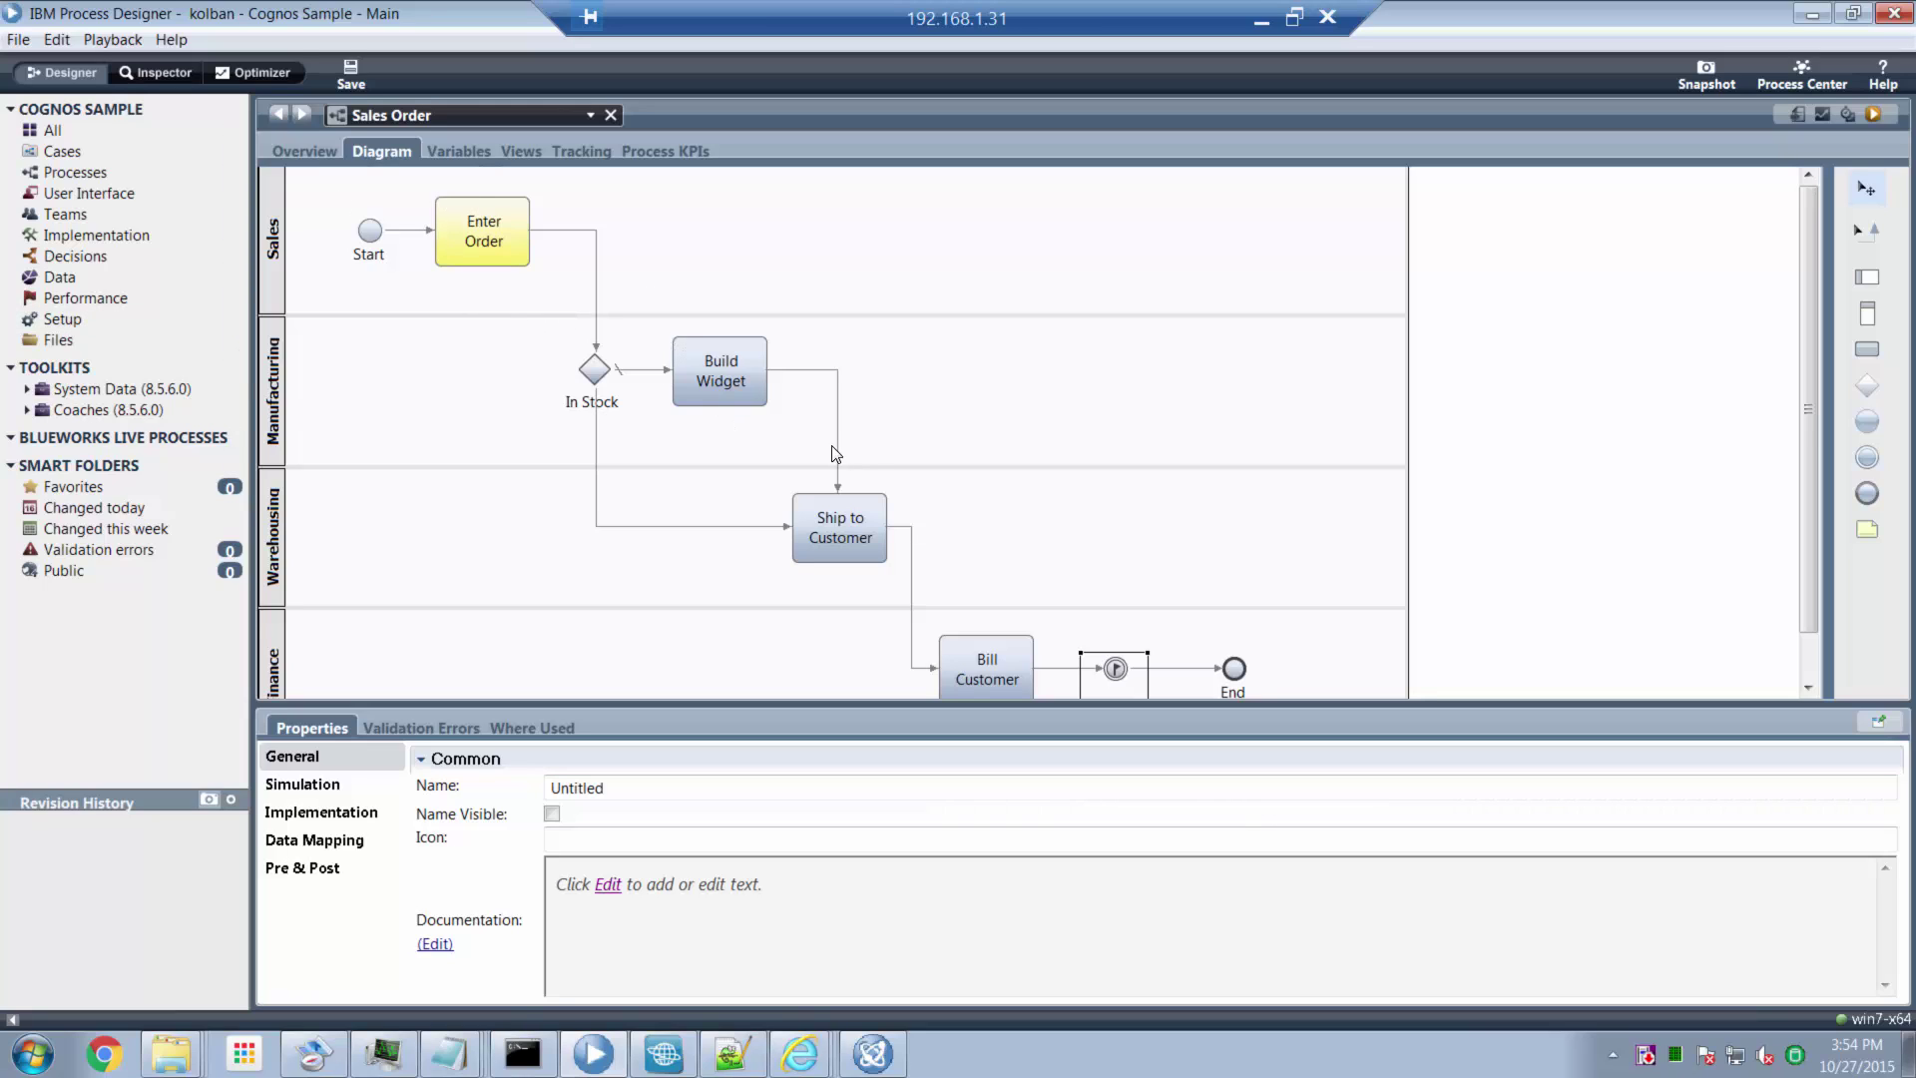
scroll(1000, 595, "down", 1)
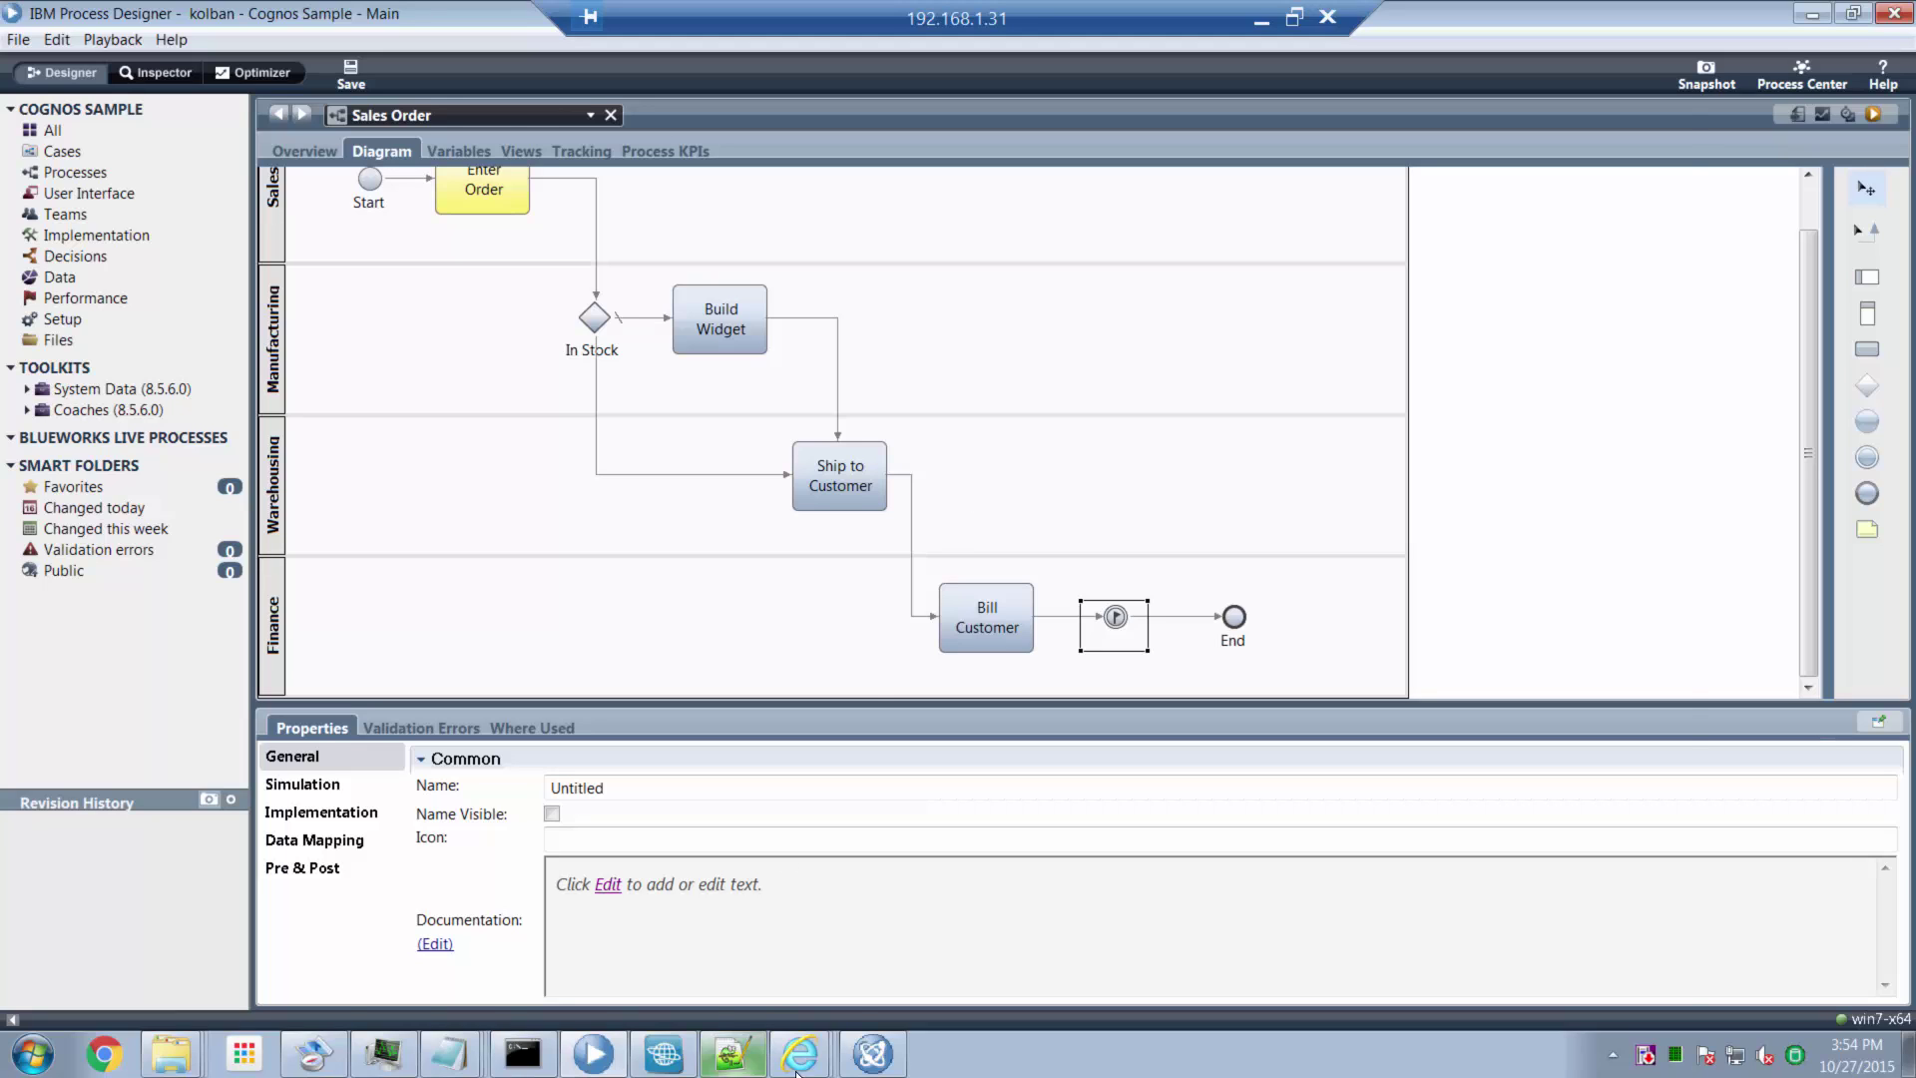
- Return to Widgets Data.cdd and start a New workspace, answering the save-changes prompt
left_click(874, 1061)
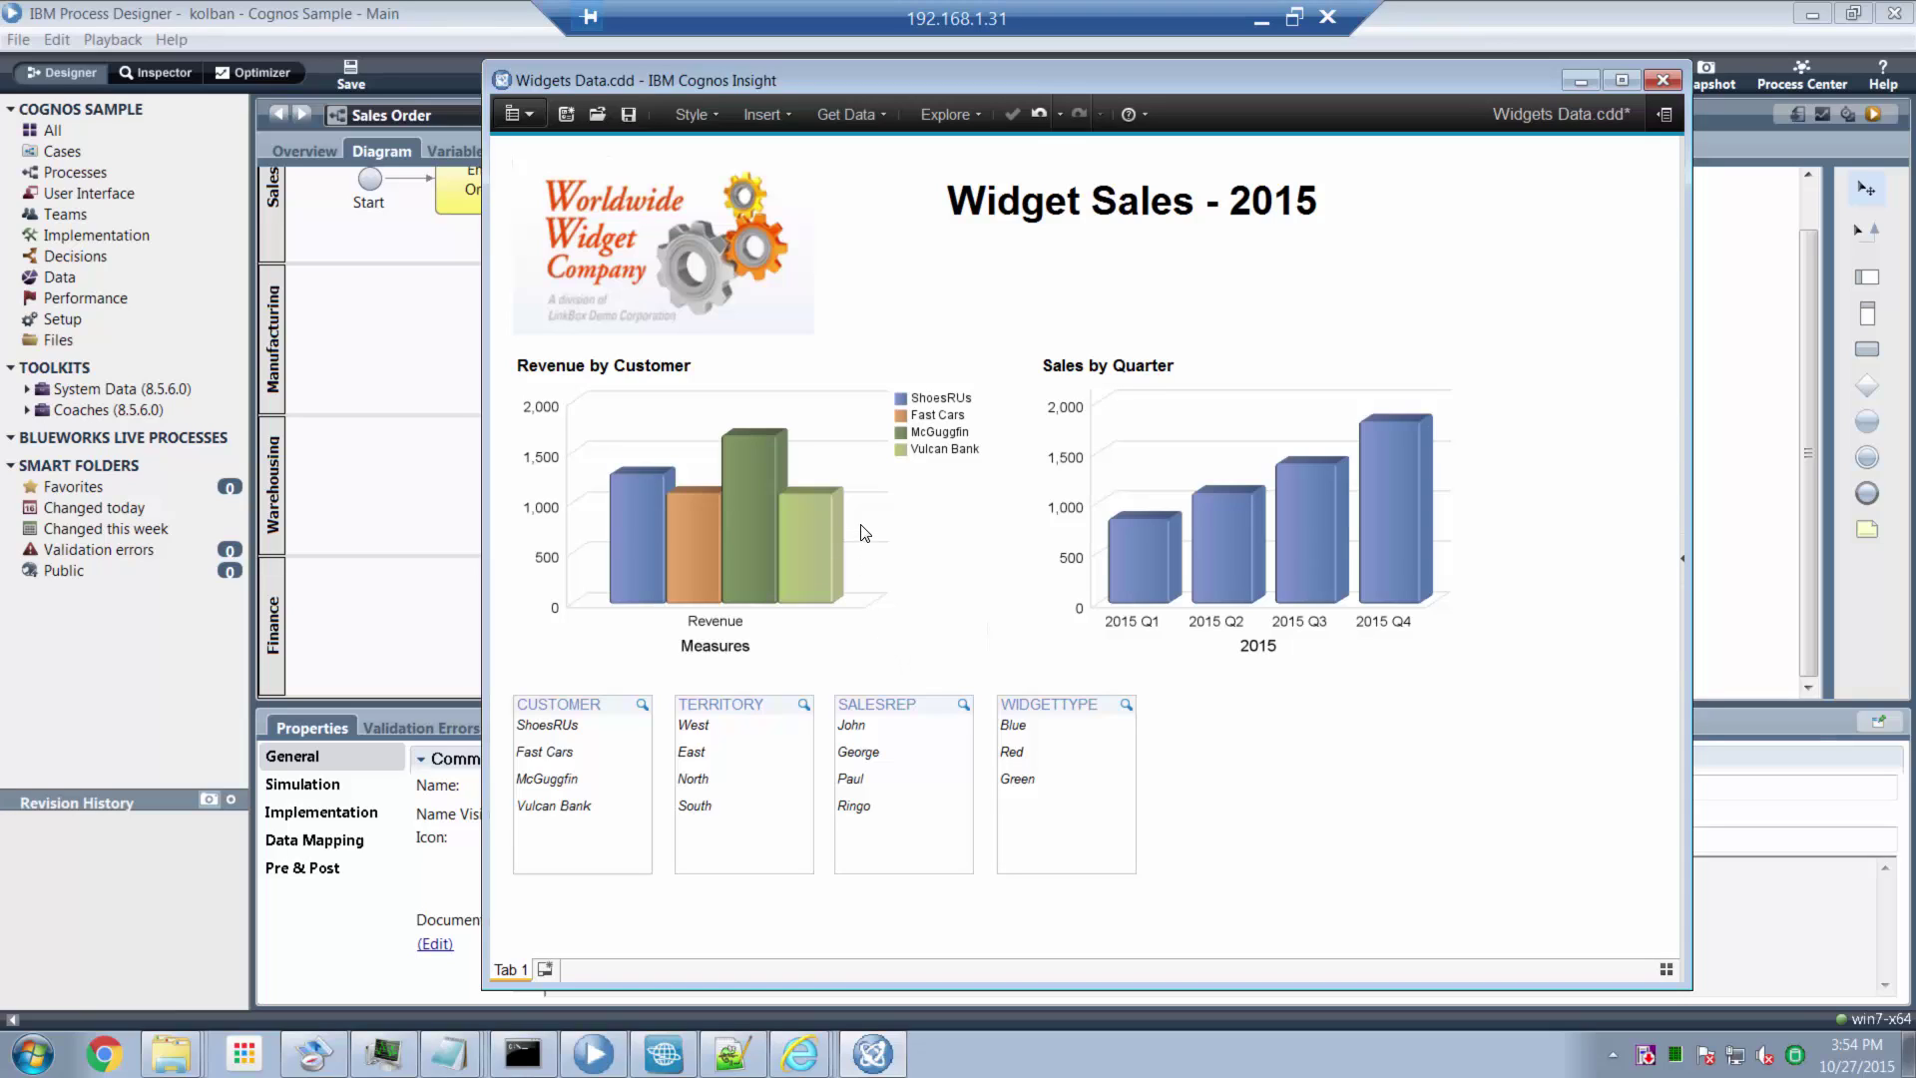
left_click(528, 116)
left_click(540, 150)
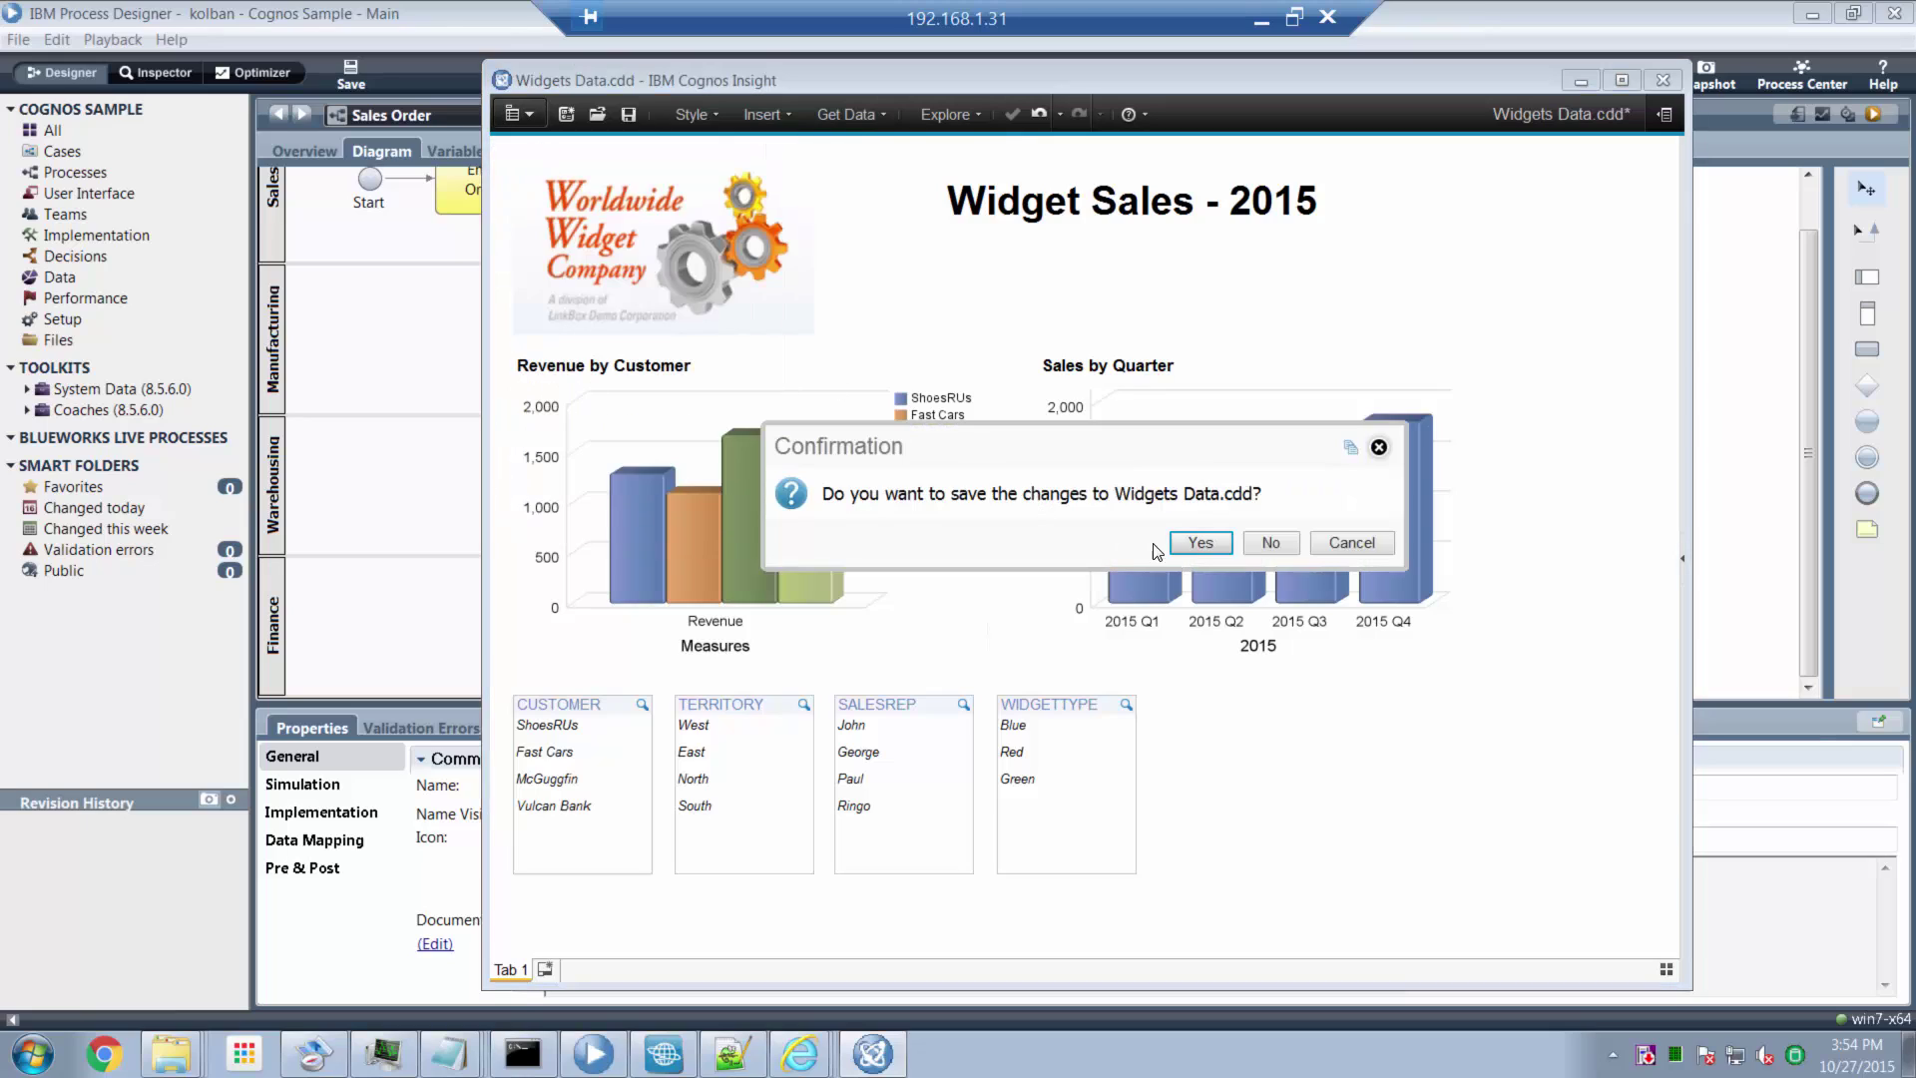
left_click(1283, 548)
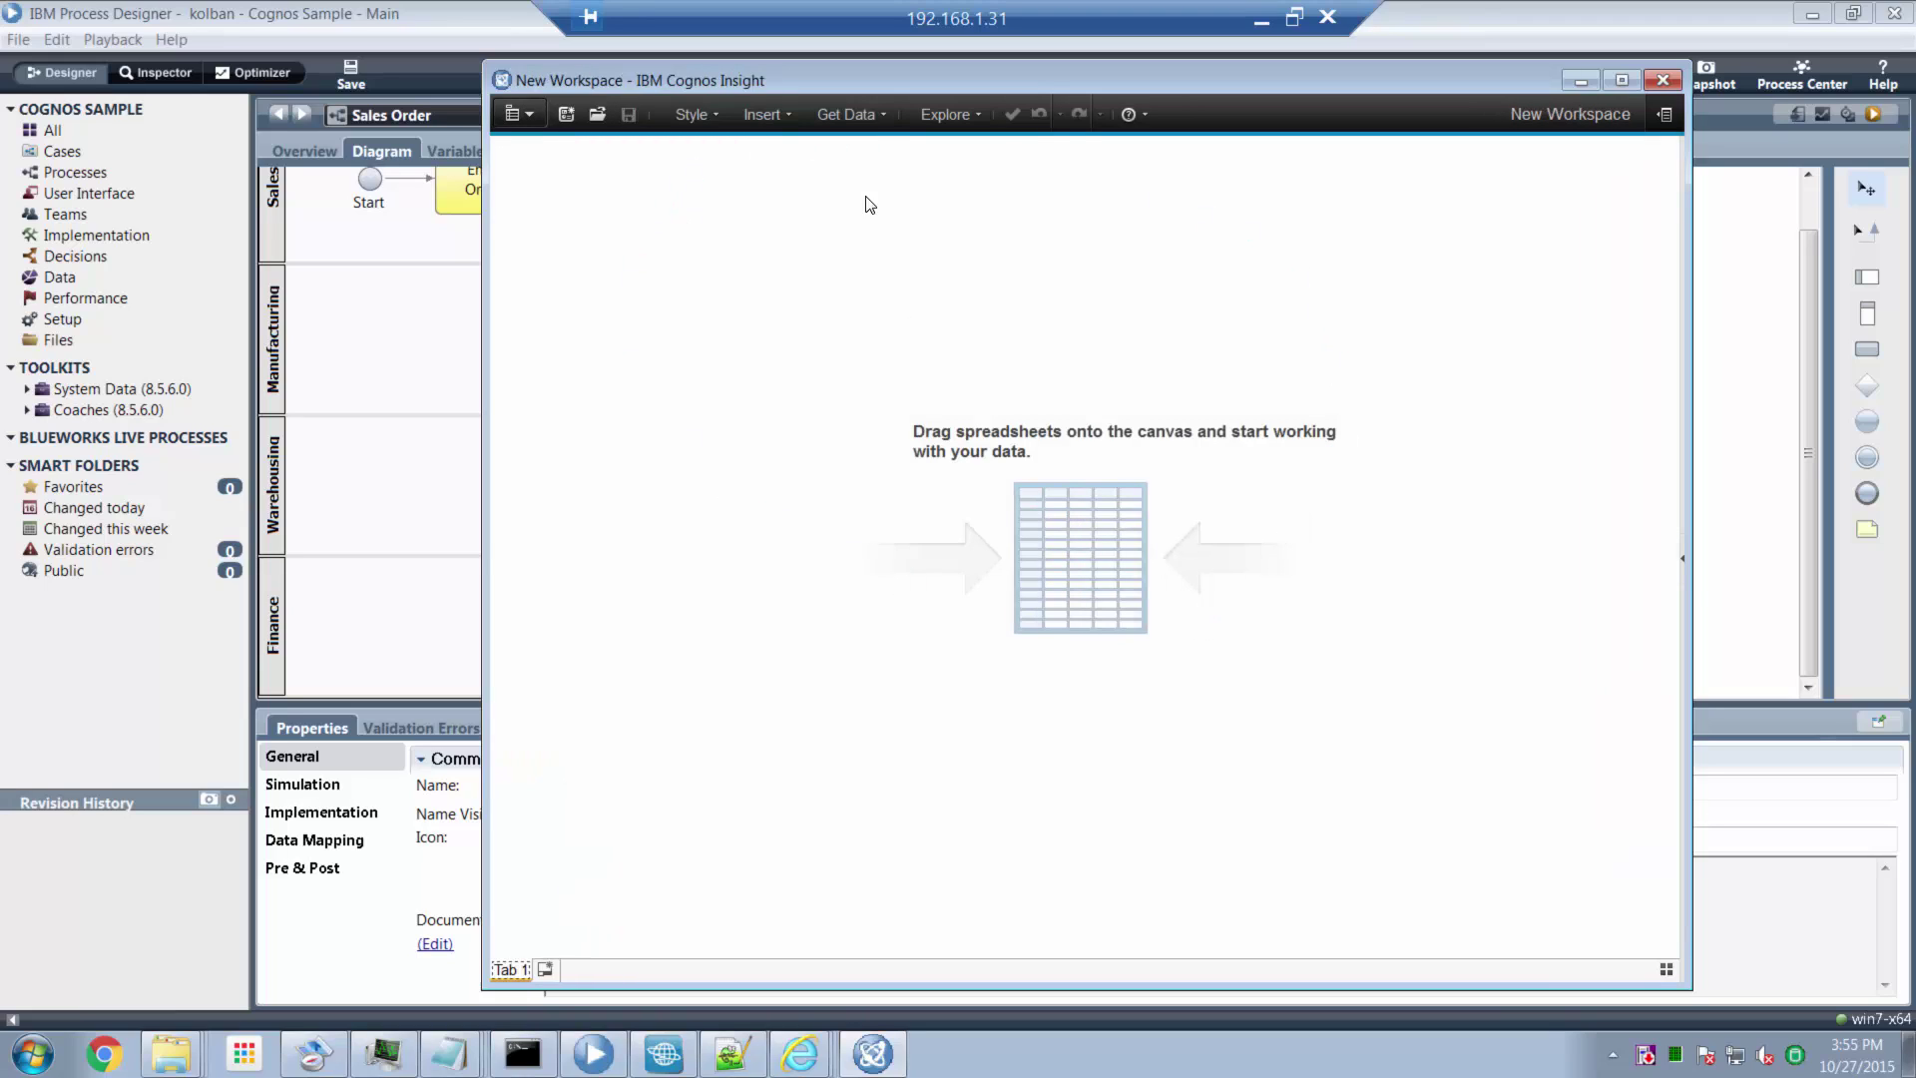
- Start Import Data from Get Data and set the source type to Relational Data Source (ODBC)
left_click(882, 118)
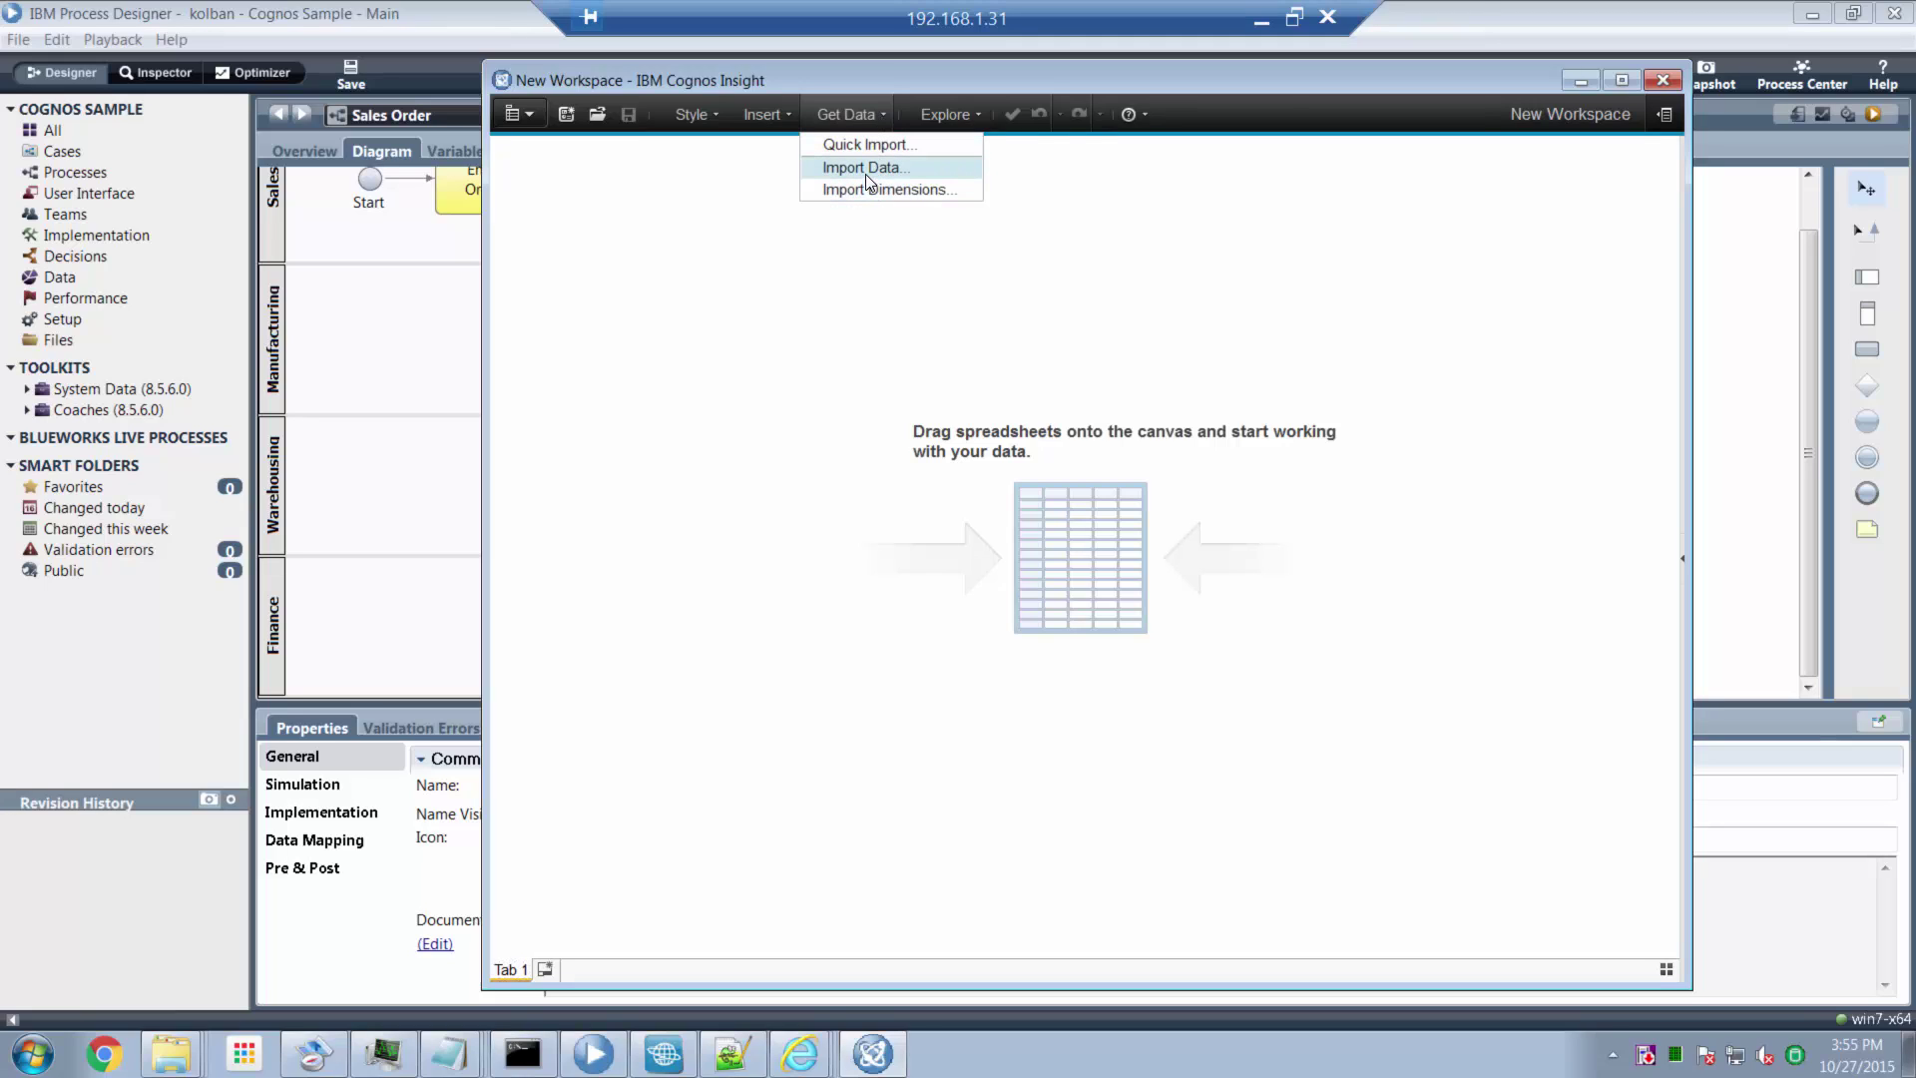
left_click(865, 170)
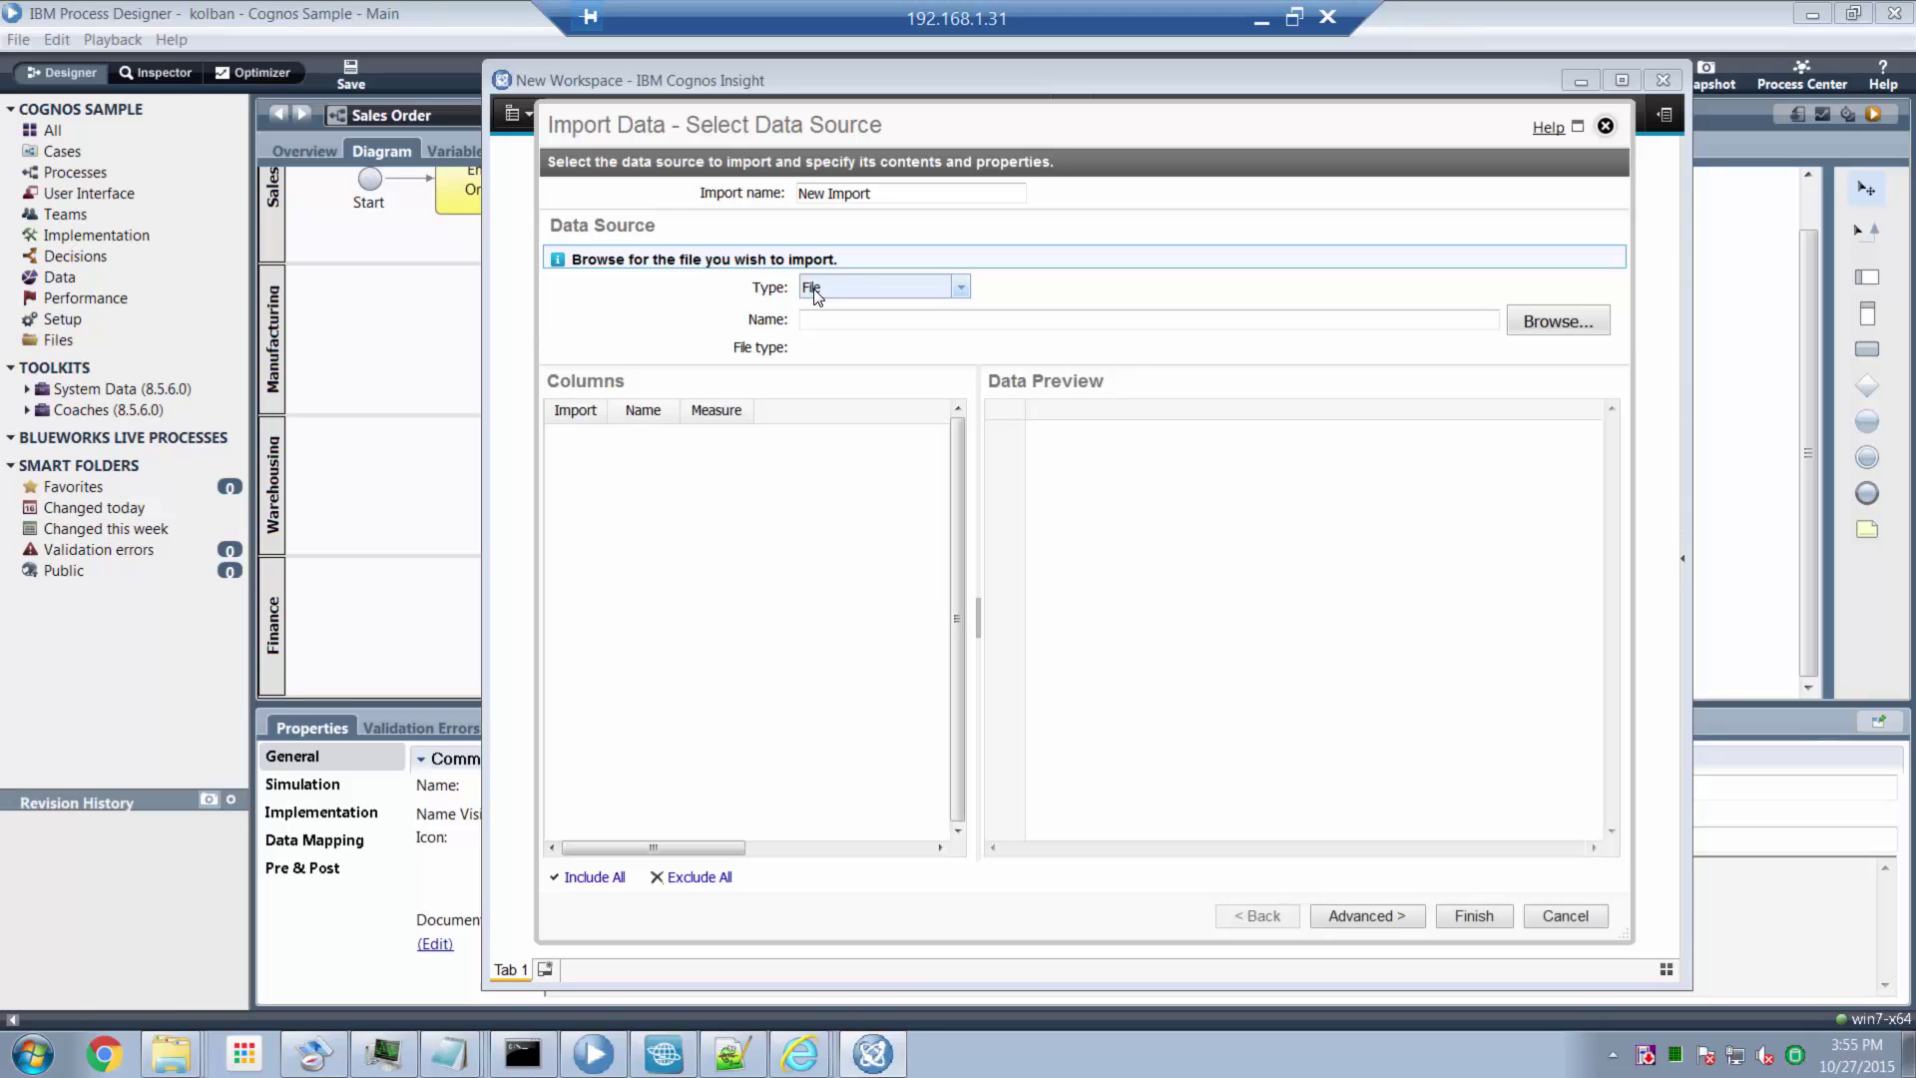
left_click(962, 289)
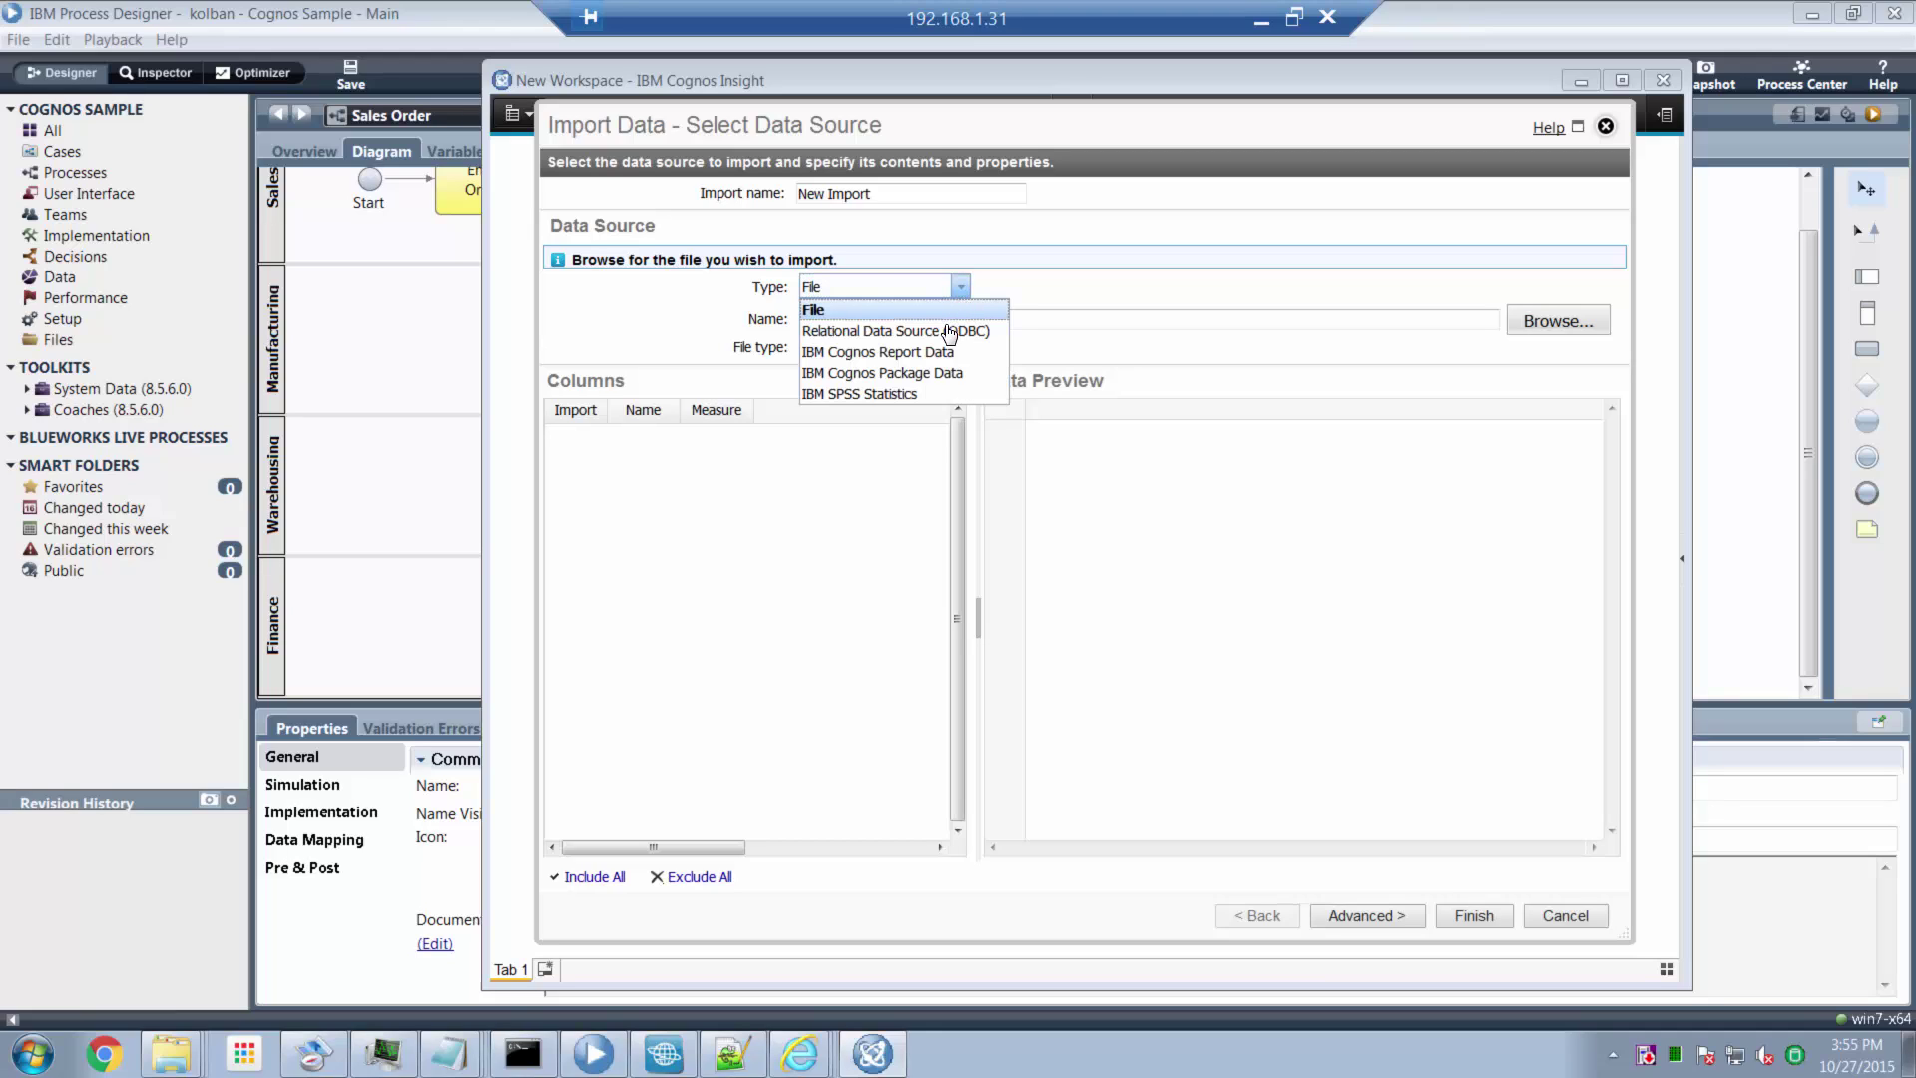
left_click(944, 333)
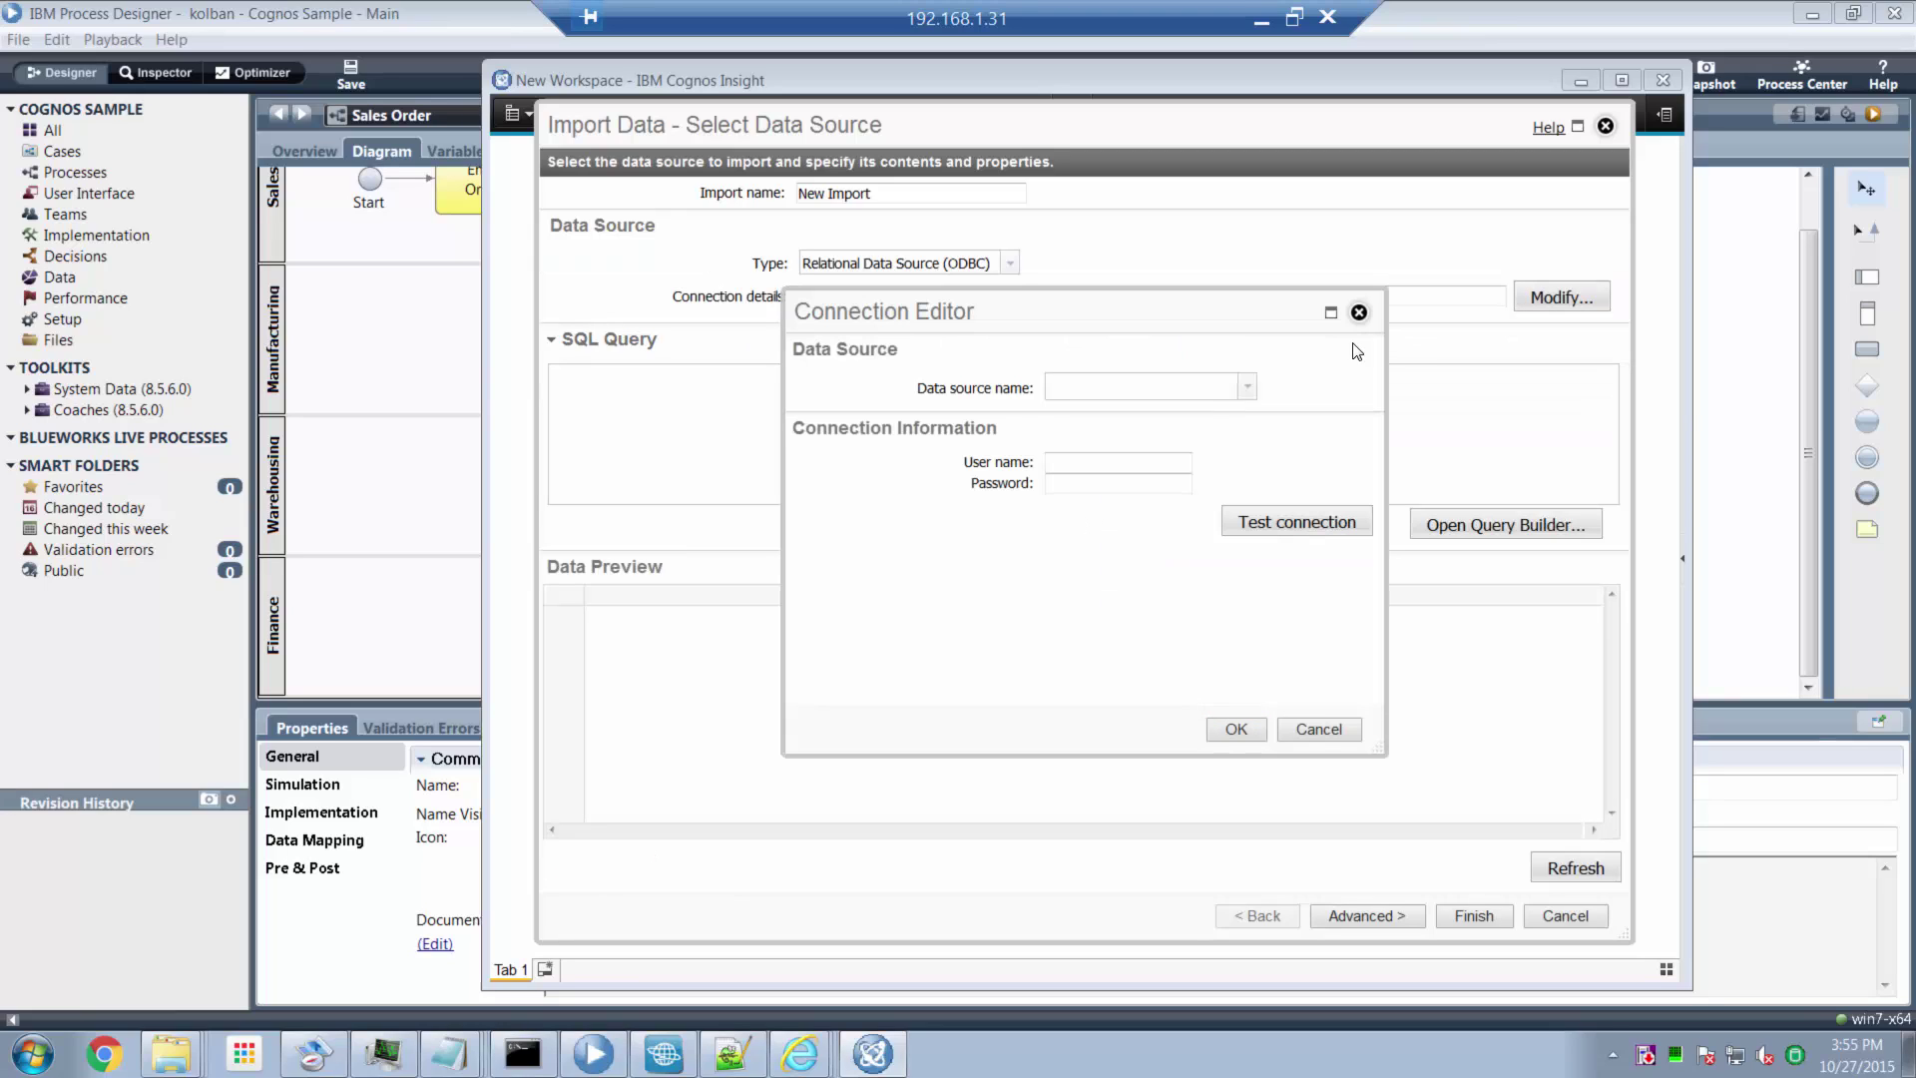
- Connect to PDWDB with user name dbadmin and a password; dismiss the resulting invalid login error
left_click(1247, 387)
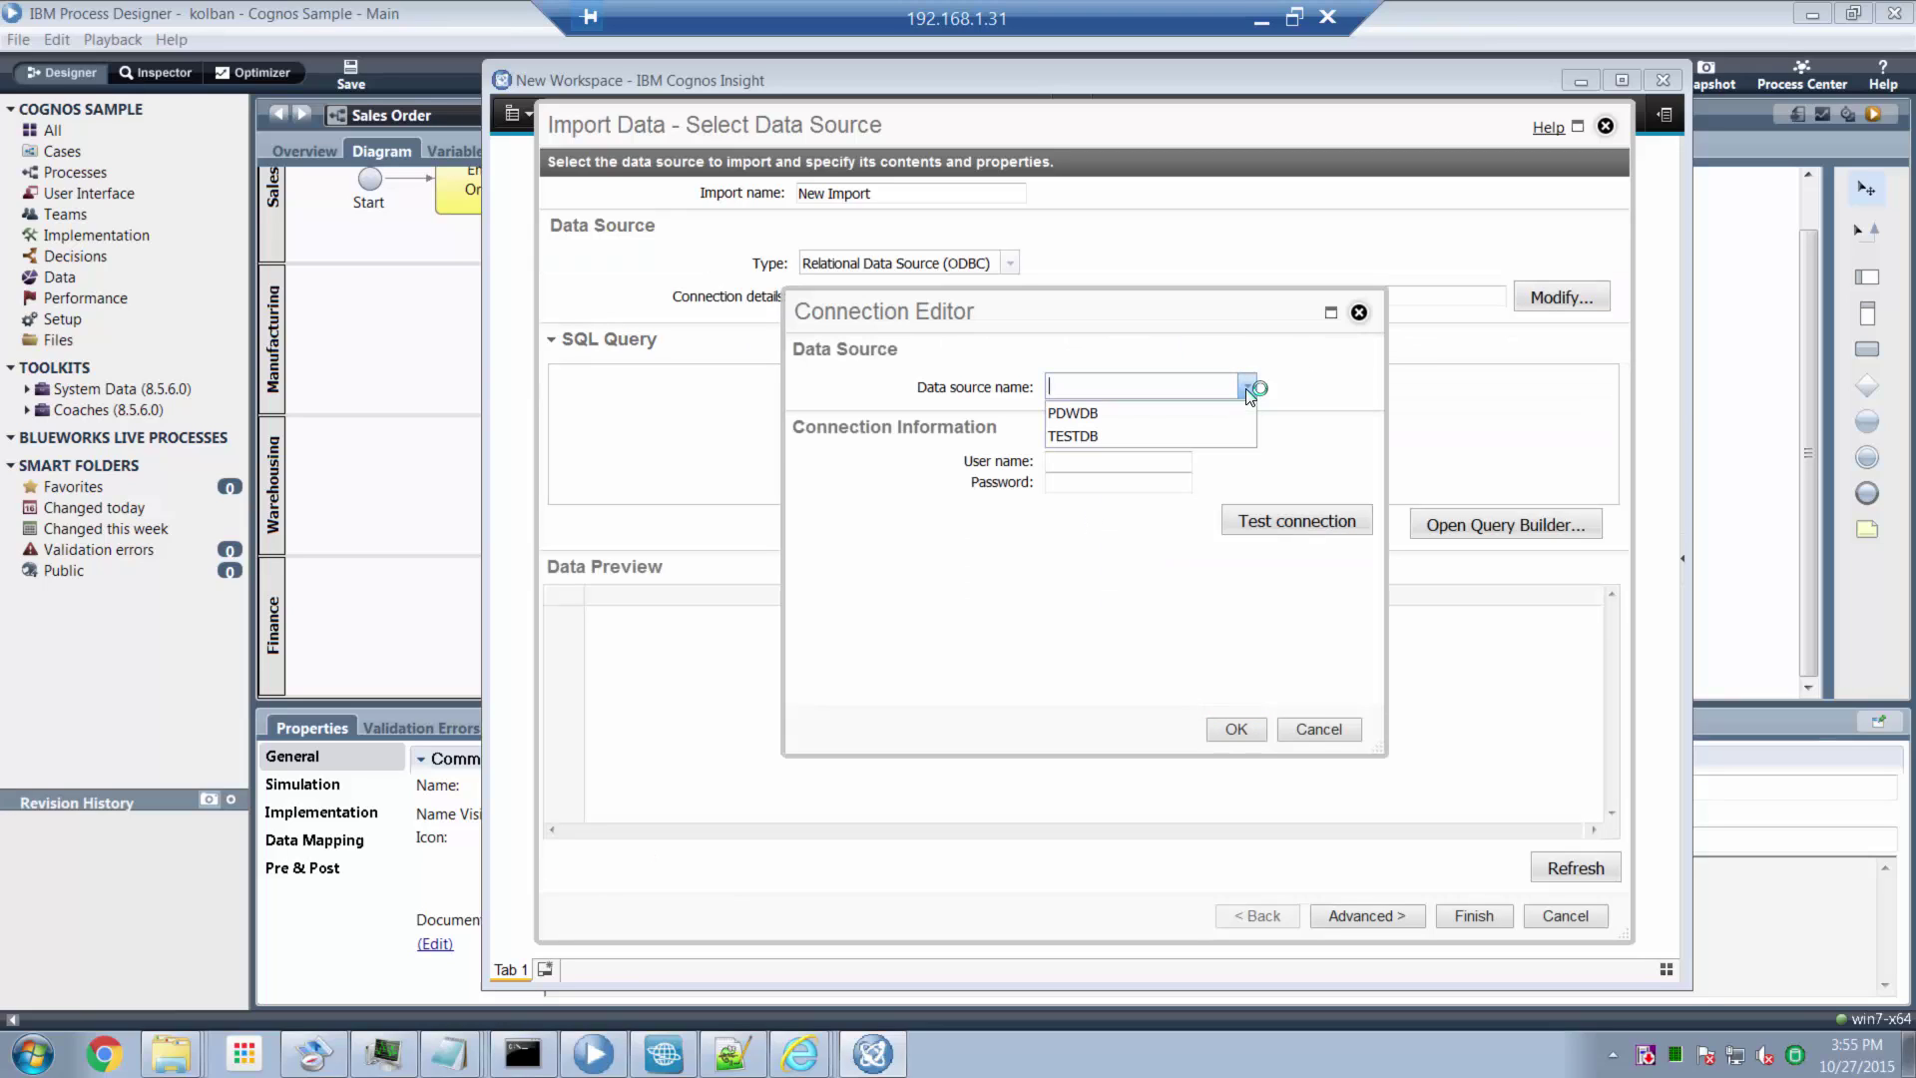
left_click(1146, 413)
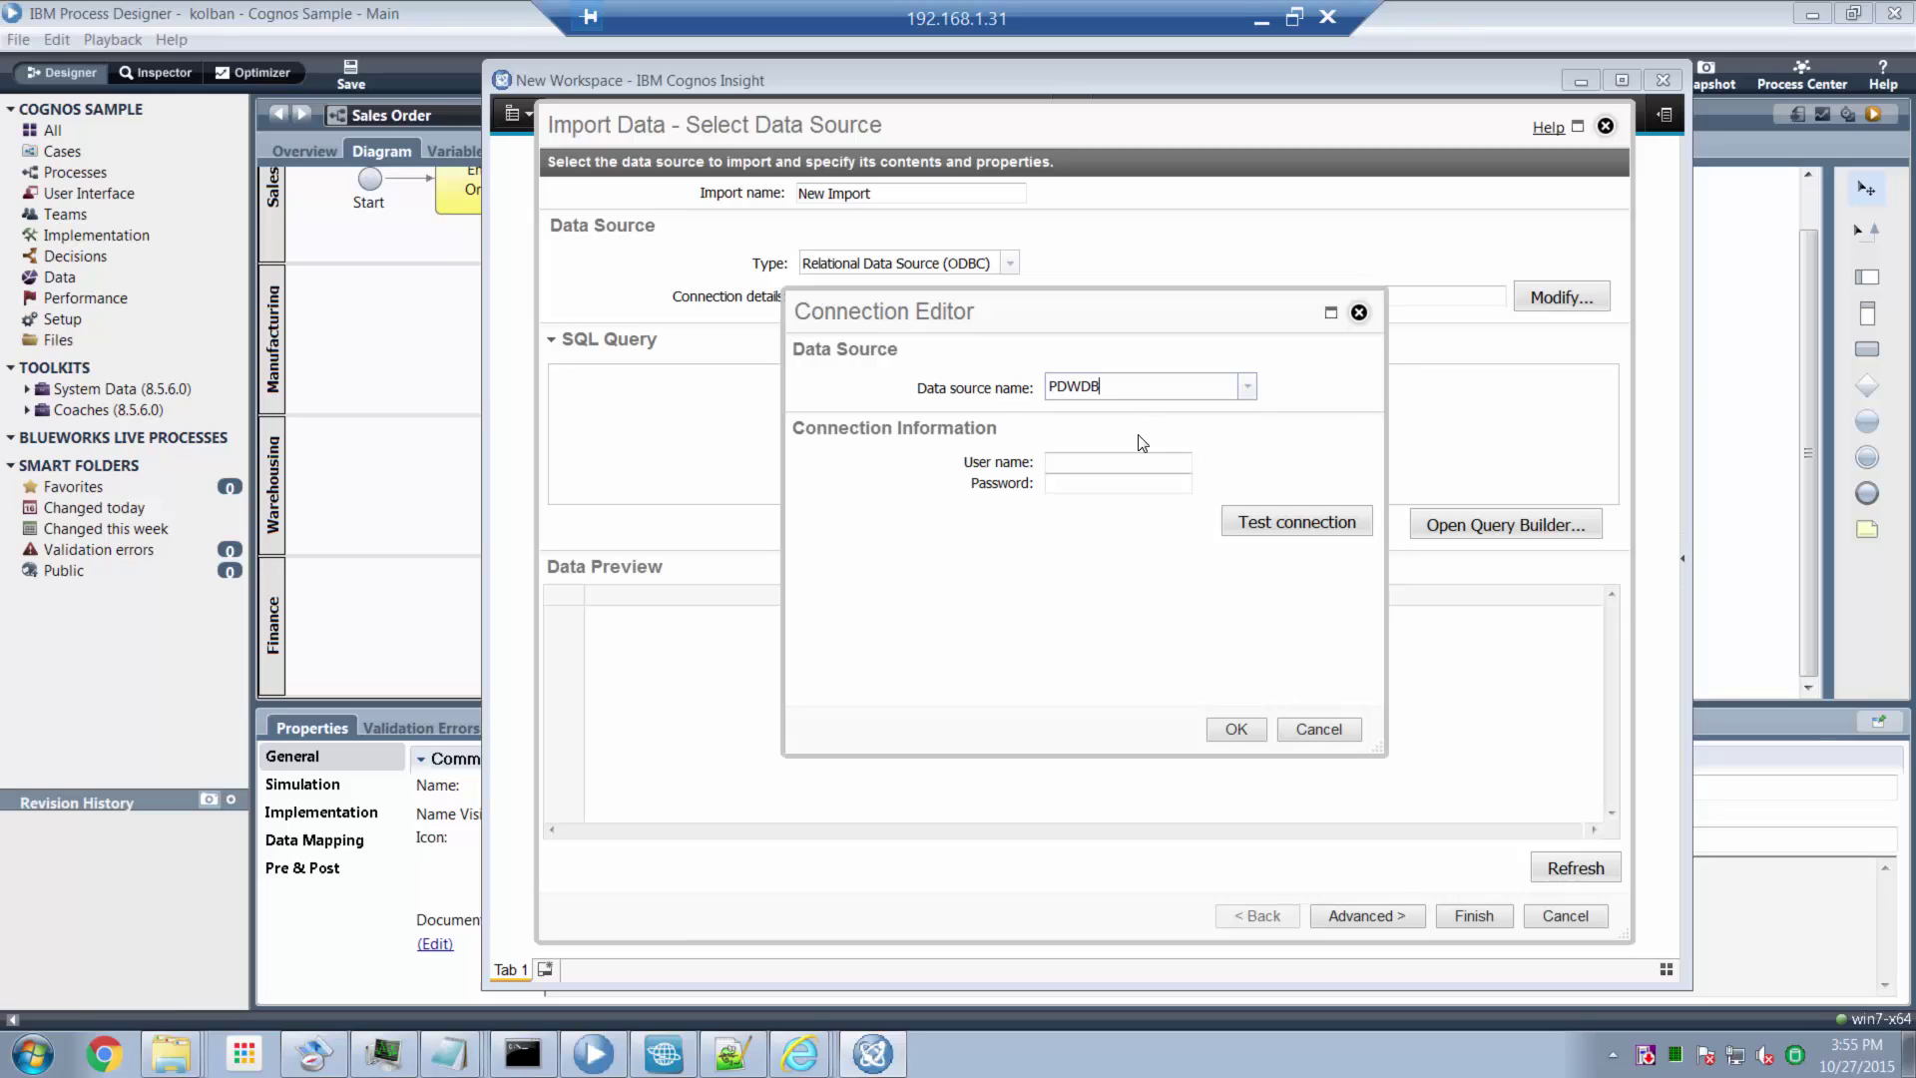
left_click(1120, 465)
type("dbadmin")
left_click(1125, 482)
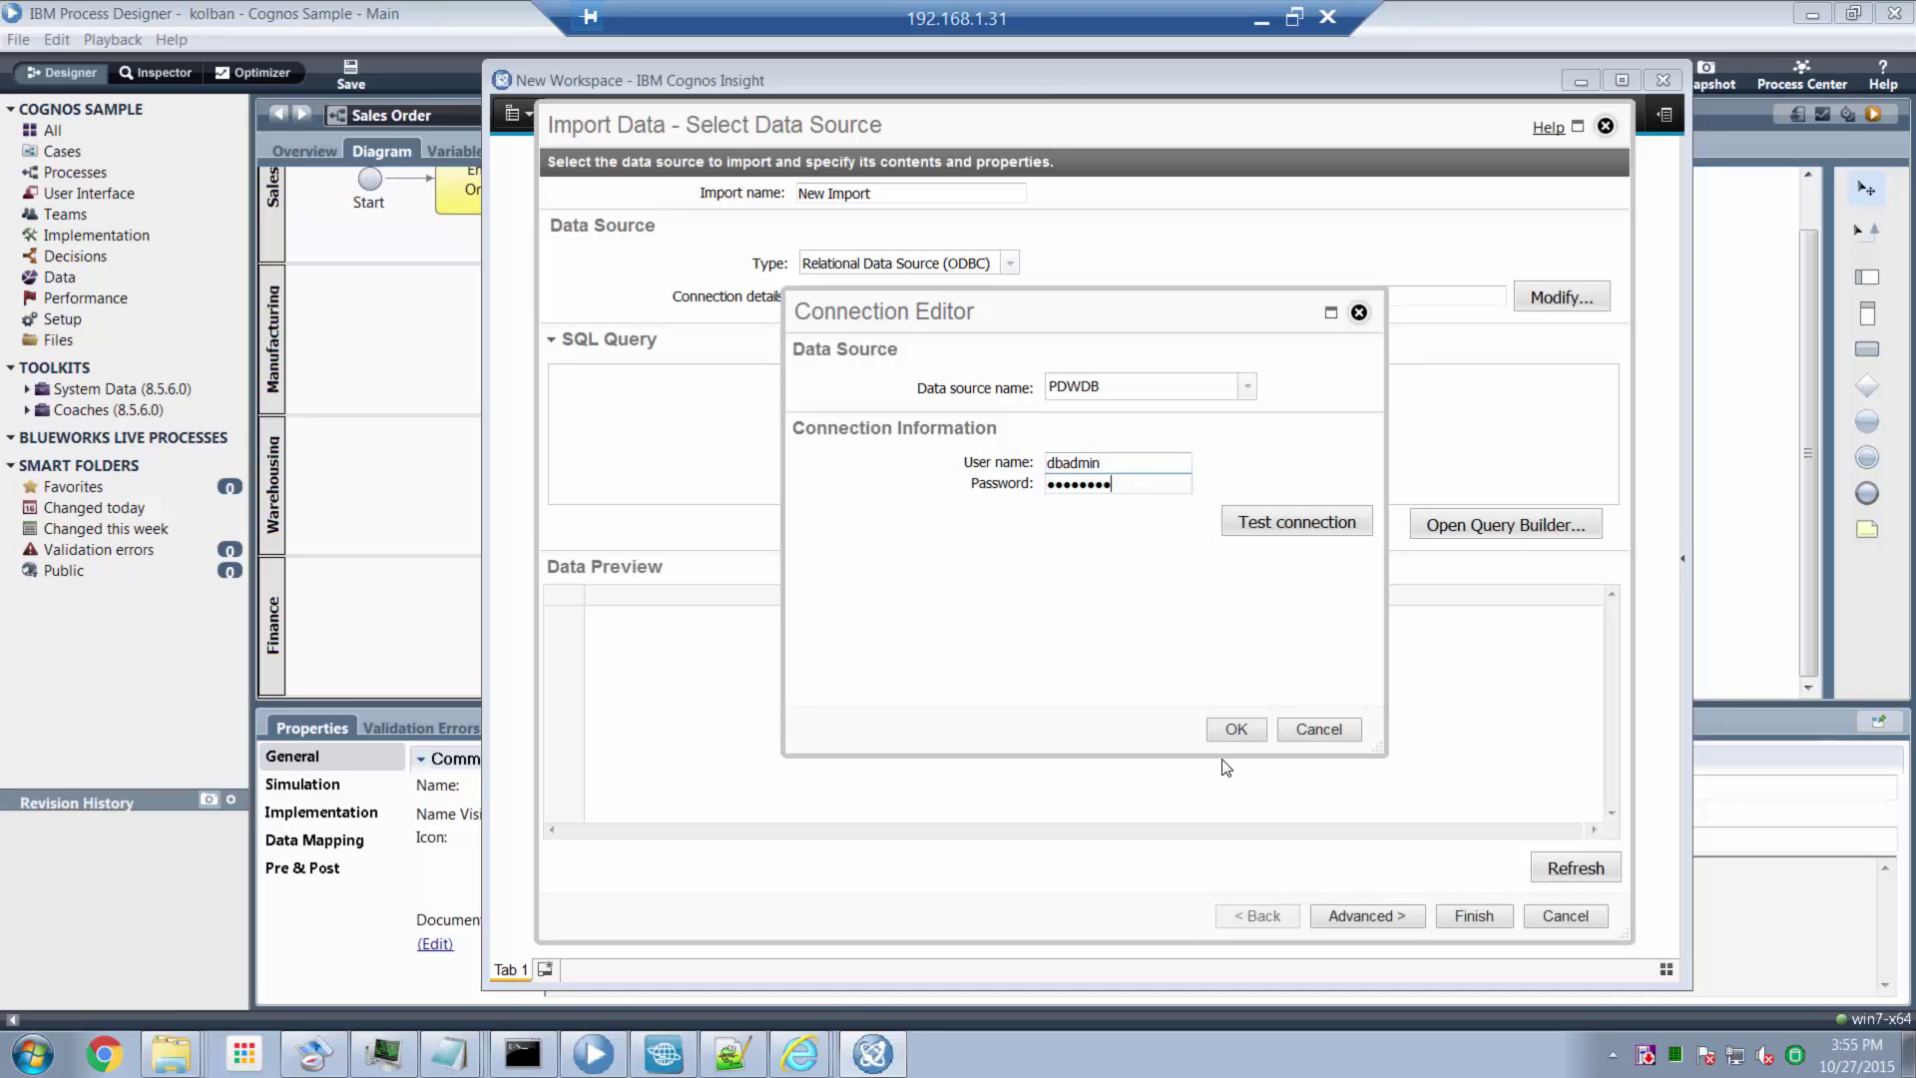
left_click(1229, 728)
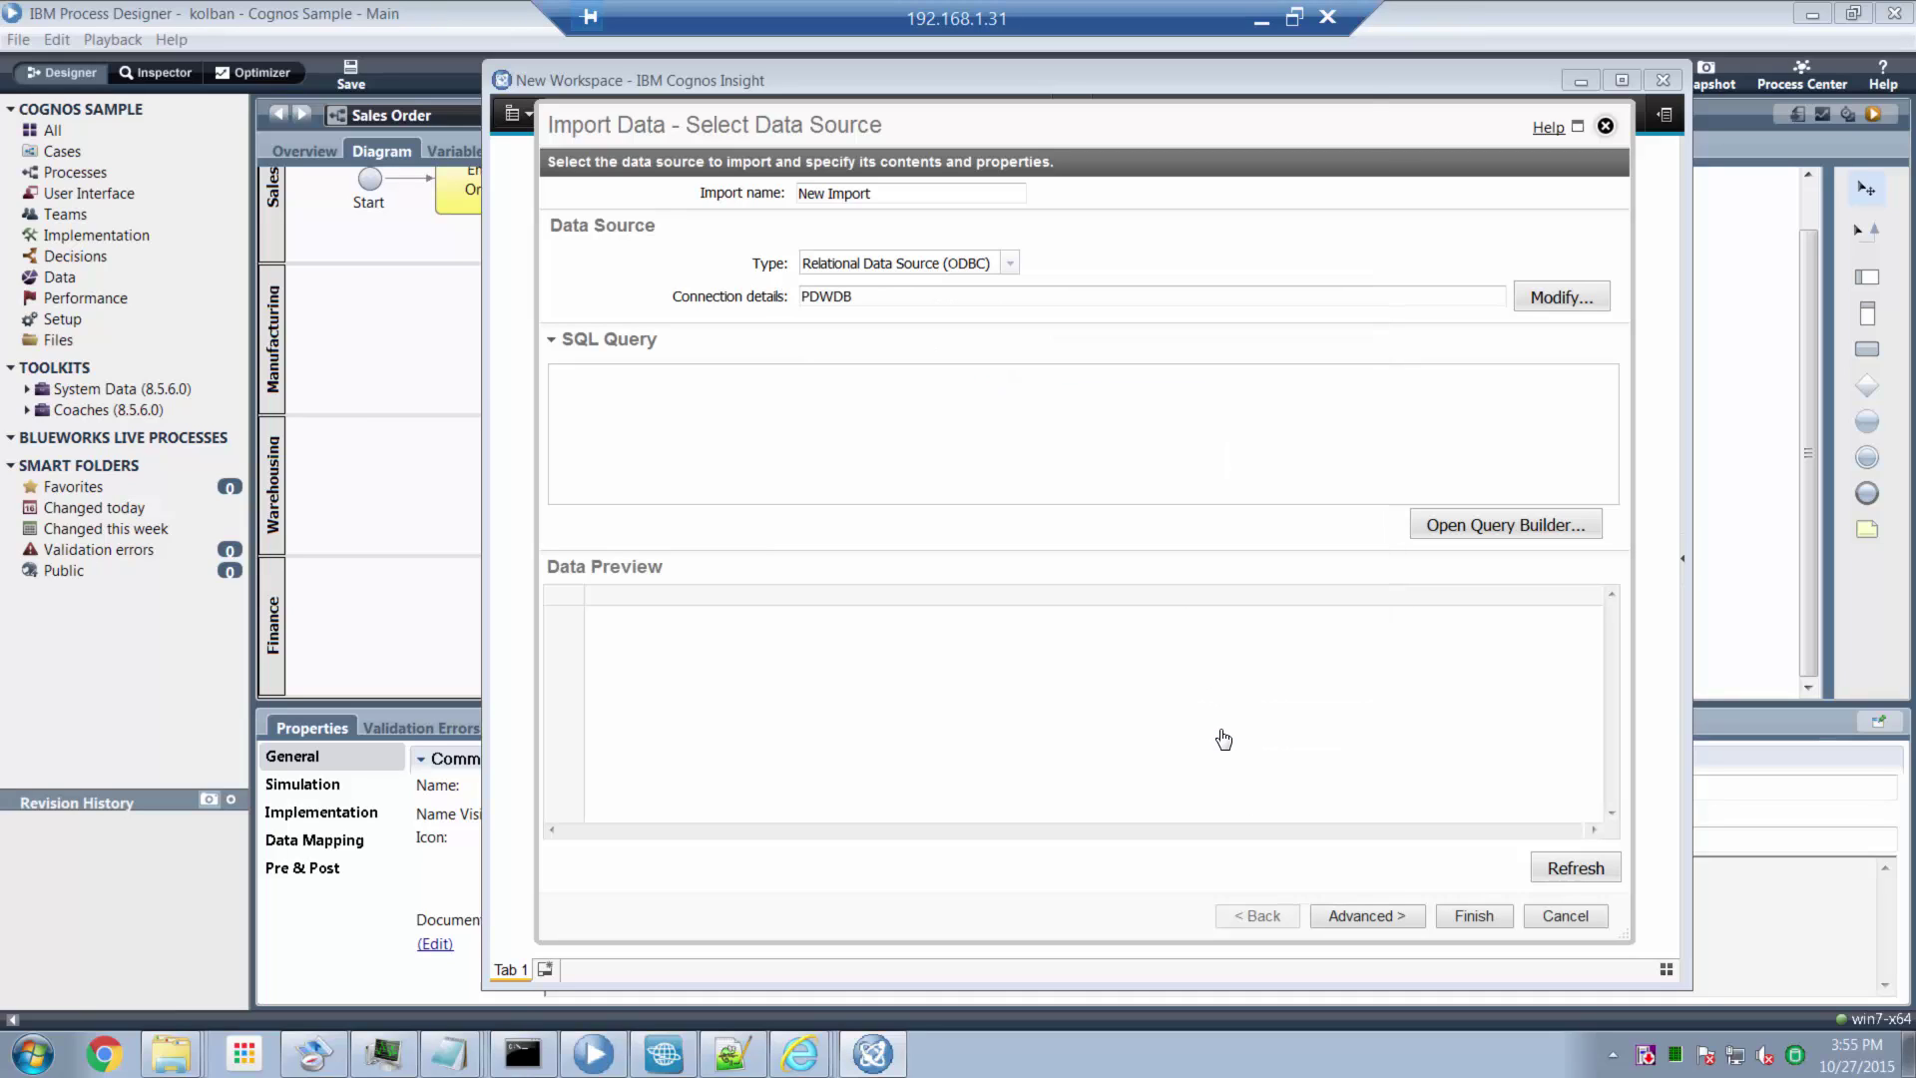
left_click(1491, 534)
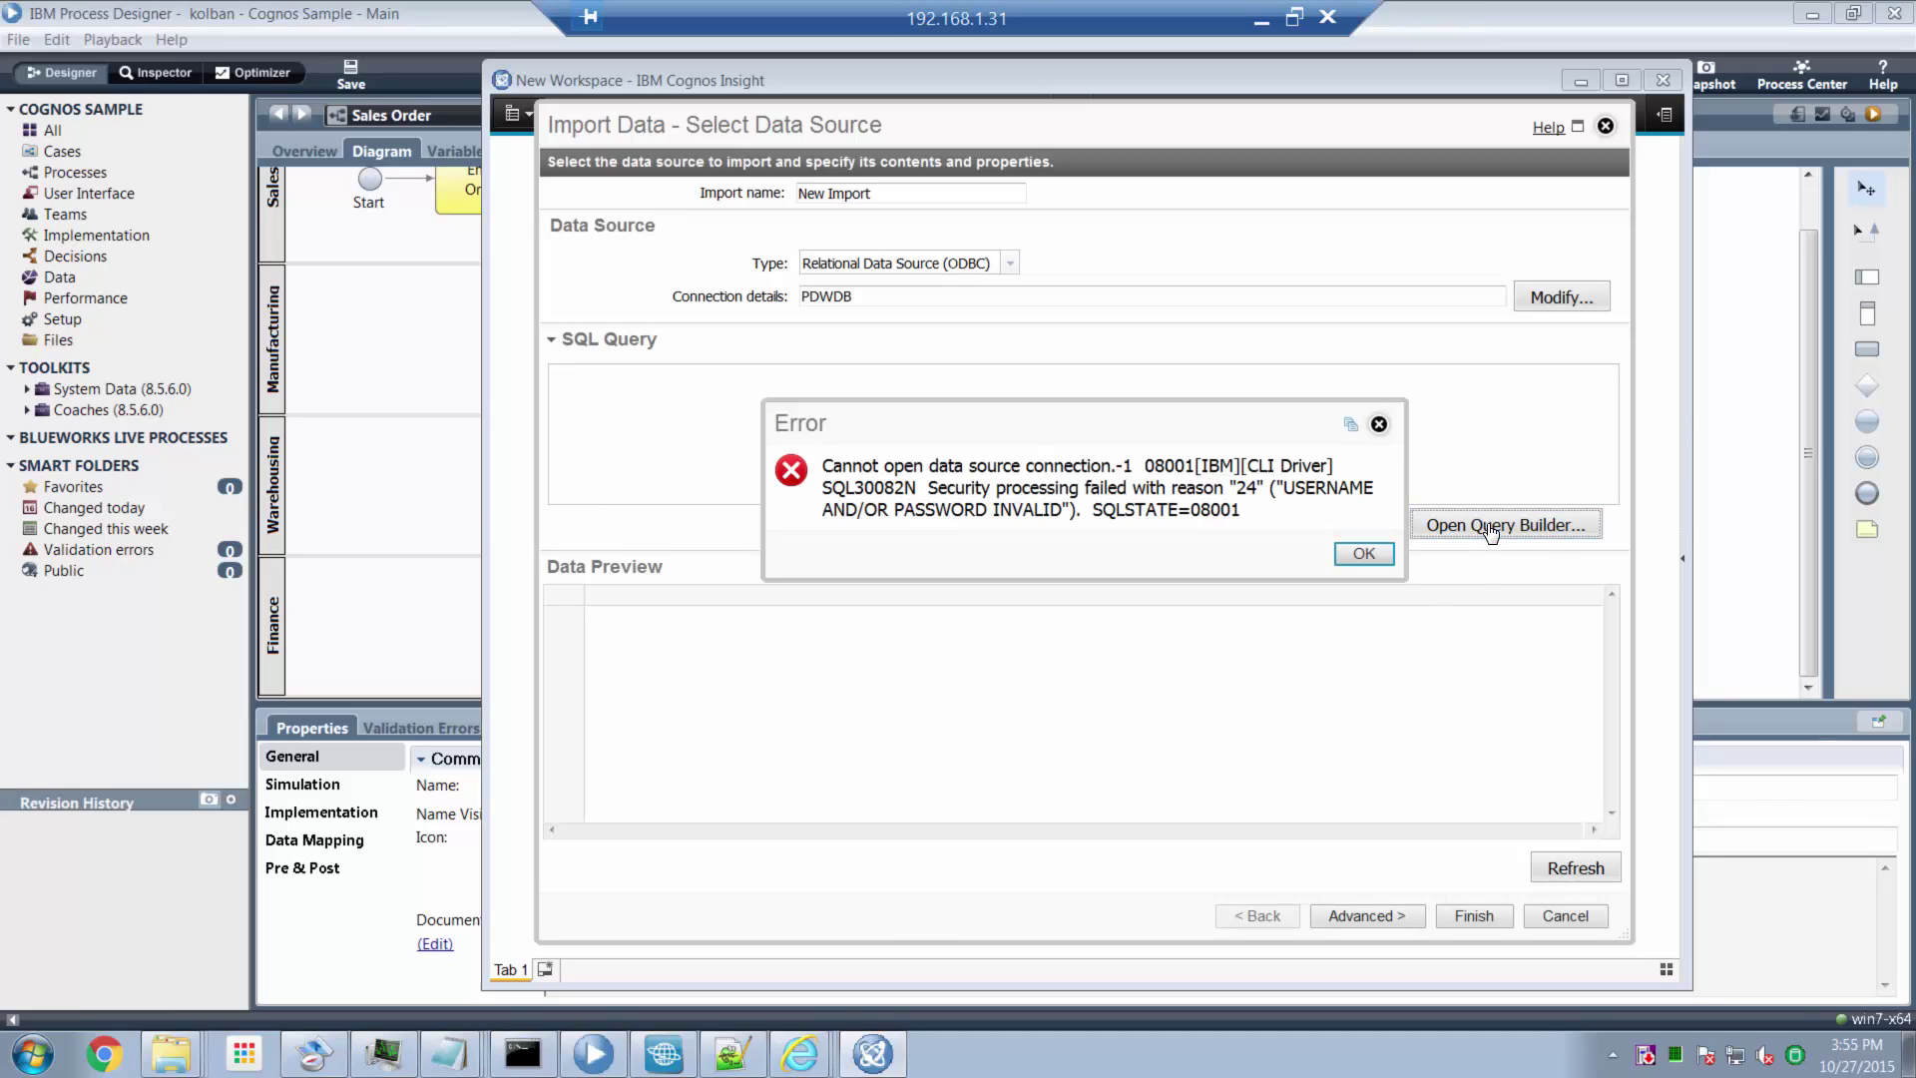
left_click(1376, 555)
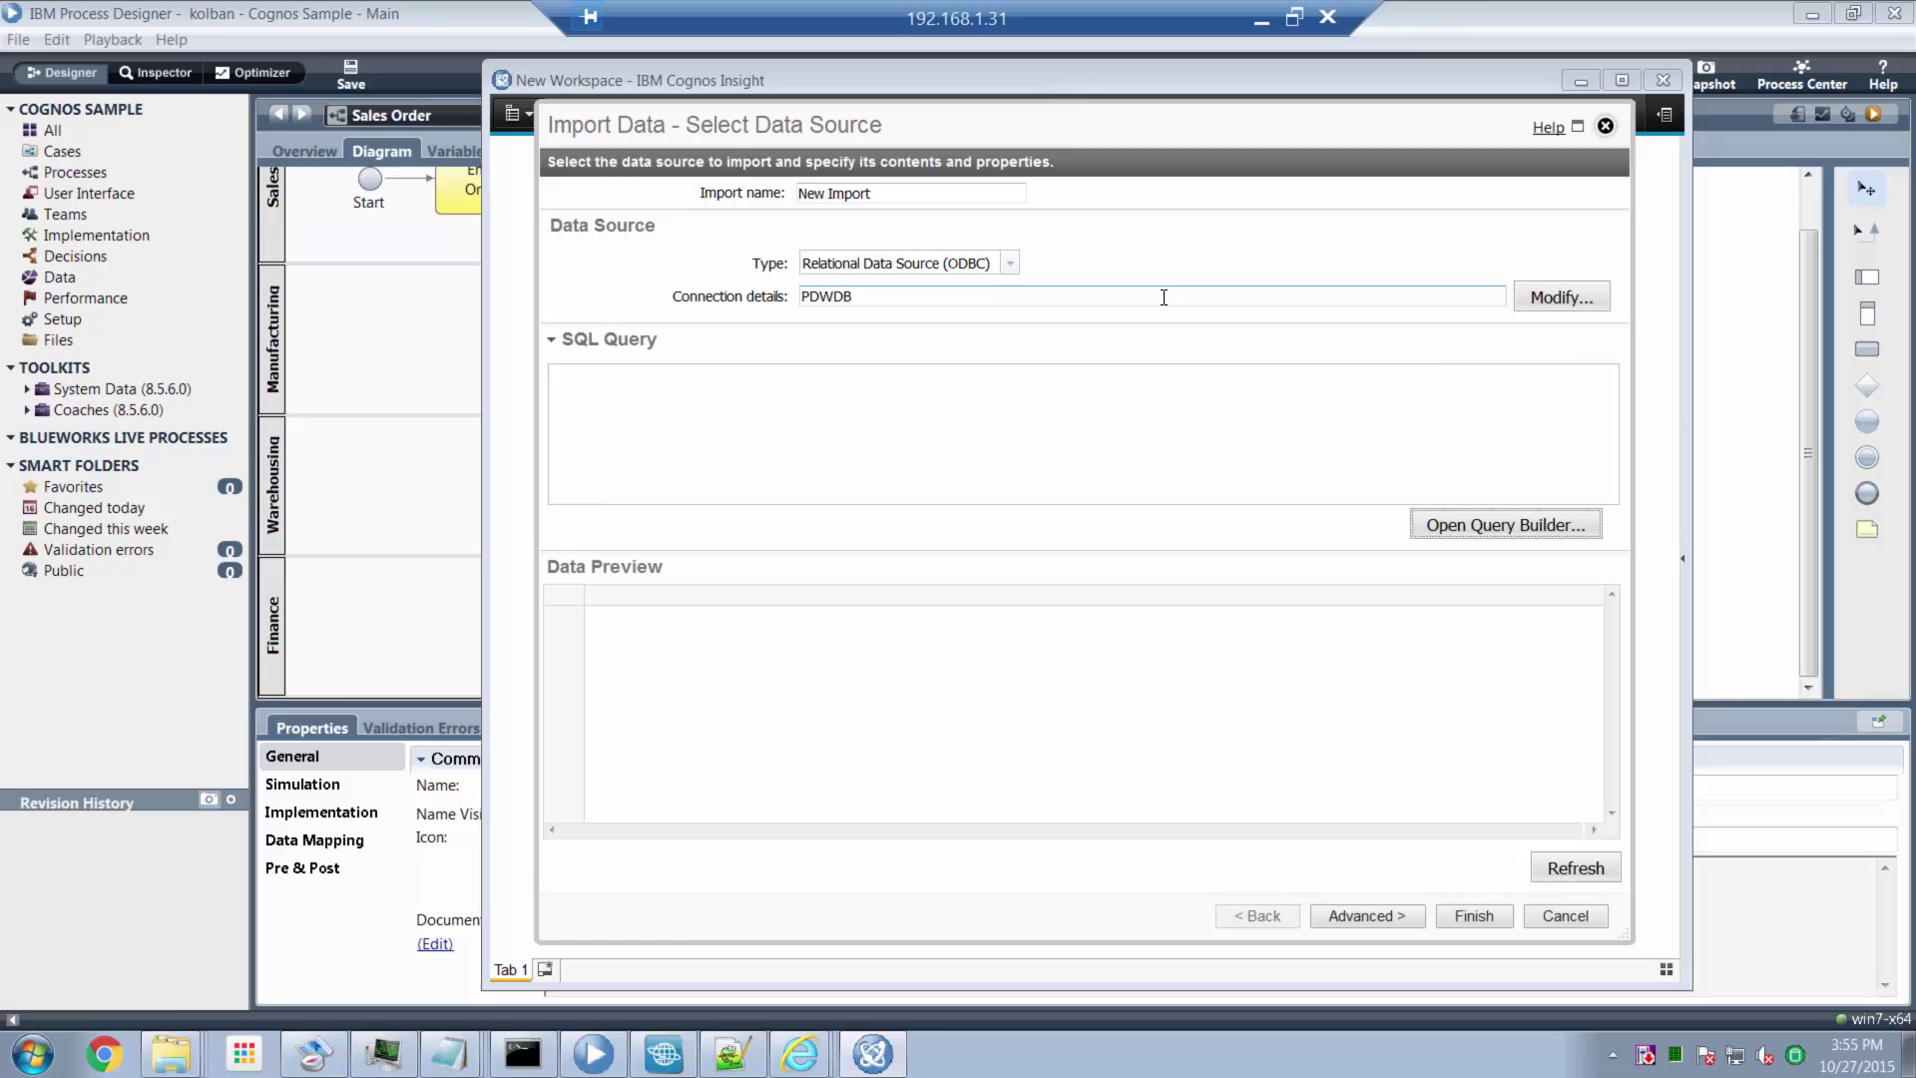
- Correct the user name to db2admin, re-enter the password, test successfully, and open Query Builder
left_click(1585, 310)
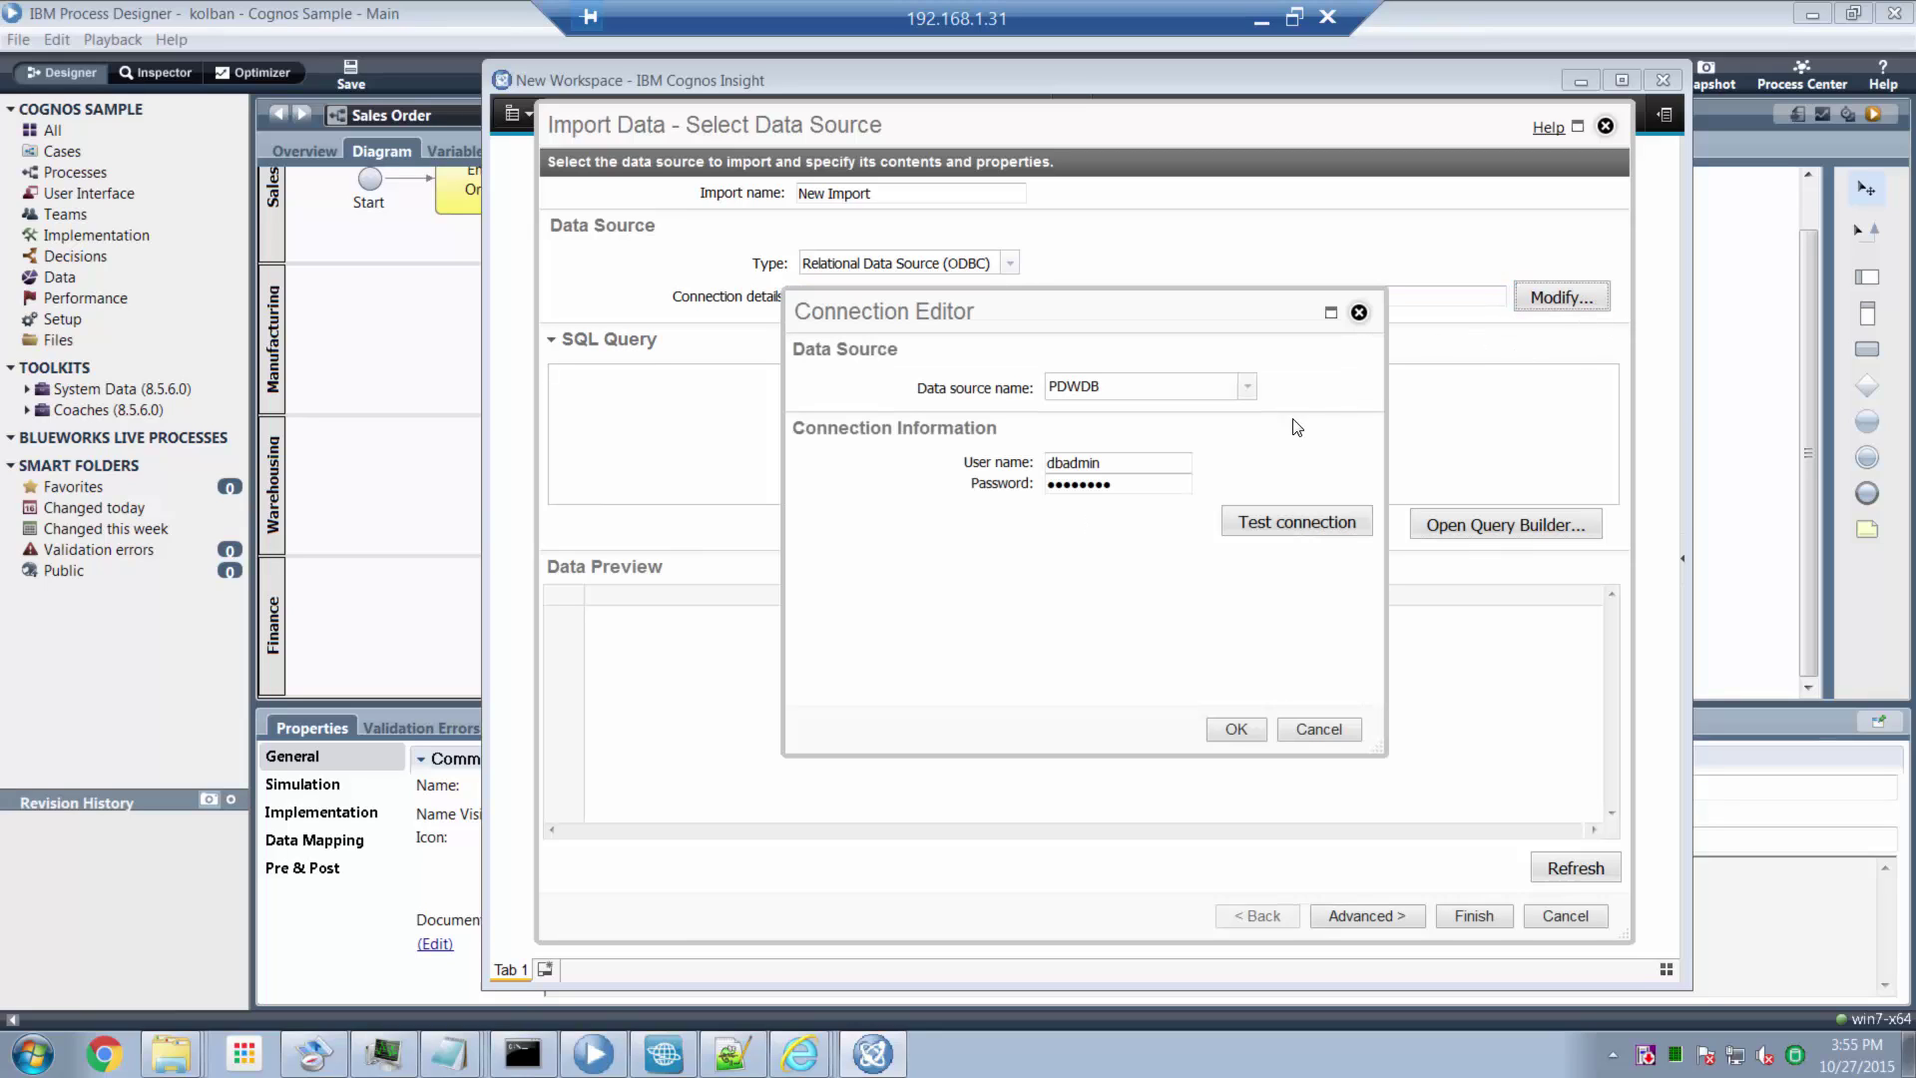
left_click(1120, 461)
key("Tab")
type("•••")
key("shift+Tab")
type("db2admin")
key("Tab")
type("••")
left_click(1319, 521)
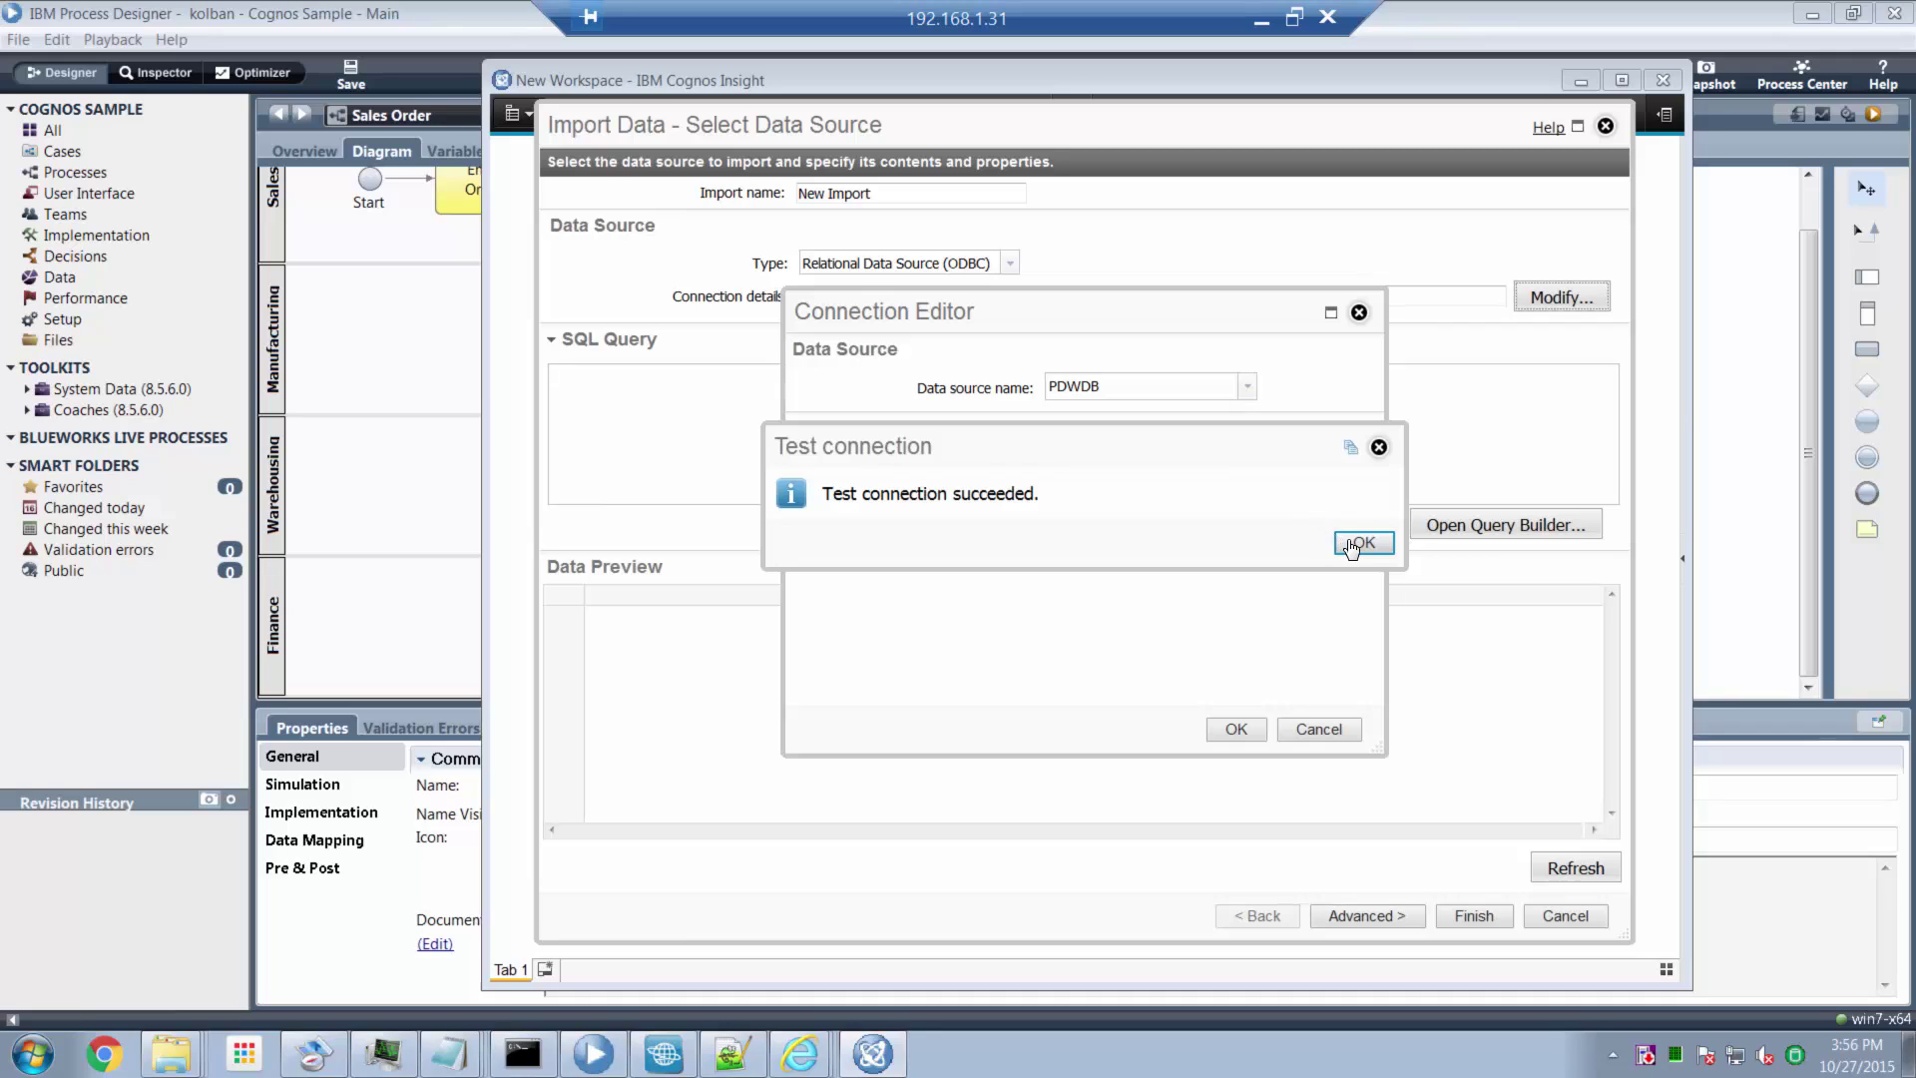
left_click(1363, 543)
left_click(1236, 730)
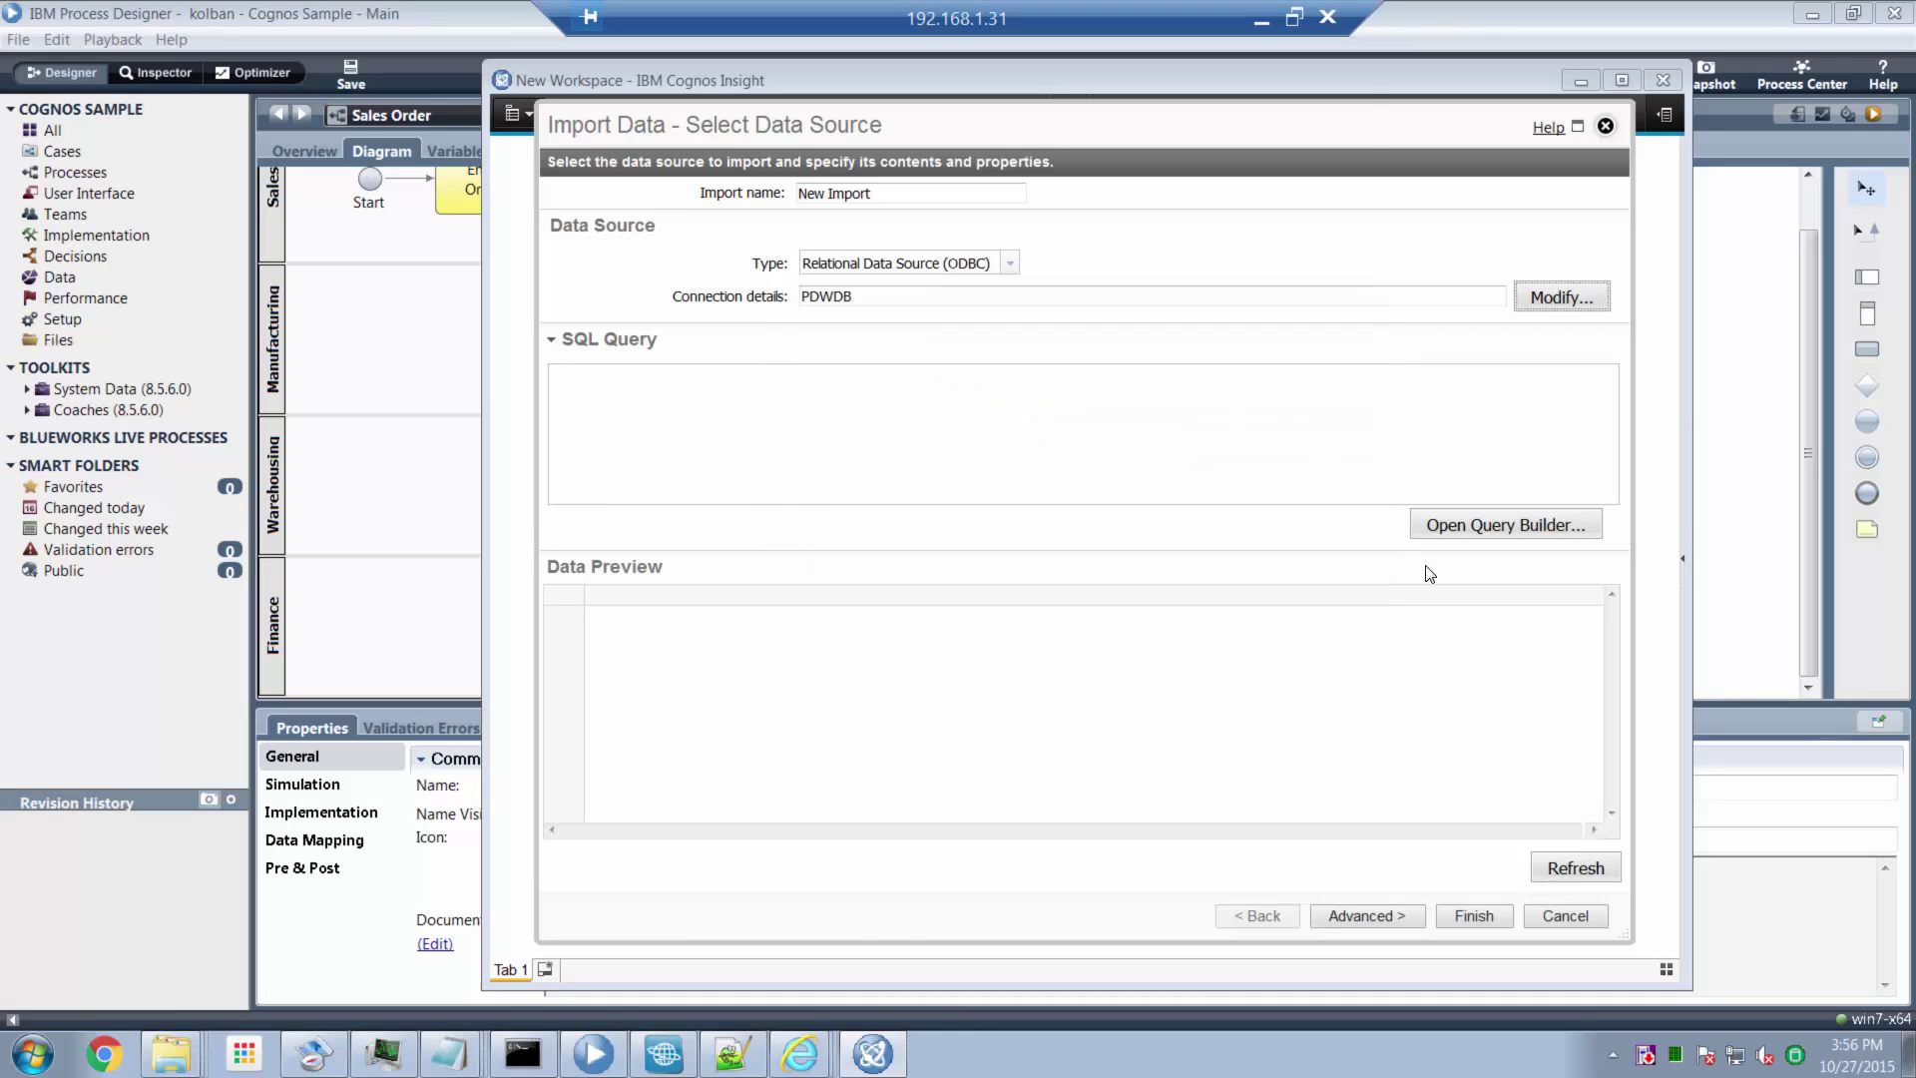
left_click(1483, 536)
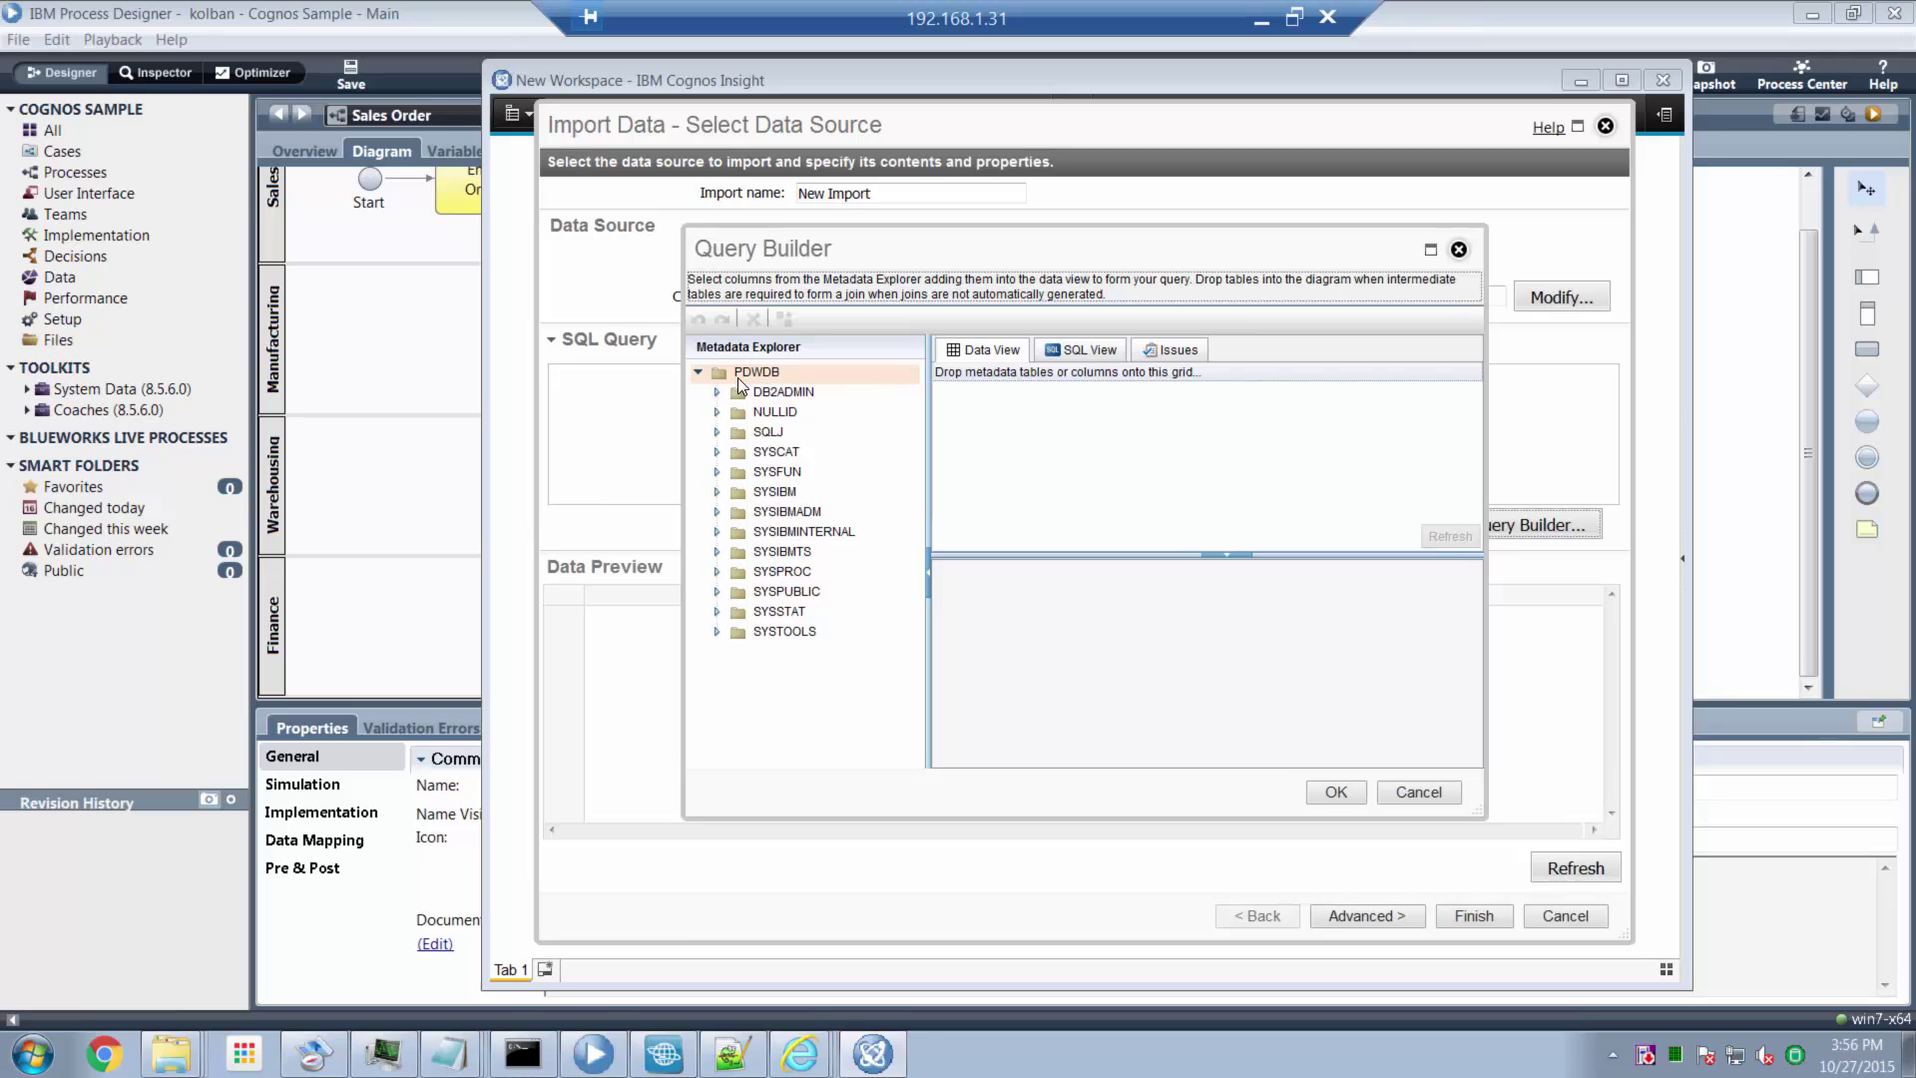
- Expand DB2ADMIN > Views, drag WIDGETSALE into the query, and maximize the Query Builder
left_click(715, 393)
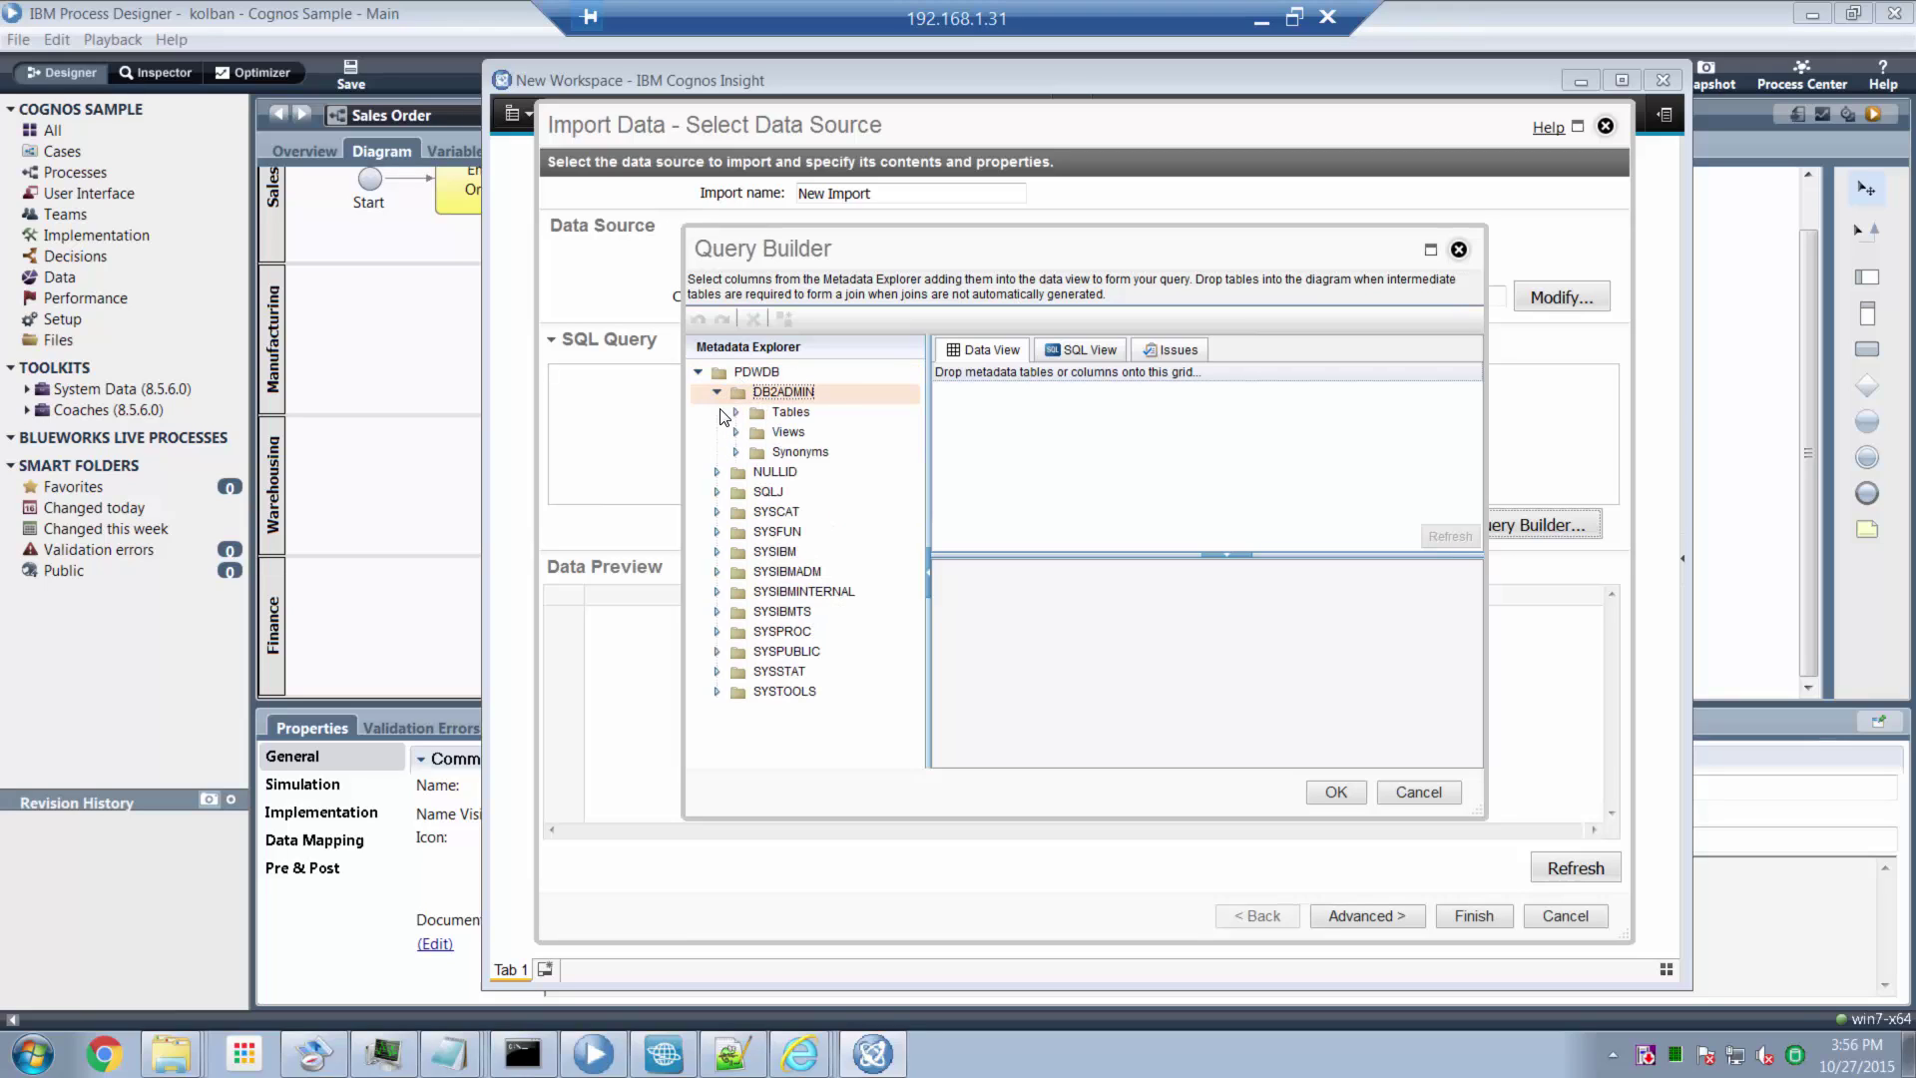
left_click(735, 432)
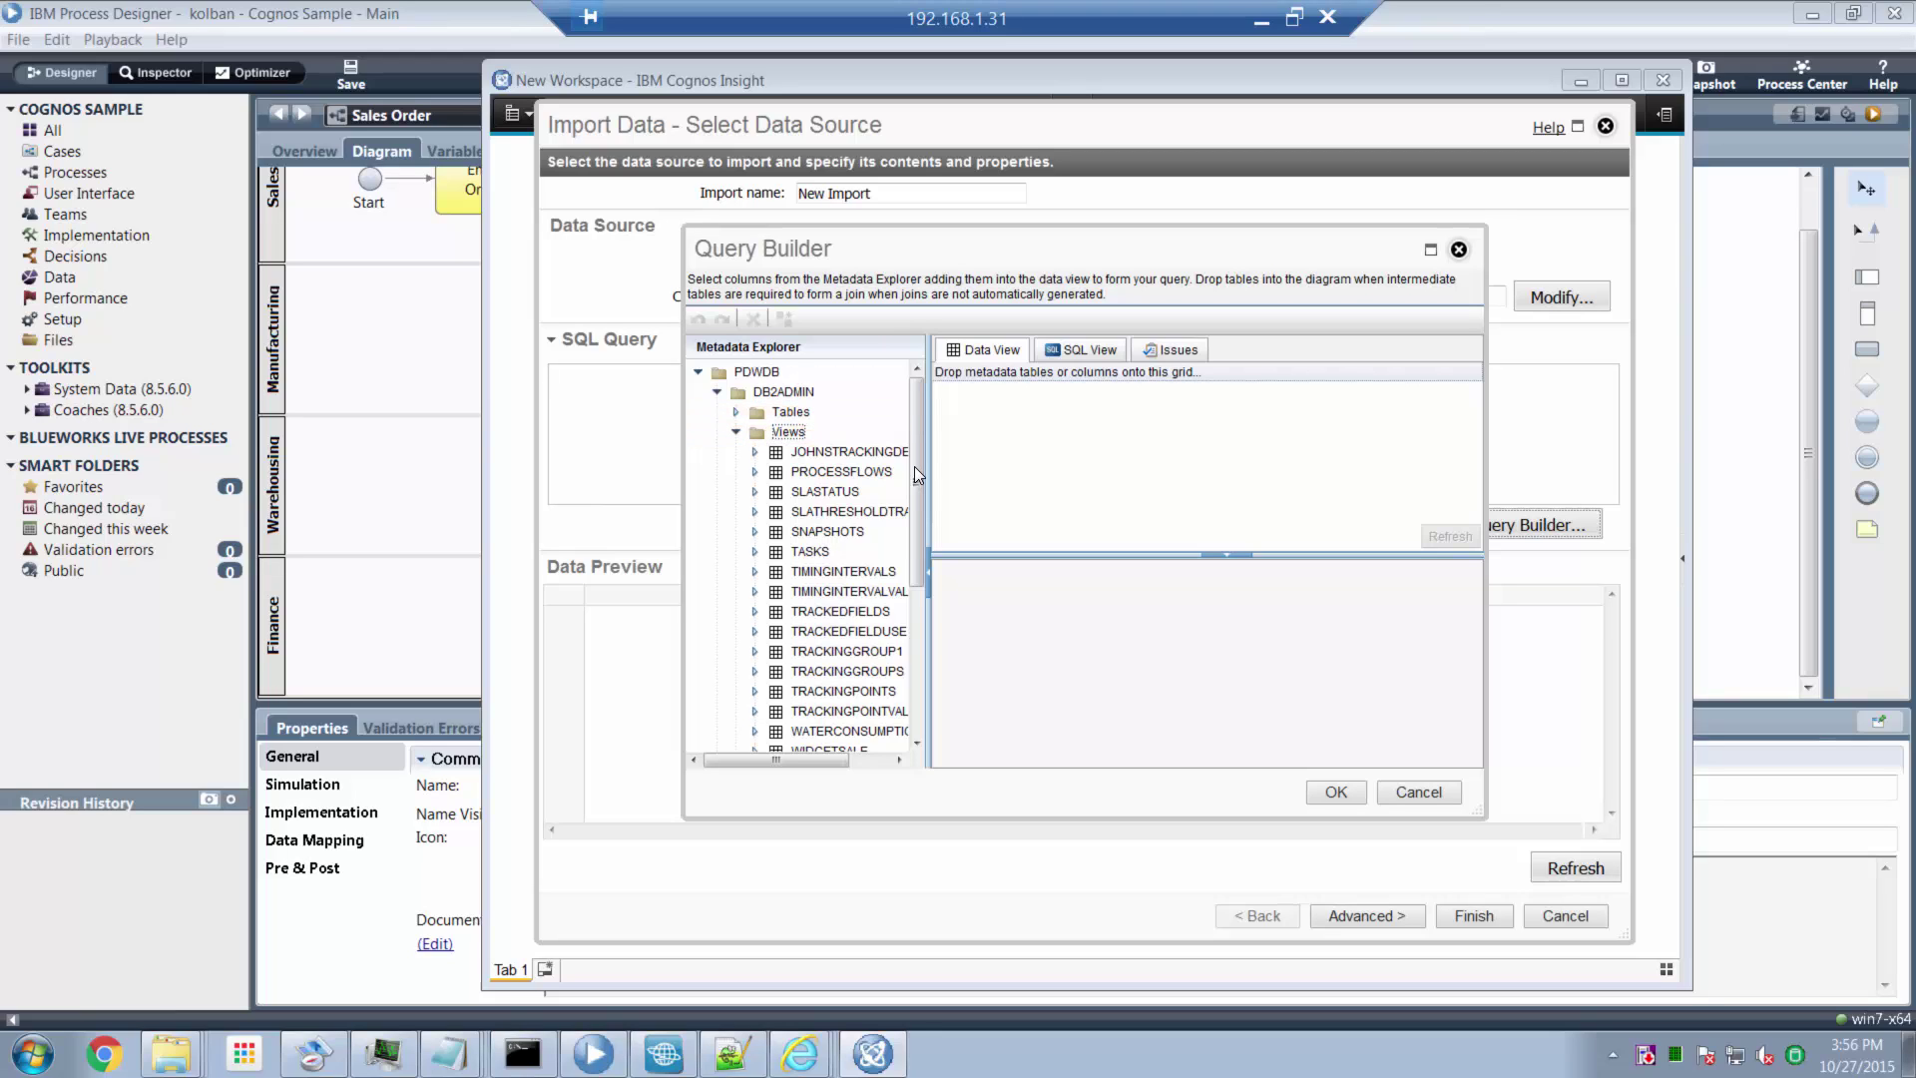
left_click_drag(914, 465, 915, 512)
left_click_drag(825, 670, 1086, 451)
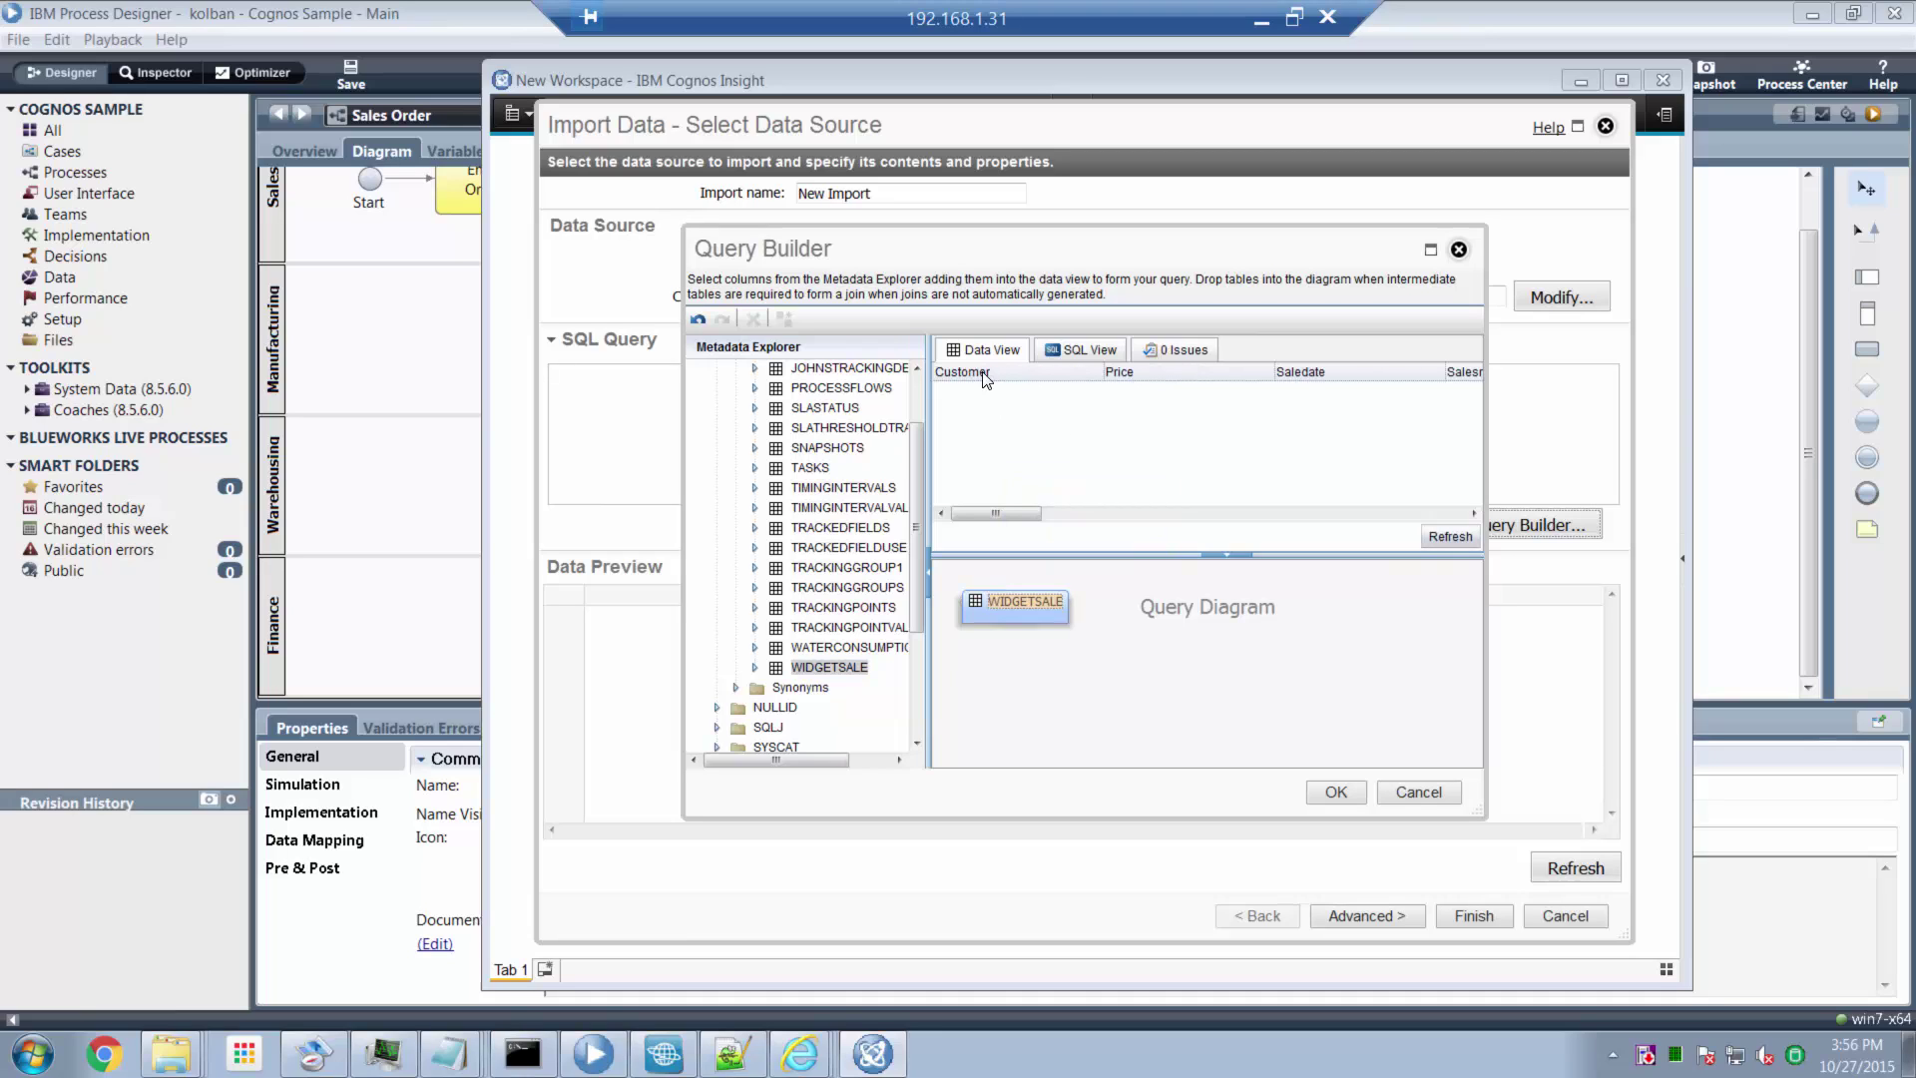
left_click_drag(984, 515, 1272, 517)
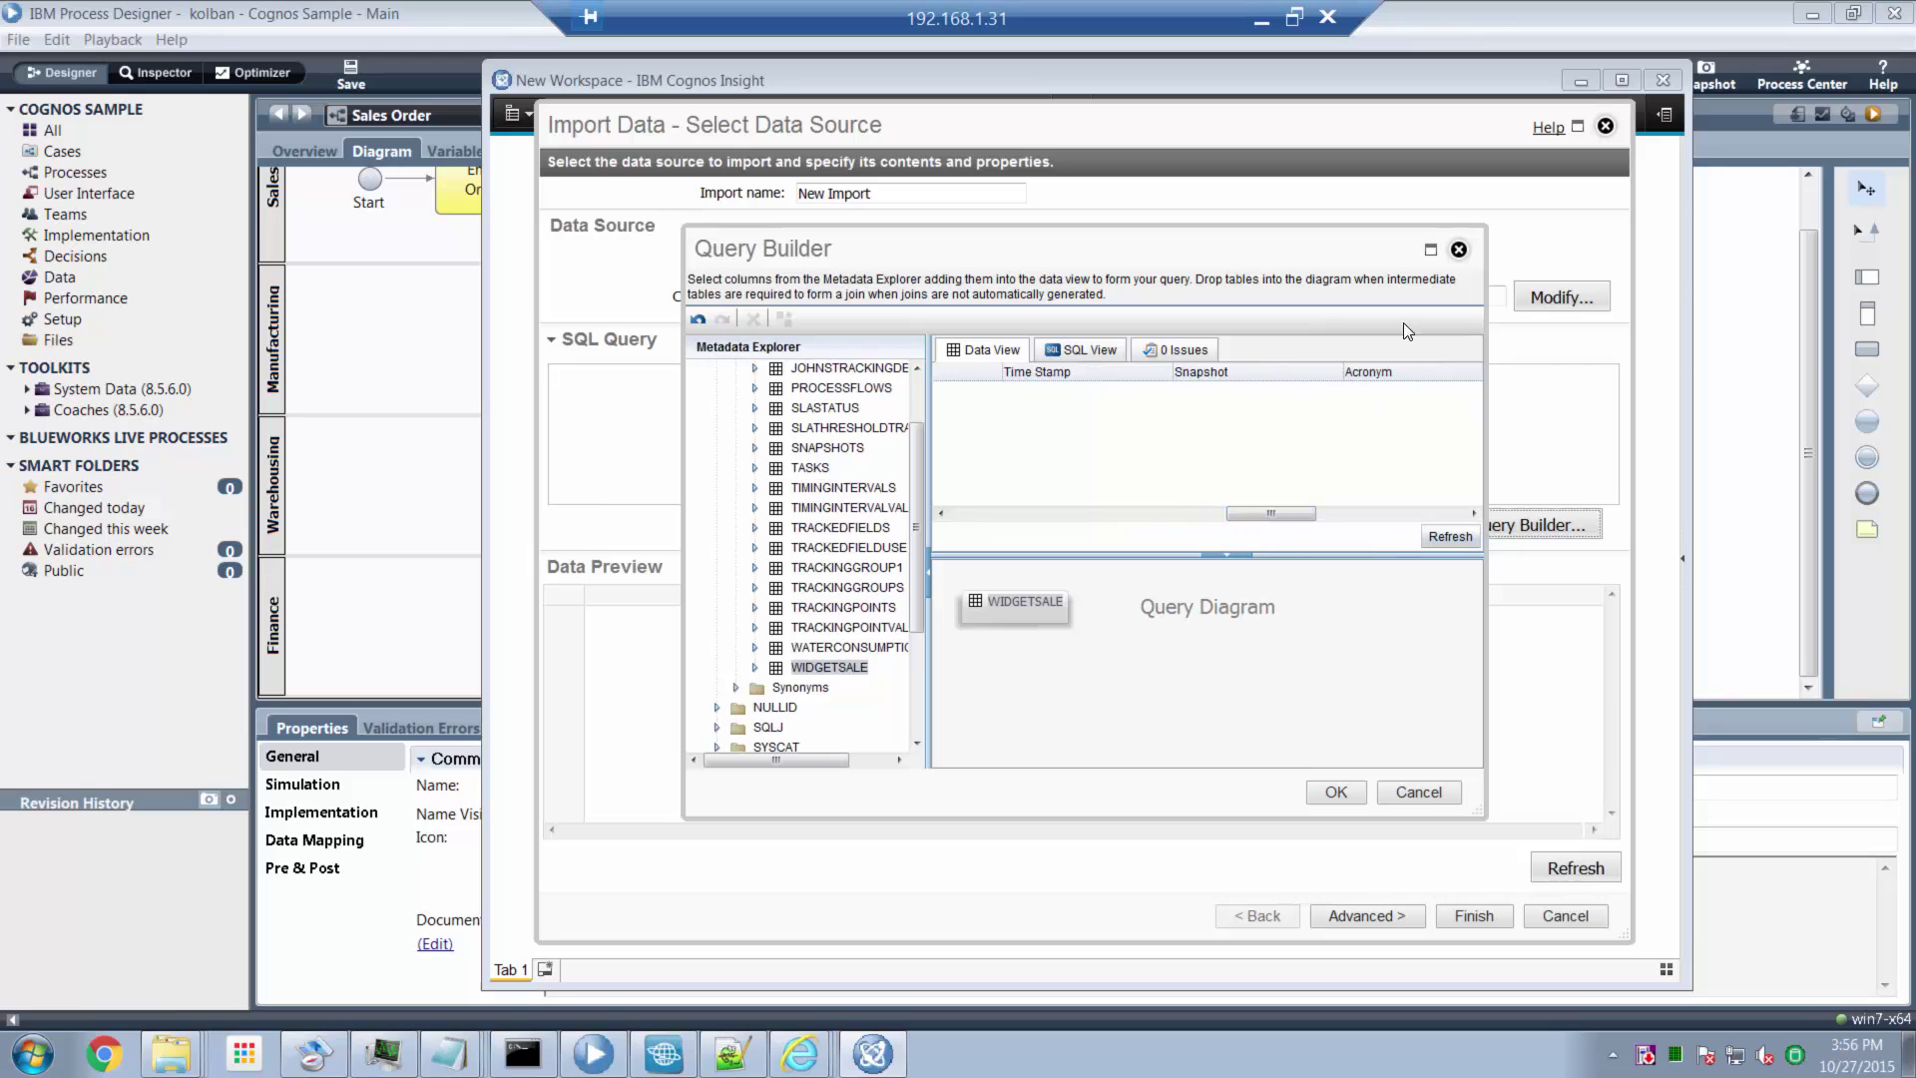
left_click(1431, 251)
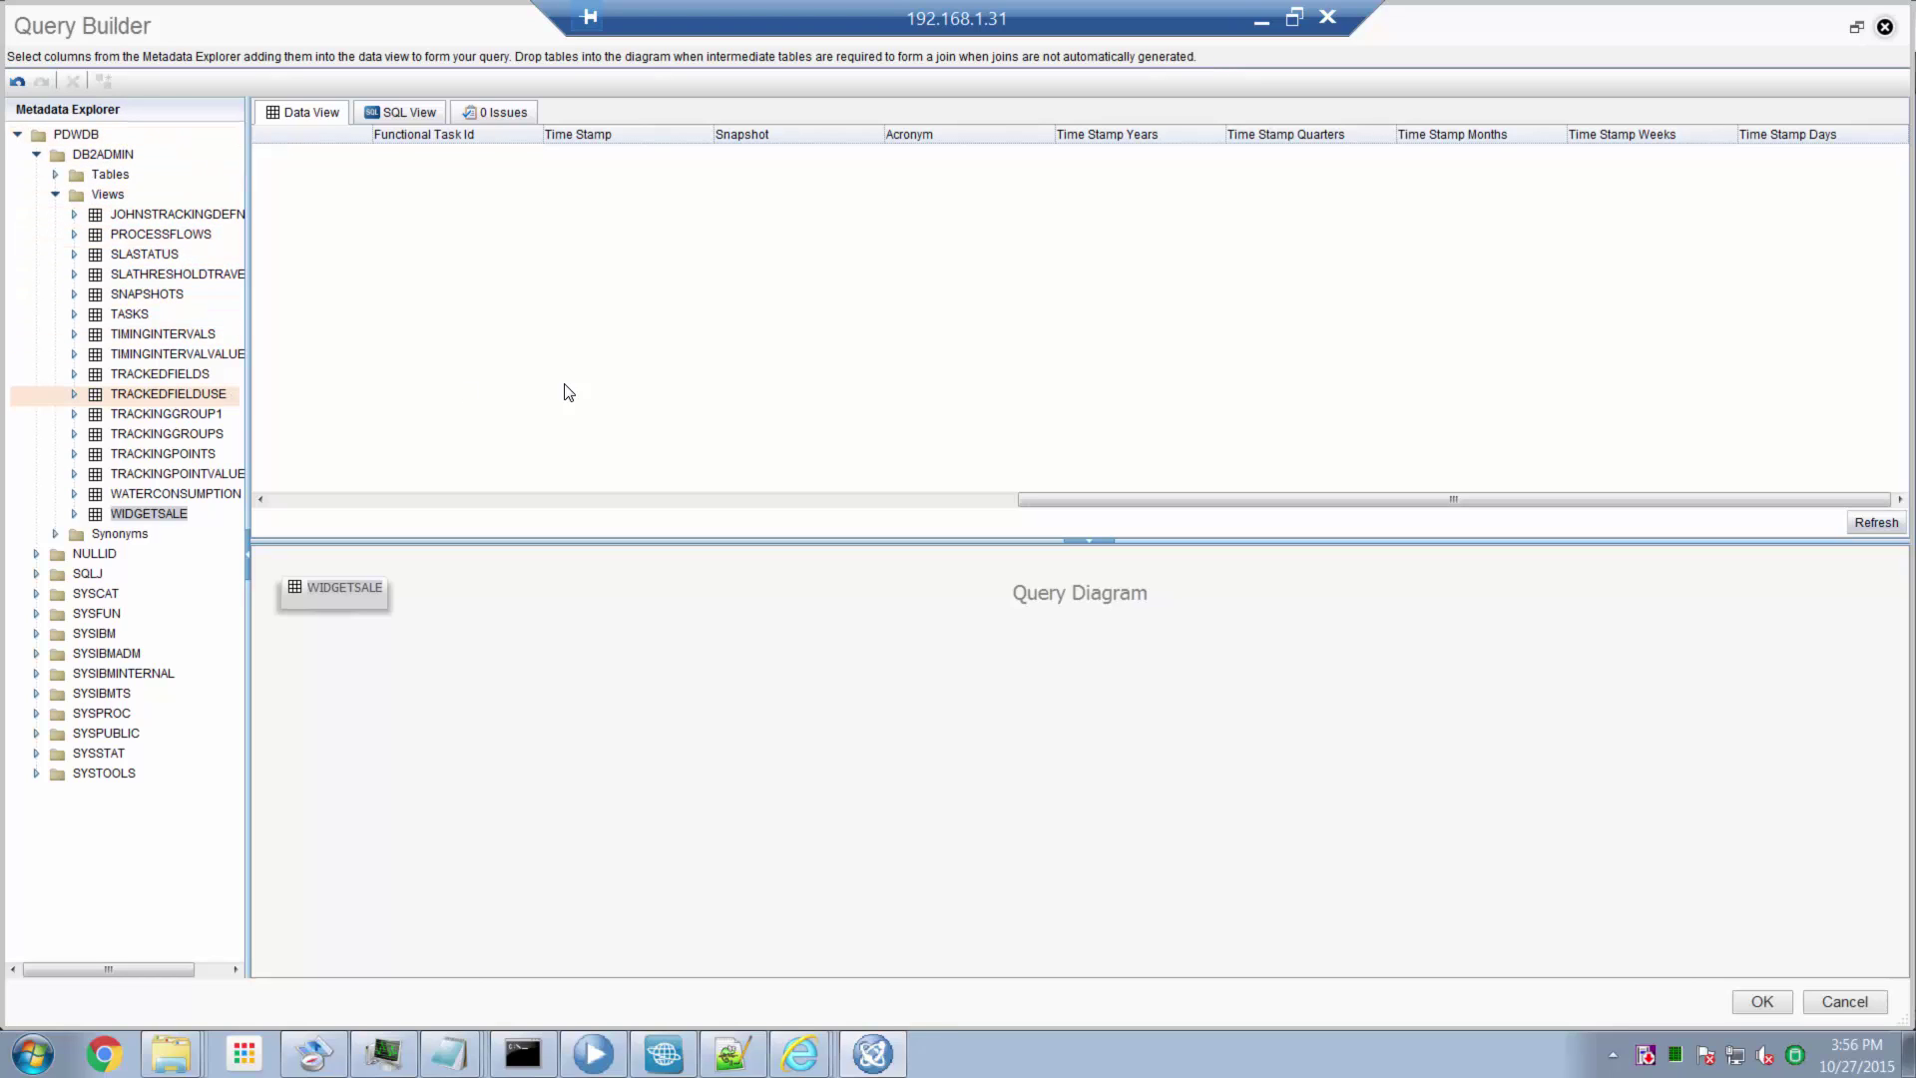
- Remove the Time Stamp Years, Tracking Group Id, Tracking Point Id, Task Id, Functional Task Id and Time Stamp columns
right_click(1145, 143)
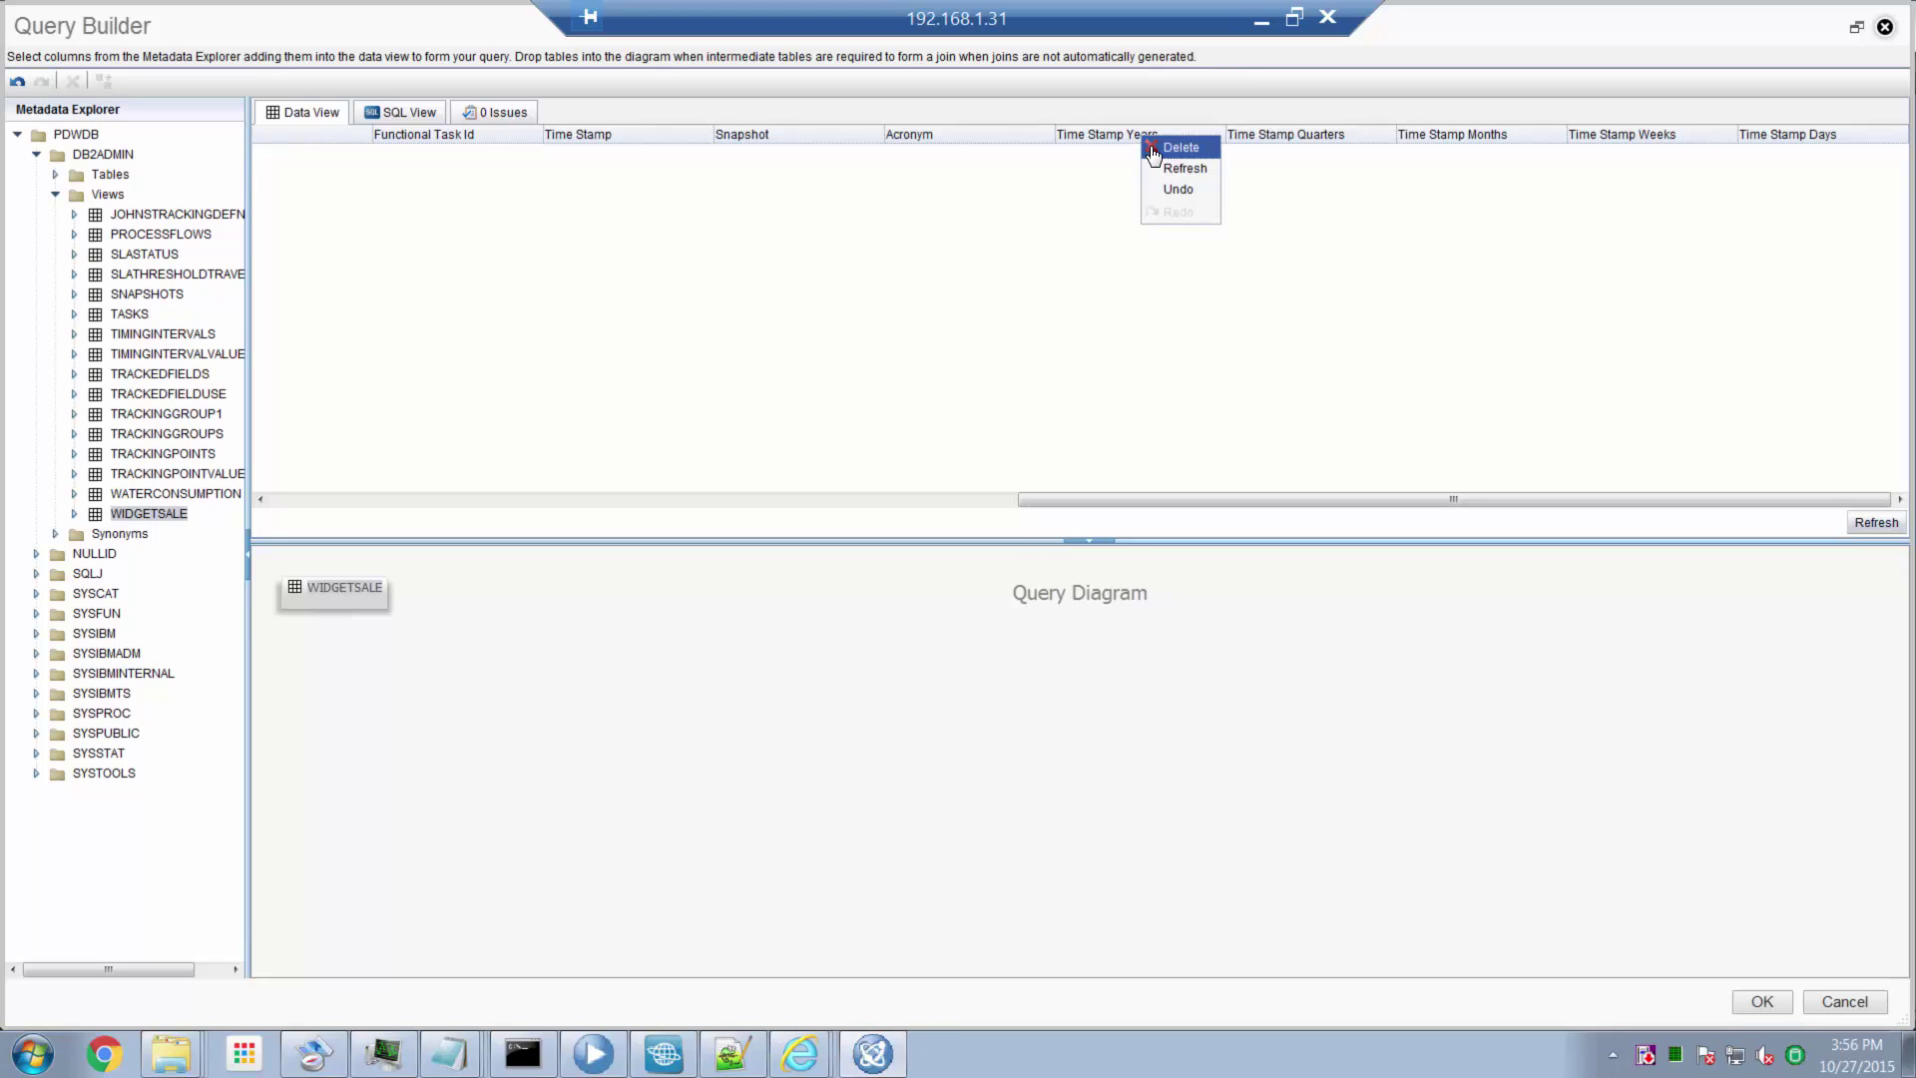
left_click(1158, 147)
right_click(1324, 140)
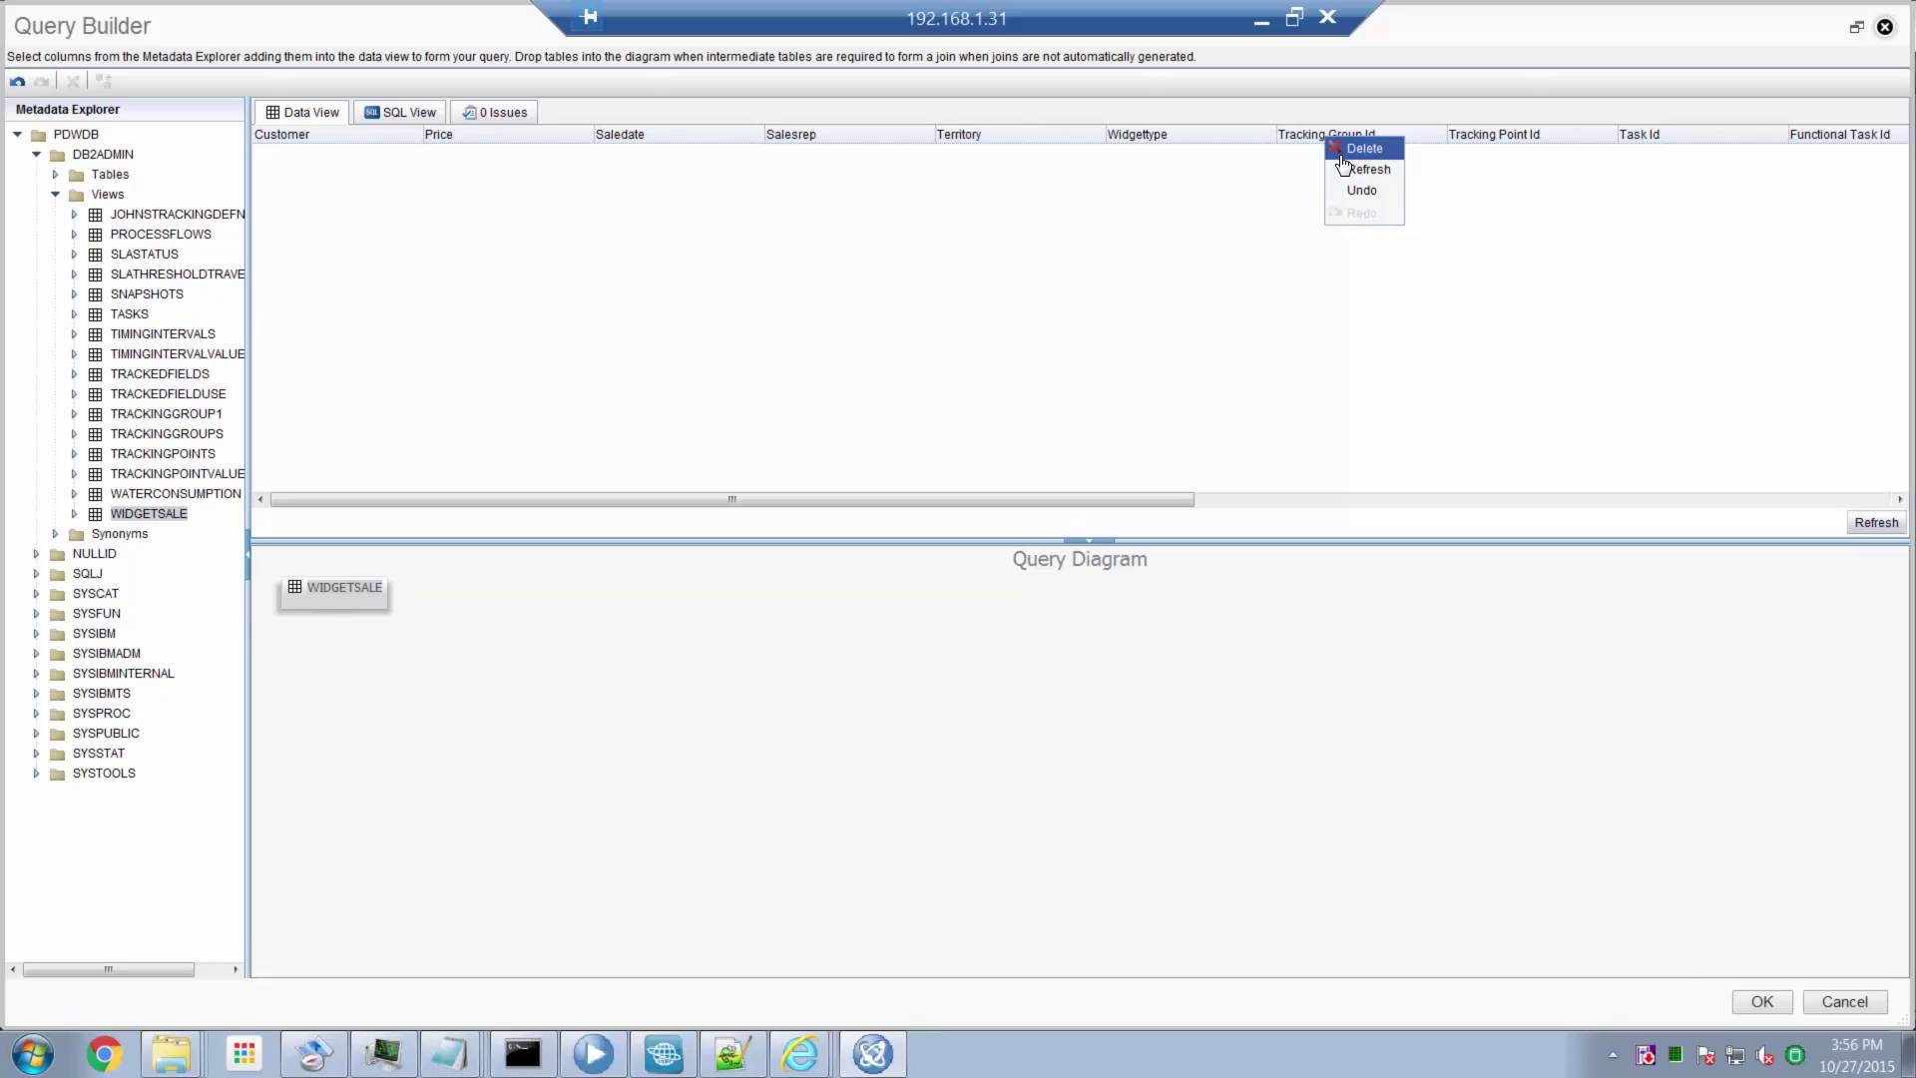
left_click(1342, 149)
right_click(1397, 153)
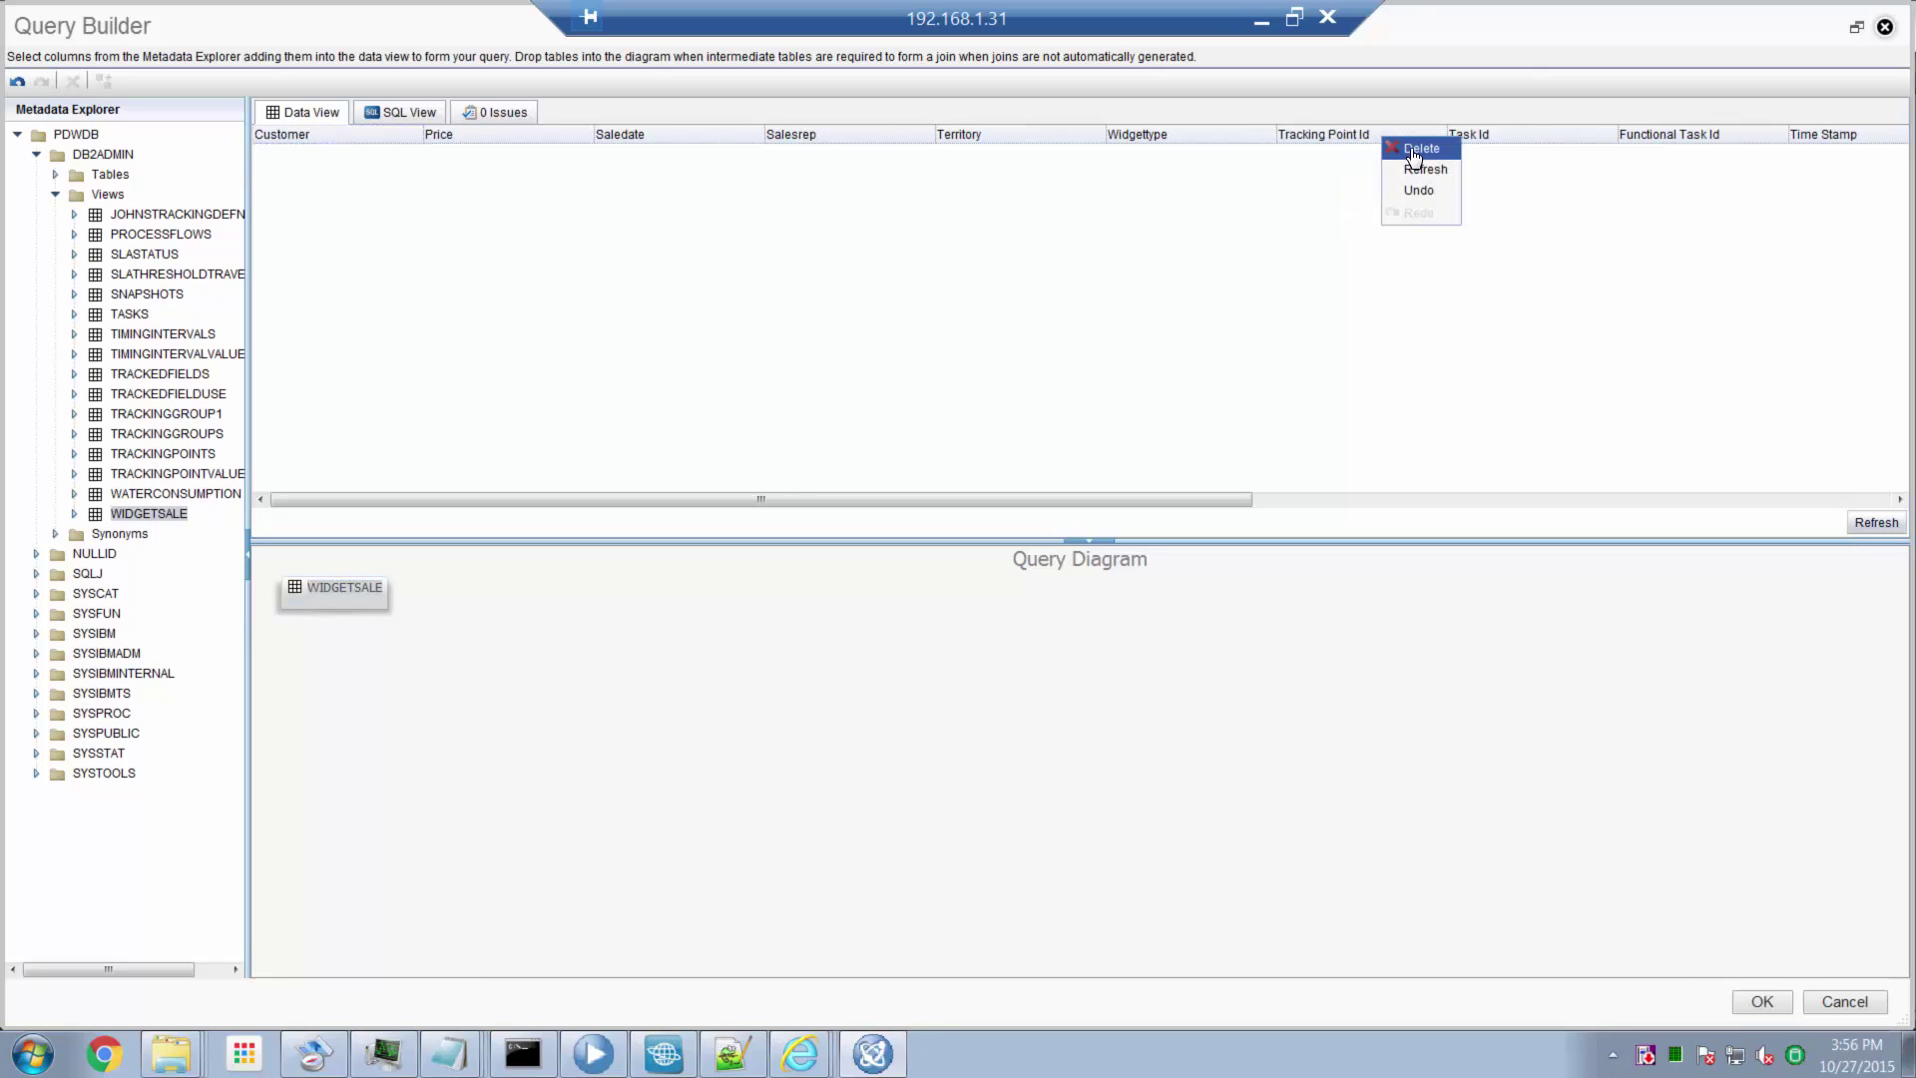
left_click(1410, 151)
right_click(1385, 139)
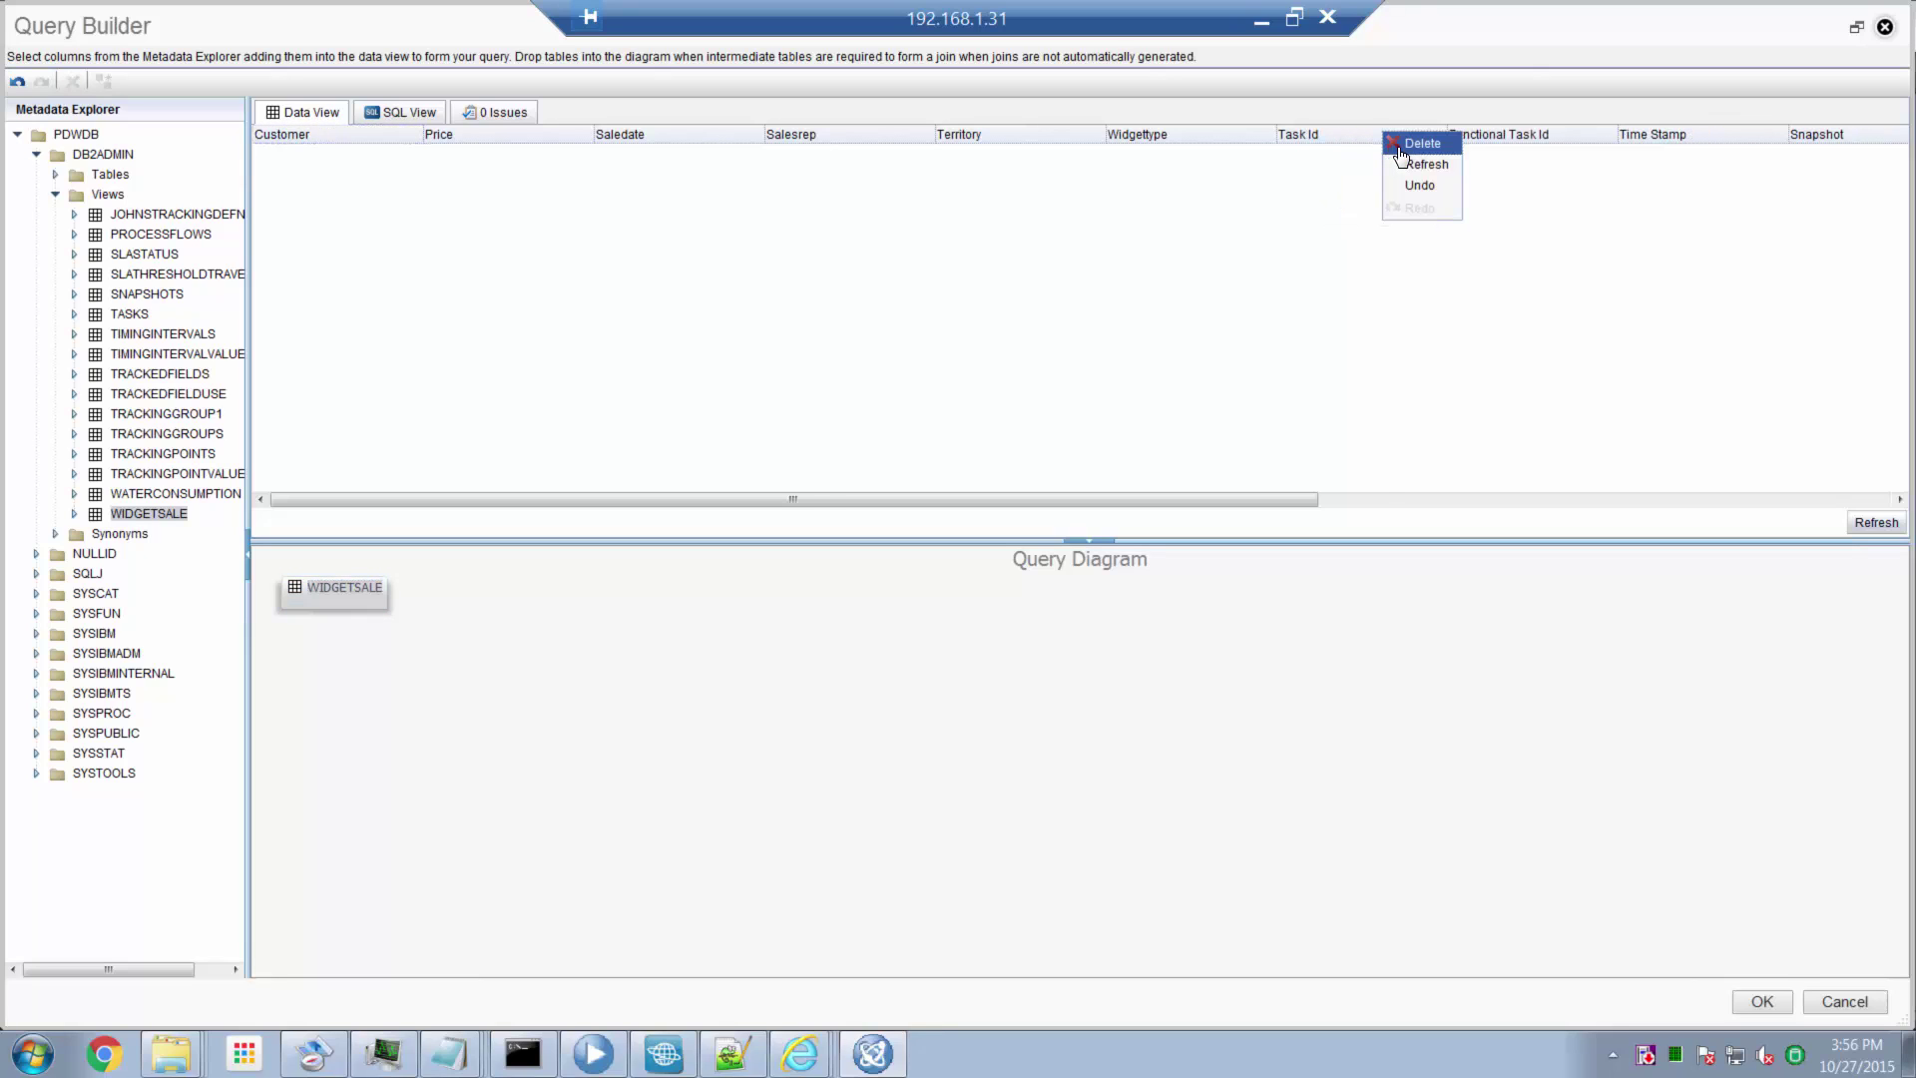
left_click(1405, 150)
right_click(1405, 147)
left_click(1422, 145)
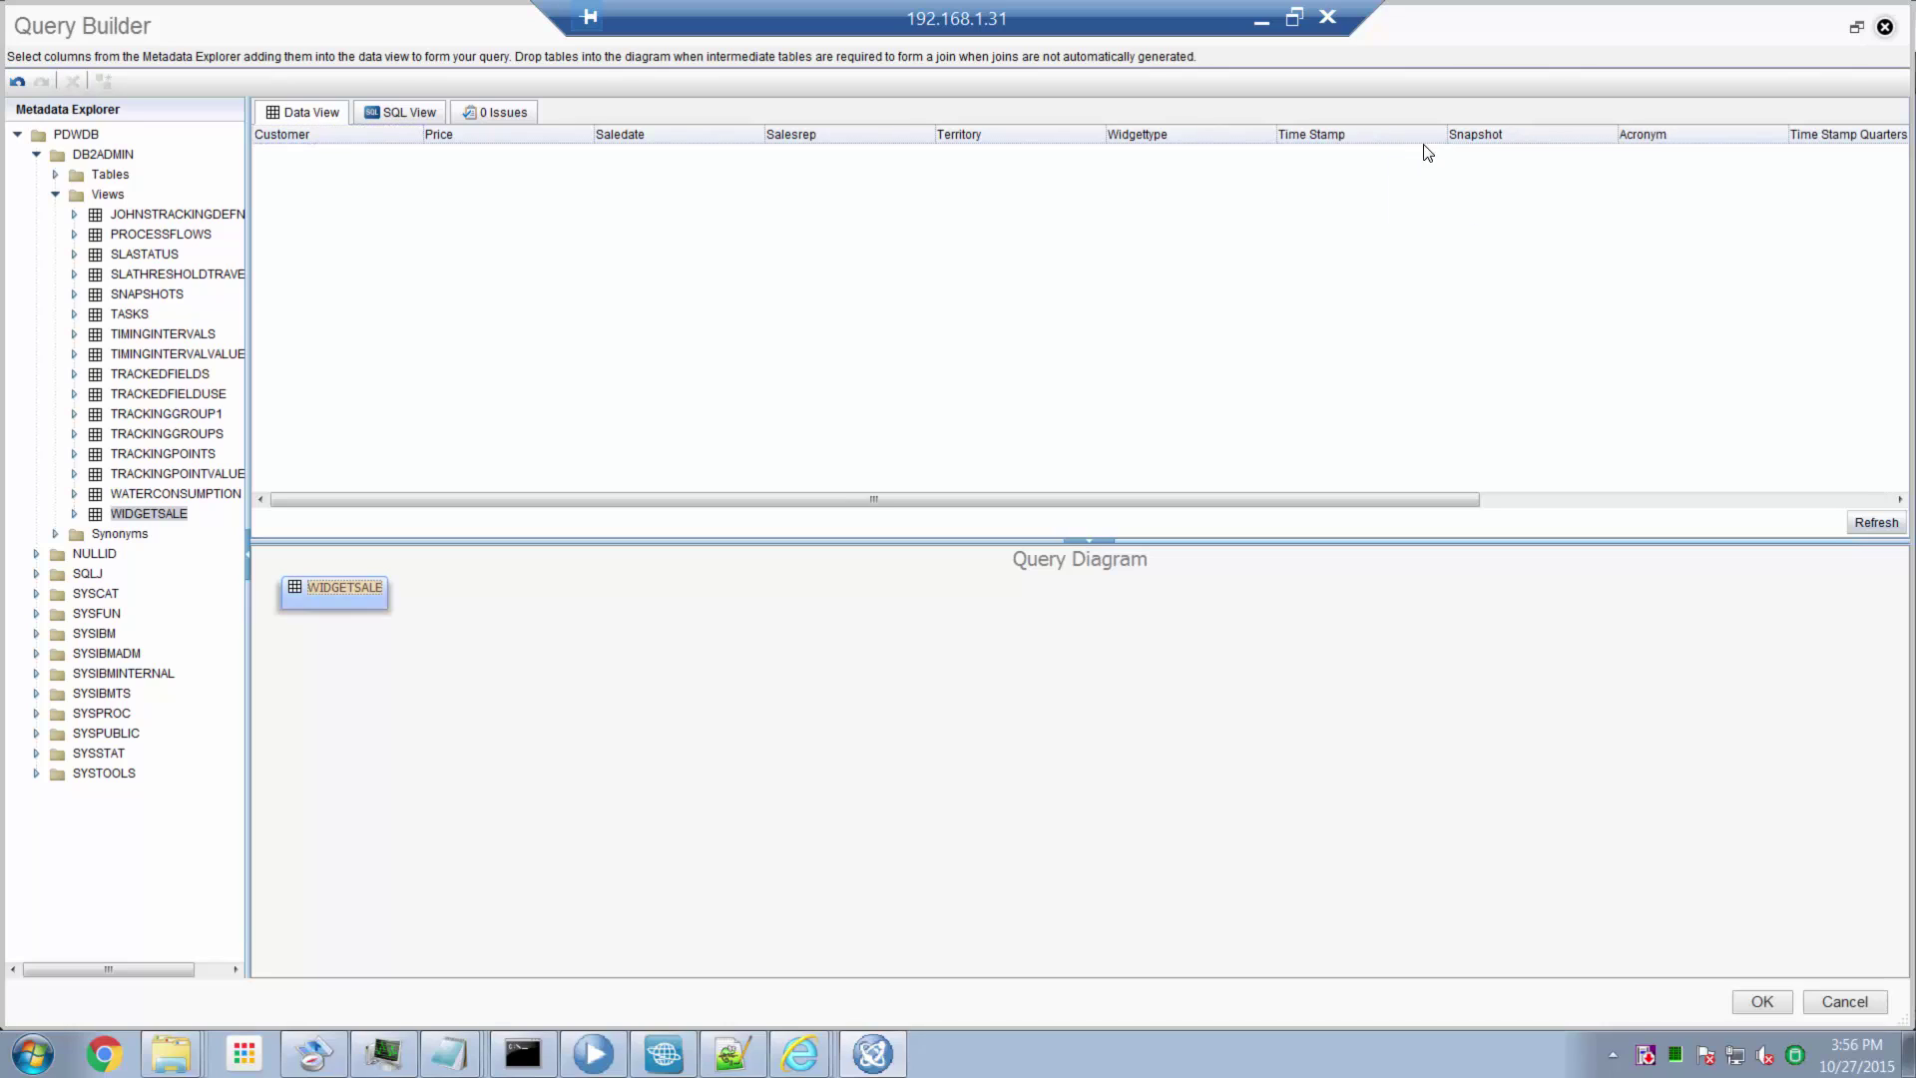
right_click(1409, 140)
left_click(1417, 144)
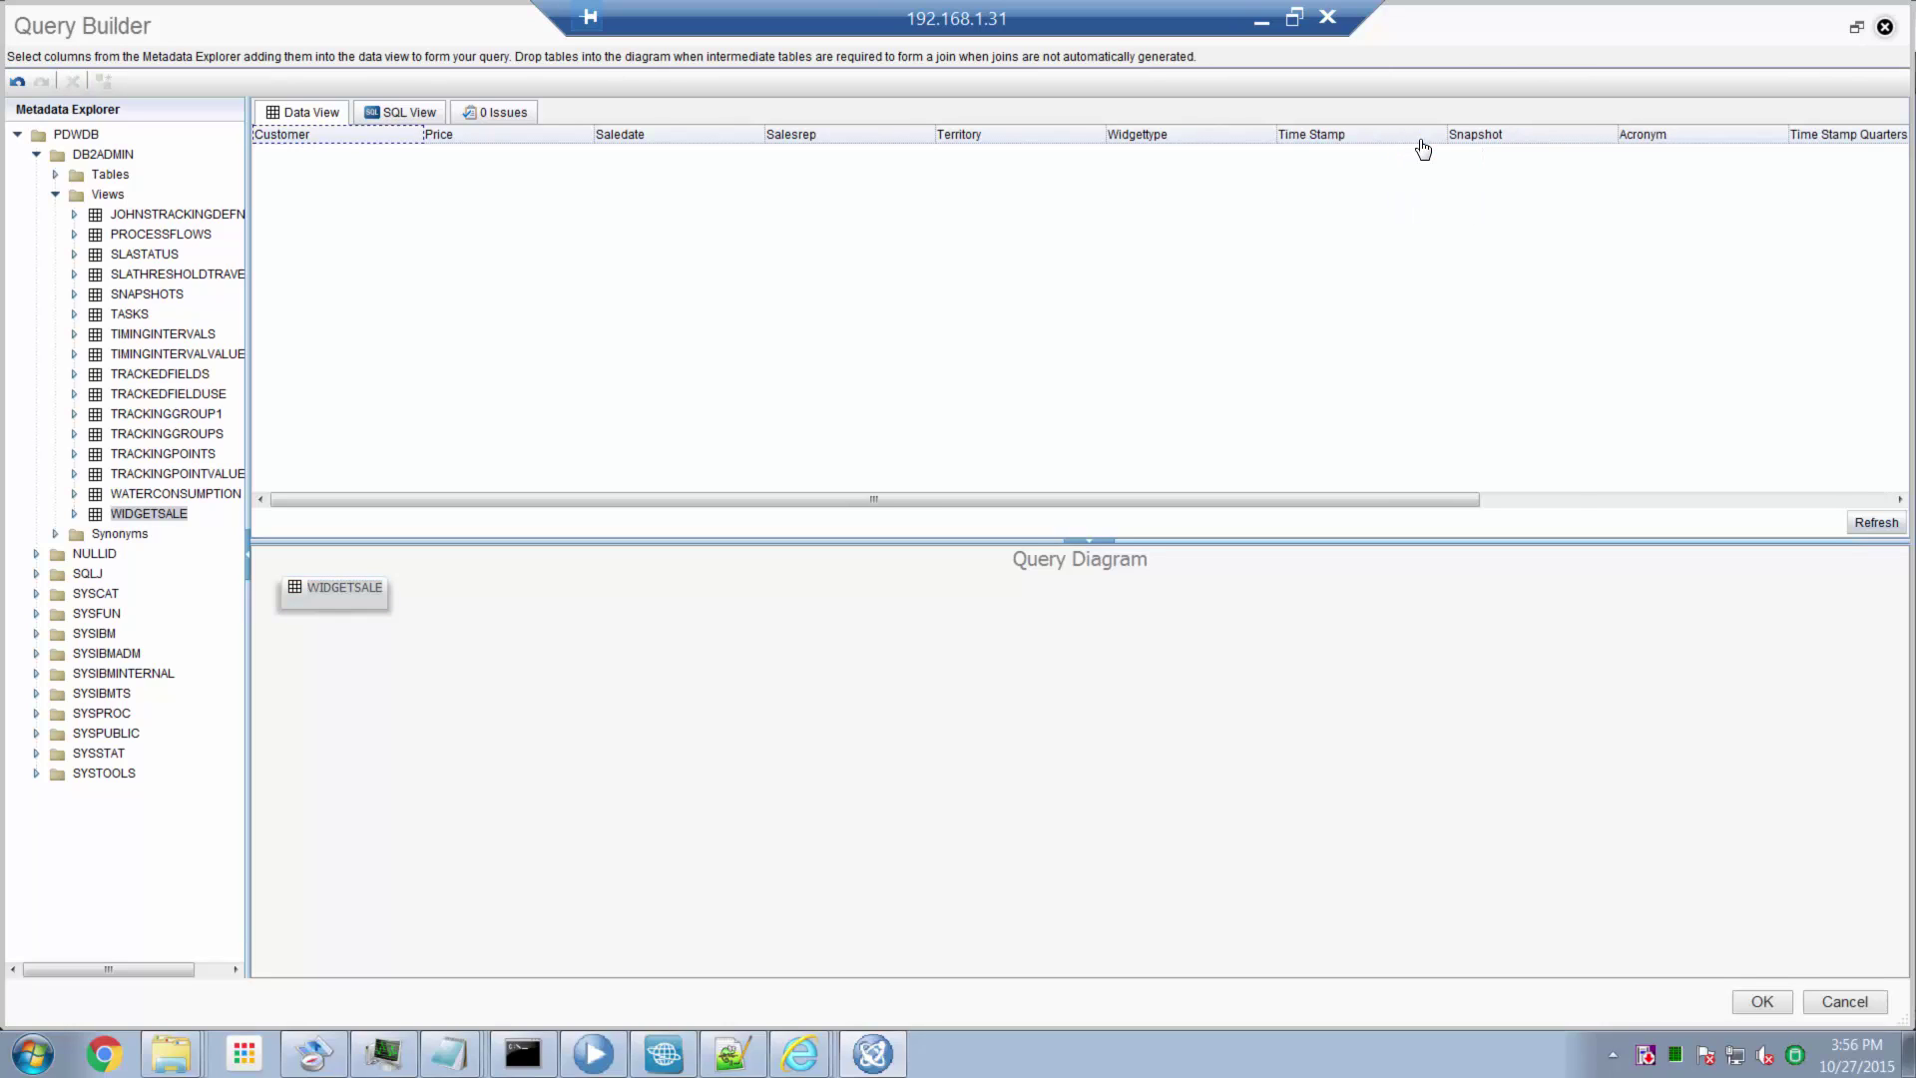
- Remove Snapshot, Acronym and Time Stamp Quarters/Months/Weeks/Days columns, then accept the query
right_click(1401, 139)
left_click(1407, 140)
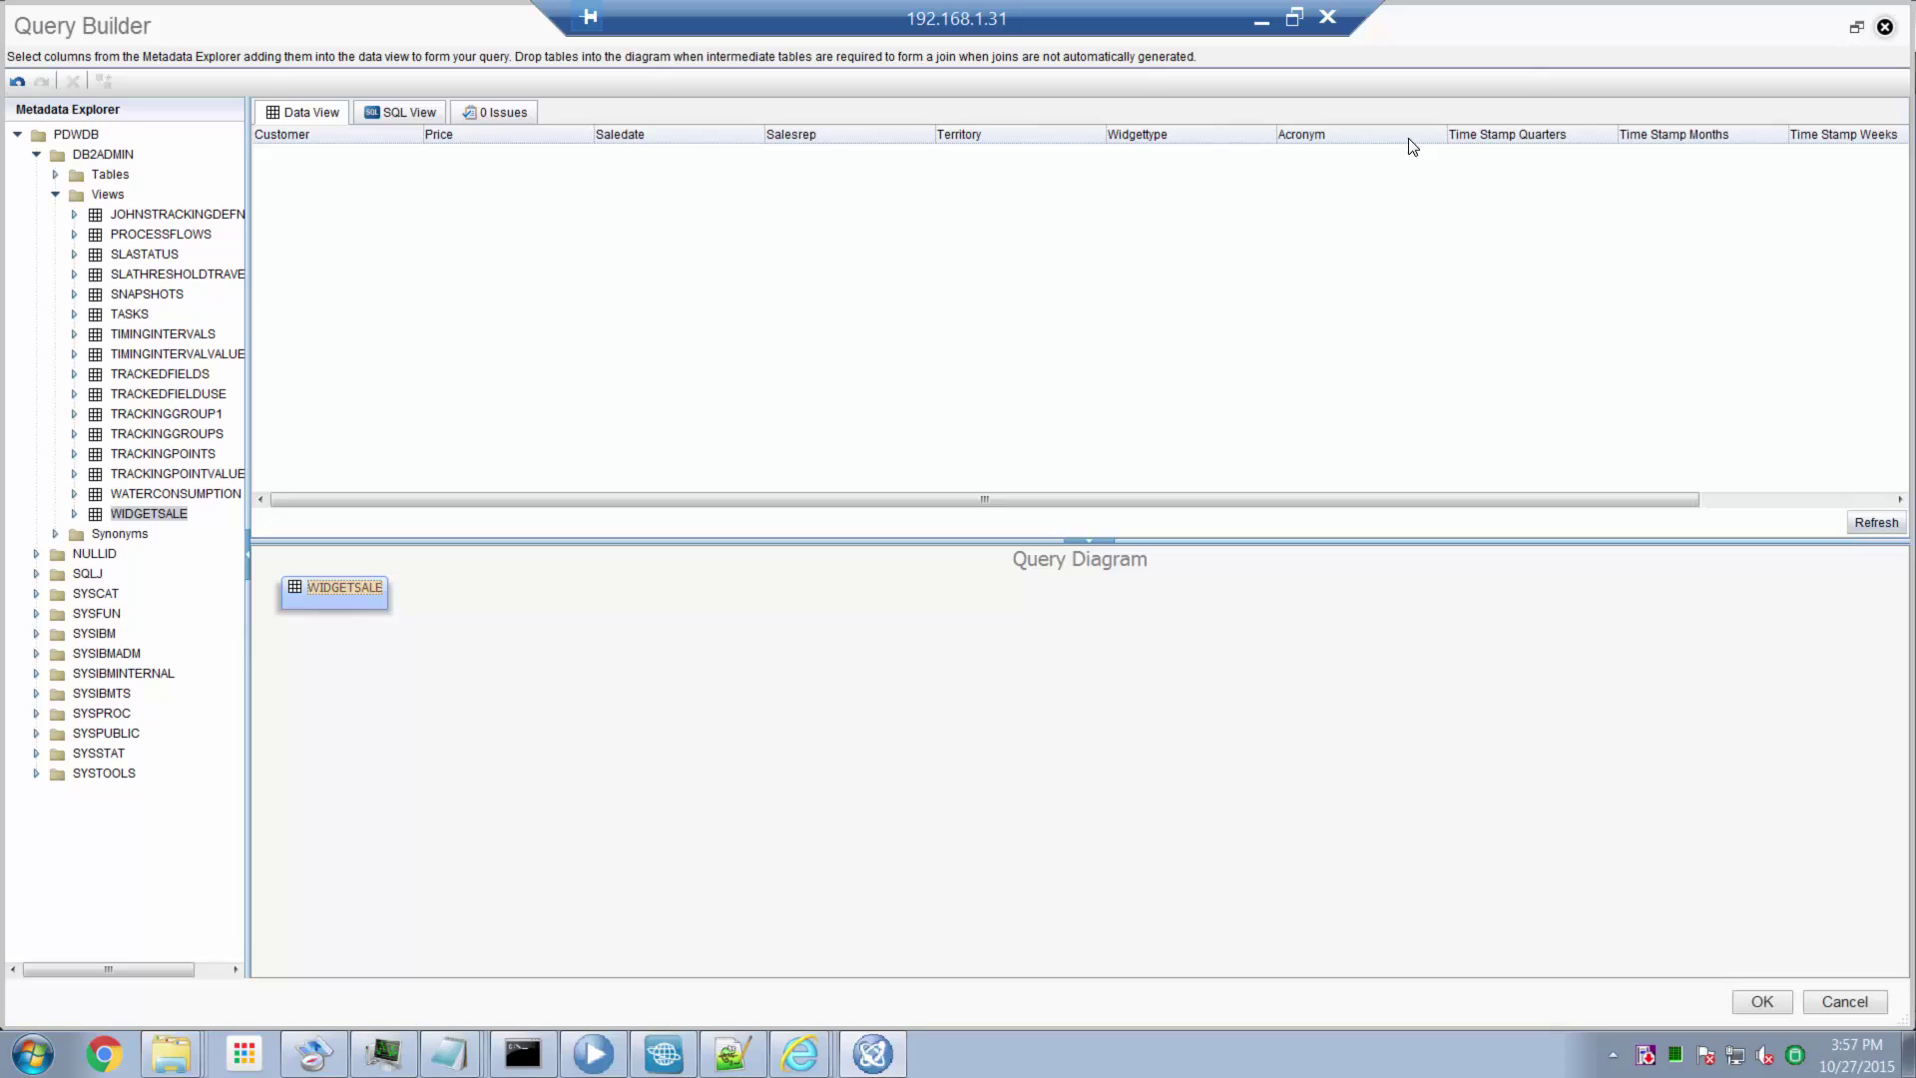
right_click(1397, 141)
left_click(1417, 150)
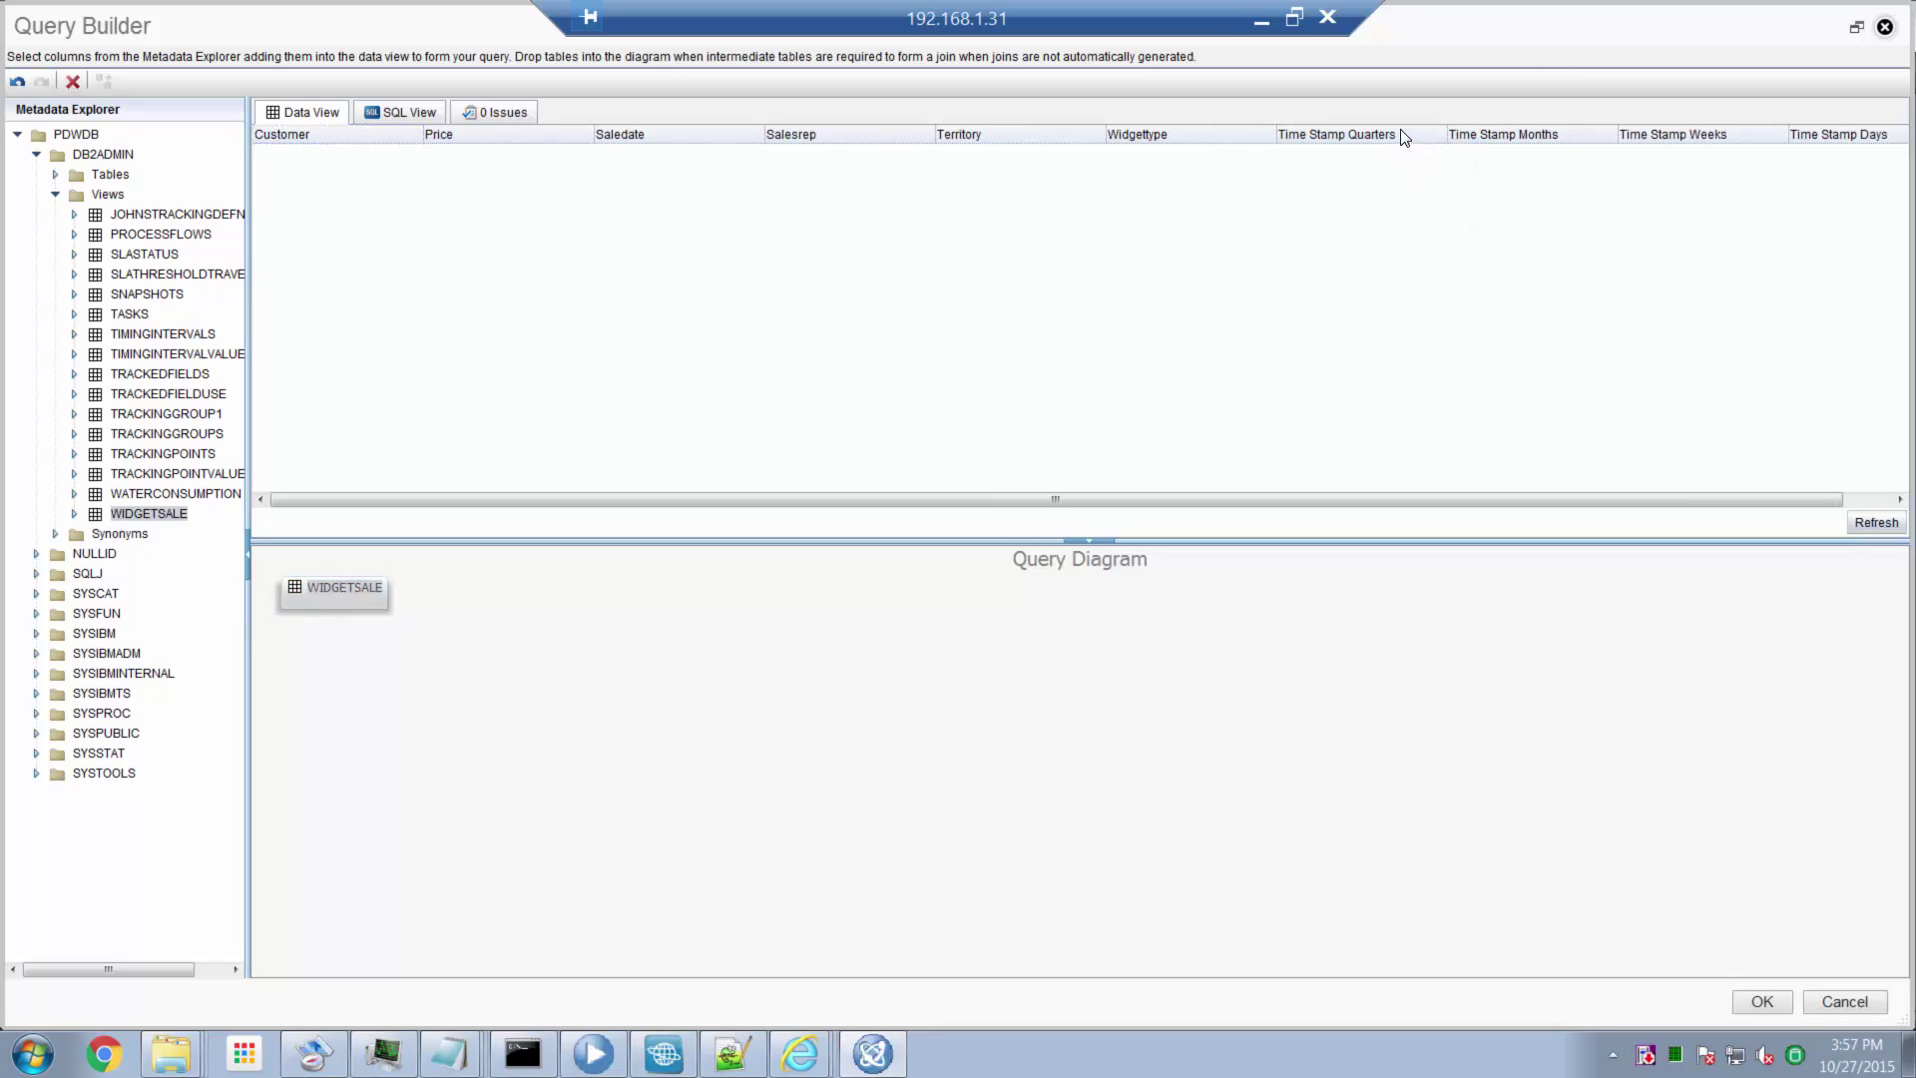
right_click(1401, 141)
left_click(1407, 149)
right_click(1398, 140)
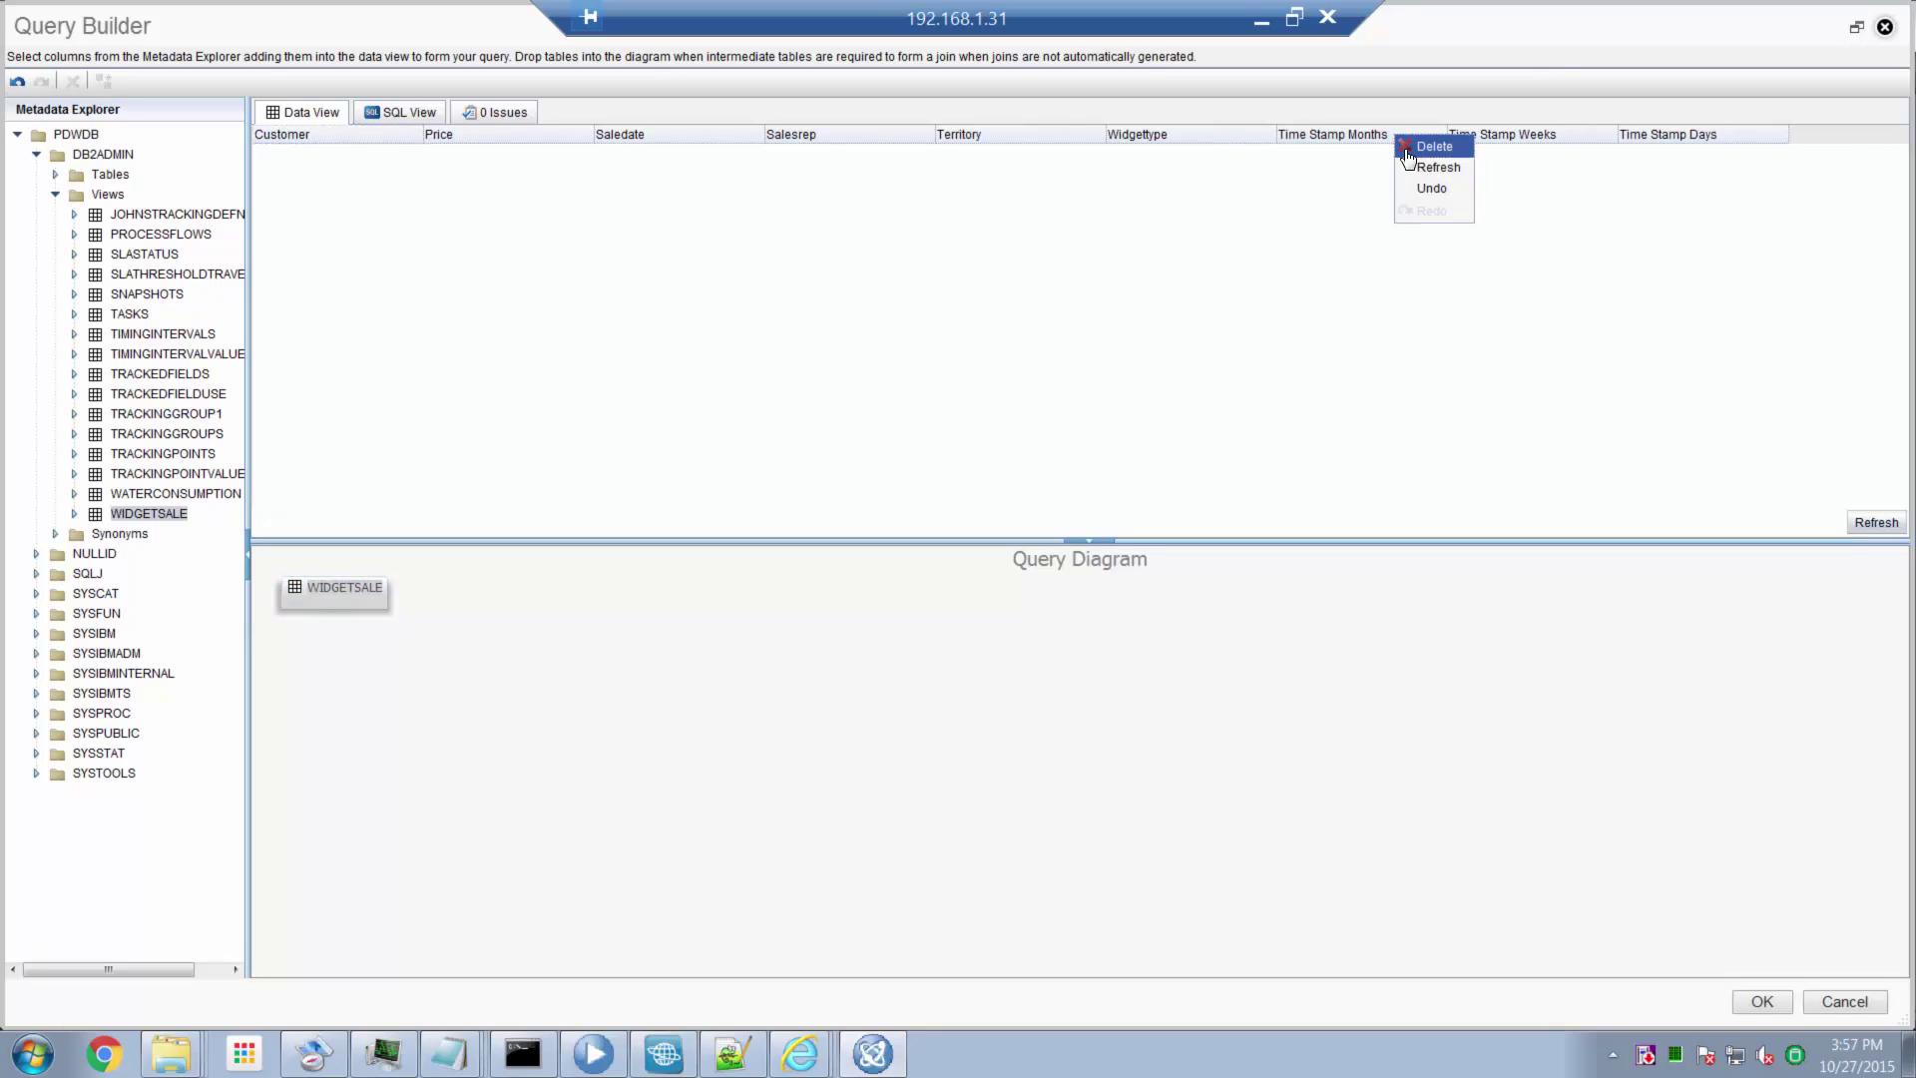
left_click(1405, 150)
right_click(1390, 141)
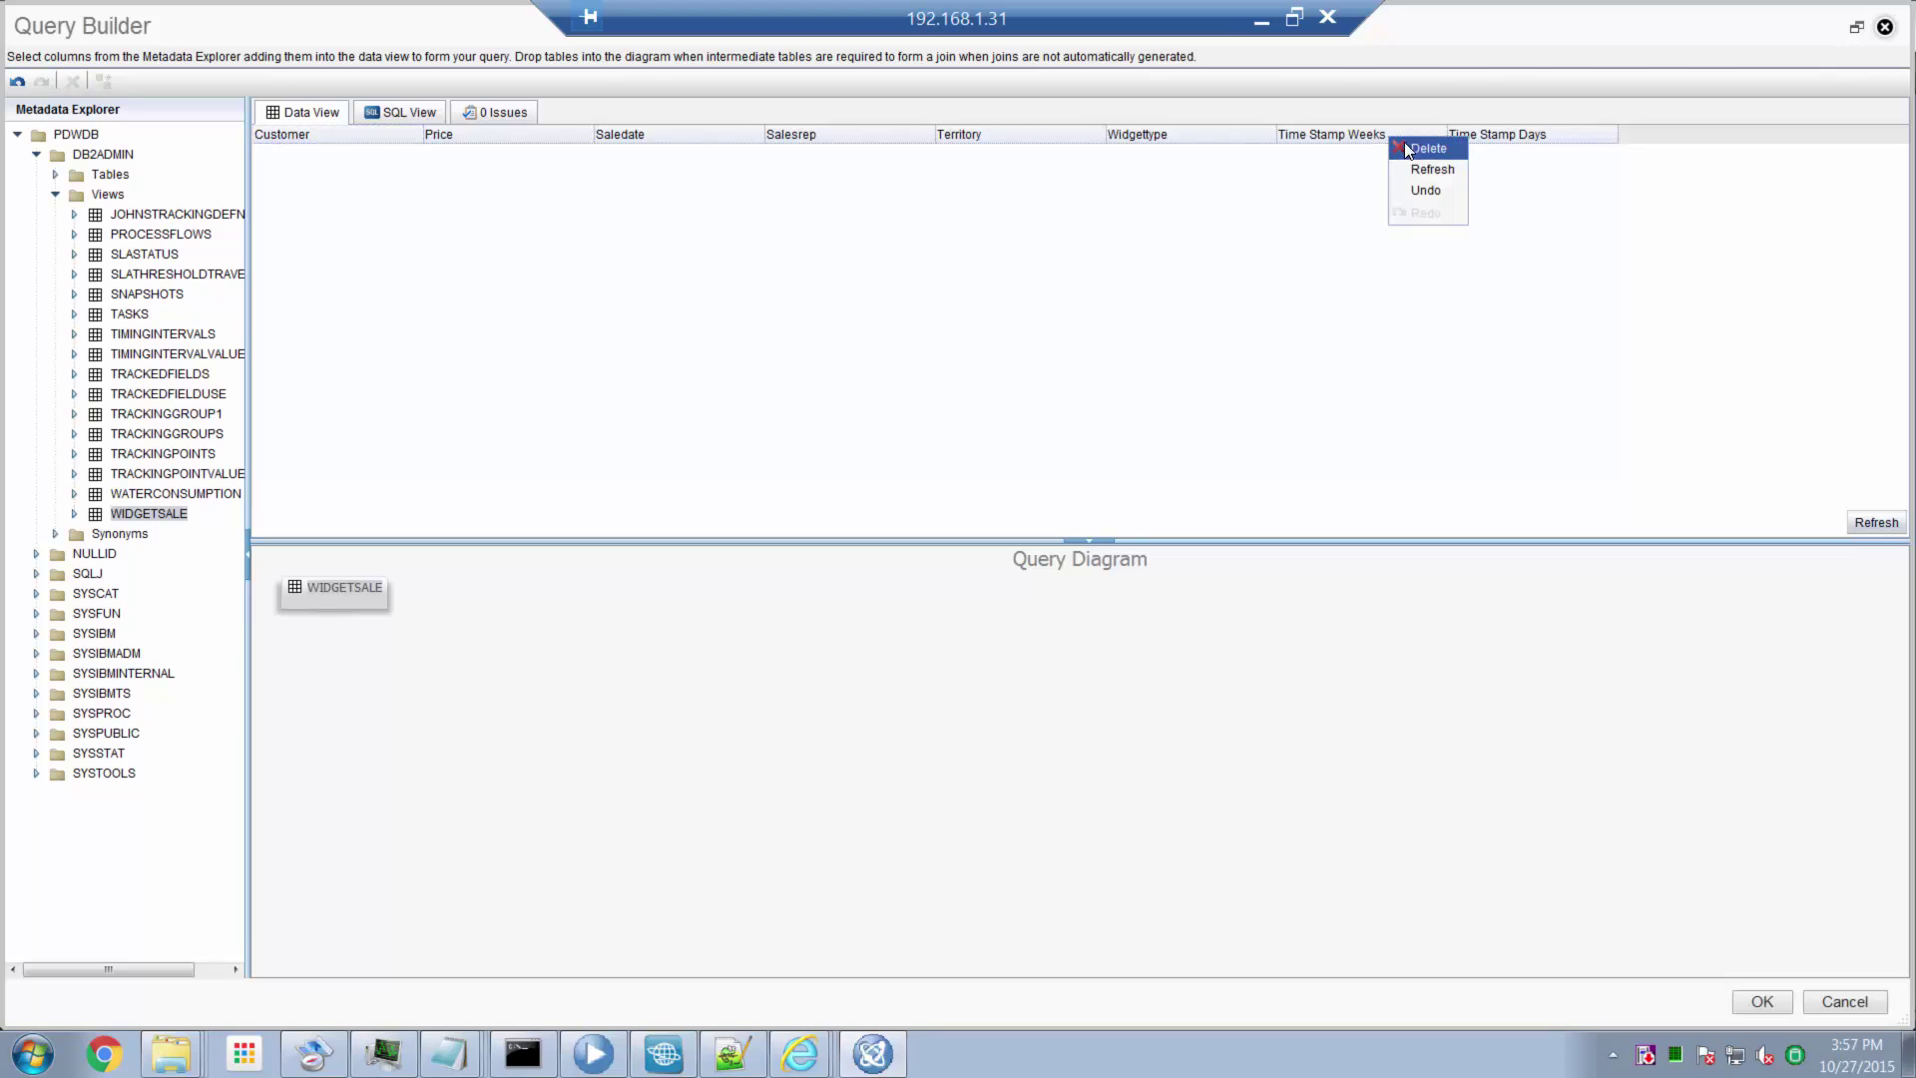
left_click(1407, 146)
right_click(1402, 136)
left_click(1409, 146)
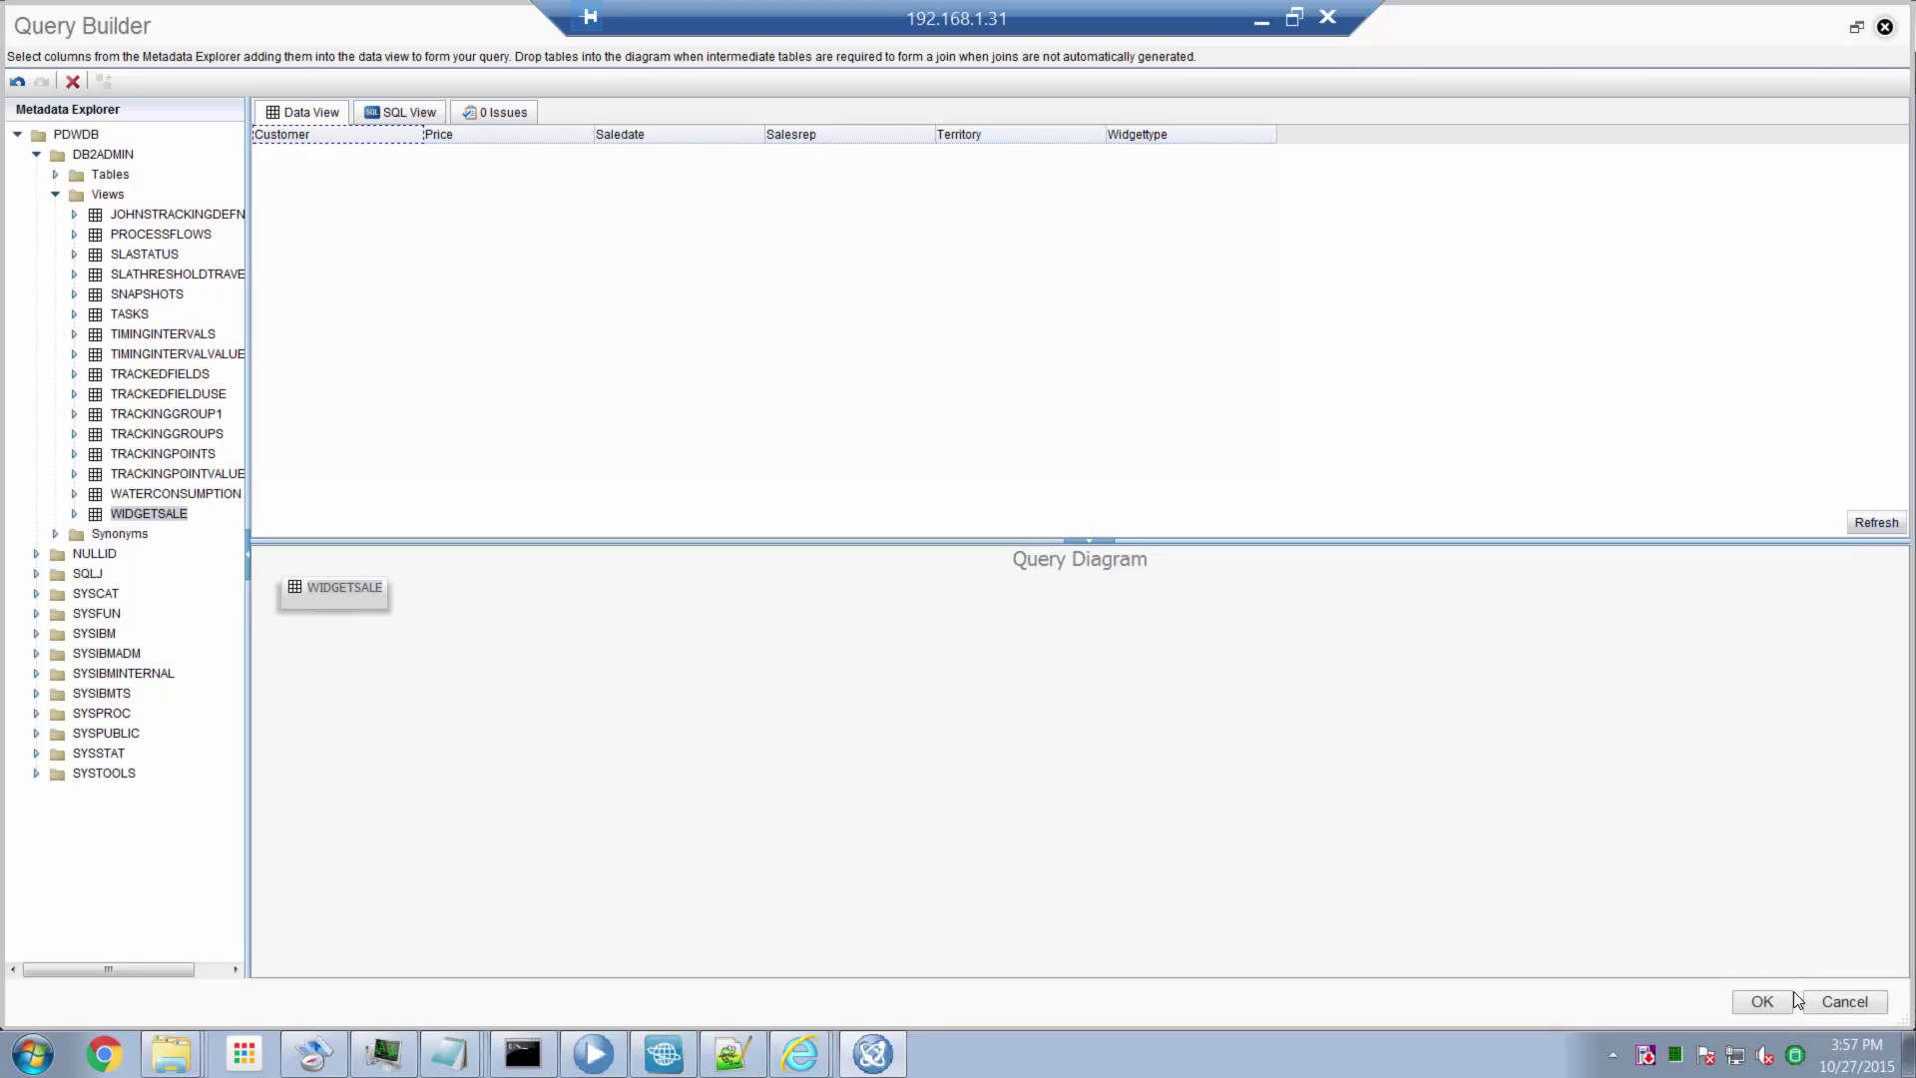
left_click(1769, 1001)
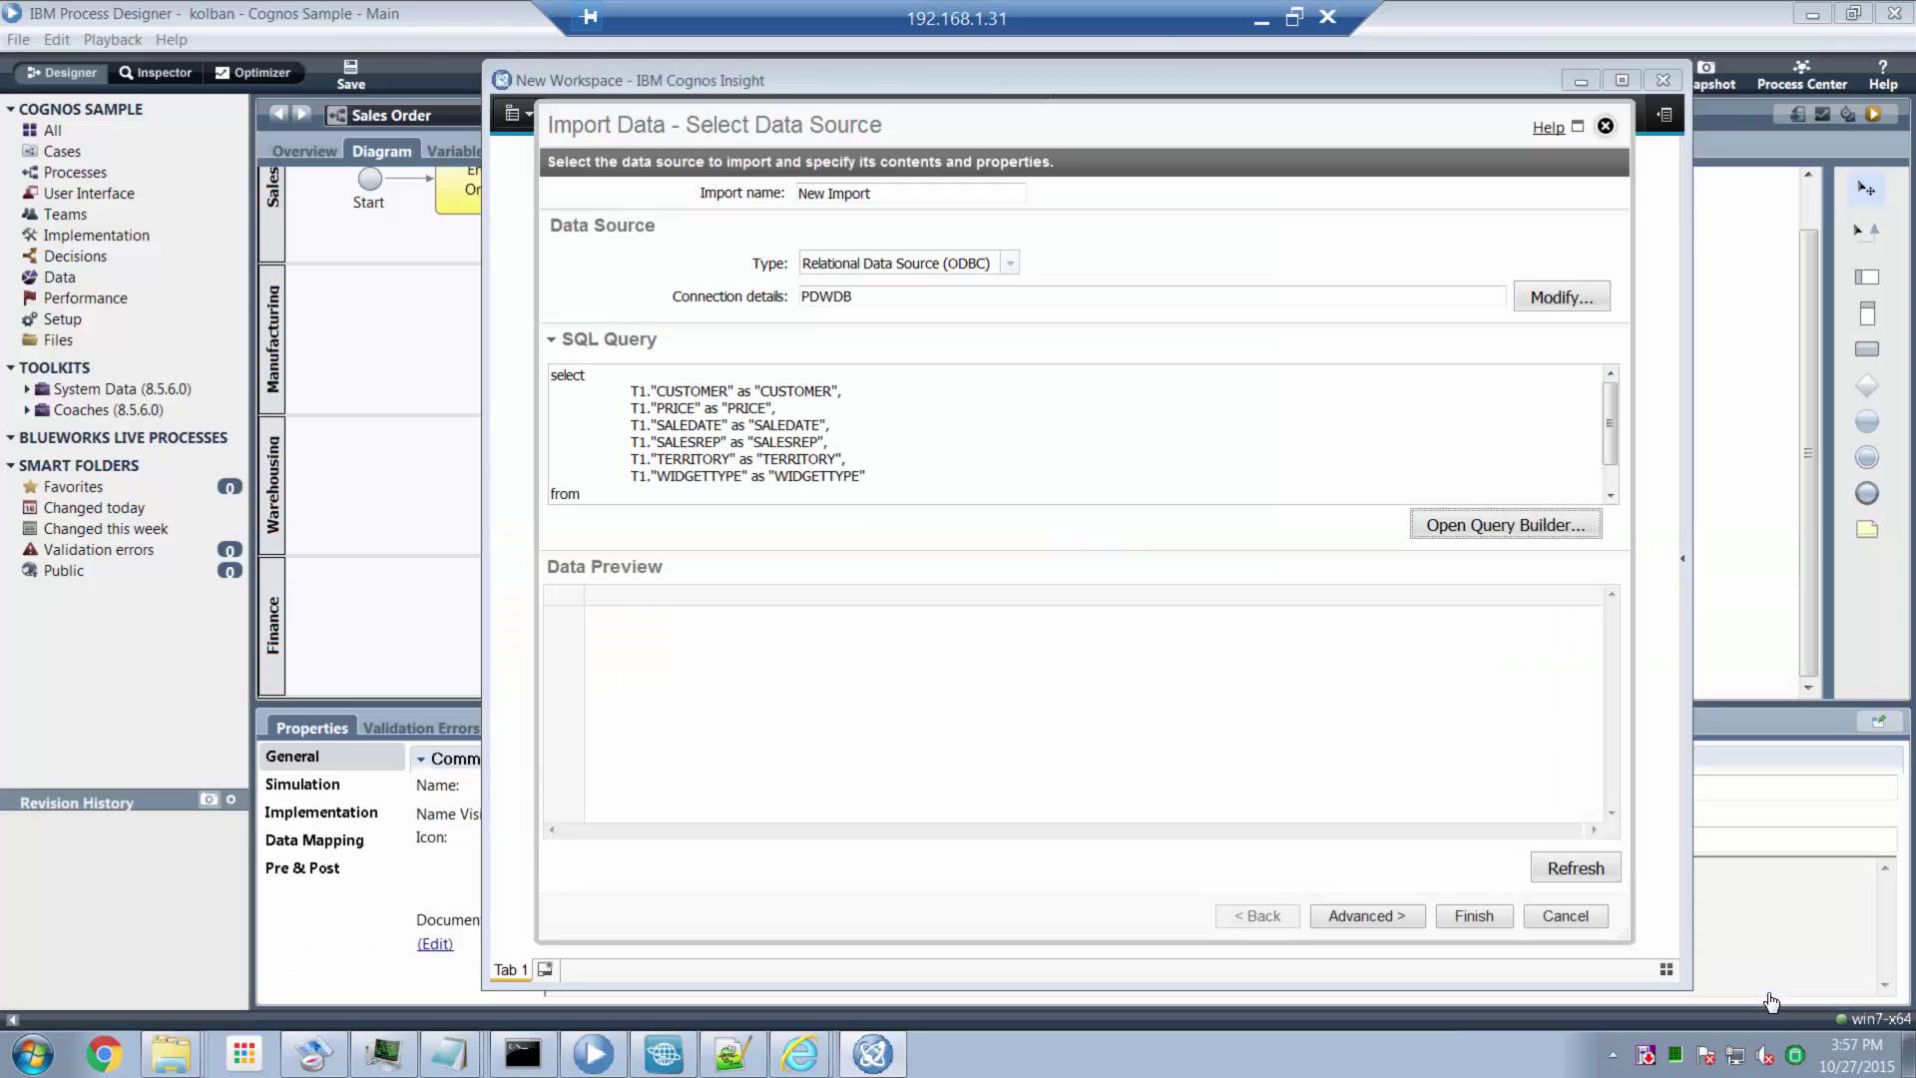
- Finish the import of the WIDGETSALE query into a PDWDB cube with crosstab and chart
left_click(1465, 918)
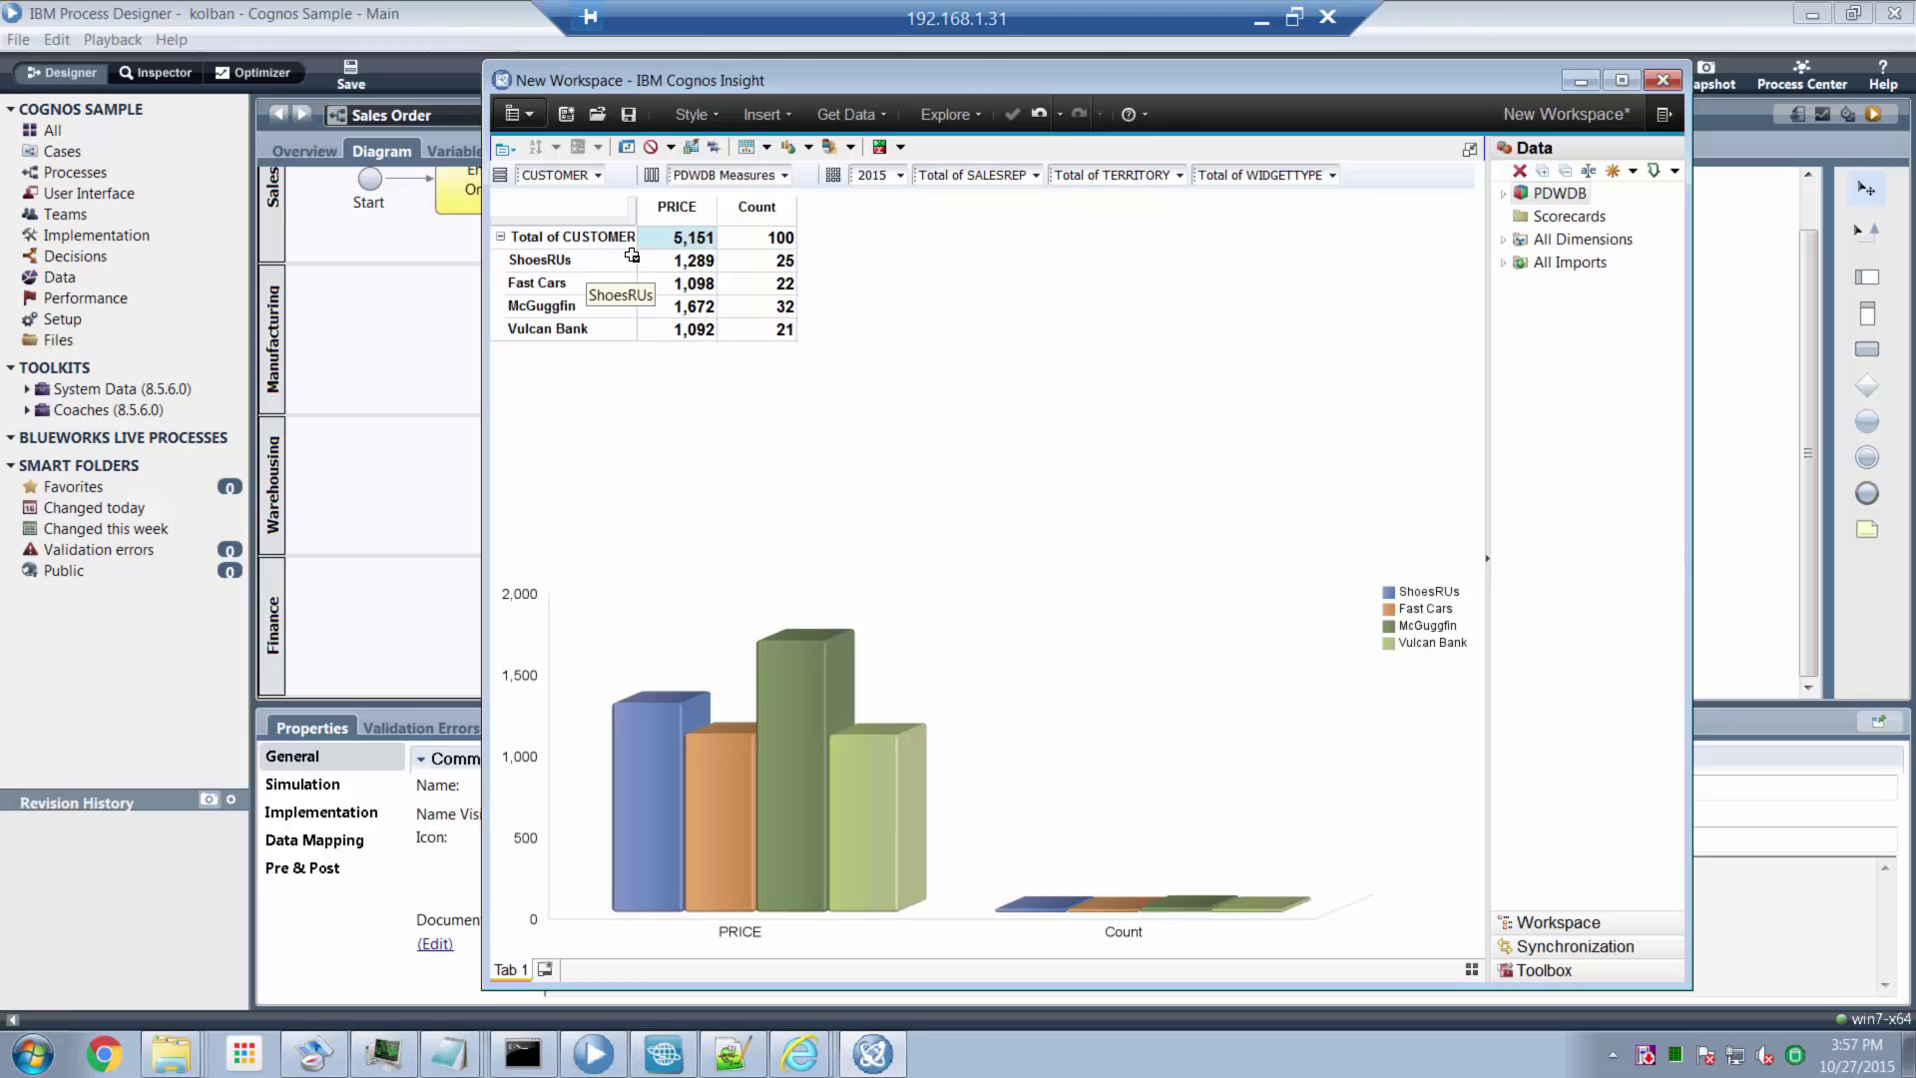
- Restore the first widget, insert a new PDWDB crosstab, and move it beside the first
left_click(1469, 149)
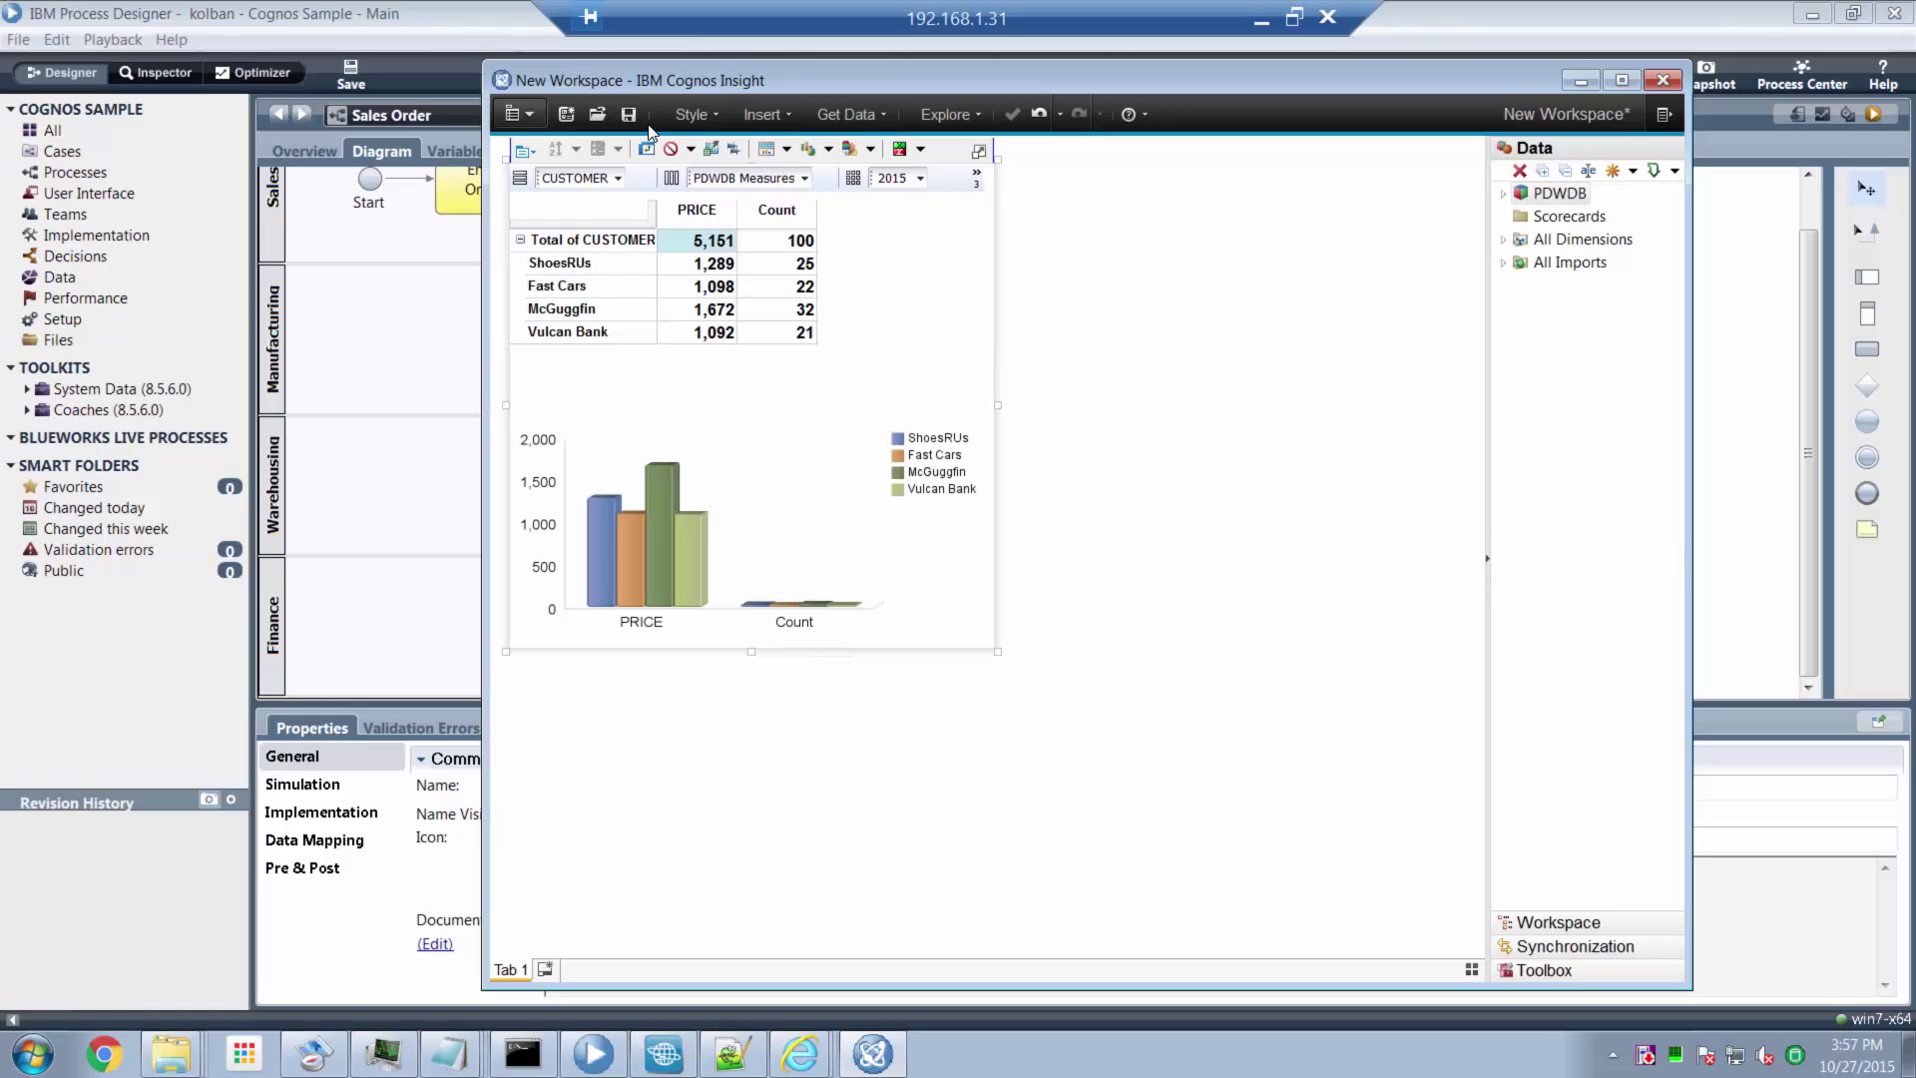
left_click(755, 120)
mouse_move(779, 170)
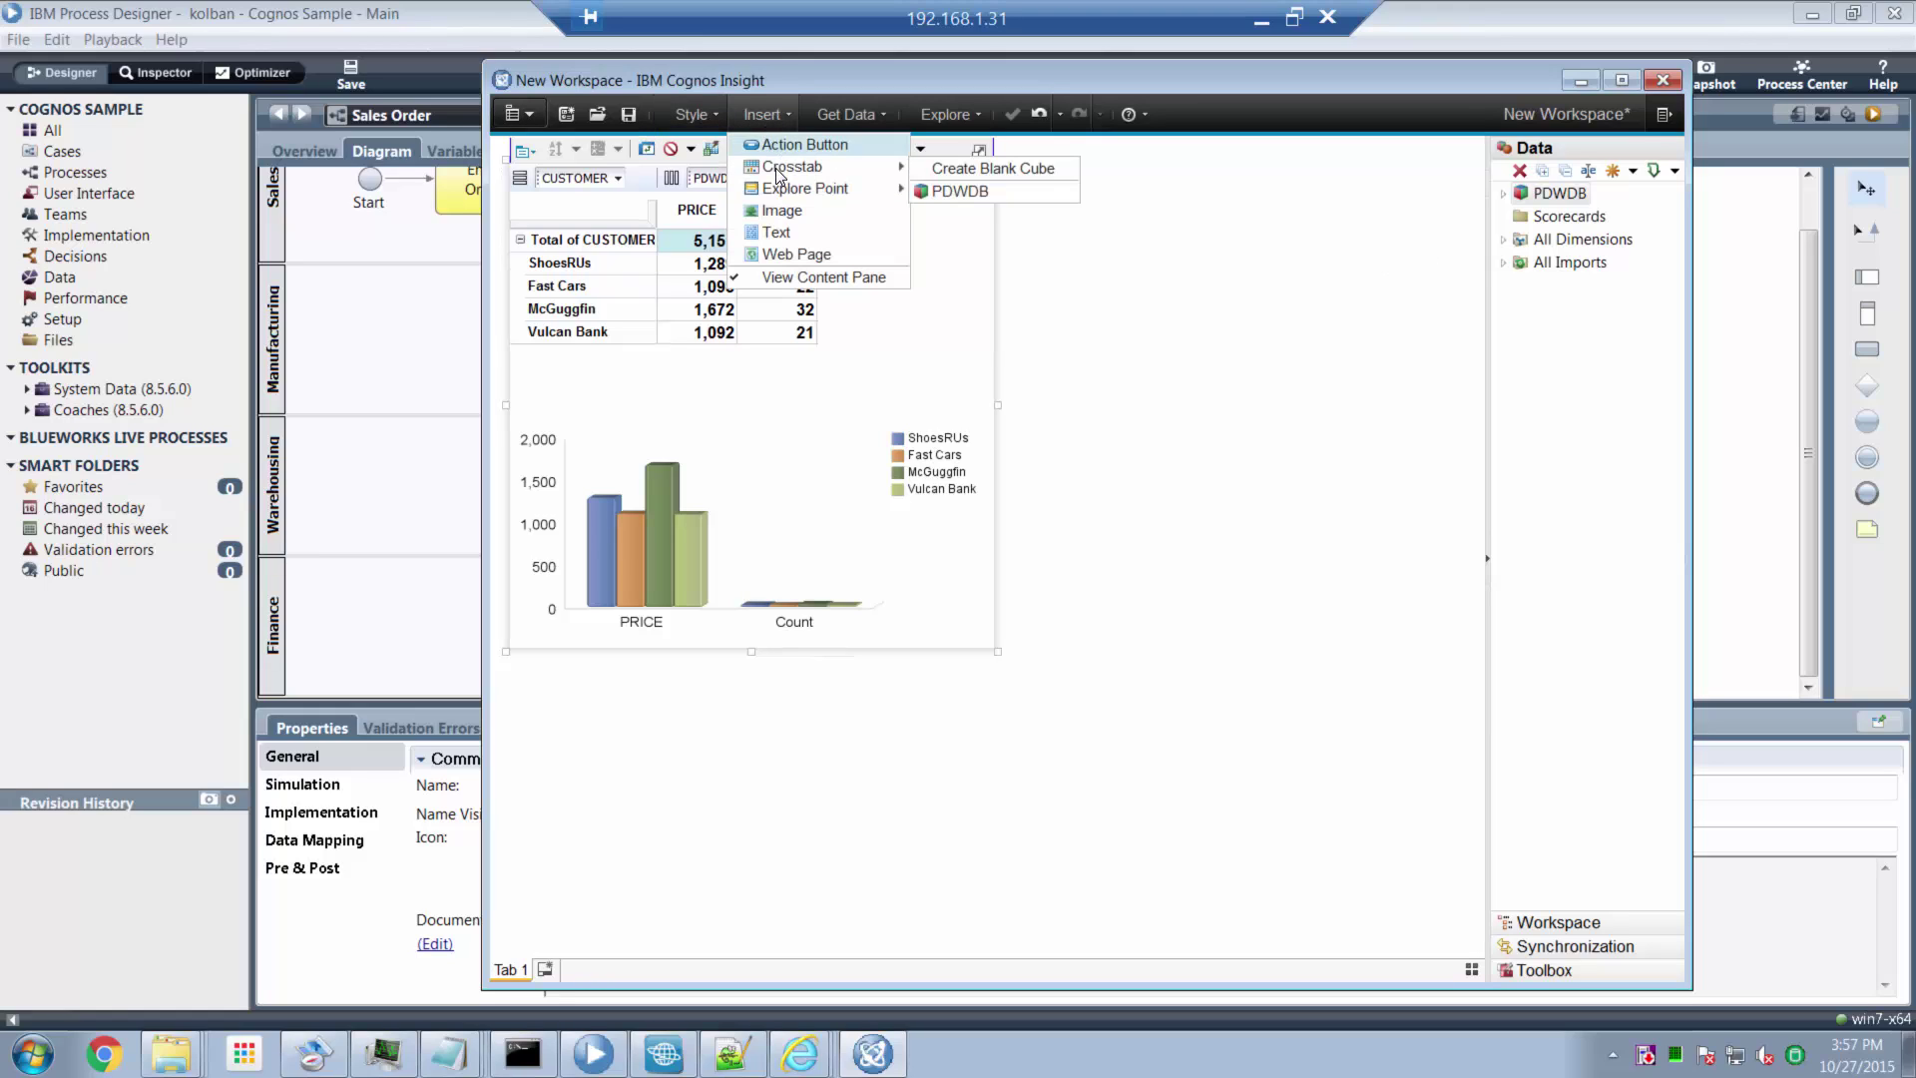
left_click(958, 192)
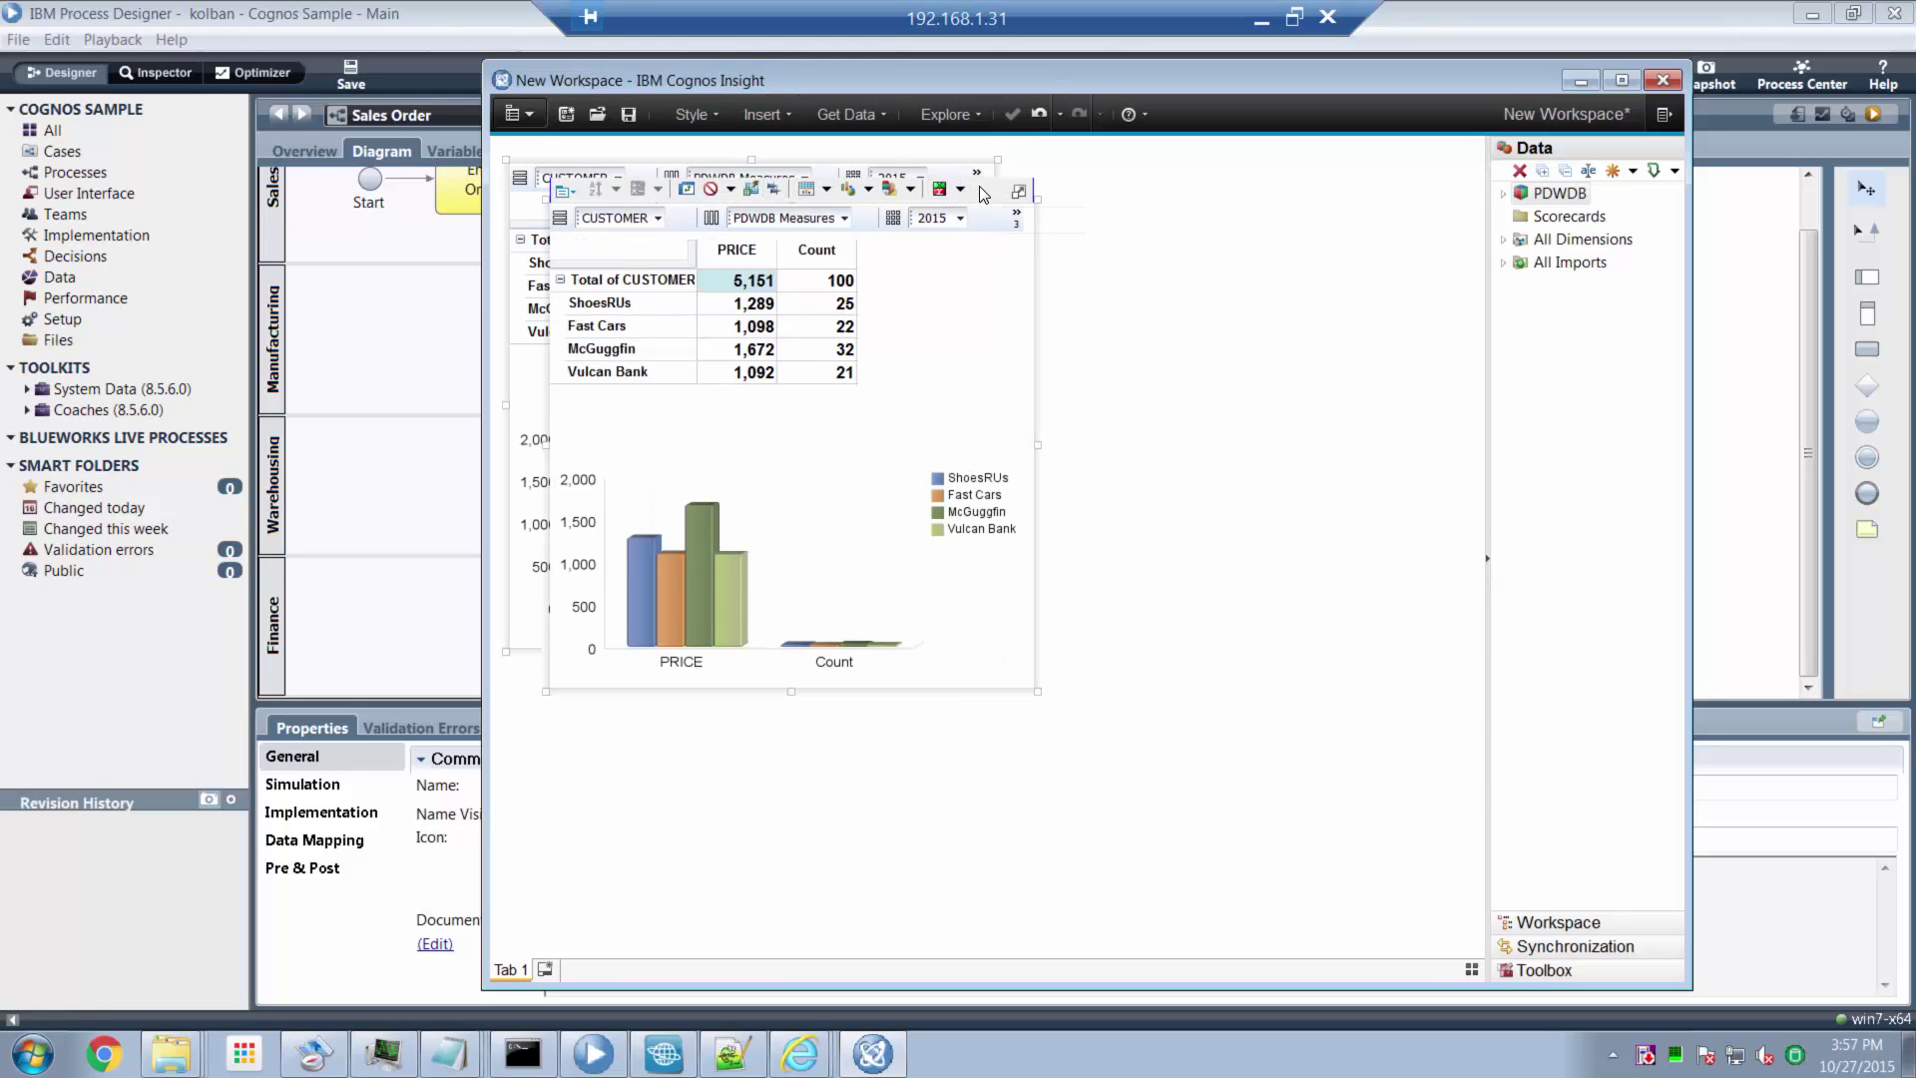
left_click_drag(982, 195, 1437, 229)
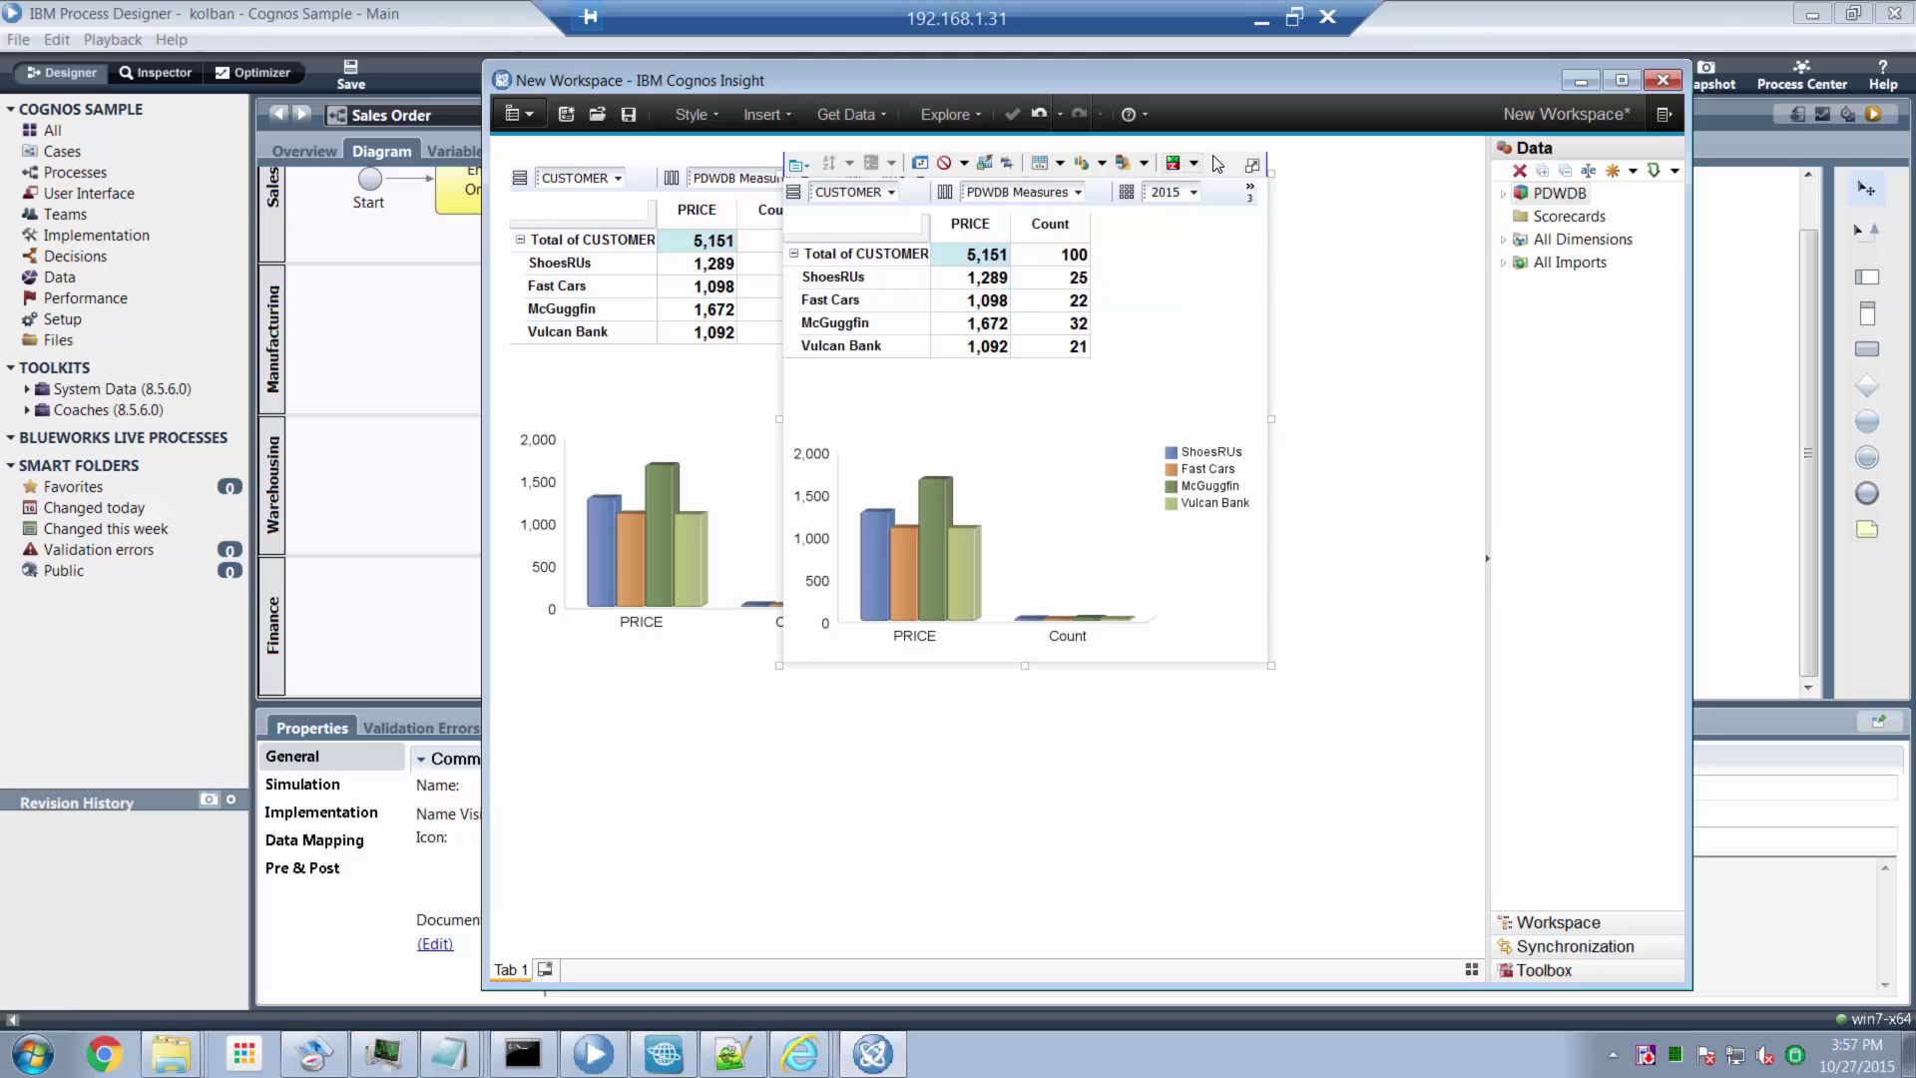
left_click_drag(1213, 153, 1393, 274)
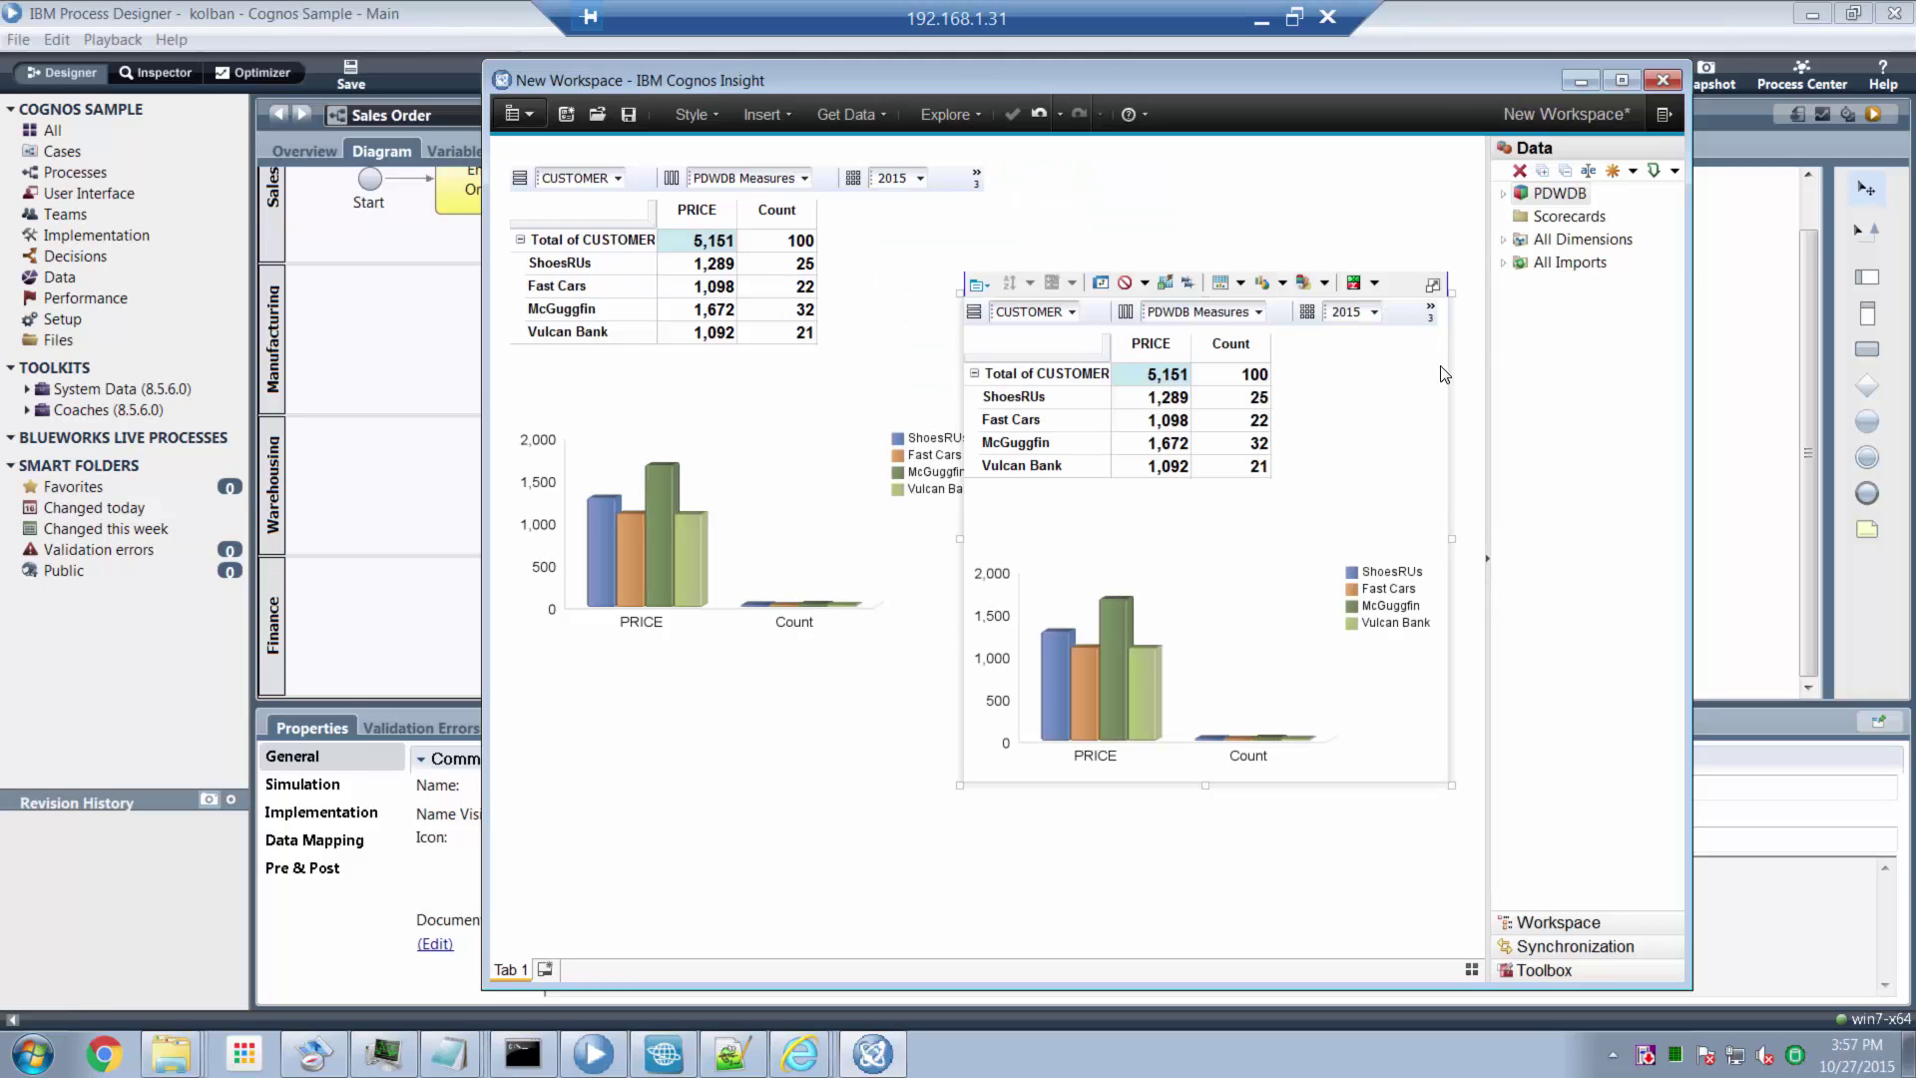
- Show SALEDATE as rows of the new crosstab and move it to the top right
left_click(1504, 193)
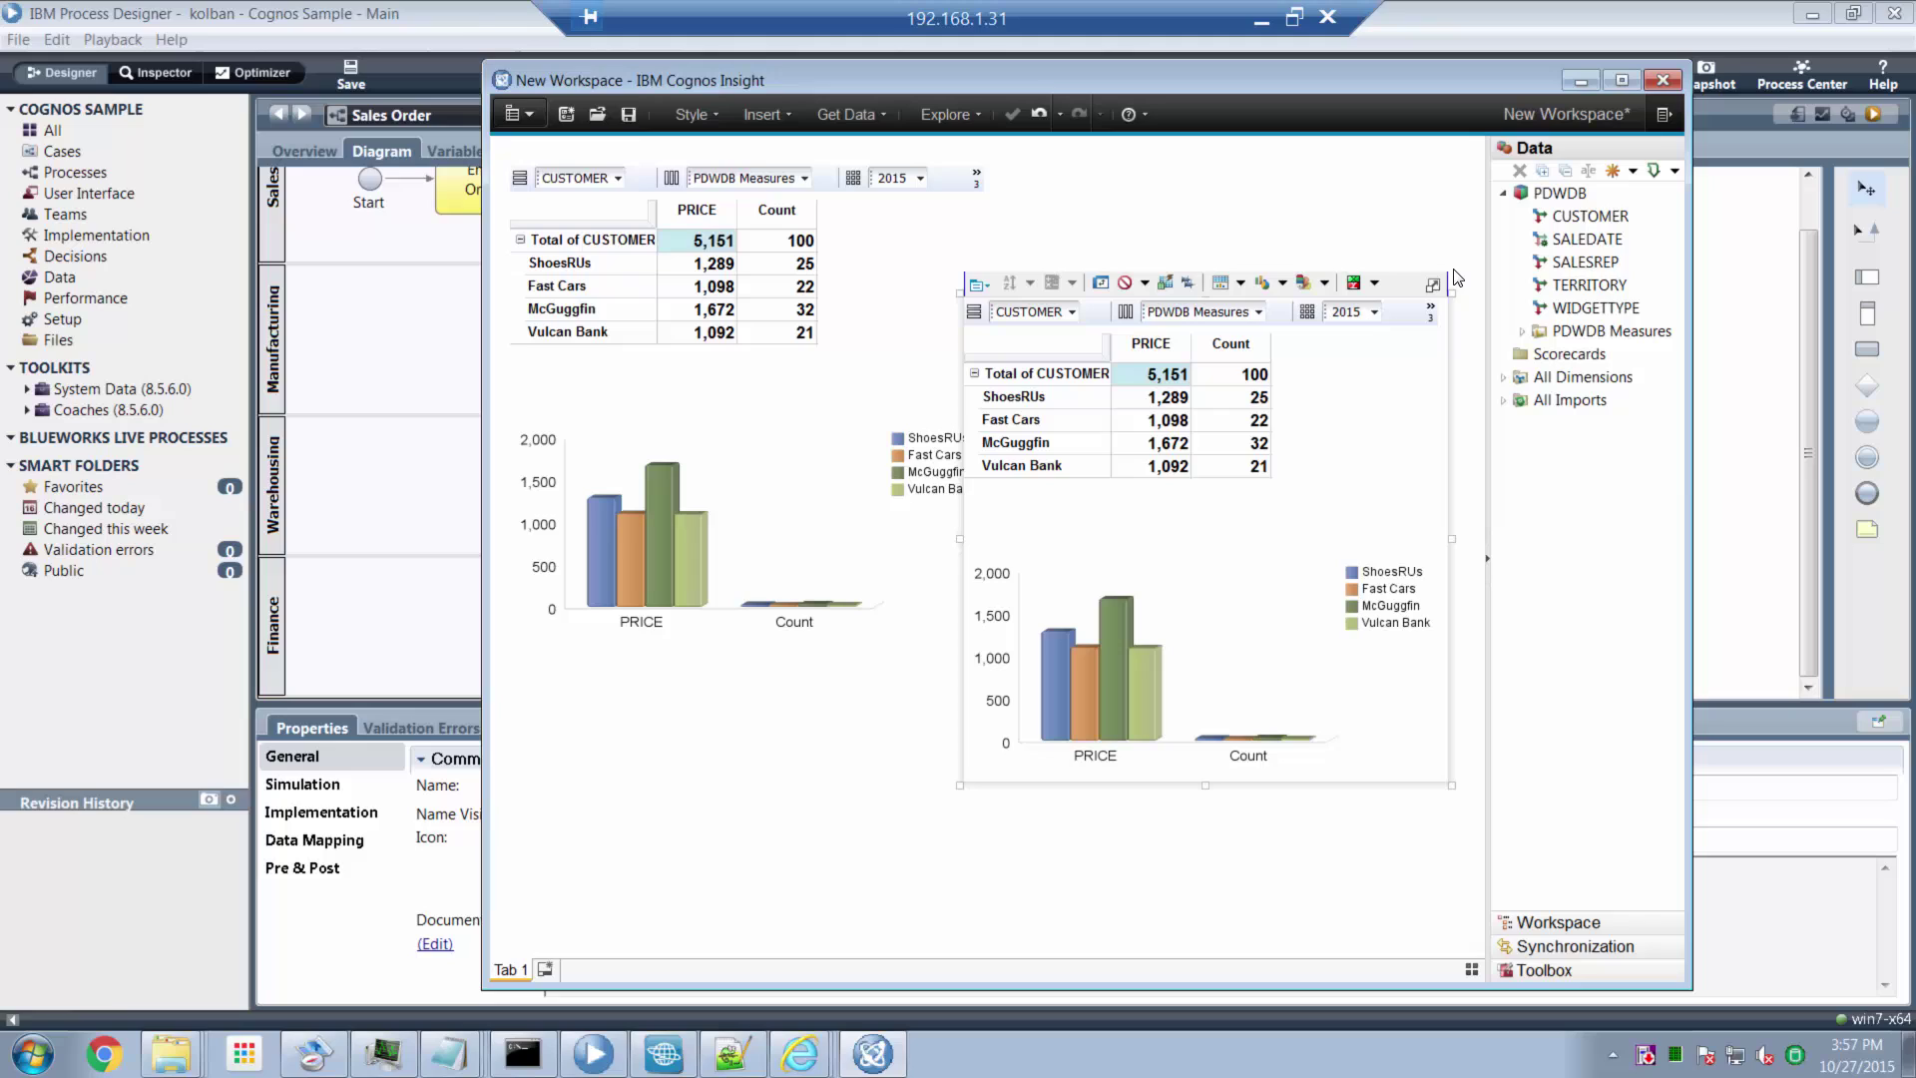
left_click_drag(1592, 240, 1050, 409)
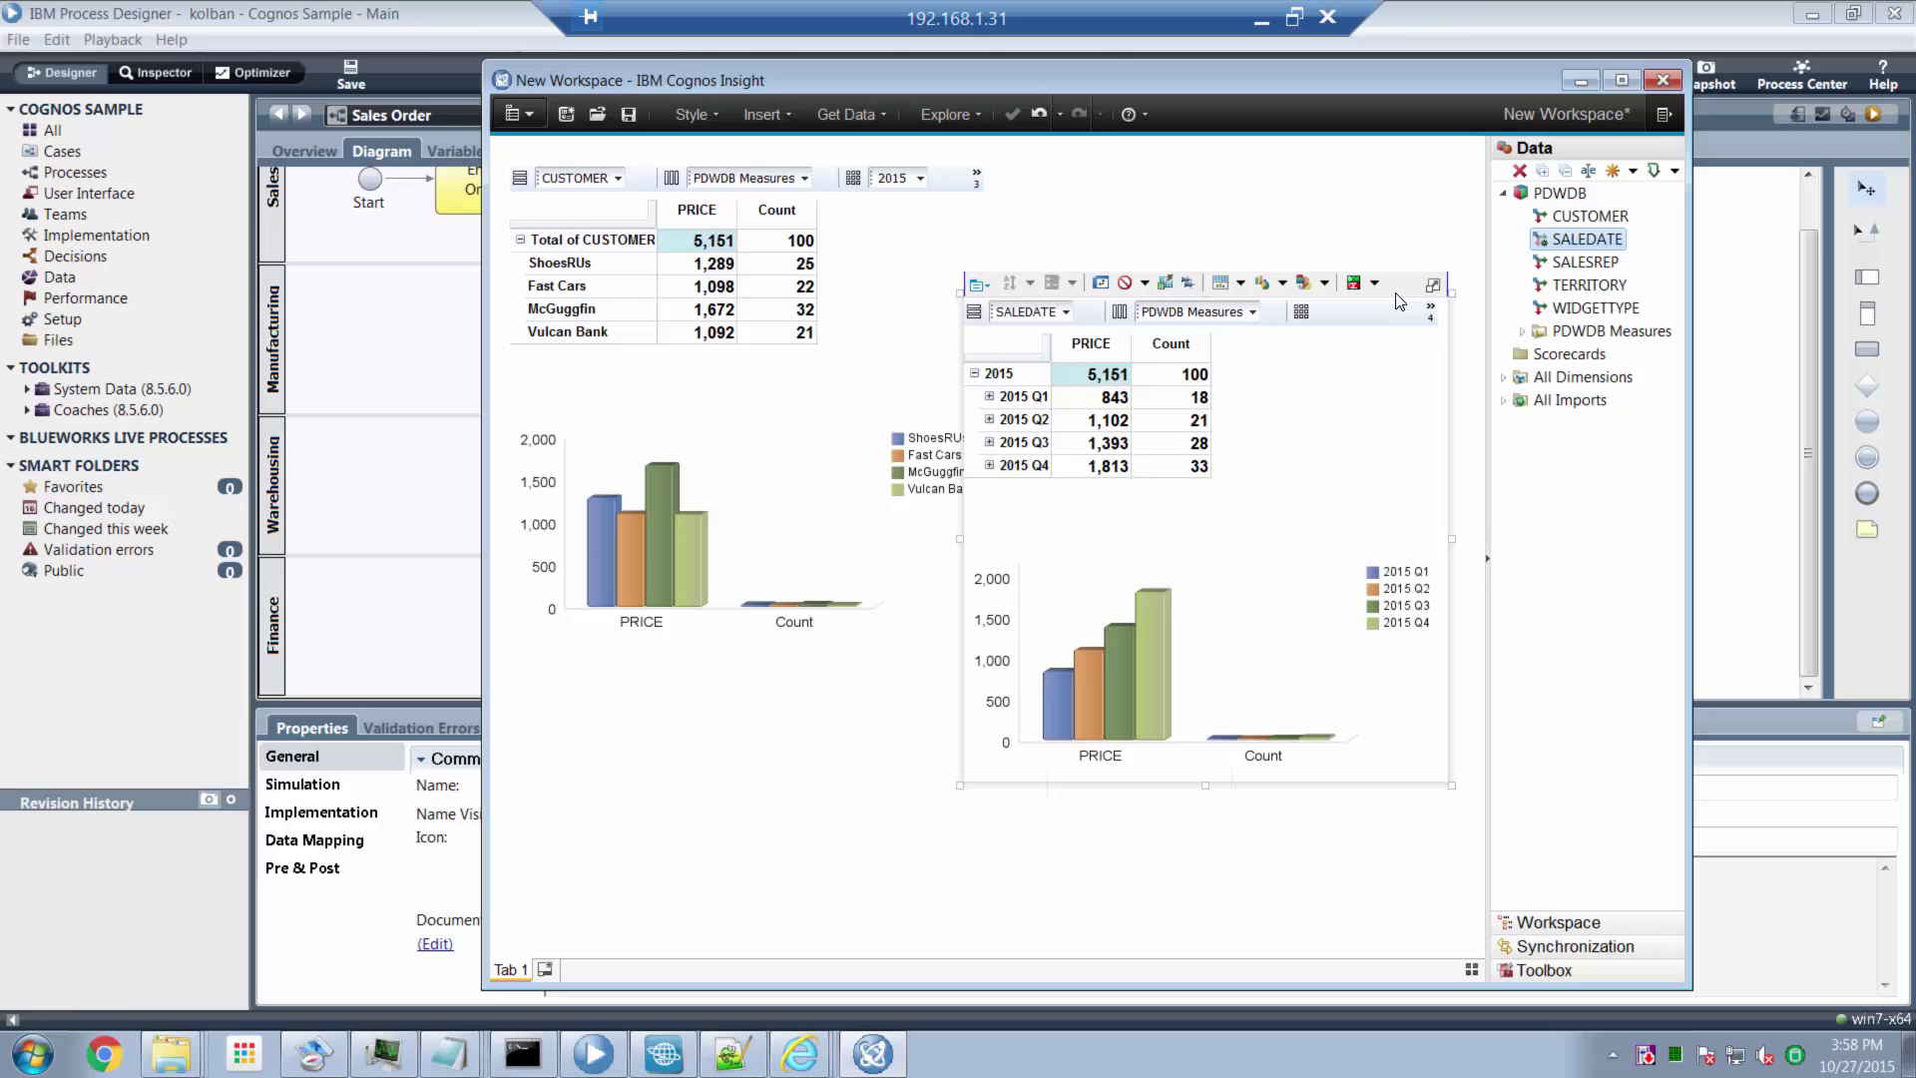
left_click_drag(1402, 292, 1435, 97)
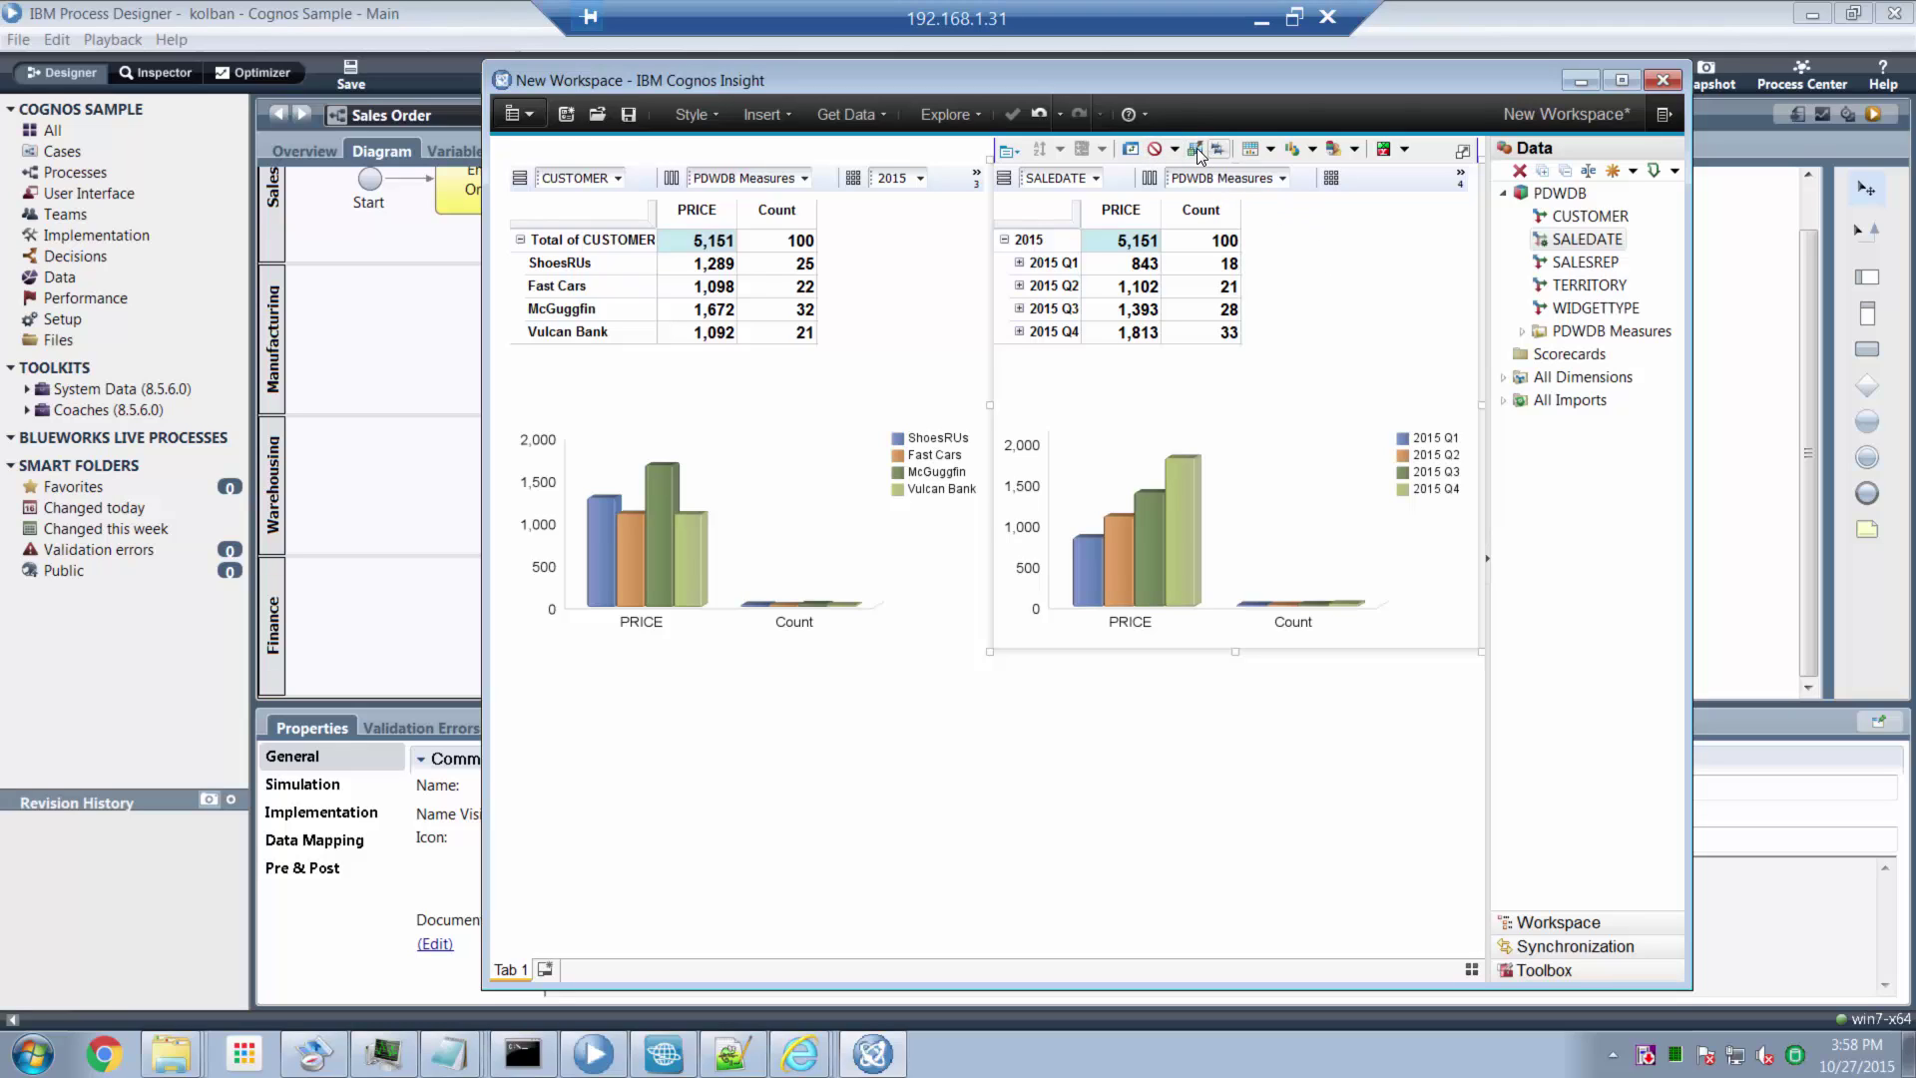
- Display the SALEDATE widget as a chart only and shorten the widget
left_click(1271, 150)
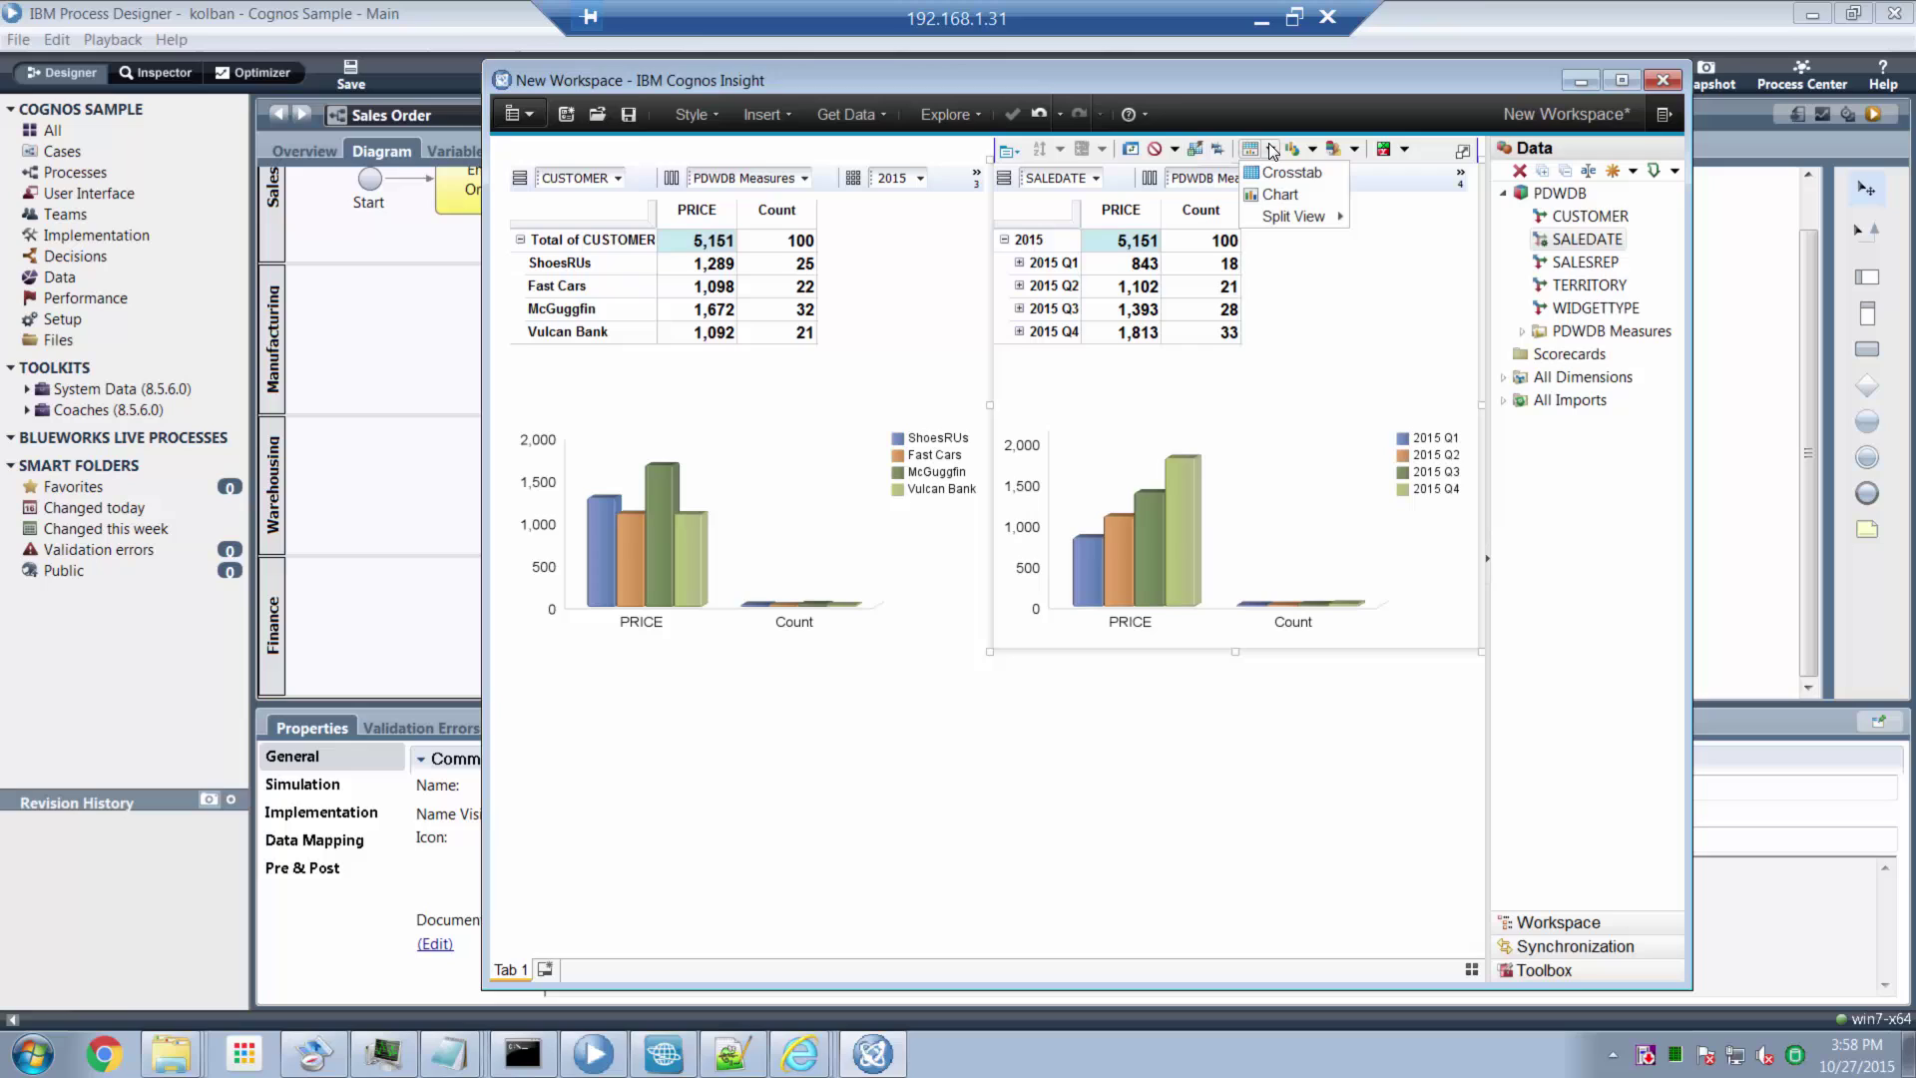
left_click(1278, 196)
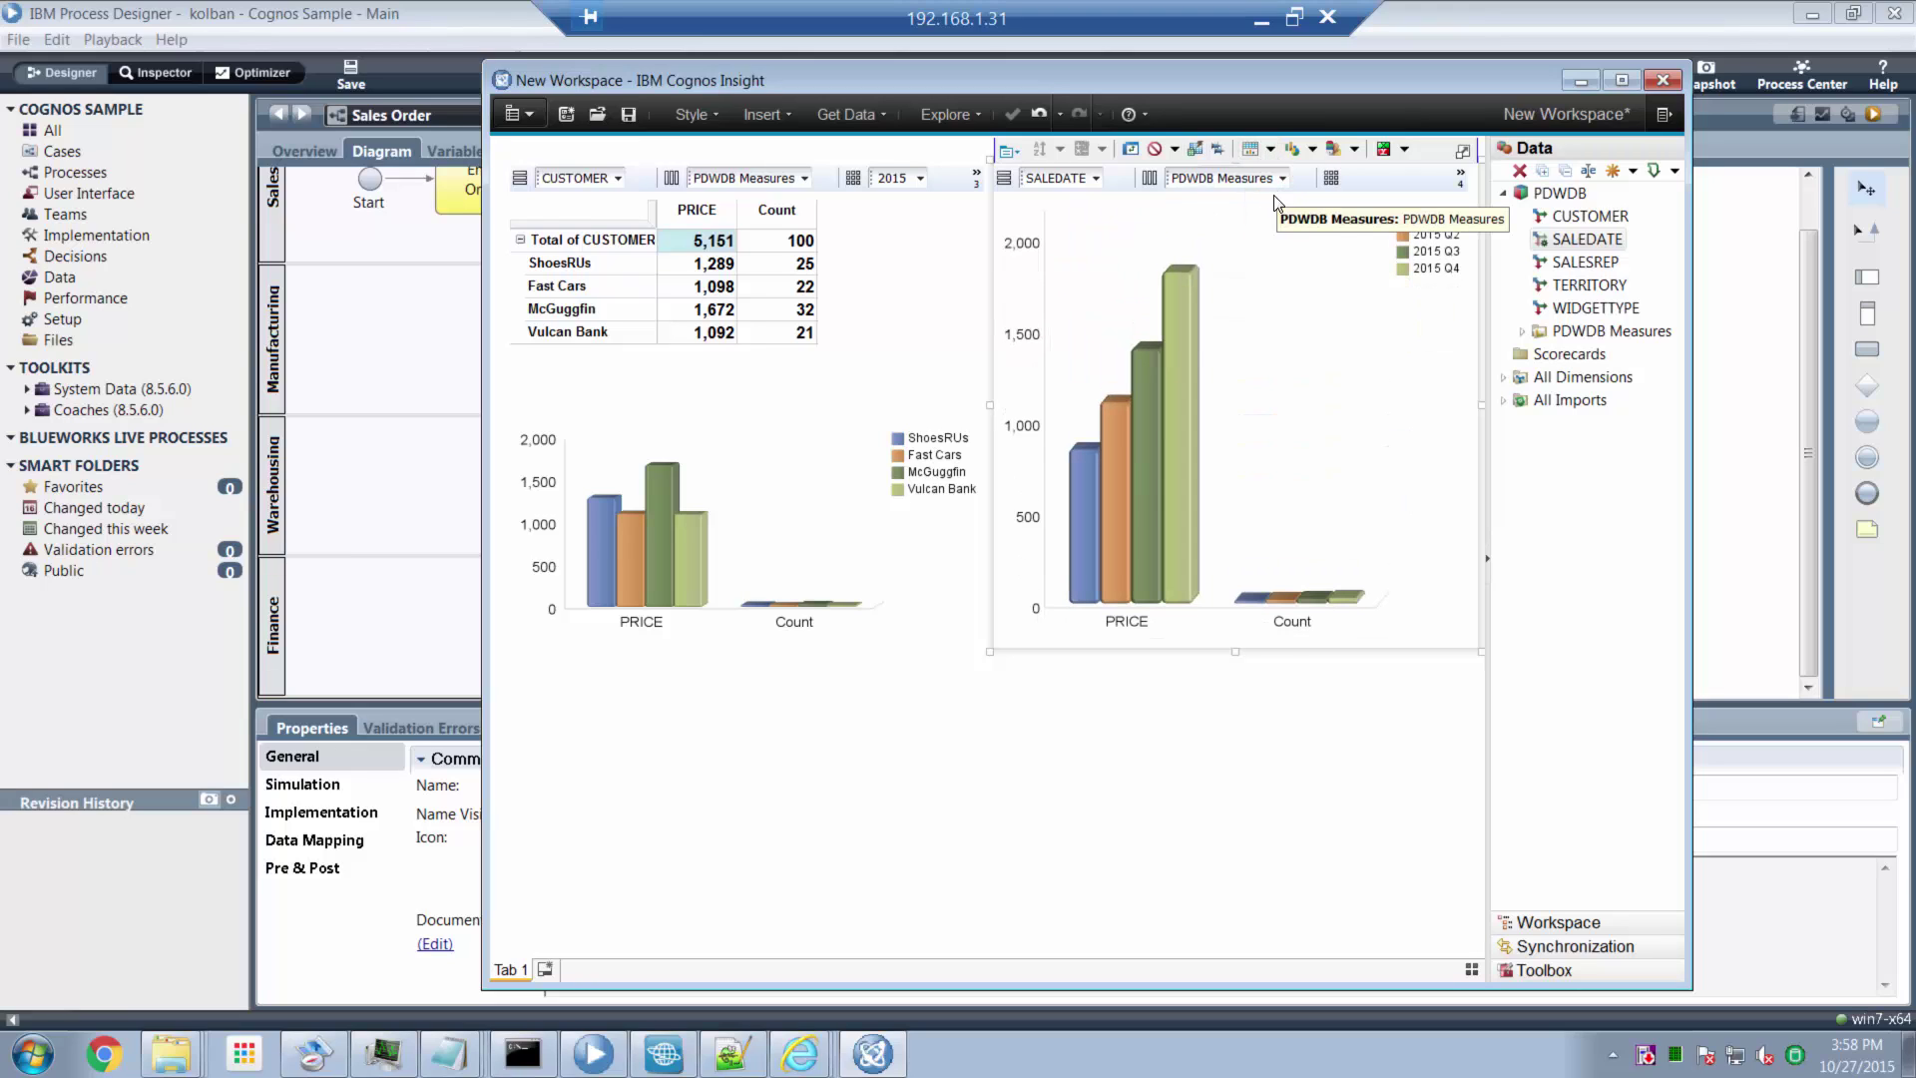
left_click_drag(1235, 652, 1236, 395)
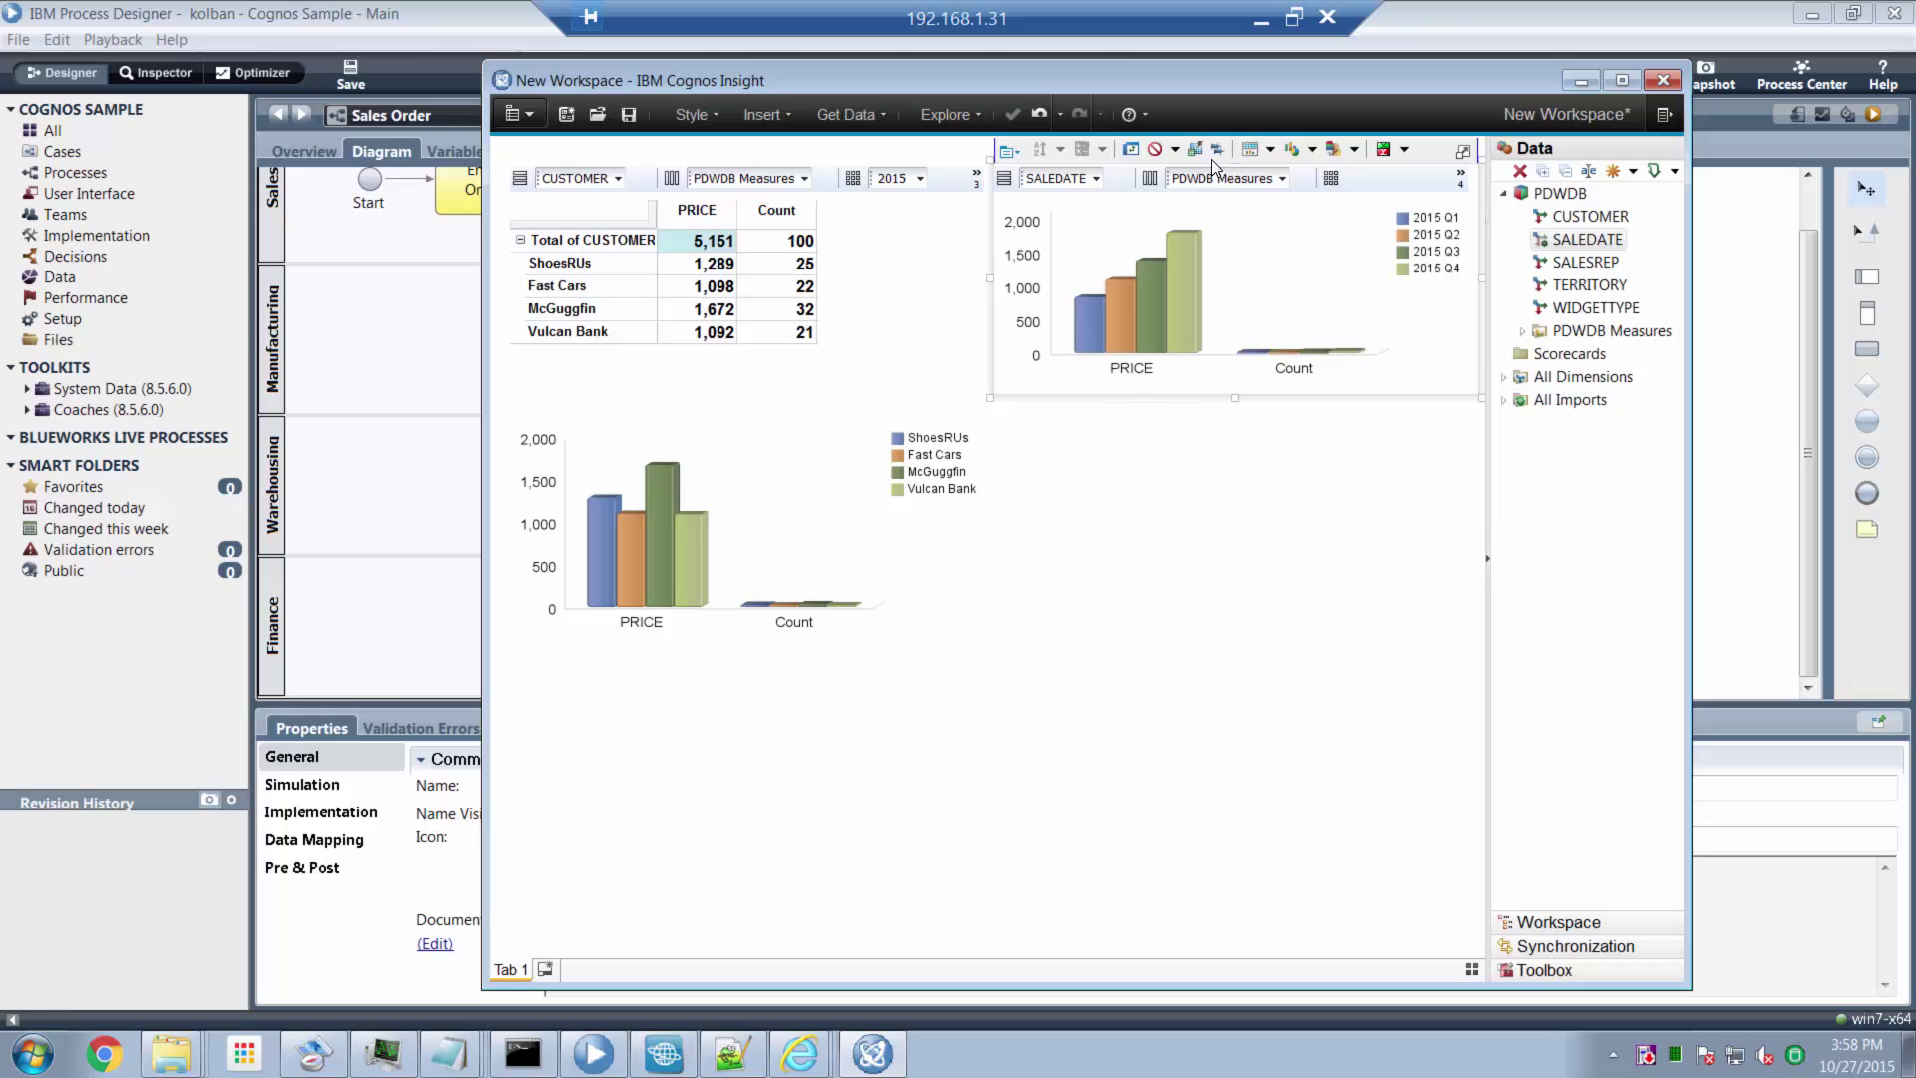
- Switch the SALEDATE widget back to a crosstab and hide its Count column
left_click(1270, 148)
left_click(1277, 172)
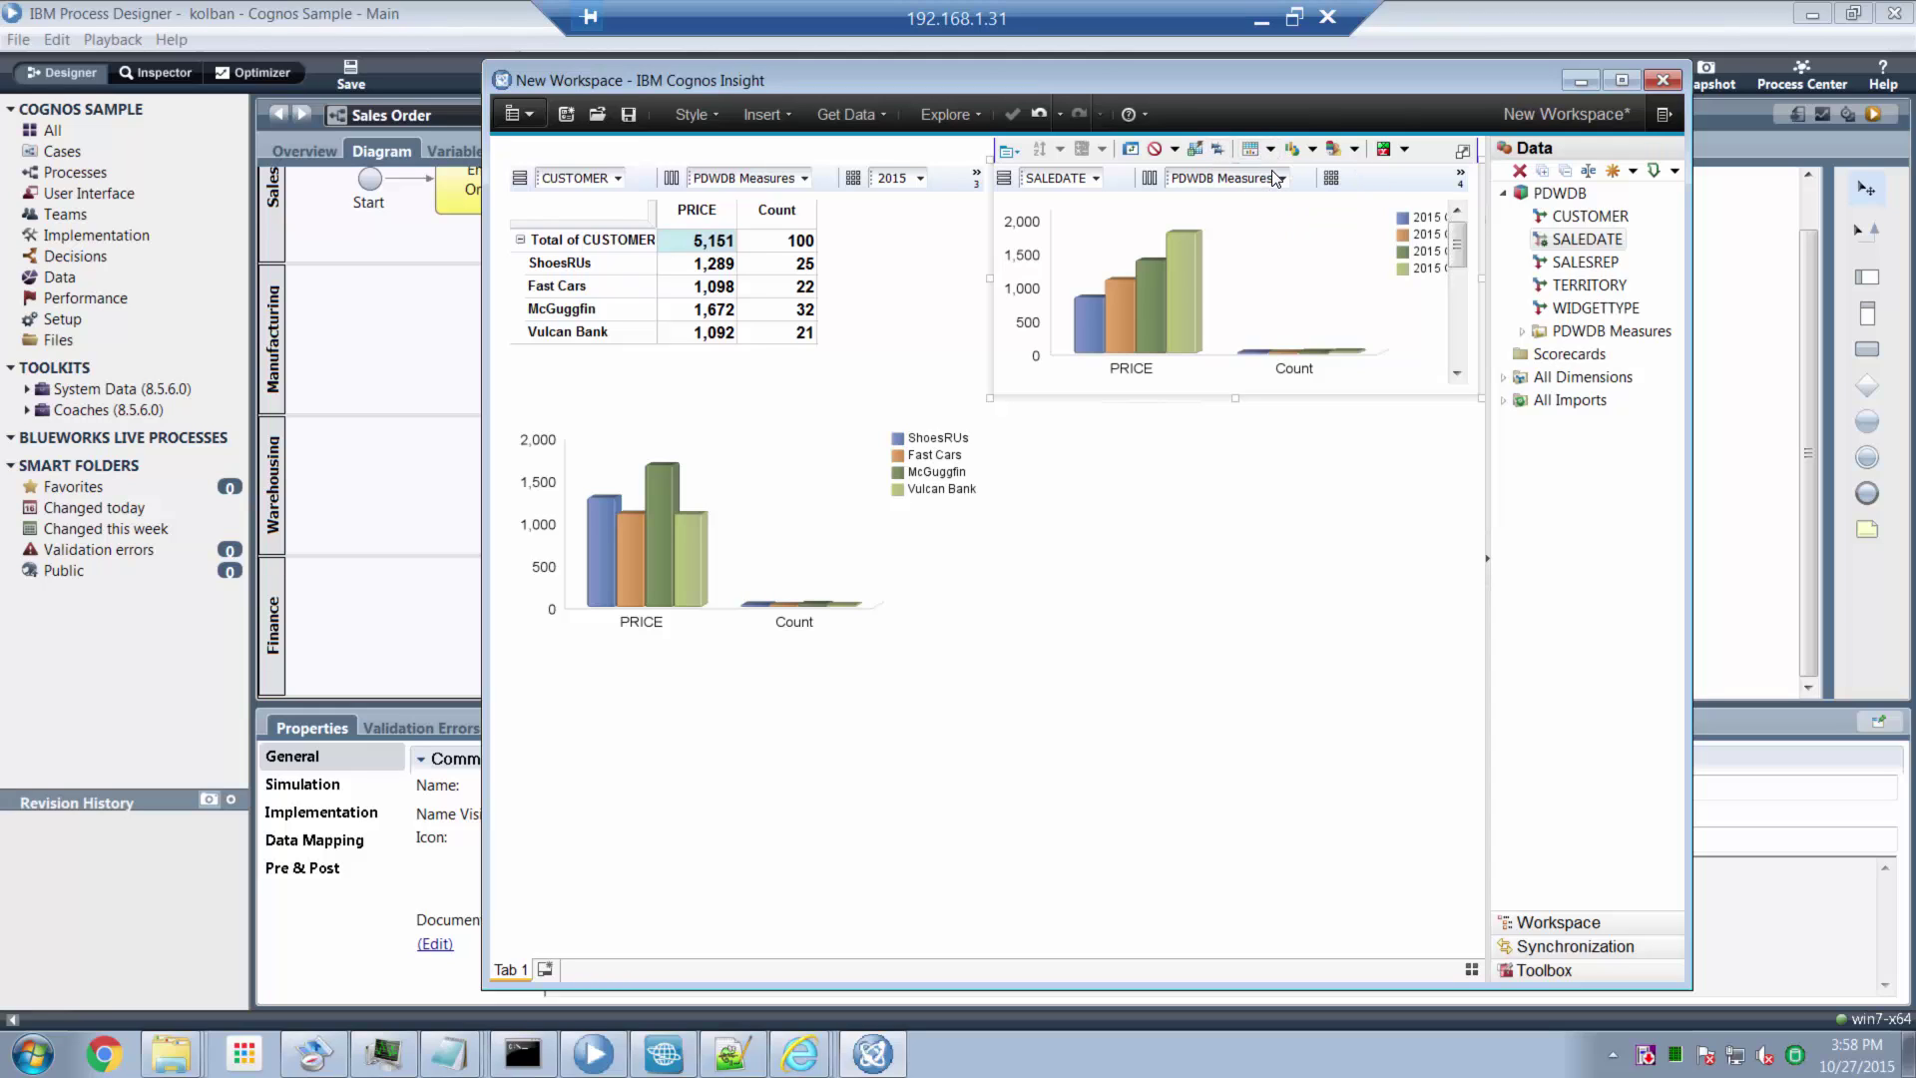
left_click(1202, 212)
right_click(1202, 212)
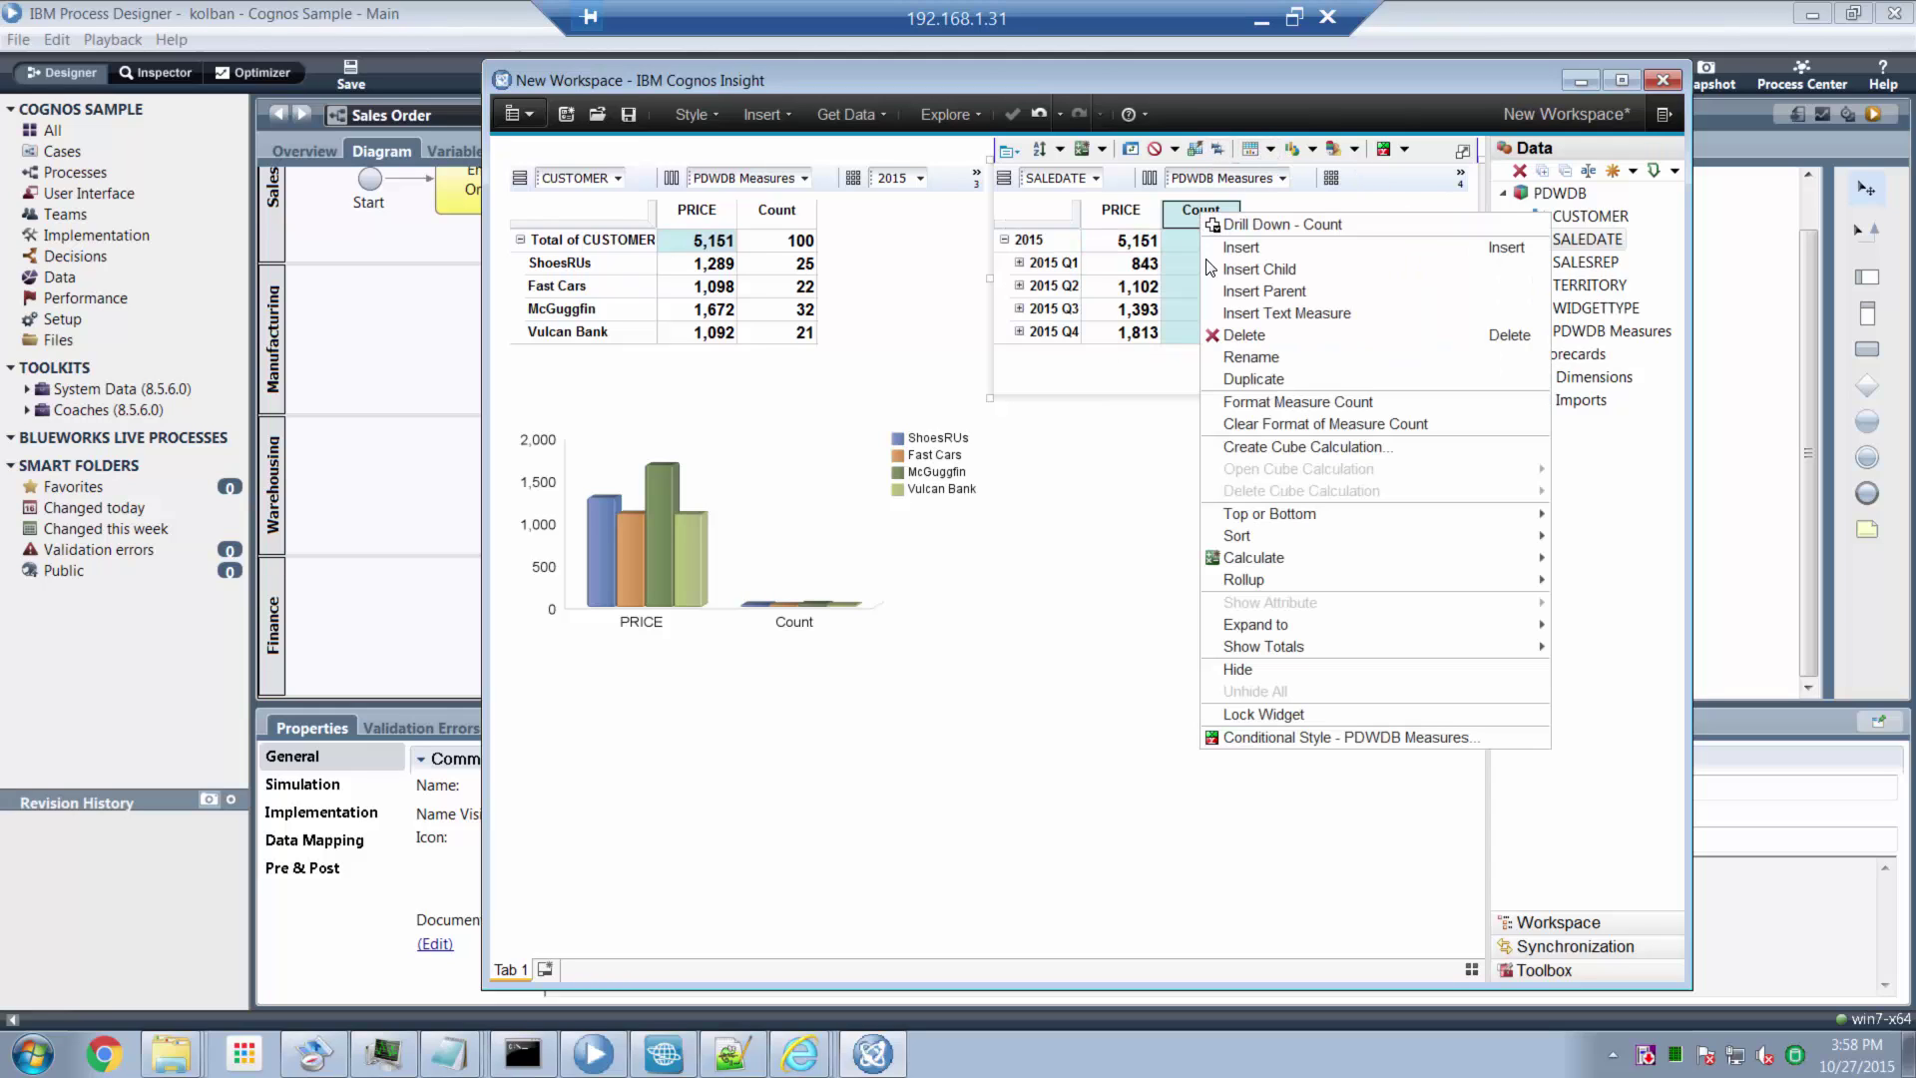
left_click(1242, 668)
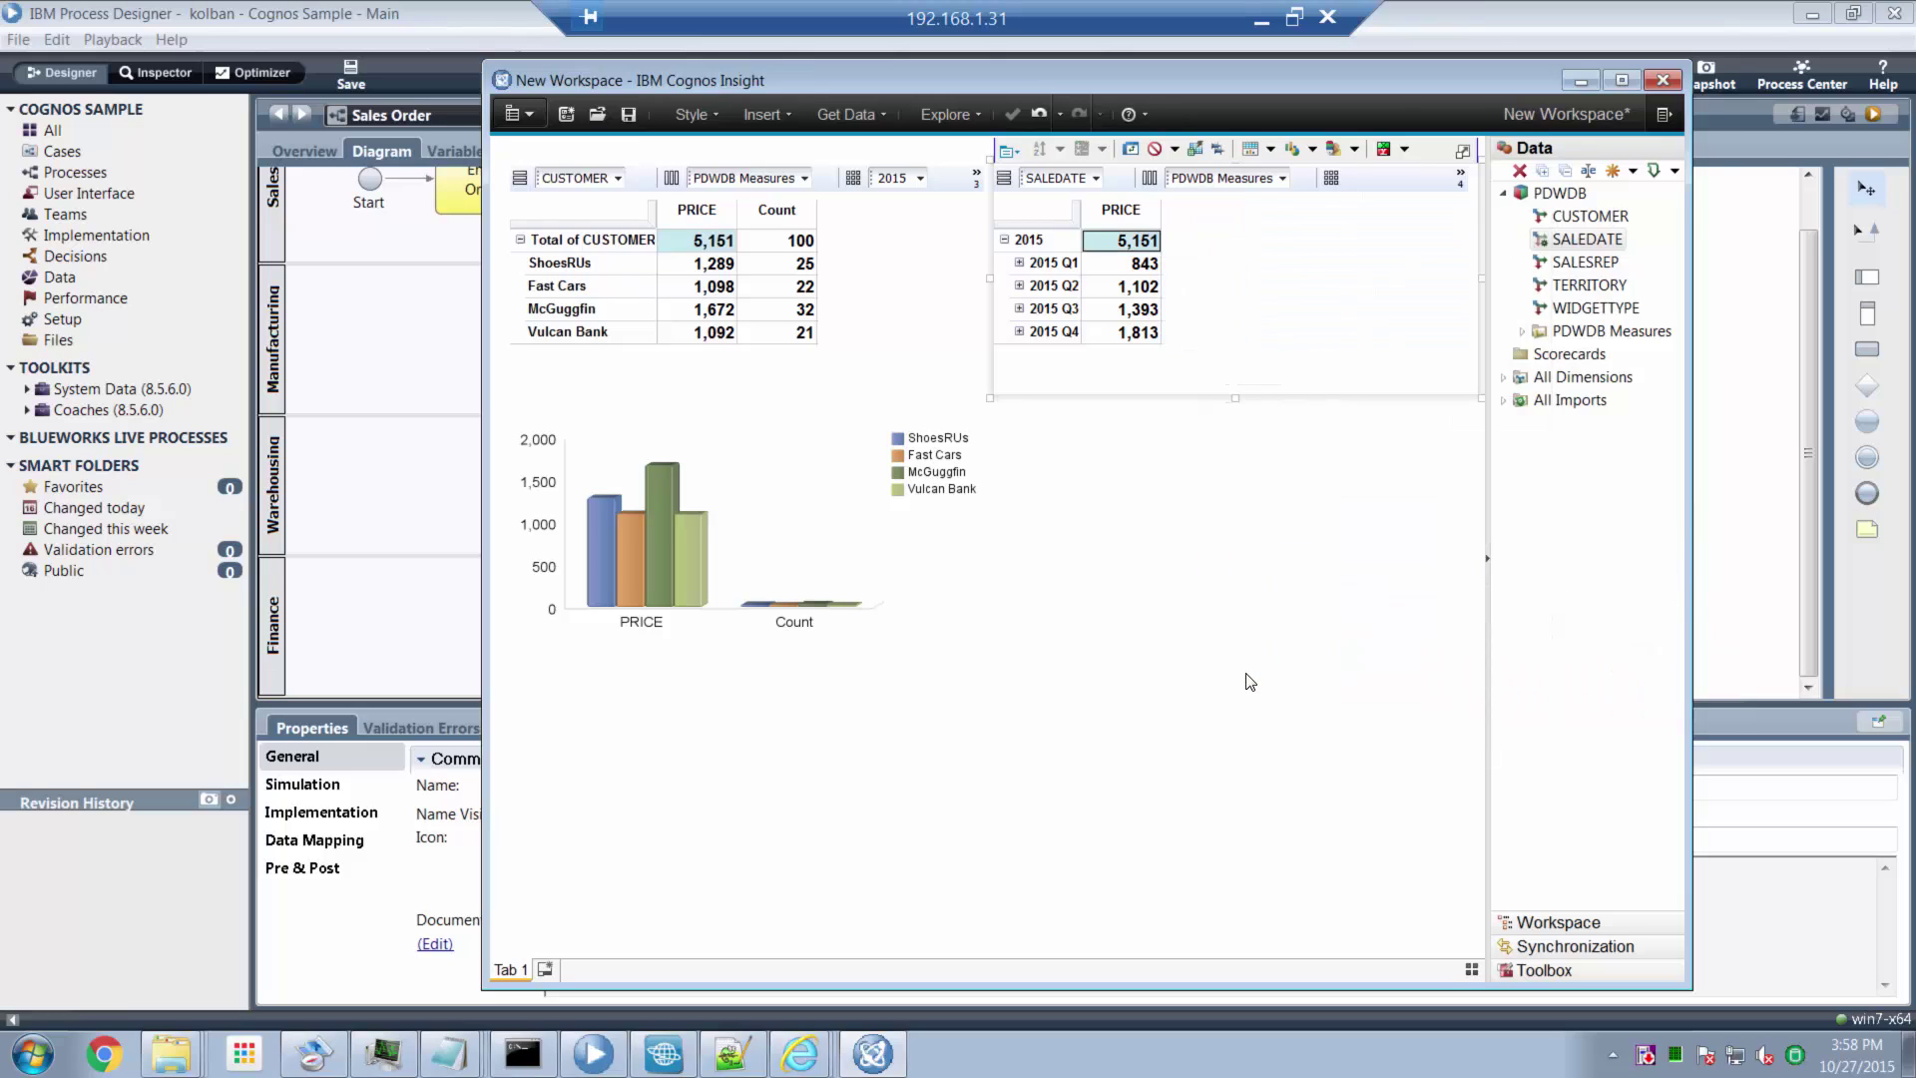
- Show the SALEDATE data as a bar chart with Show Overview Area turned off
left_click(1271, 149)
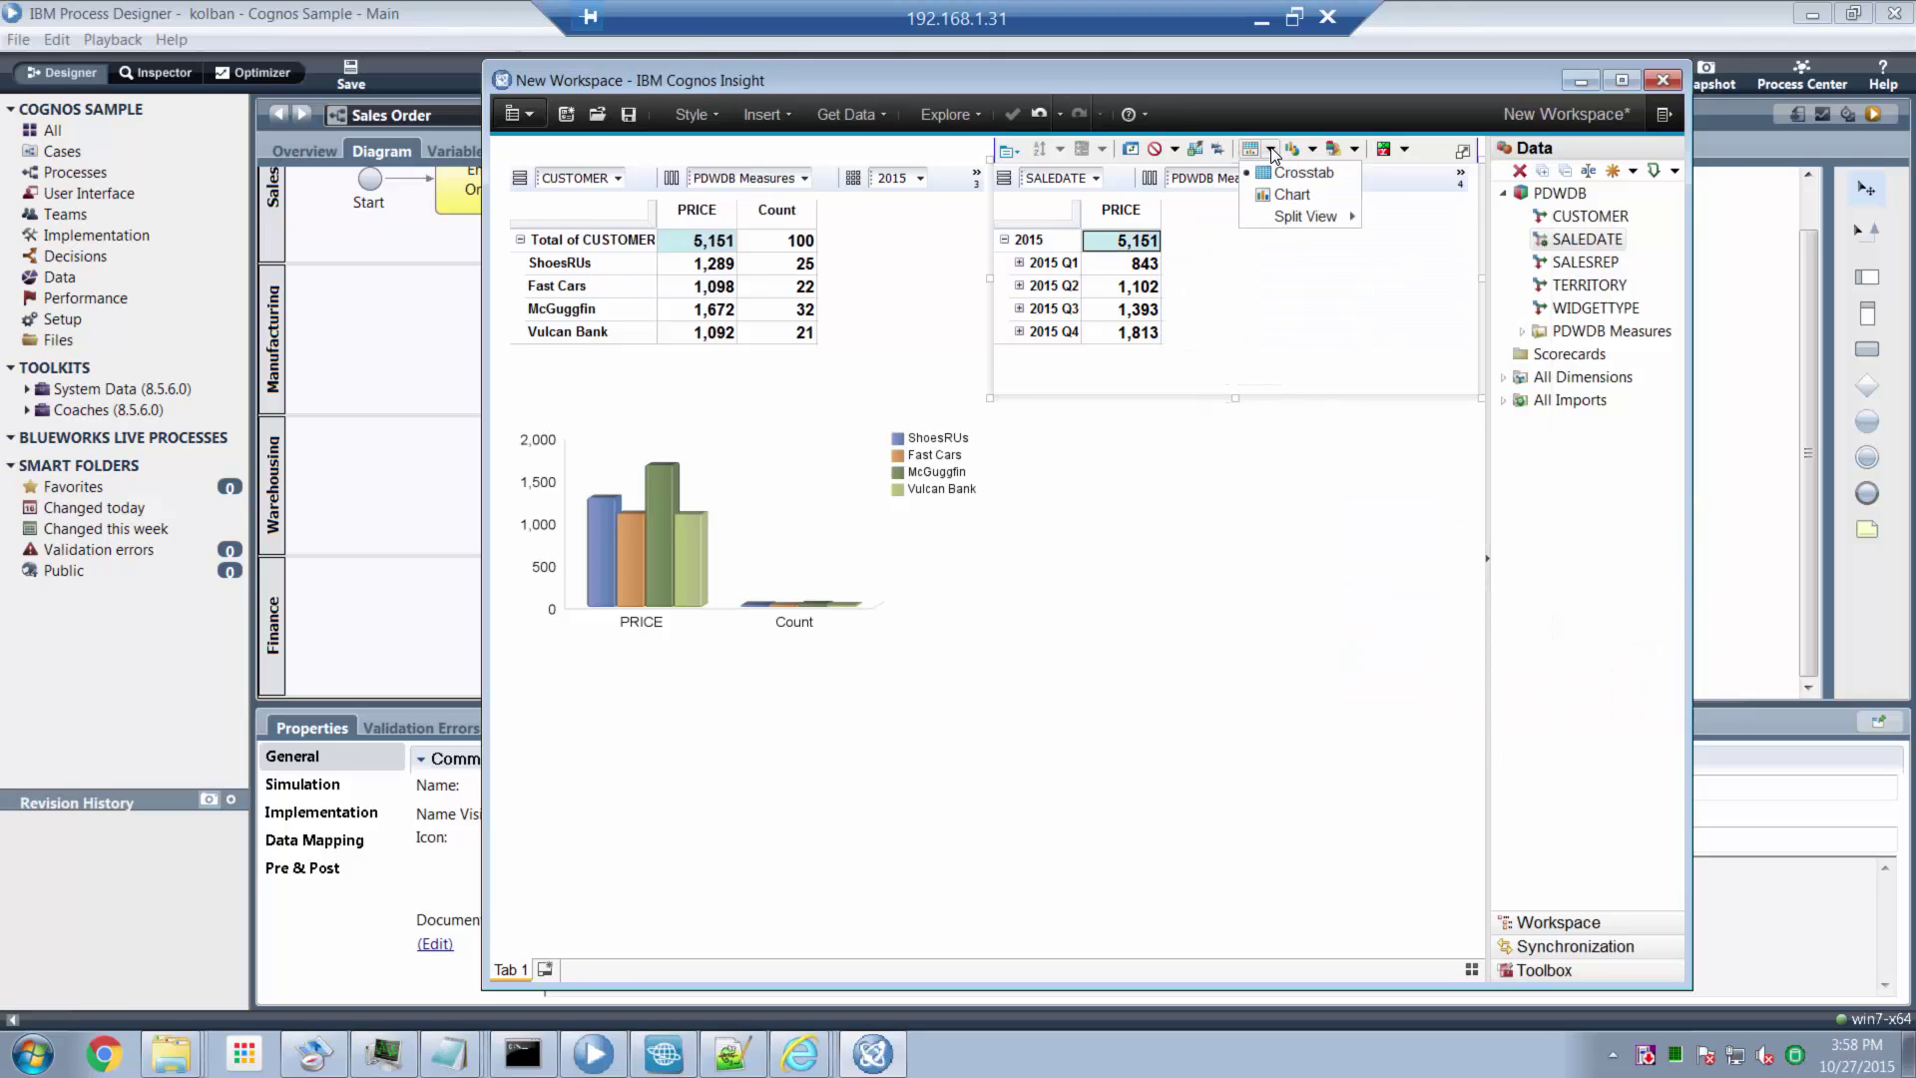
left_click(1287, 195)
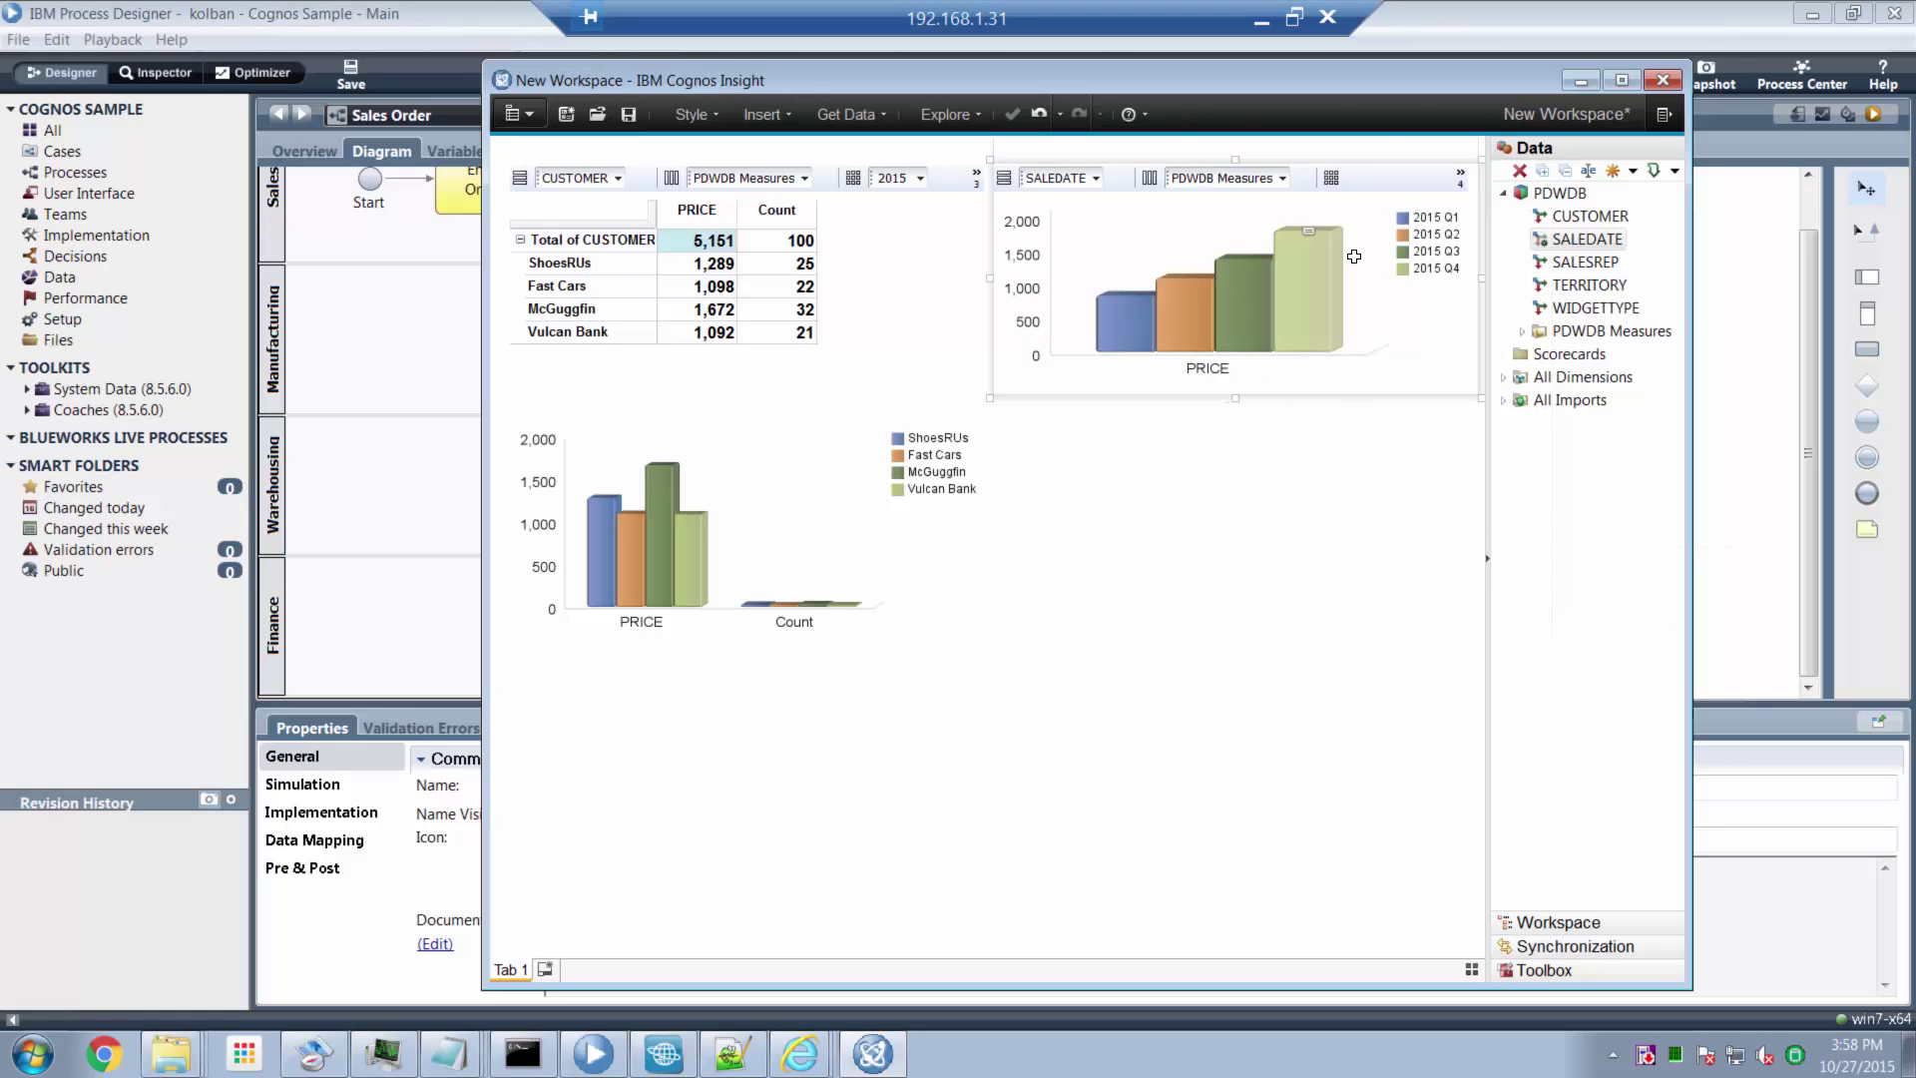
right_click(1370, 176)
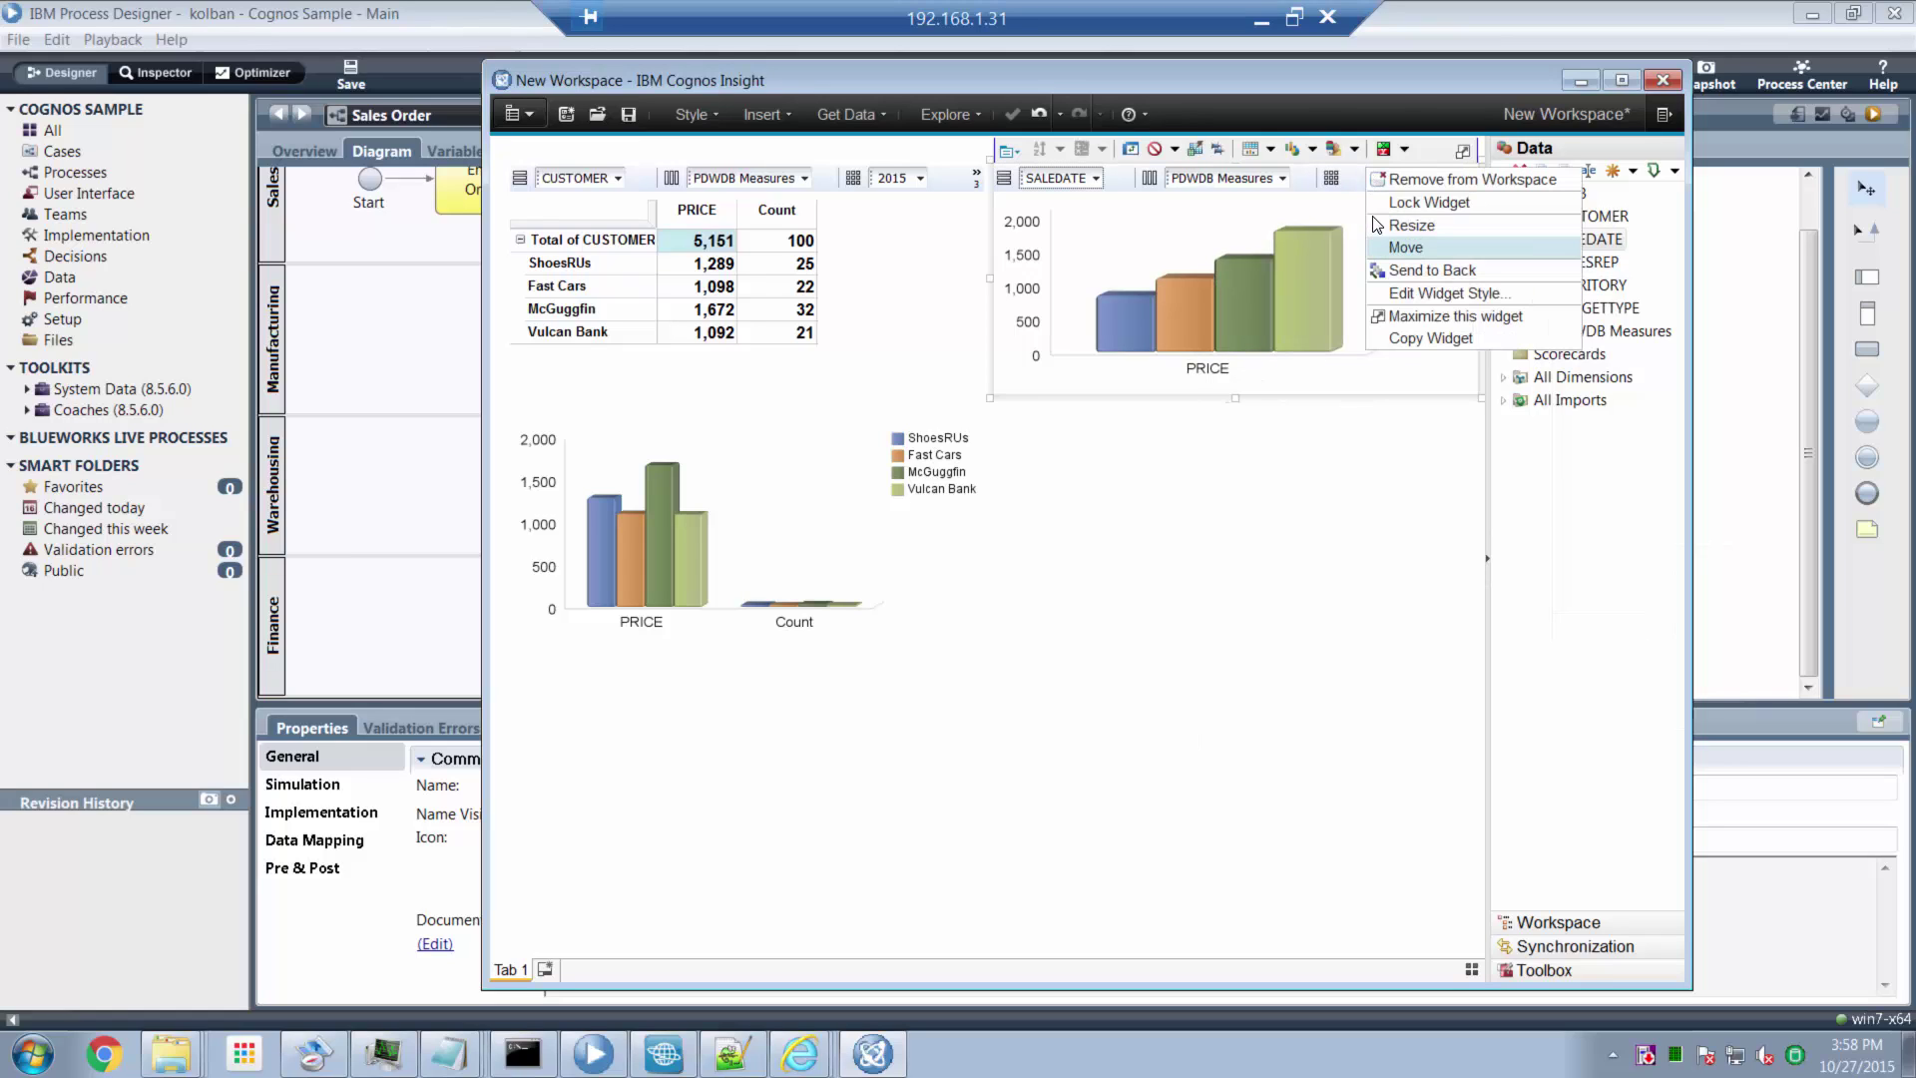
left_click(1023, 155)
left_click(1103, 446)
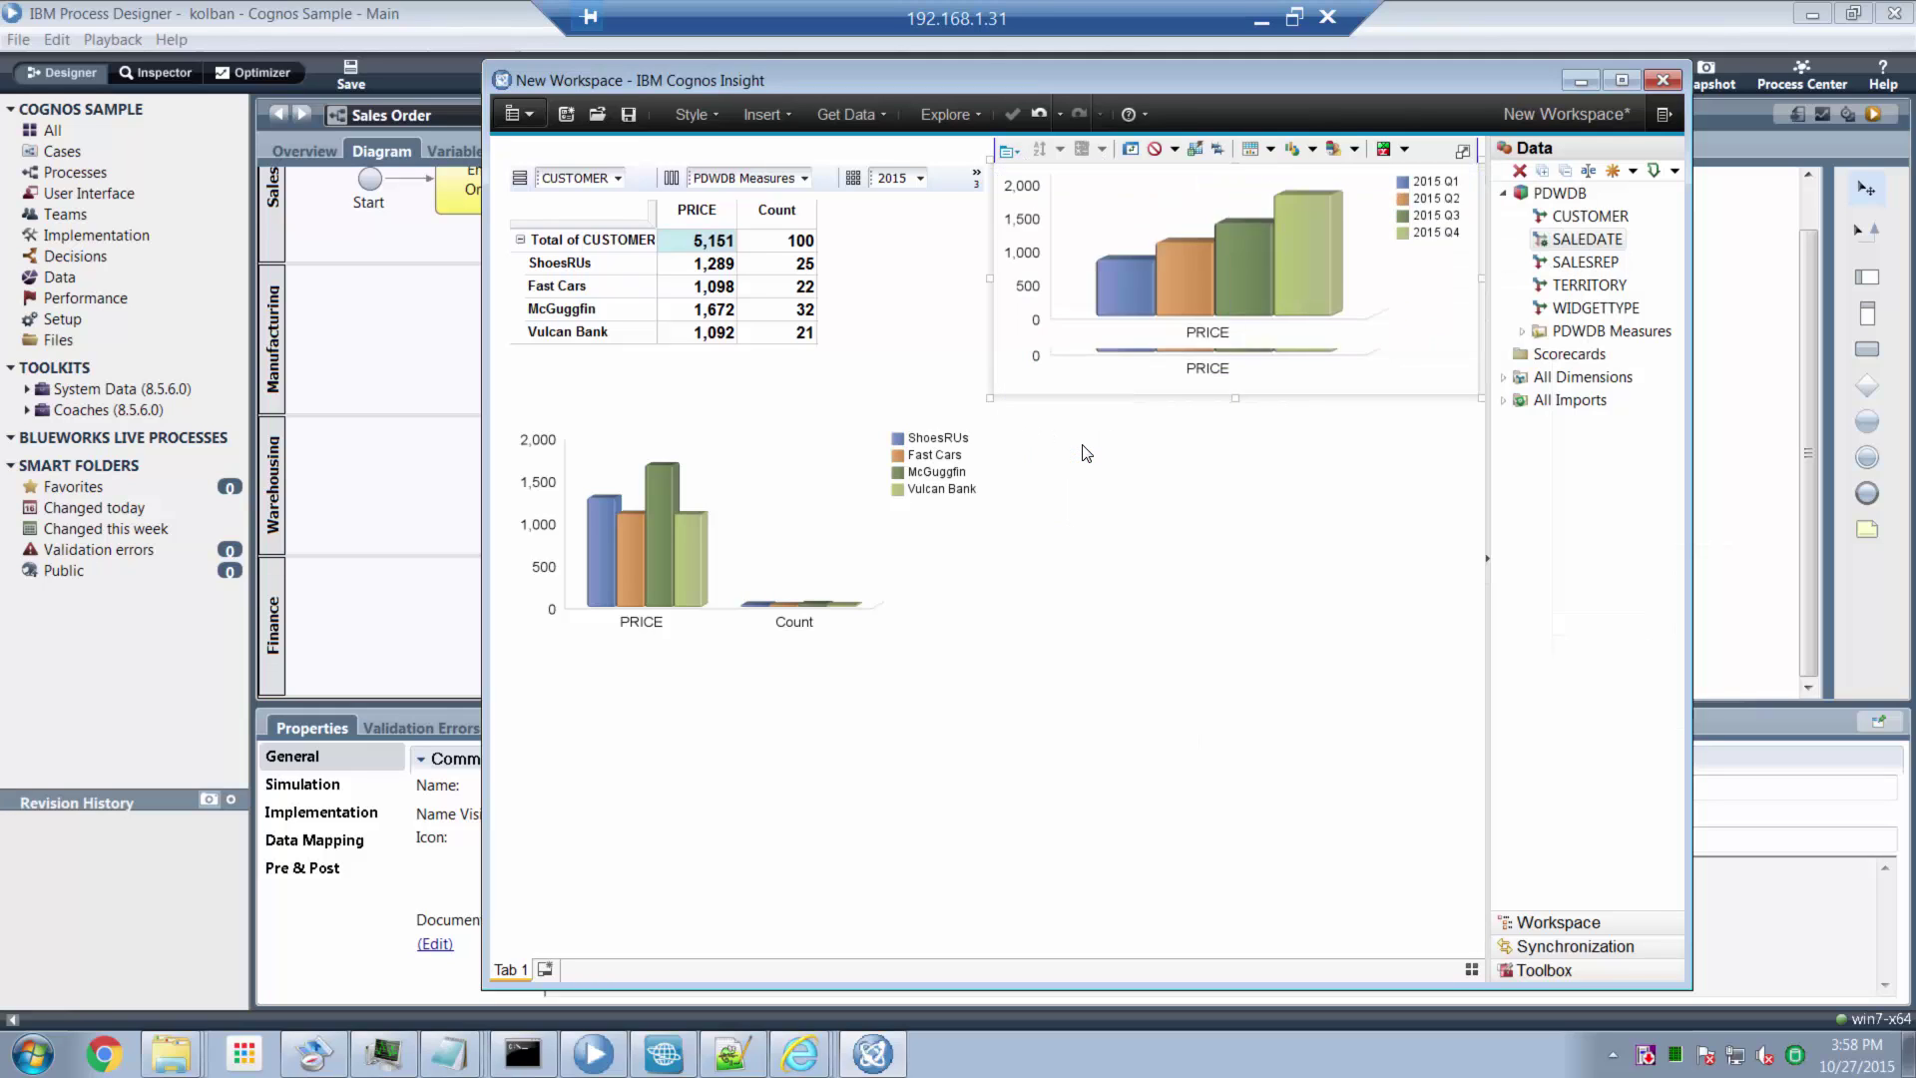
right_click(1152, 202)
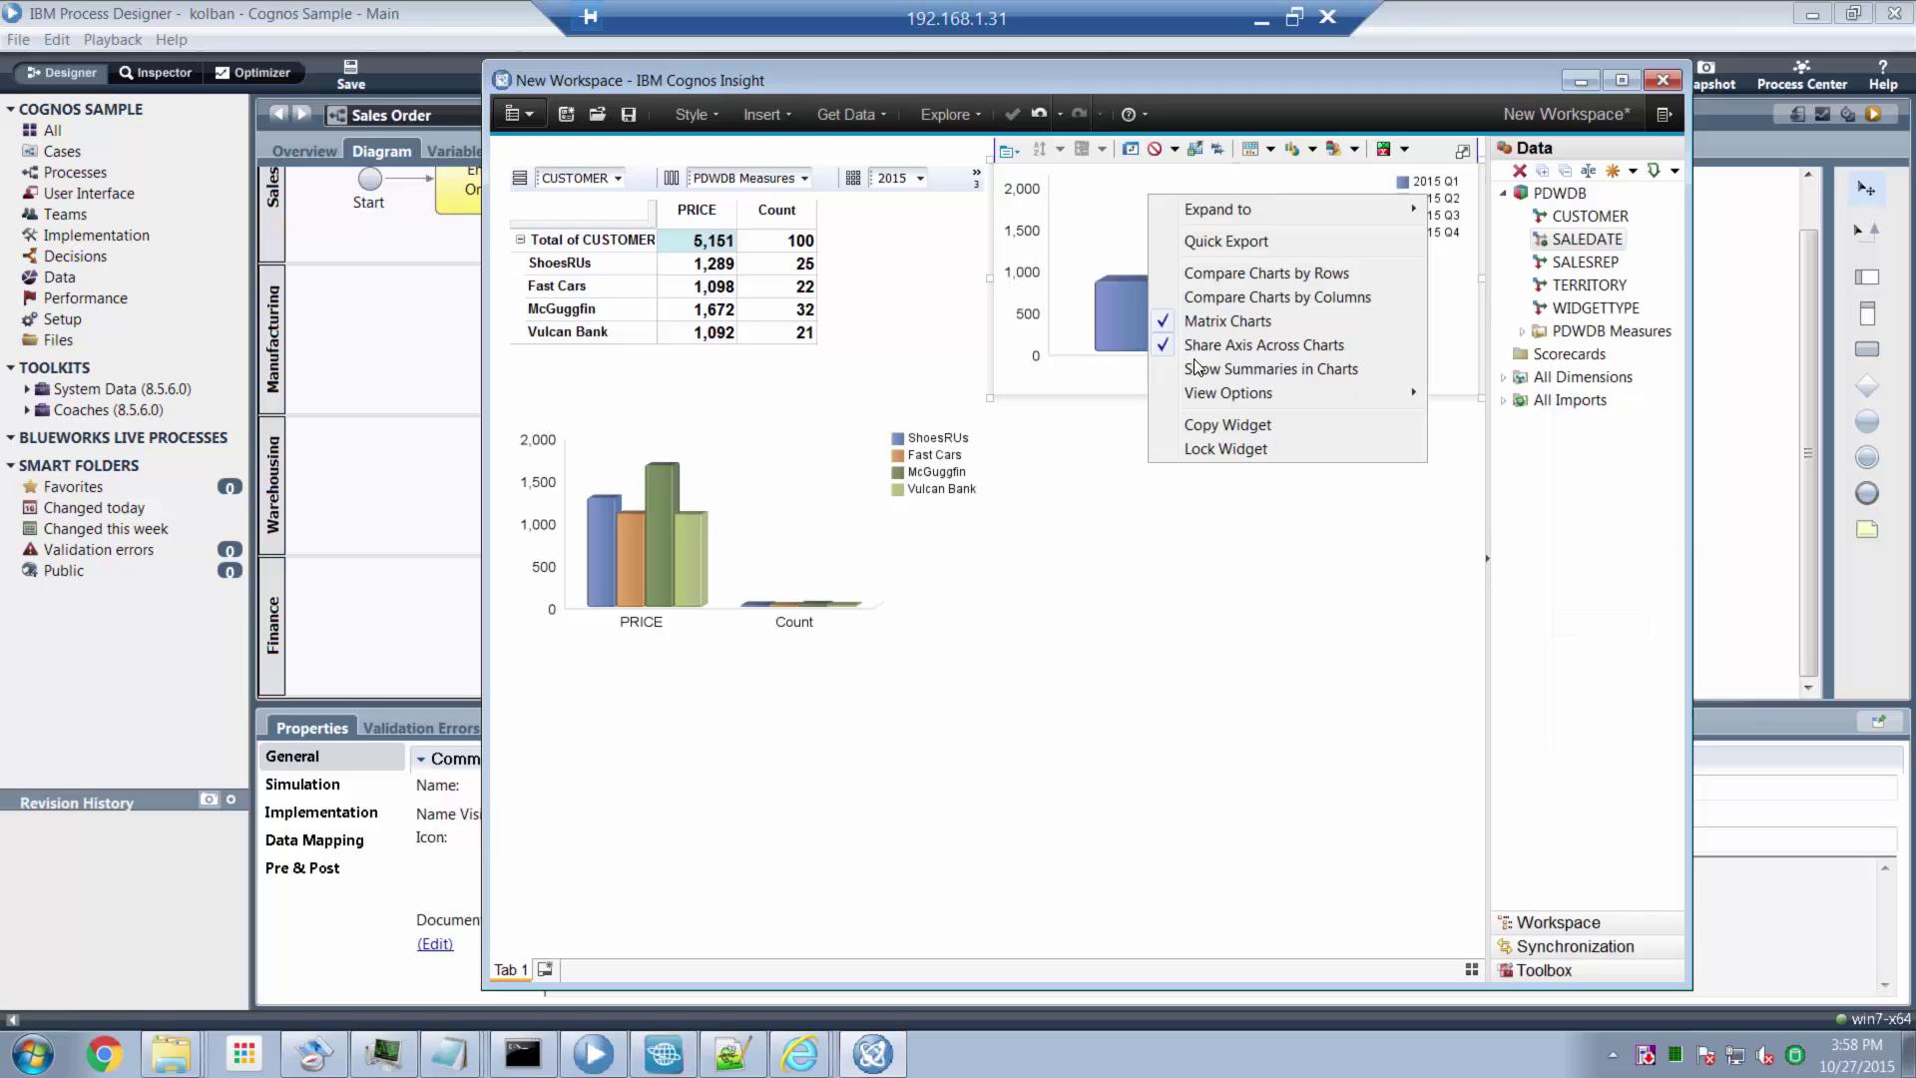
left_click(1198, 497)
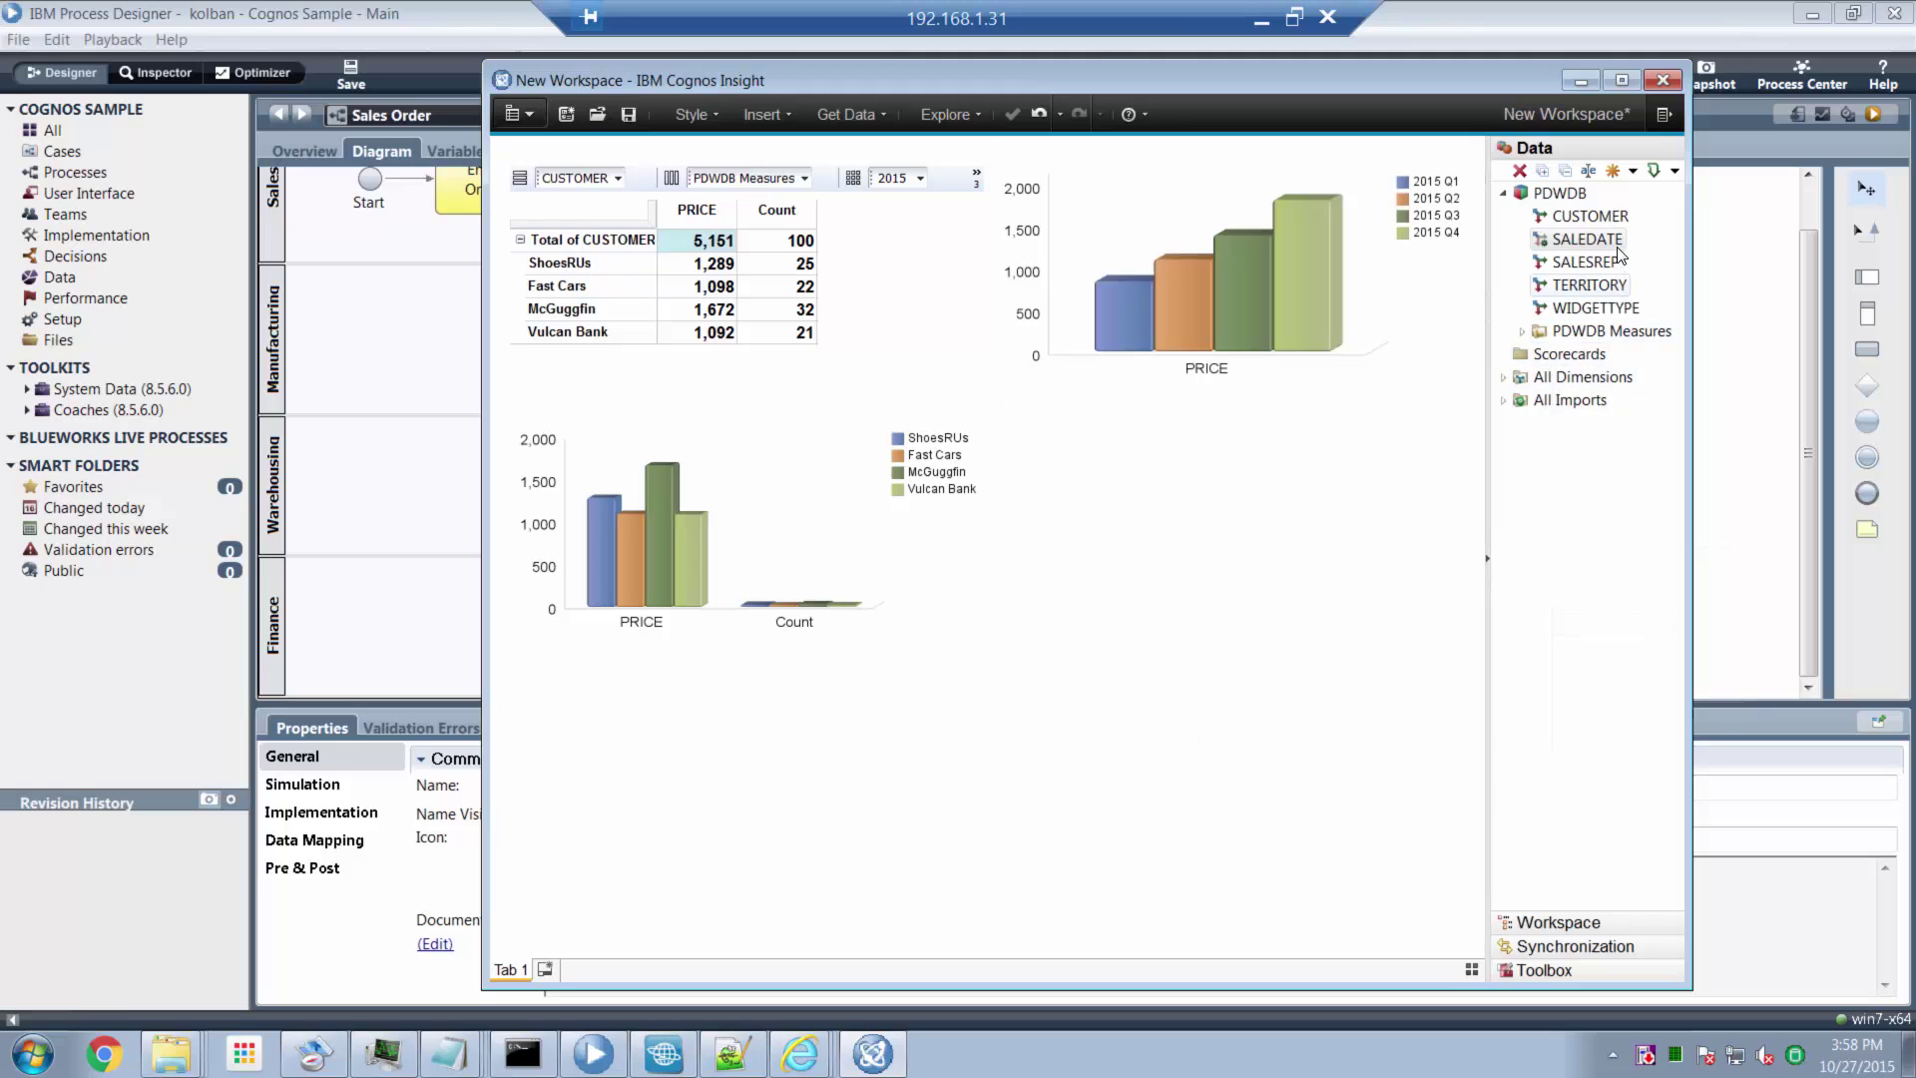
- Add a CUSTOMER list widget to the workspace and lock it in place
left_click_drag(1609, 224, 1087, 469)
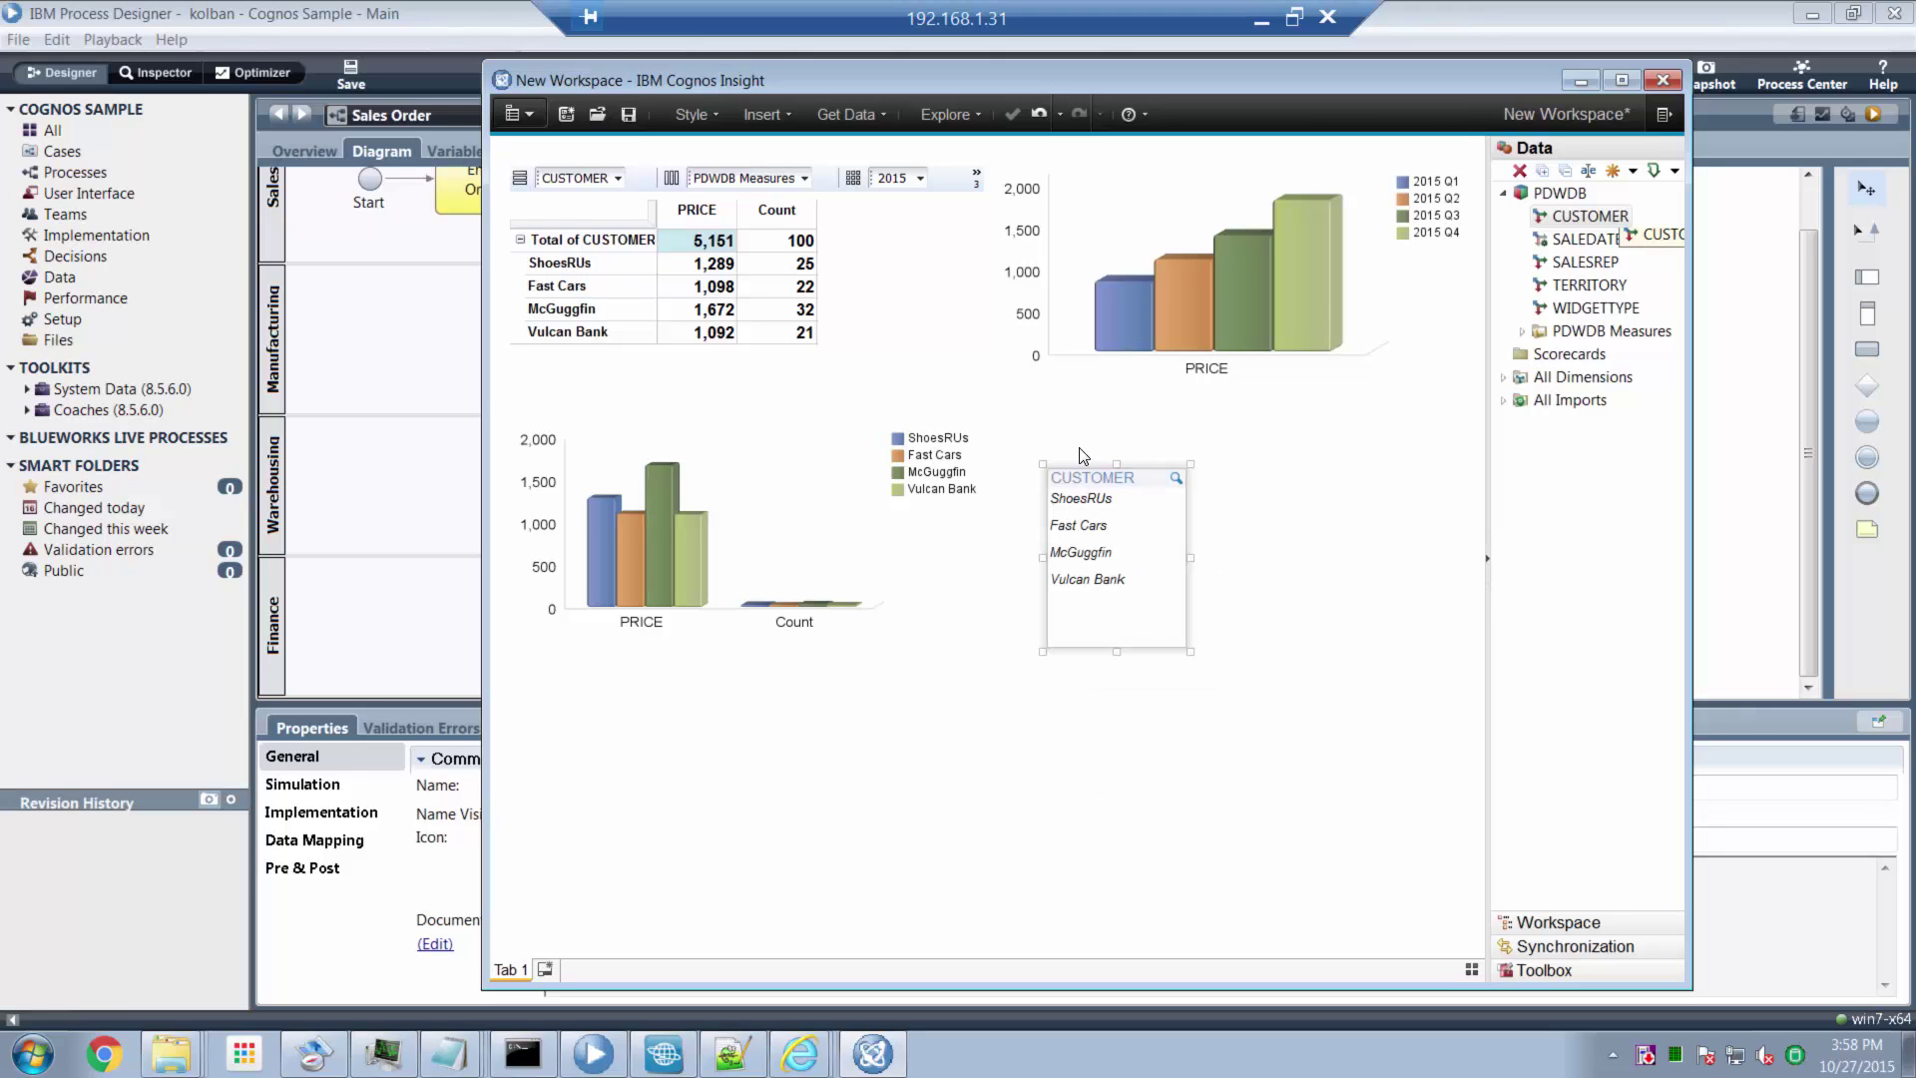
right_click(1129, 506)
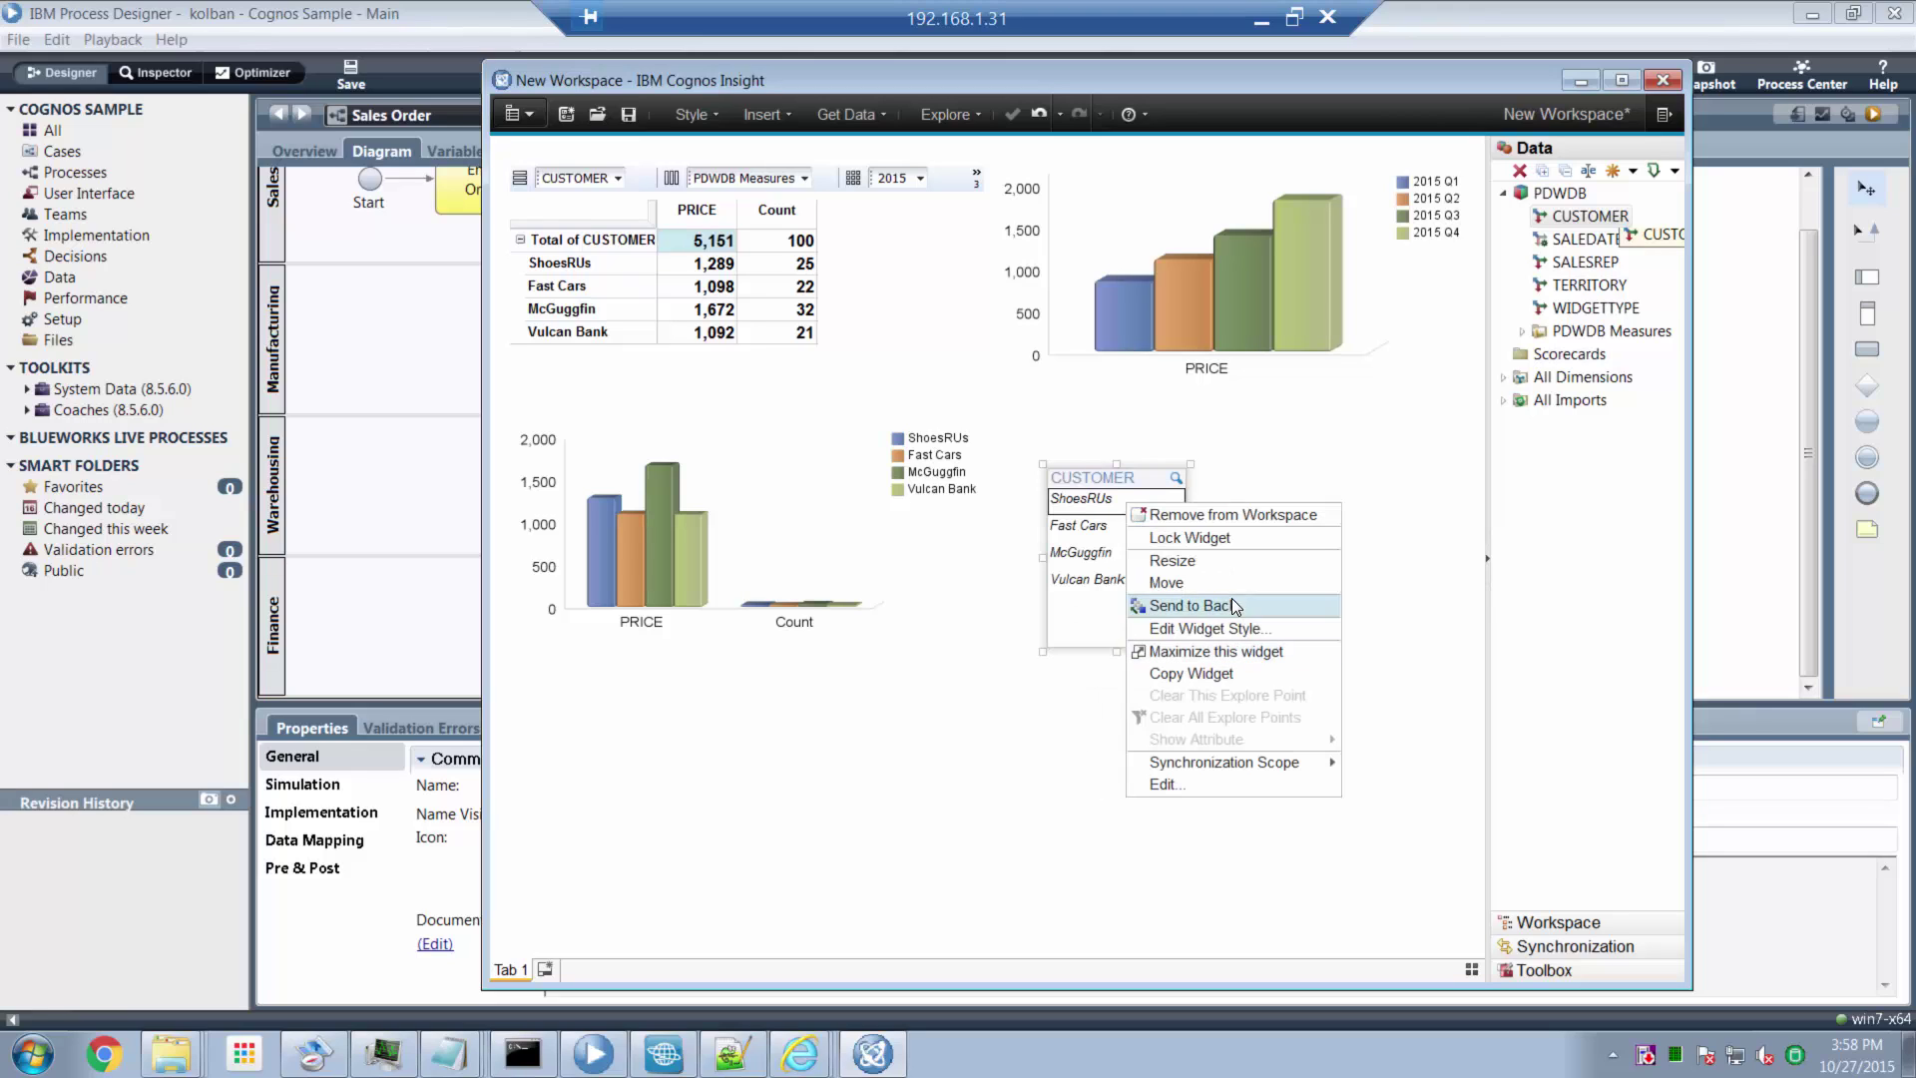
left_click(1232, 544)
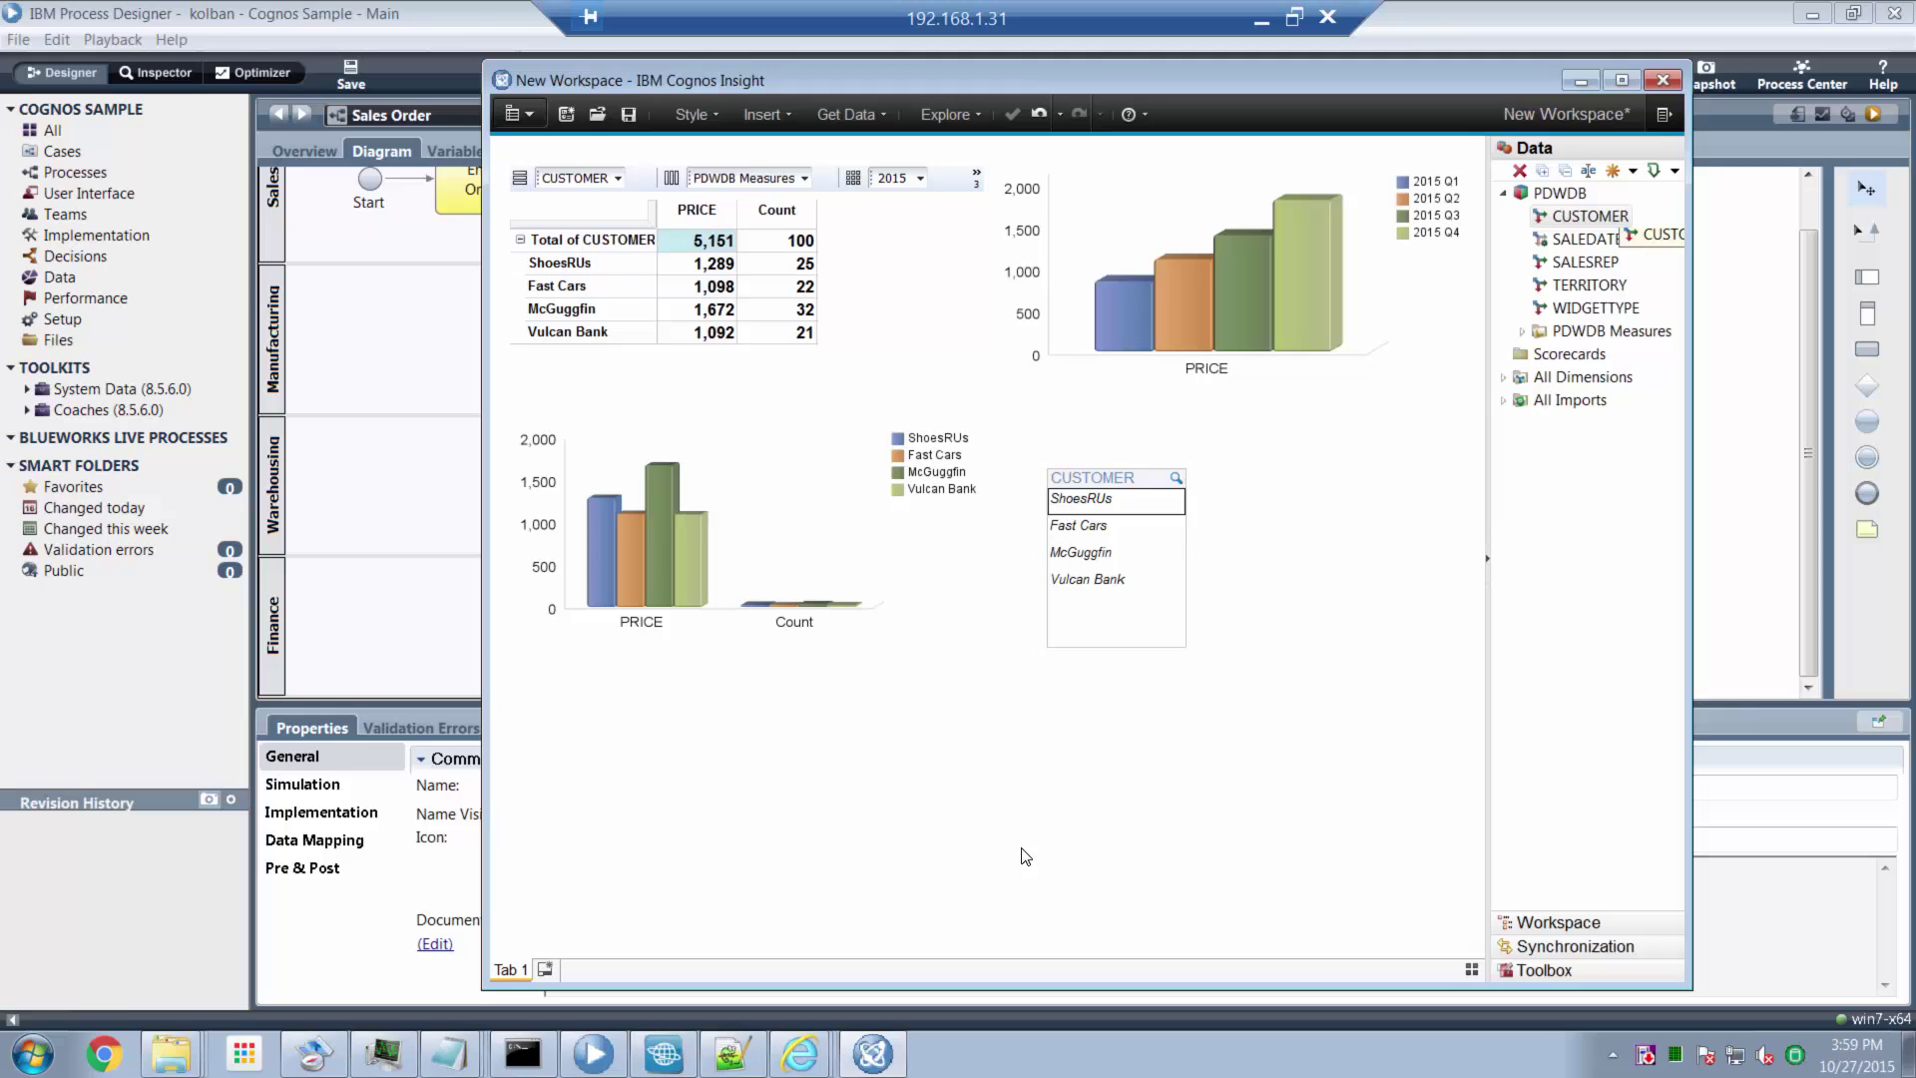
- Multi-select Vulcan Bank, Fast Cars and ShoesRUs in the CUSTOMER list to filter the view
left_click(1082, 552)
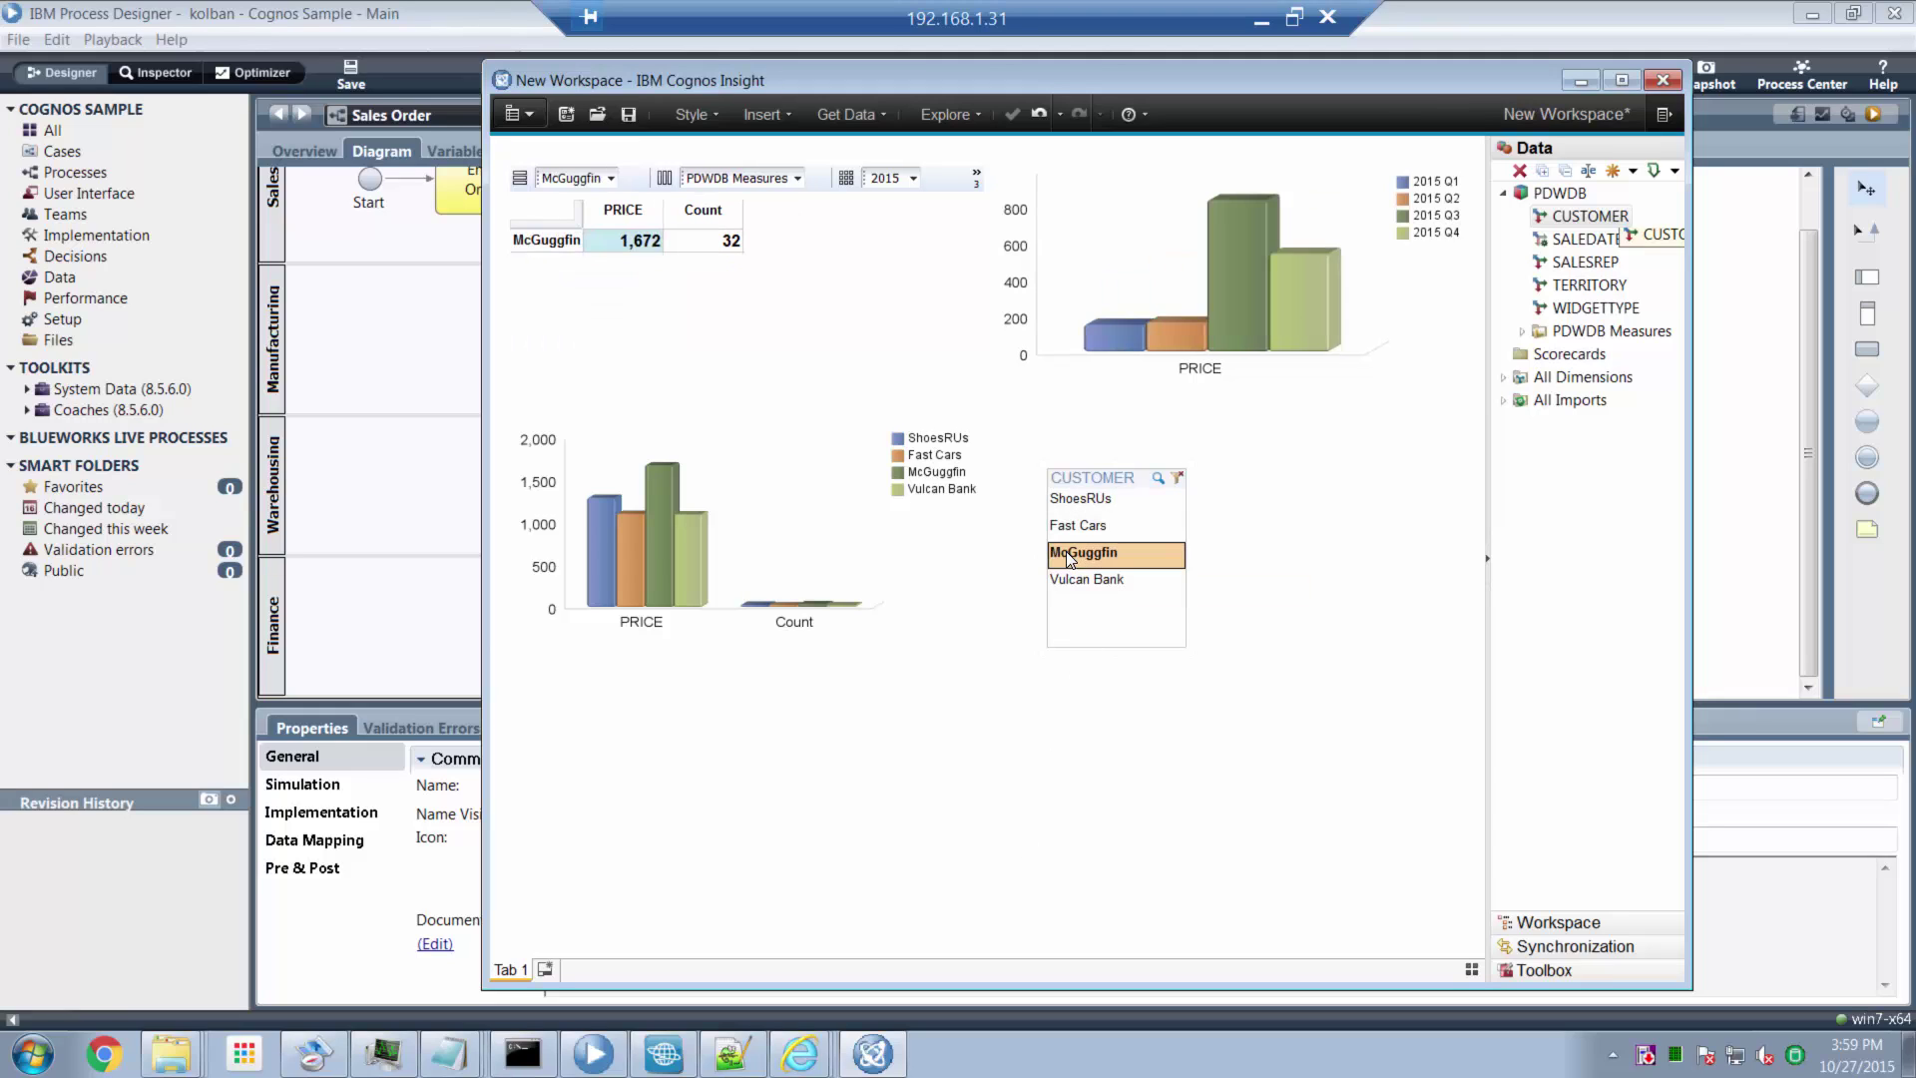
left_click(1072, 528)
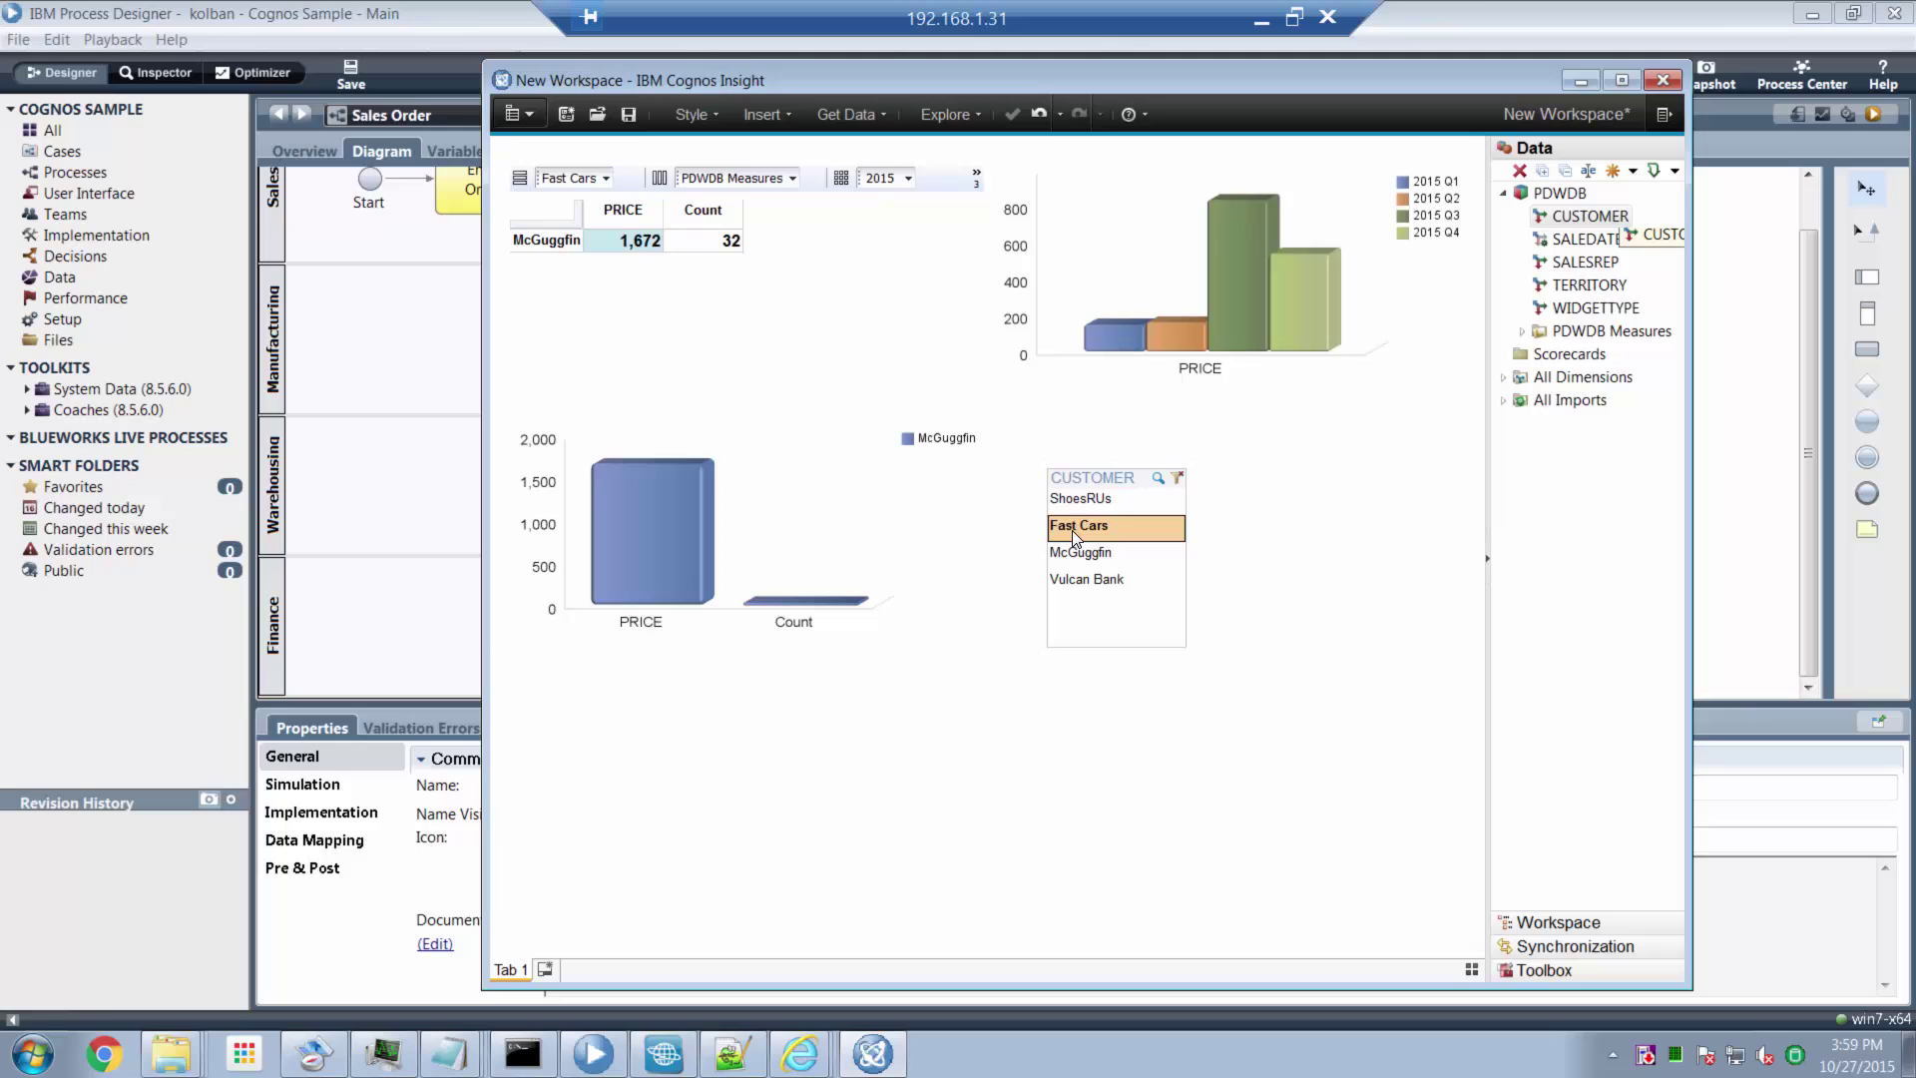
left_click(1084, 498)
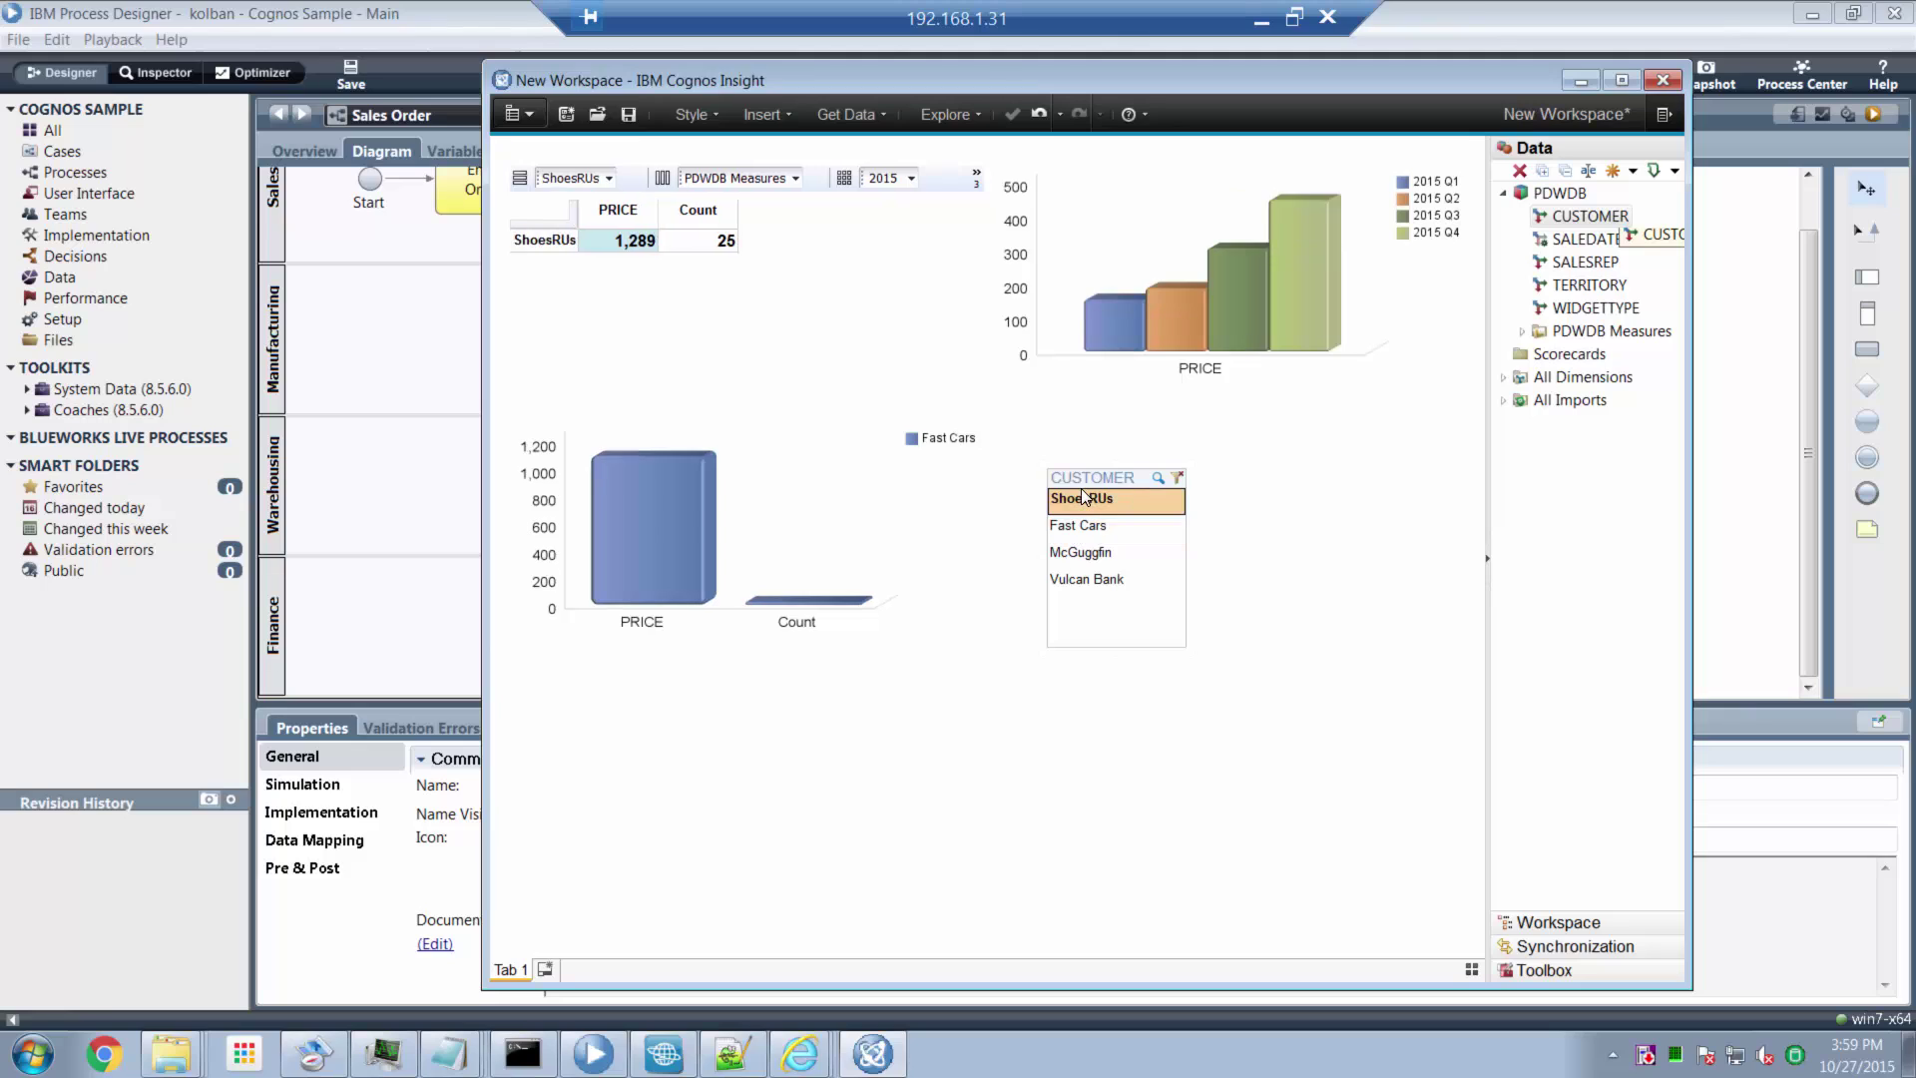
left_click(1076, 579)
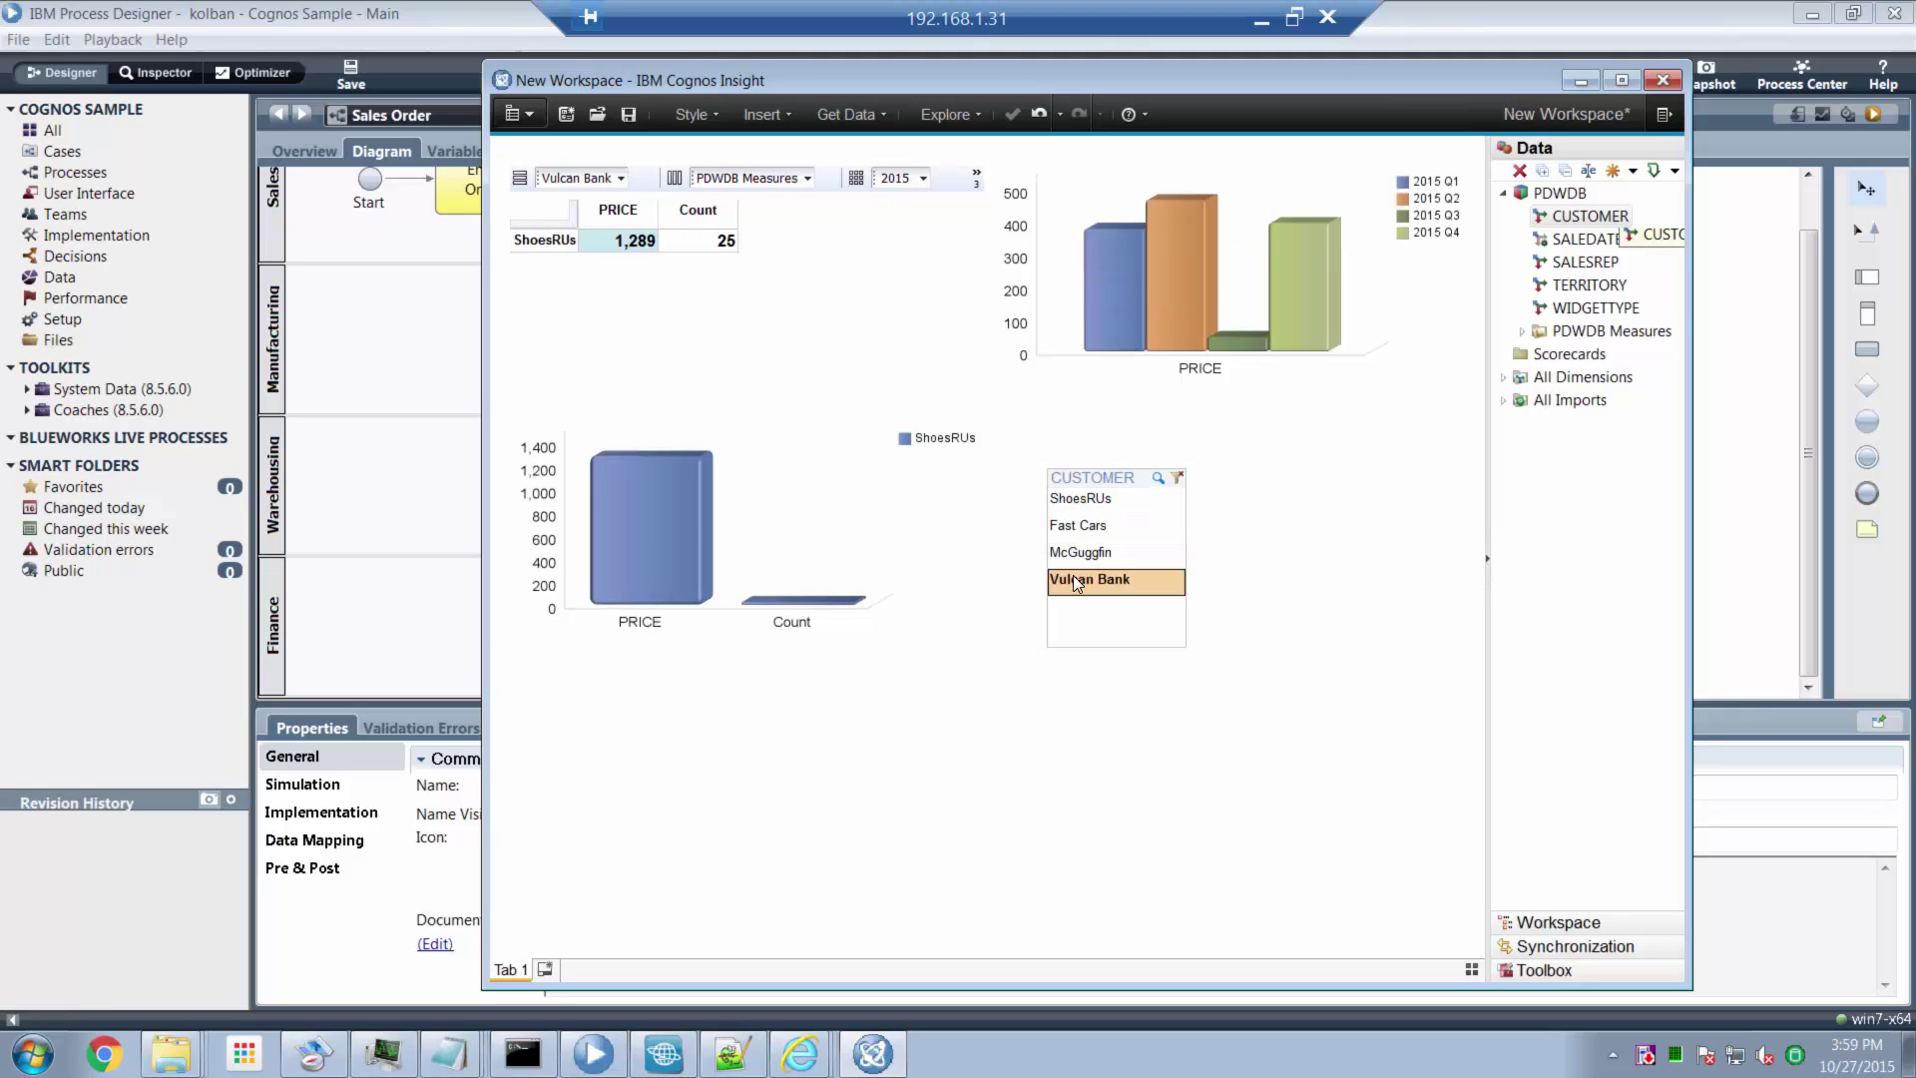
left_click(1072, 524, "ctrl")
left_click(1070, 501, "ctrl")
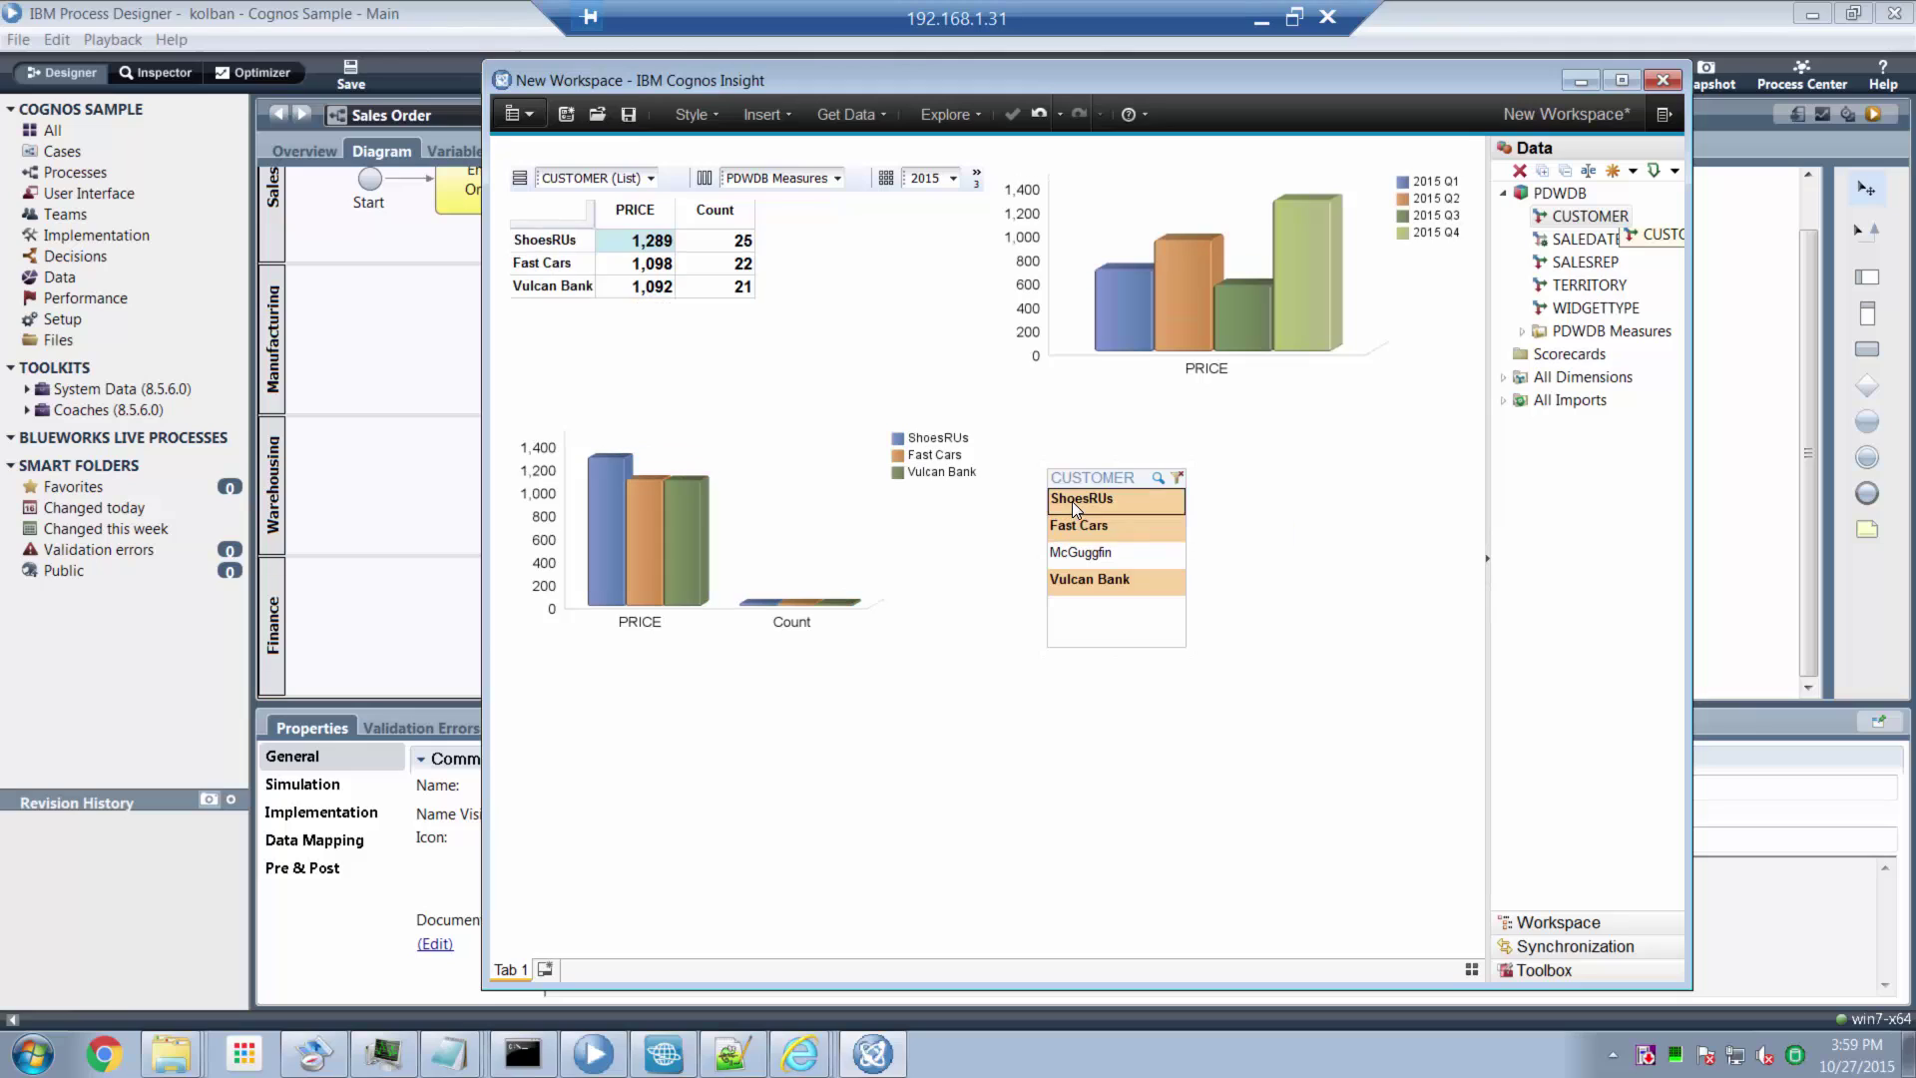
left_click(806, 449)
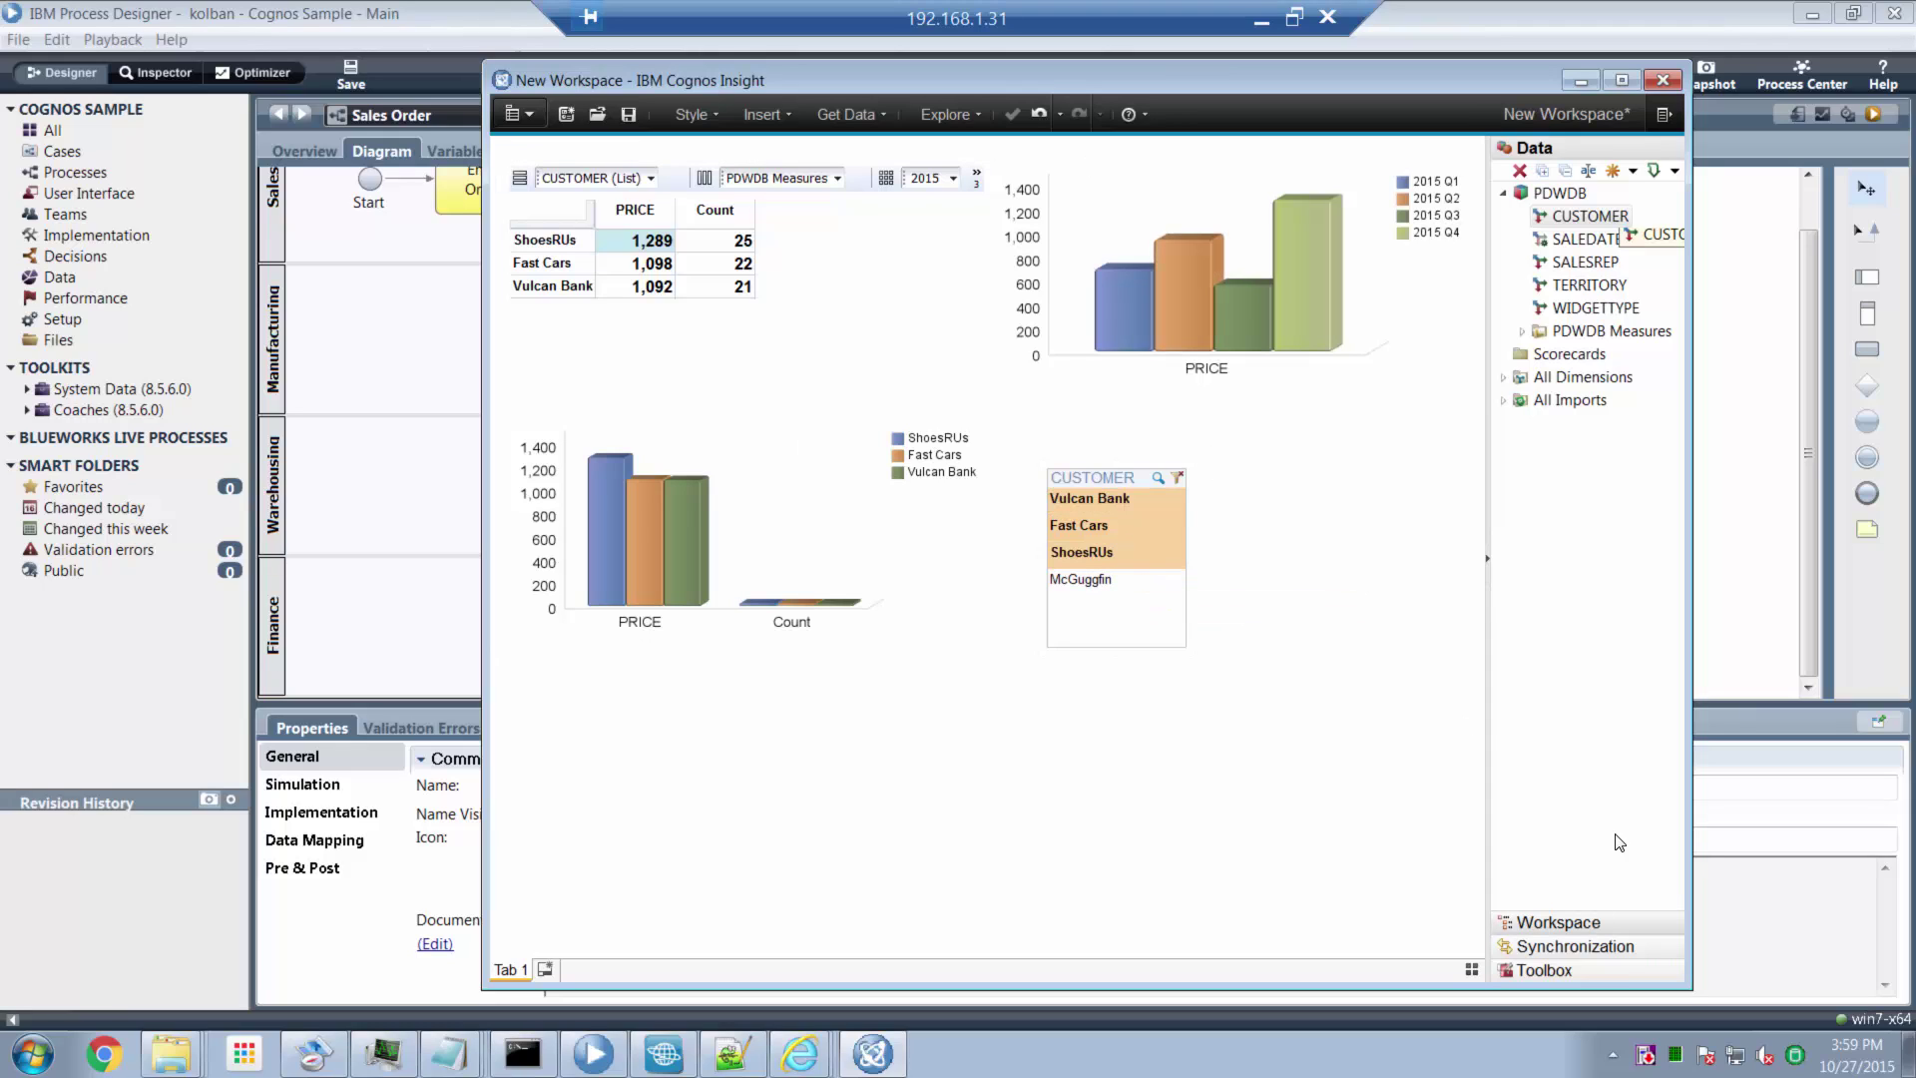
- Create an empty Tab 2, look at it, and return to Tab 1's charts
left_click(585, 208)
left_click(546, 970)
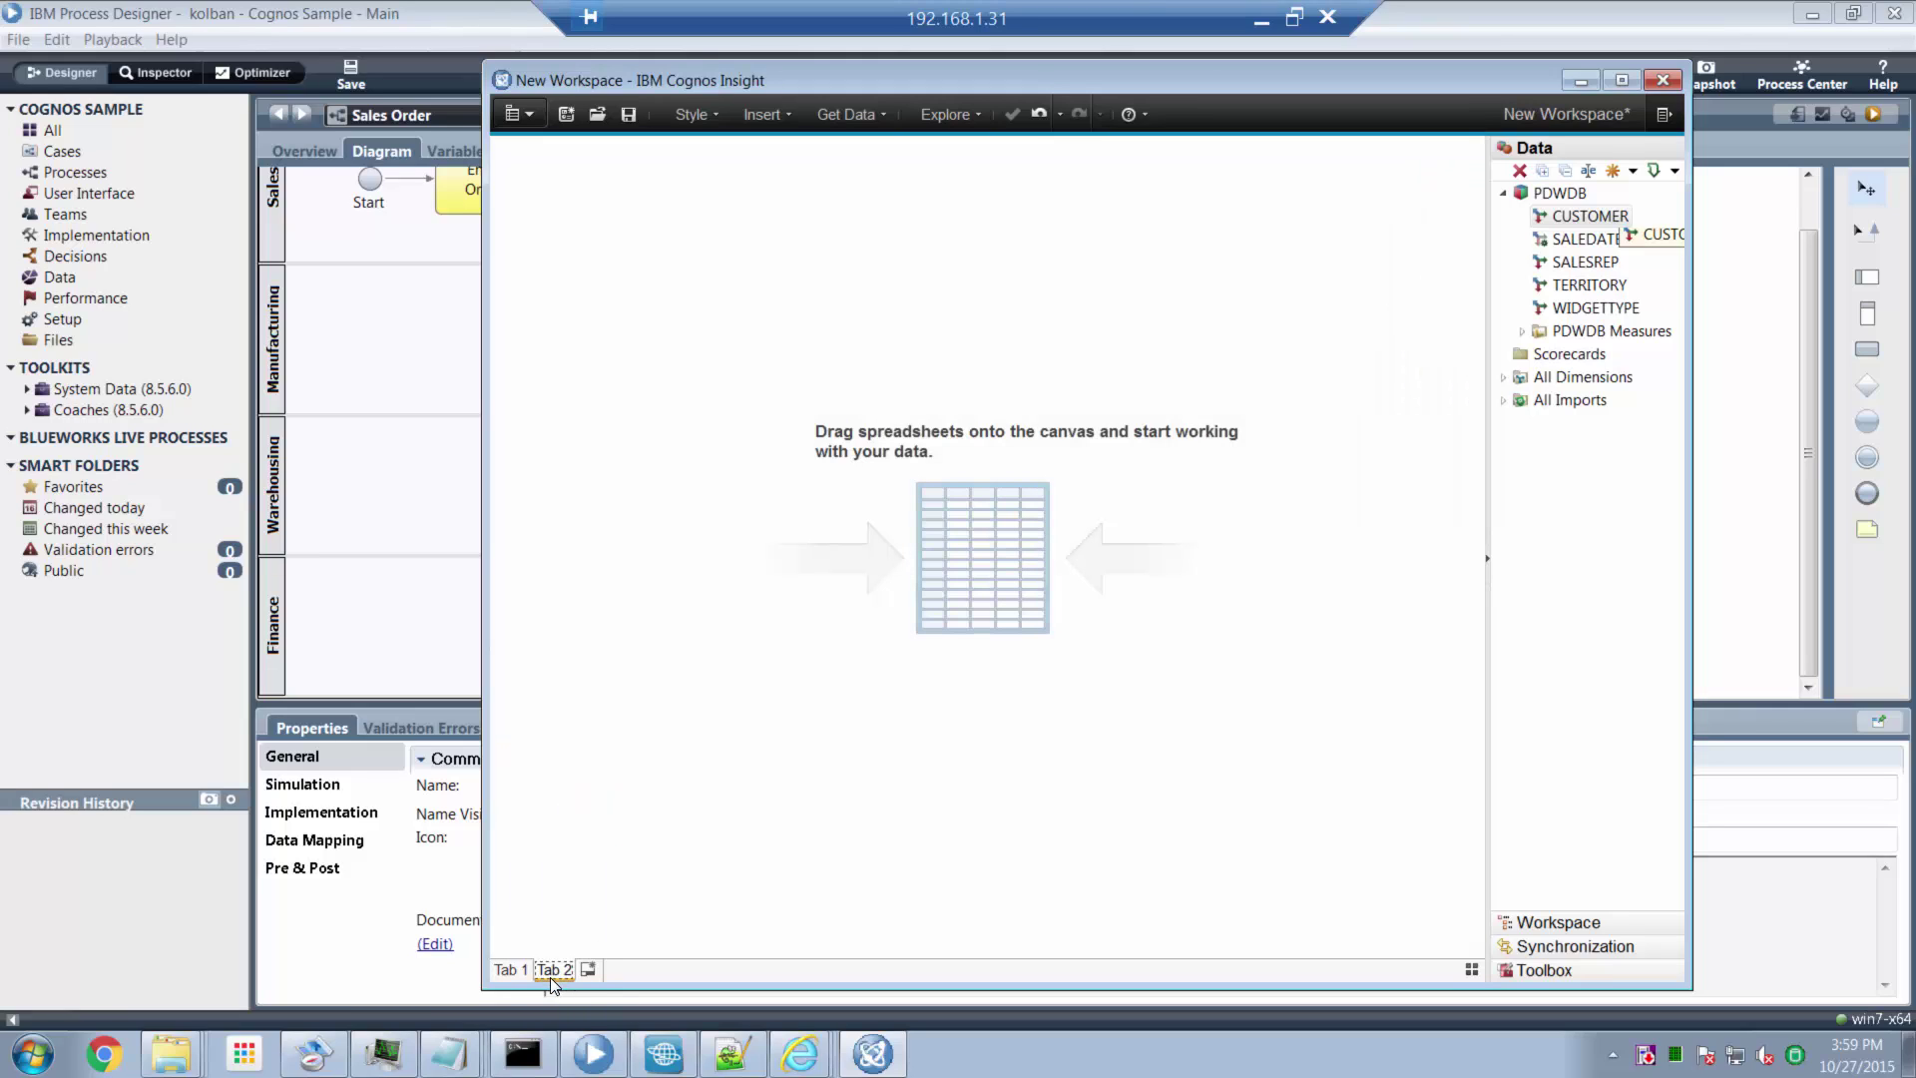
left_click(517, 973)
left_click(555, 970)
left_click(519, 970)
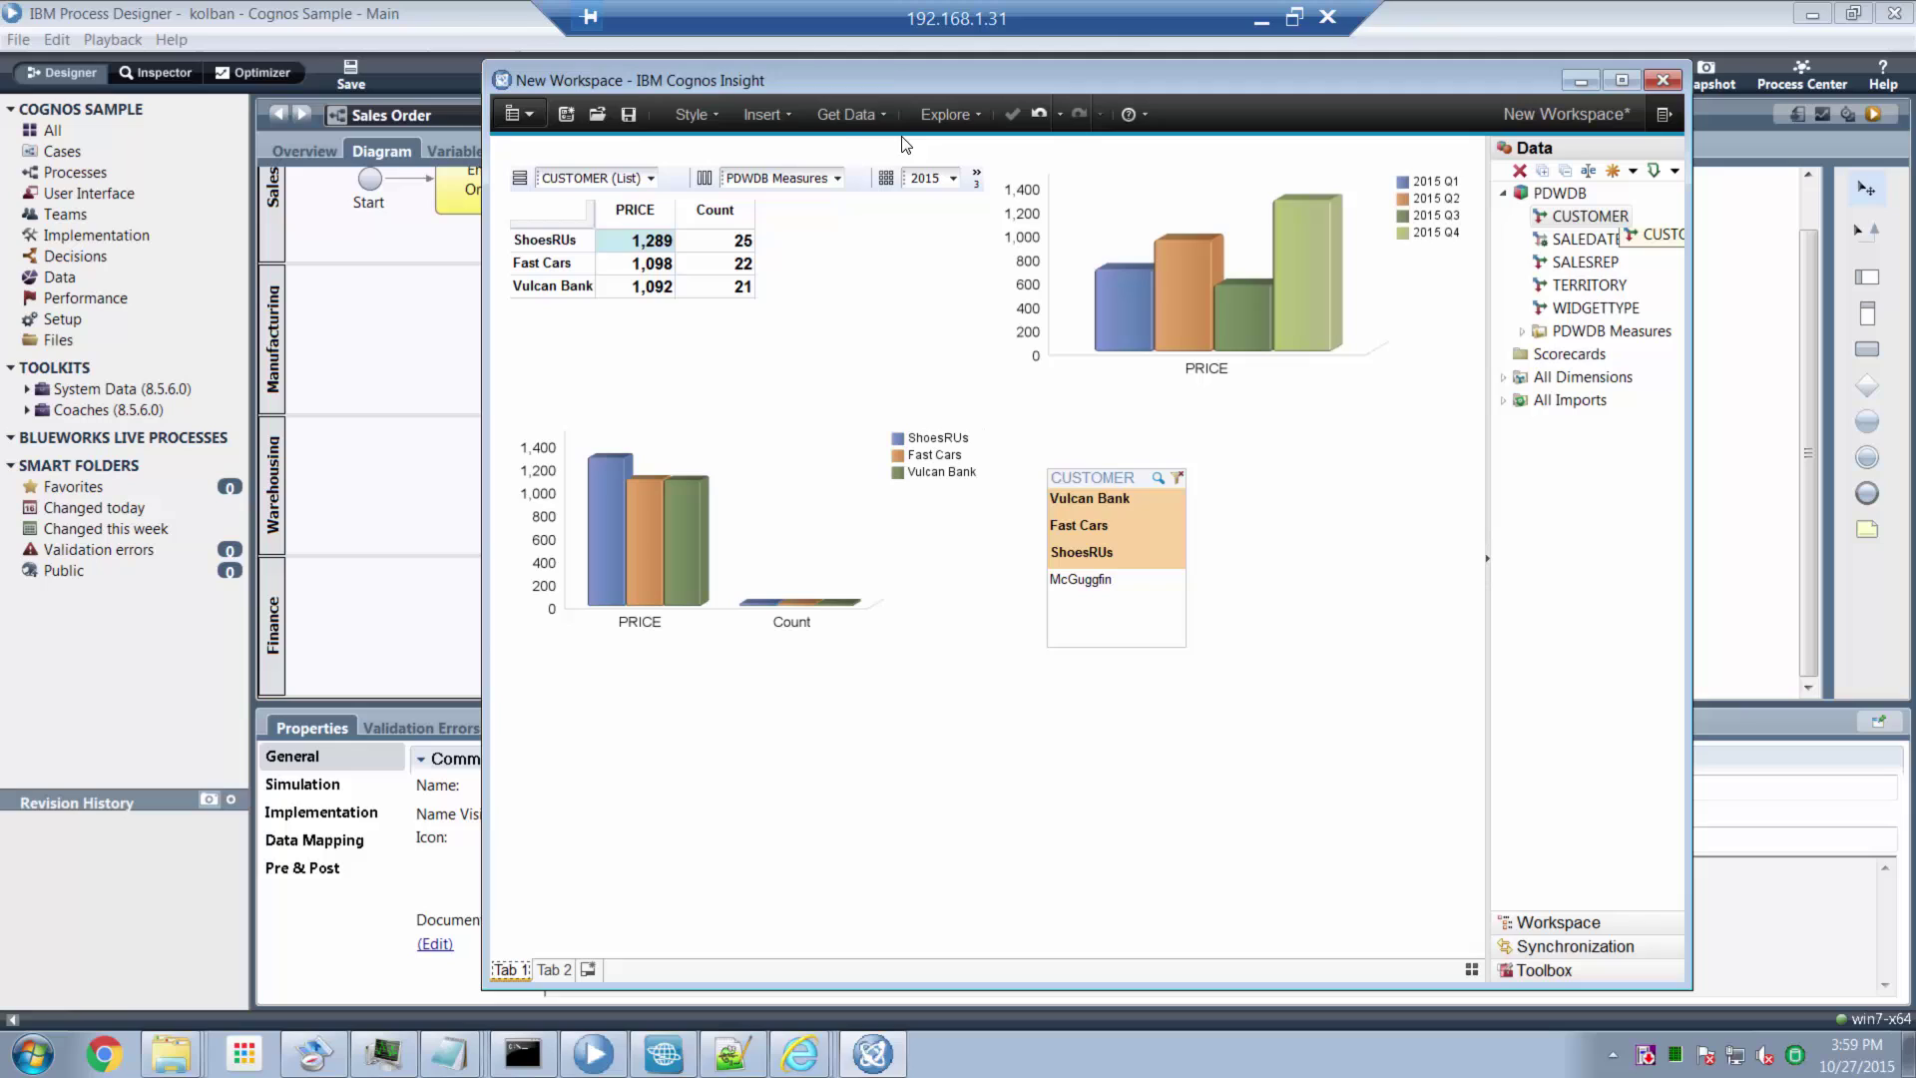
left_click(698, 195)
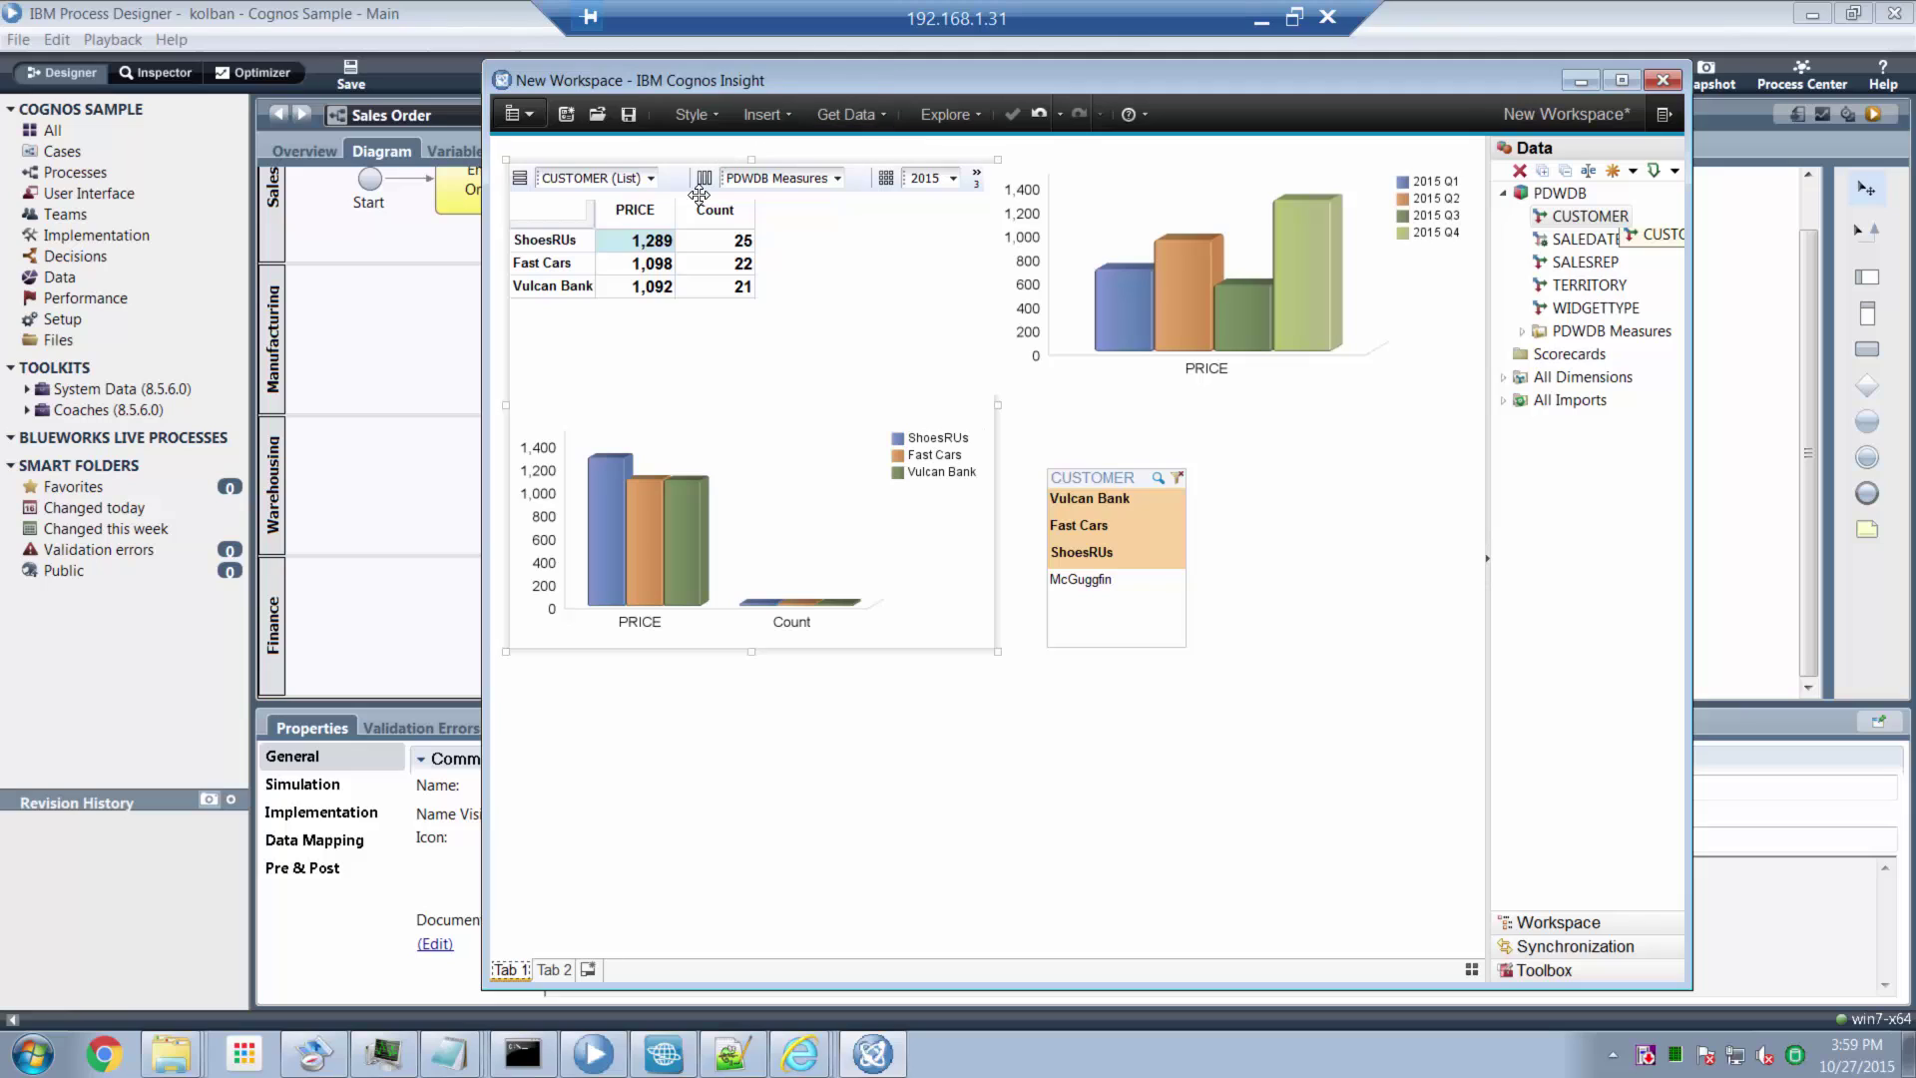
- Insert a text widget below the charts reading 'This Is My Test Page'
right_click(1150, 780)
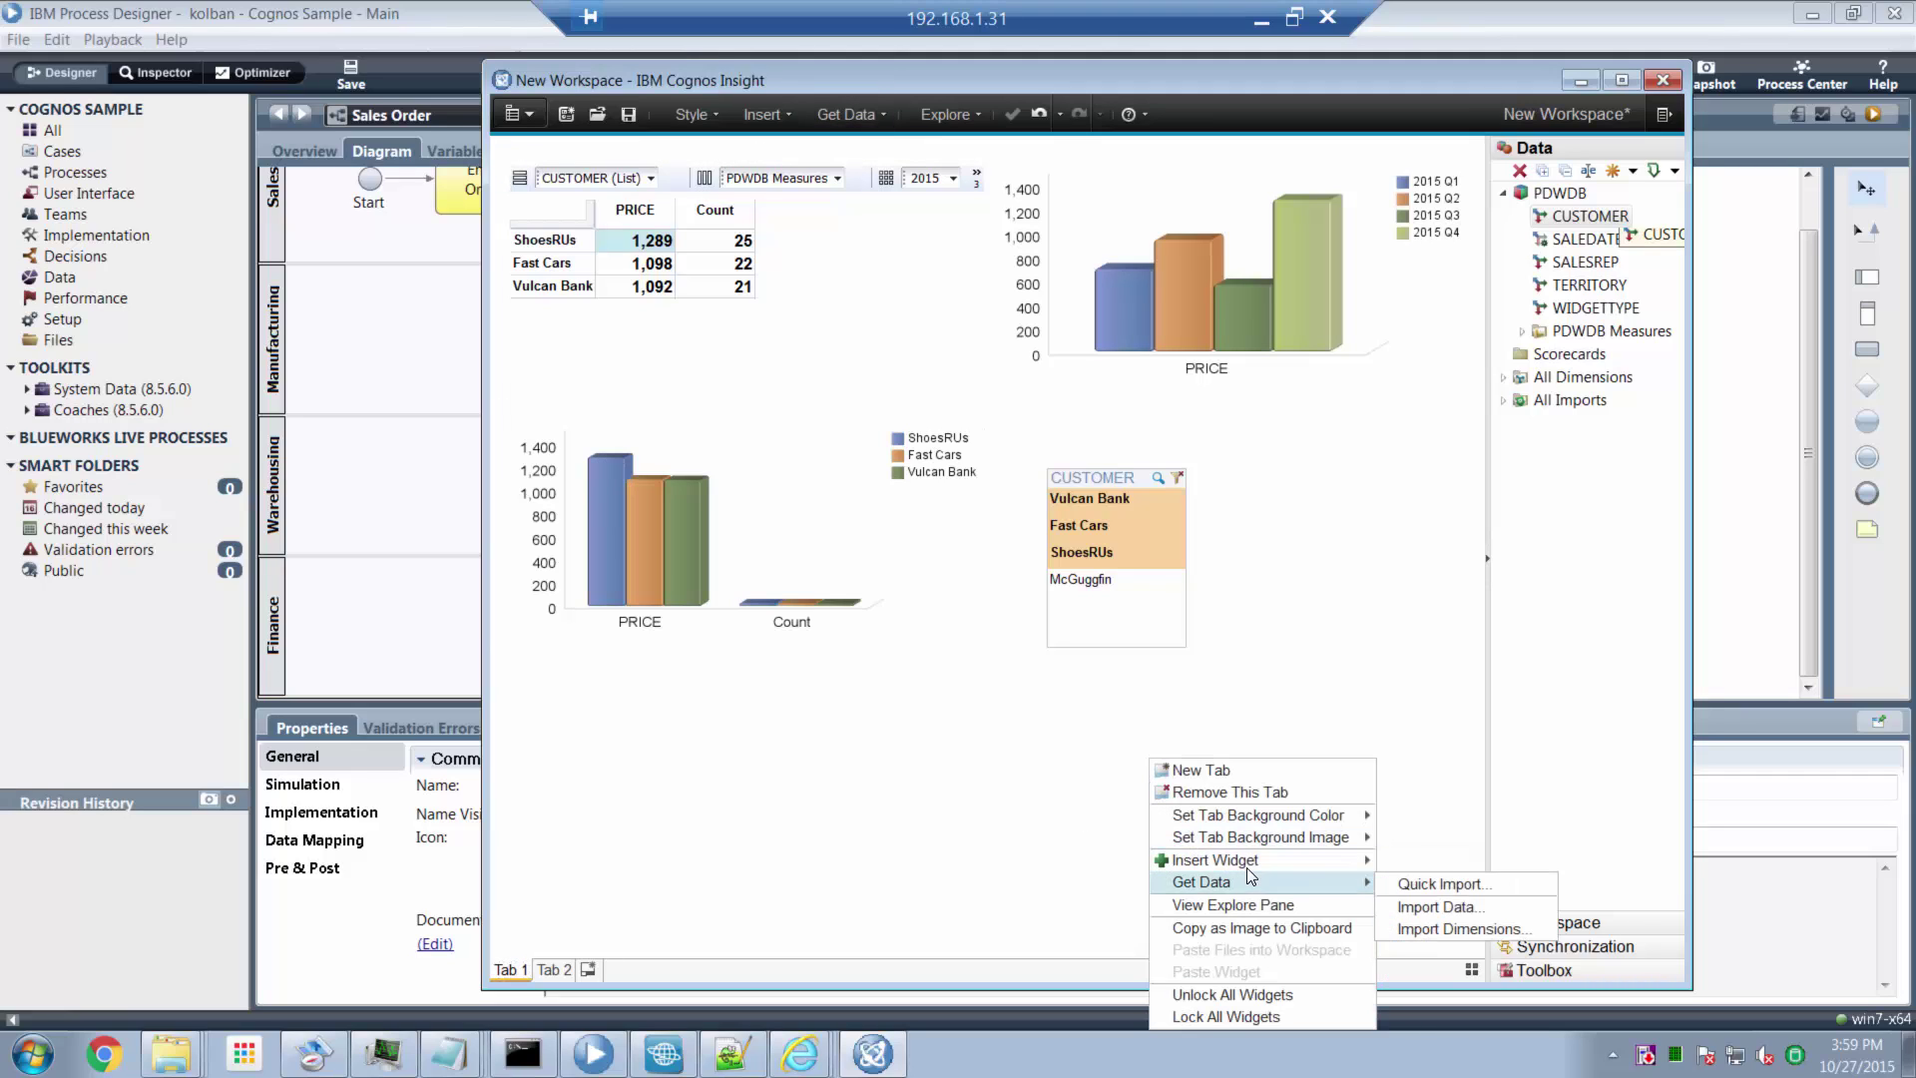
mouse_move(1249, 873)
left_click(1413, 949)
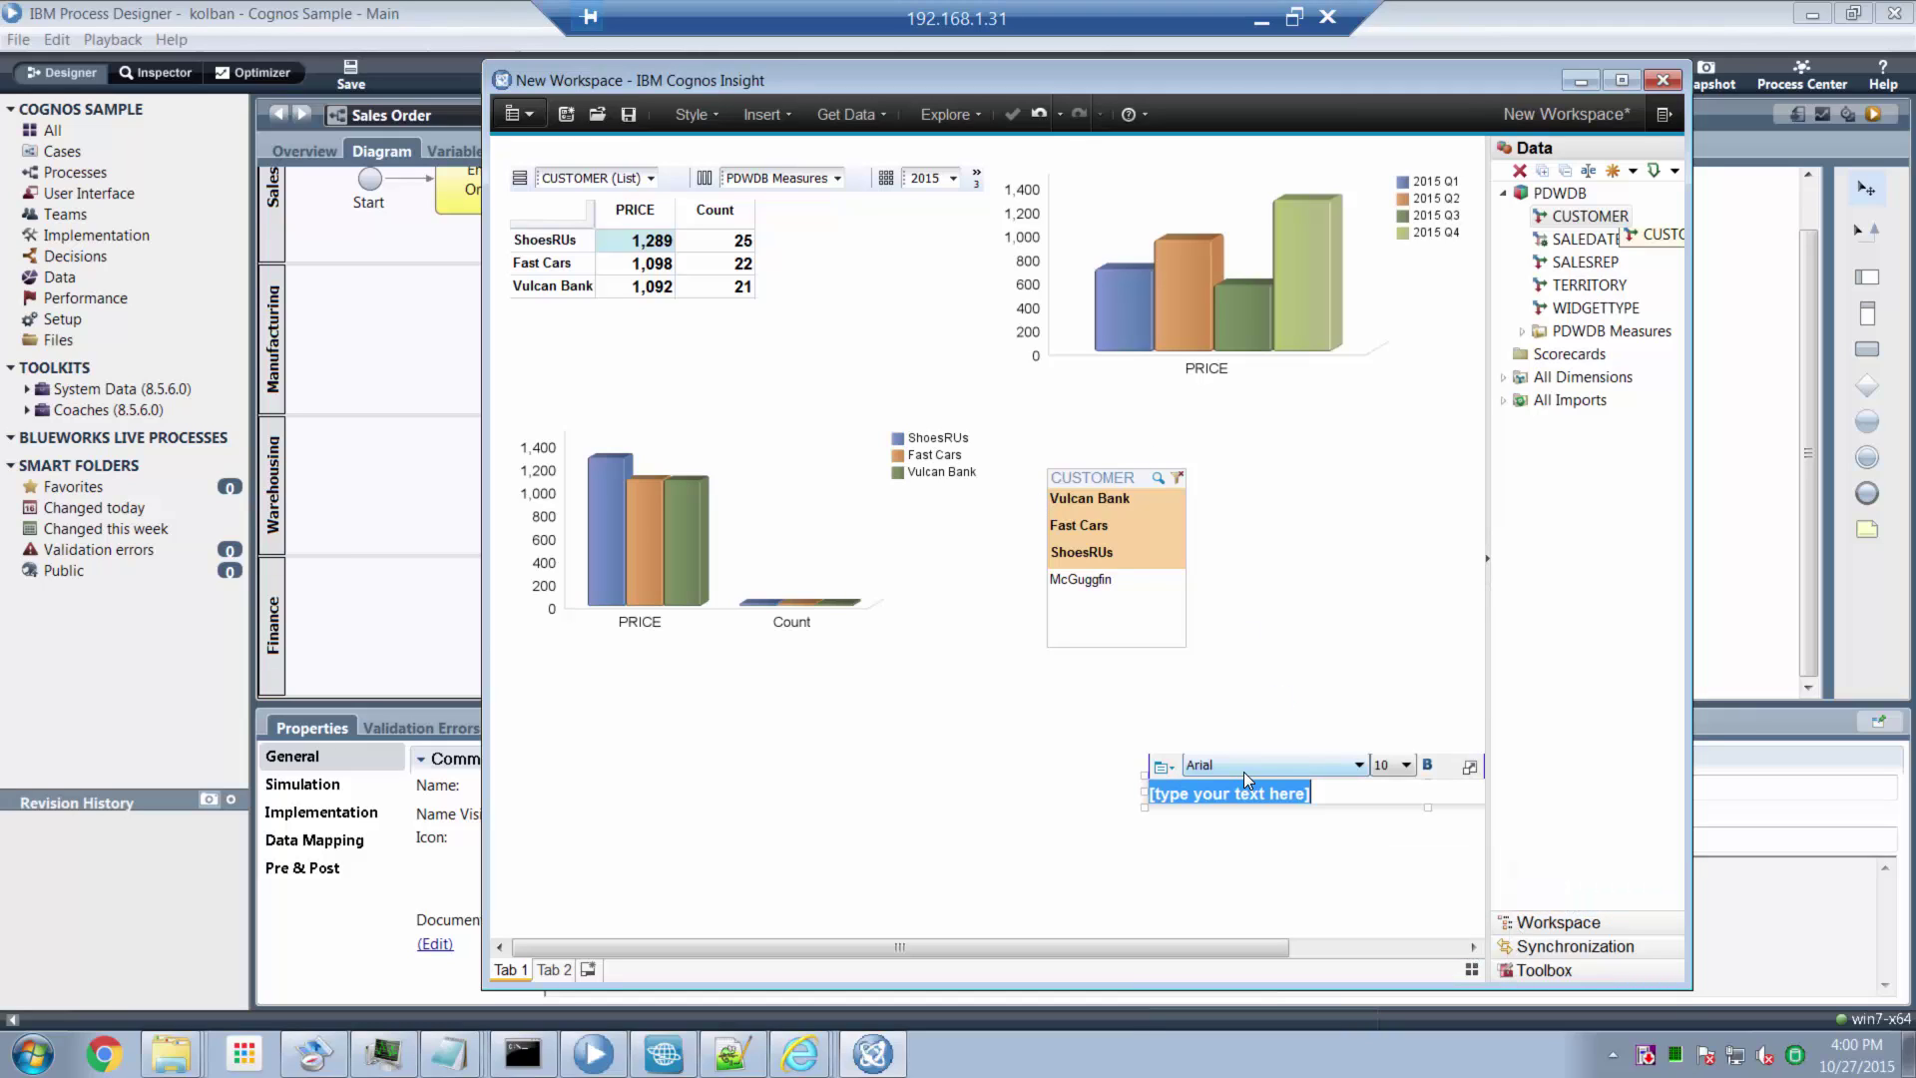
type("This")
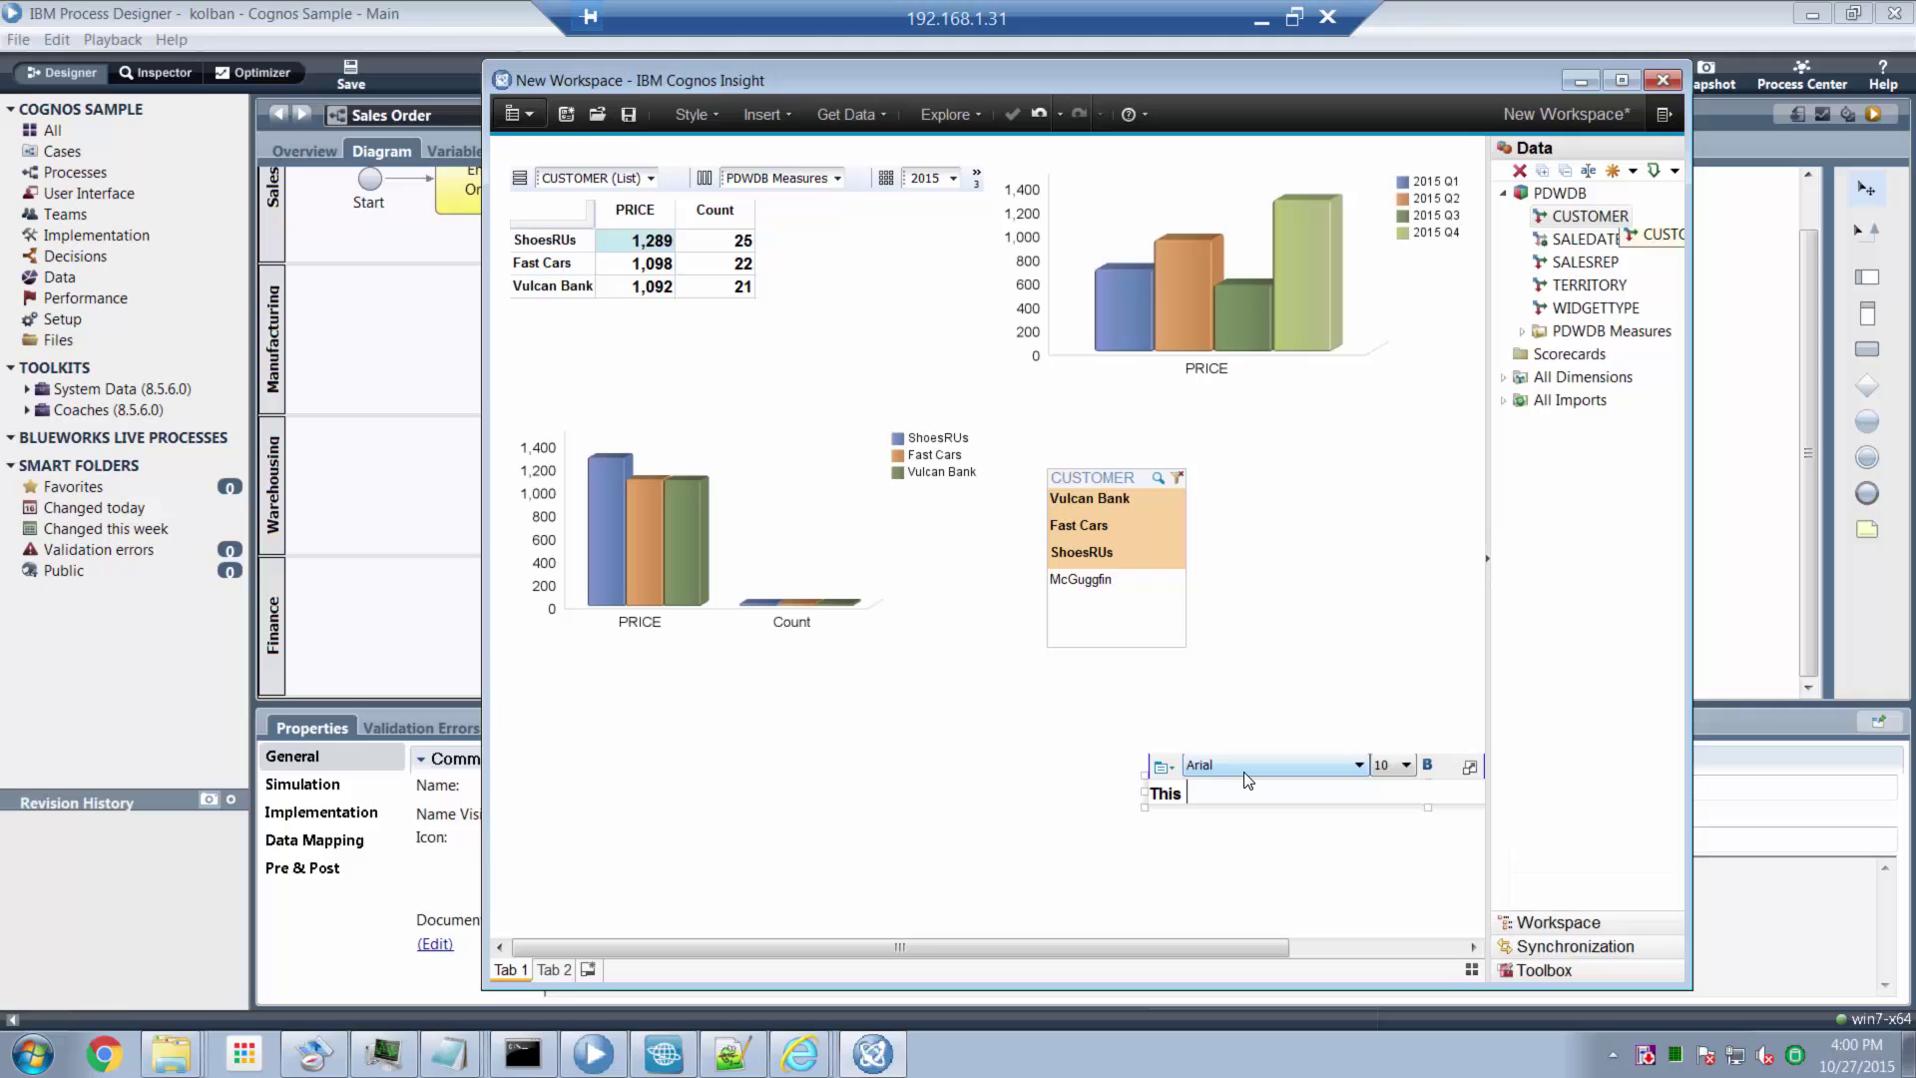
type(" Is My Test Page")
- Set the title text to font size 26 and move the widget left beneath the charts
key("ctrl+a")
left_click(1407, 767)
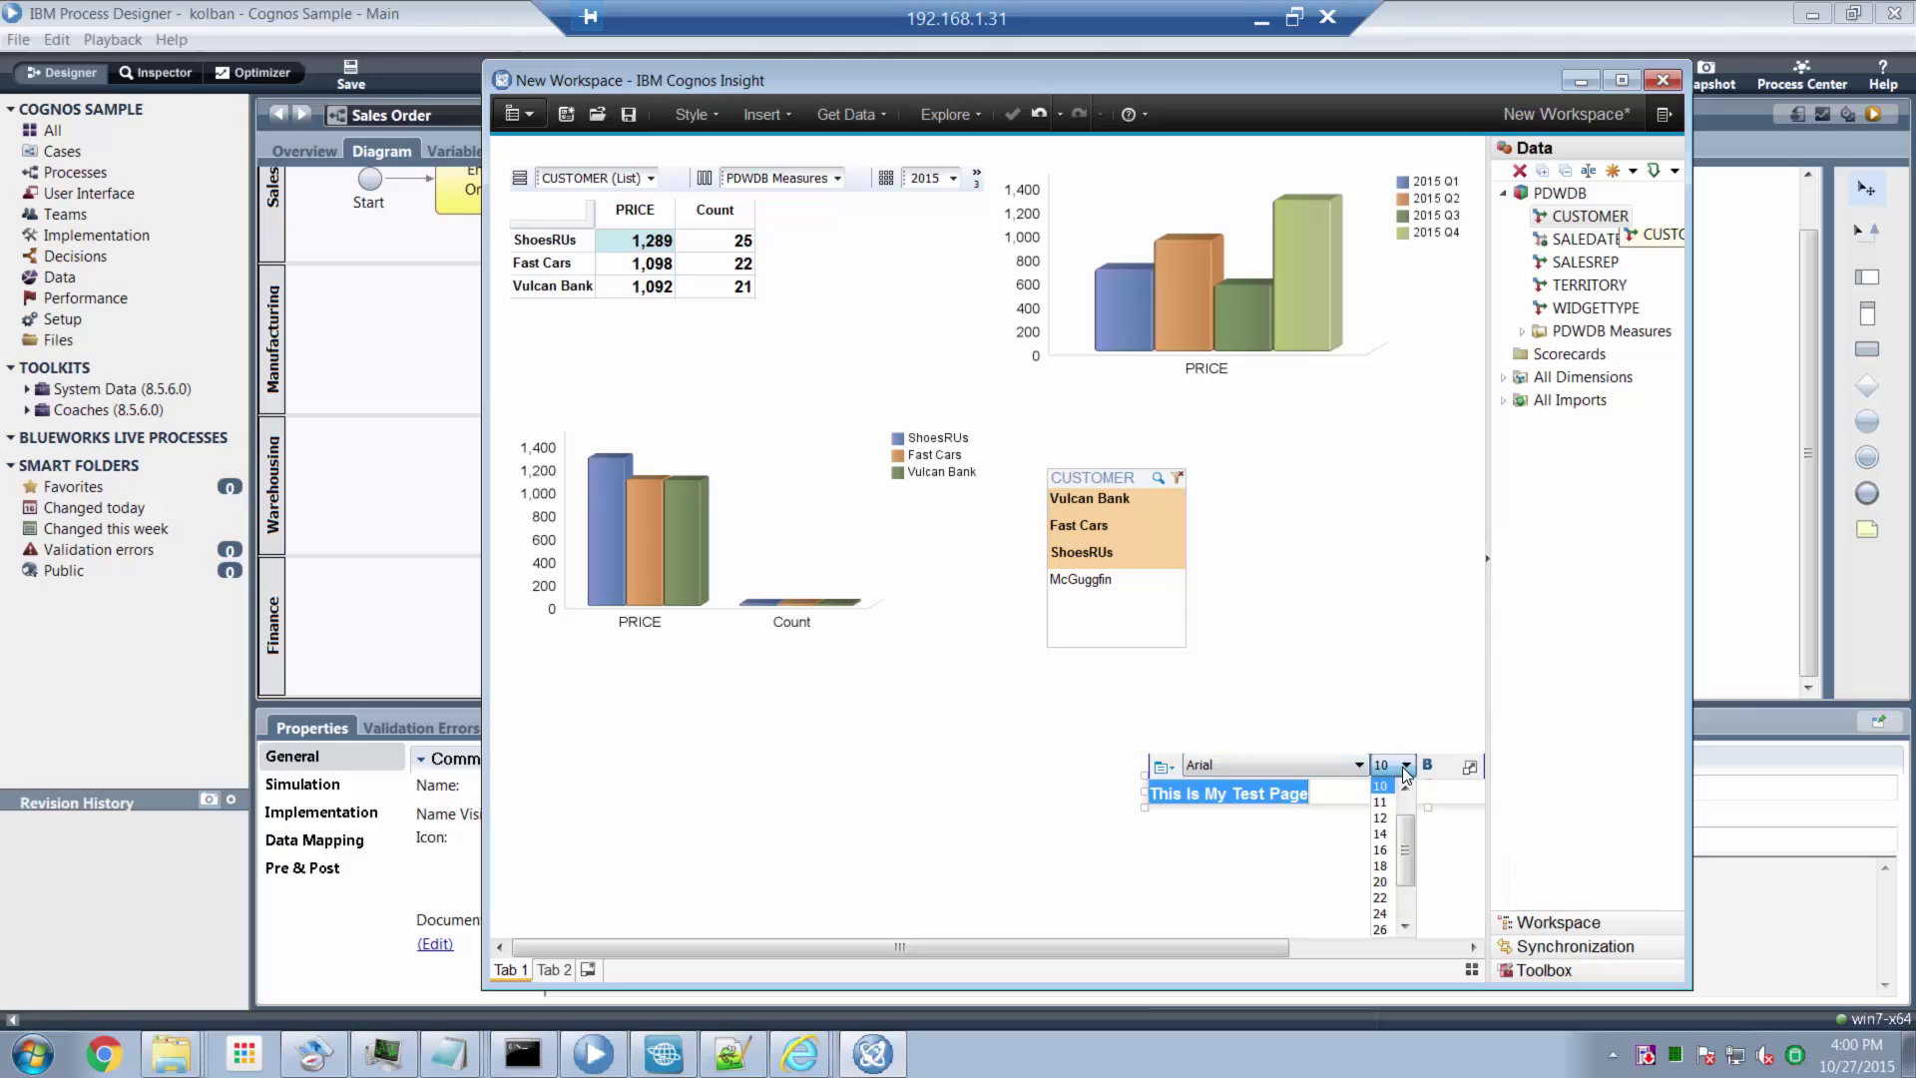
left_click(1378, 935)
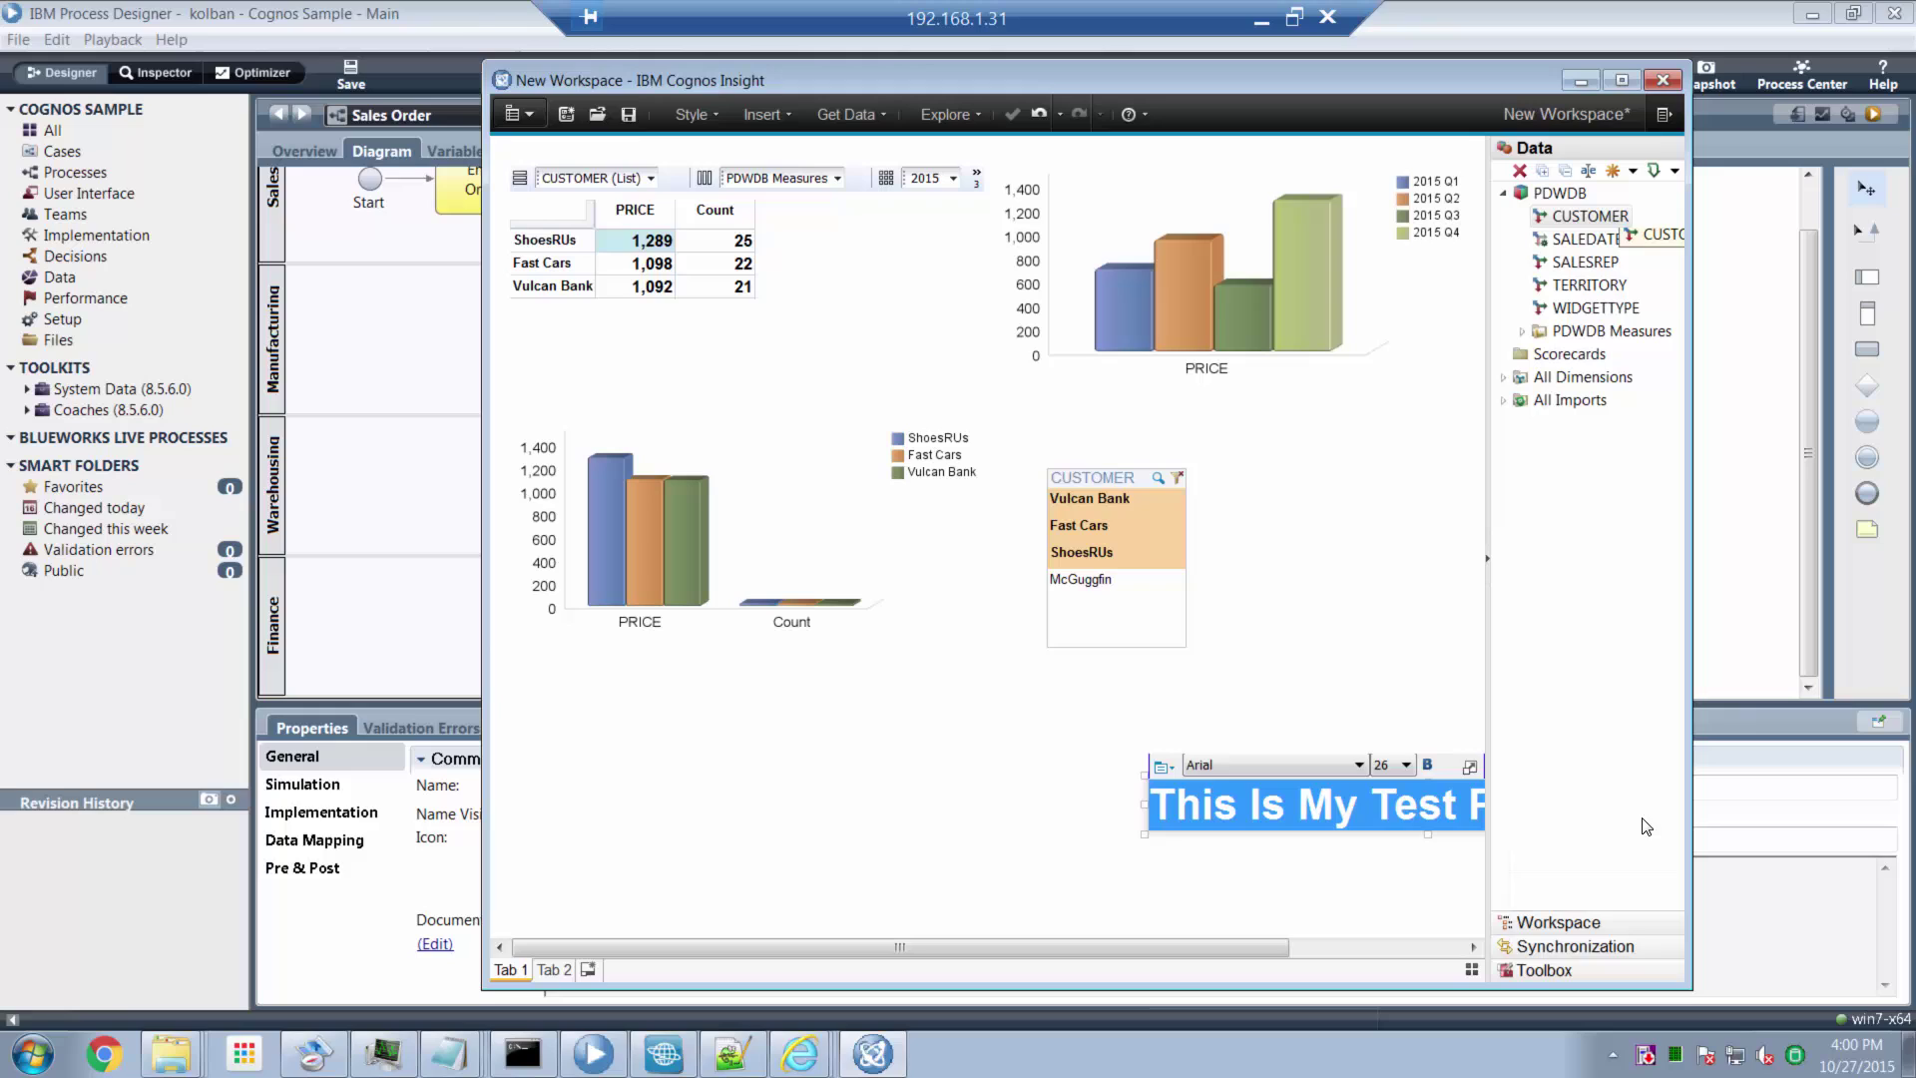
left_click_drag(1445, 768, 824, 772)
key("shift+F10")
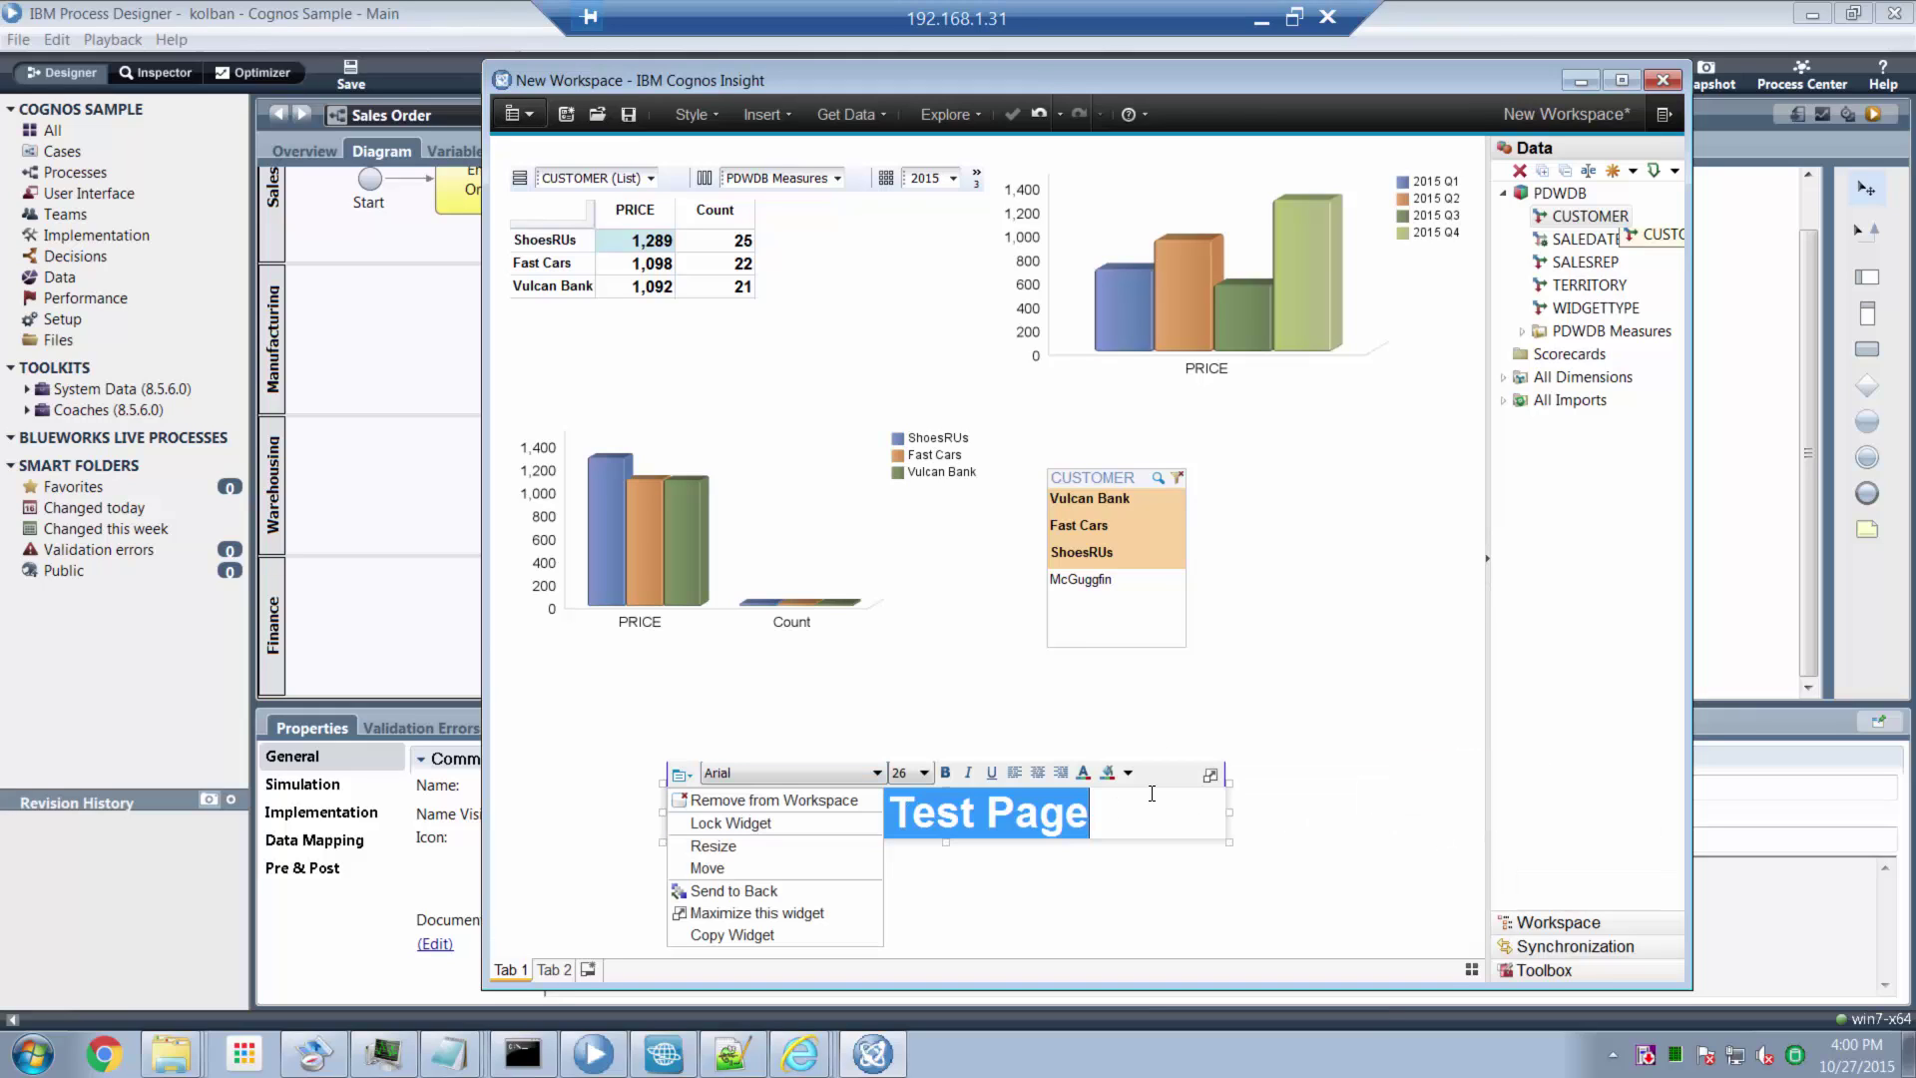
left_click(788, 824)
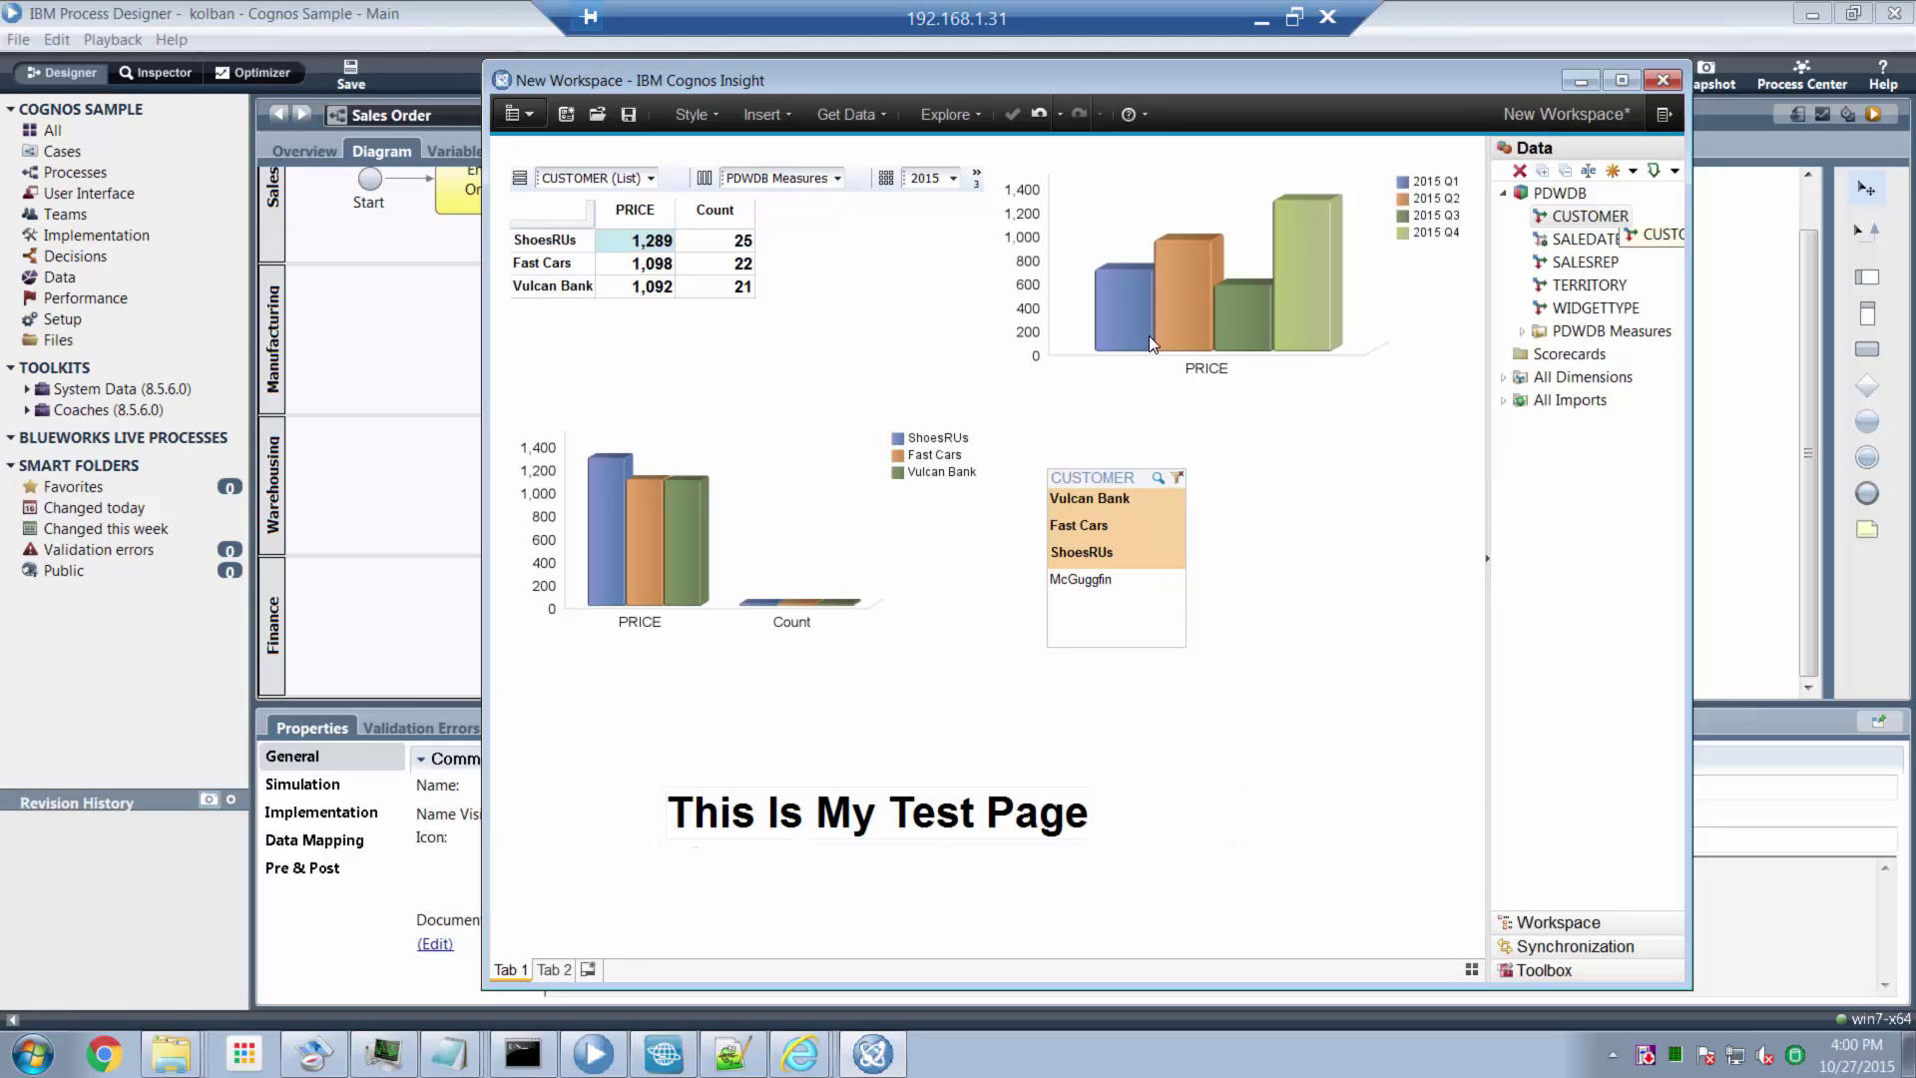
- Apply the Grayscale colour palette to the left chart widget
left_click(746, 539)
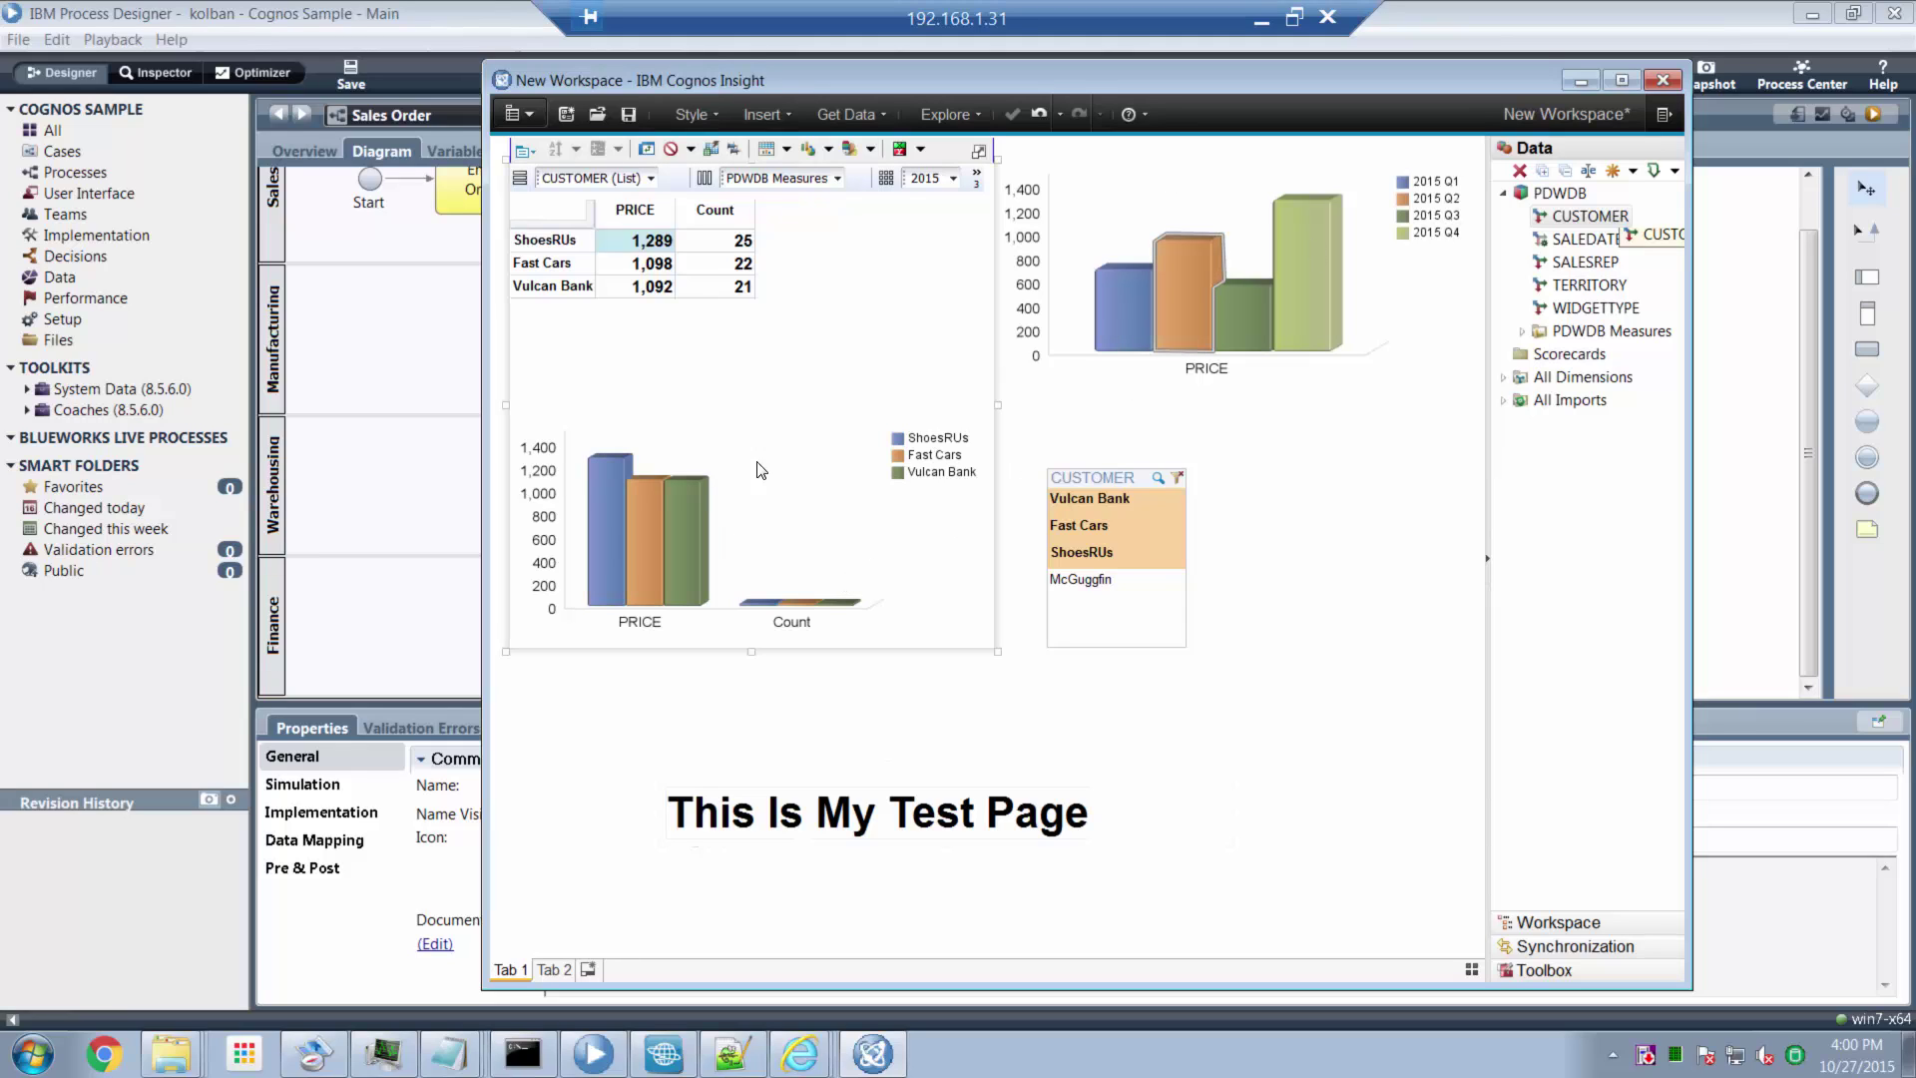
left_click(869, 149)
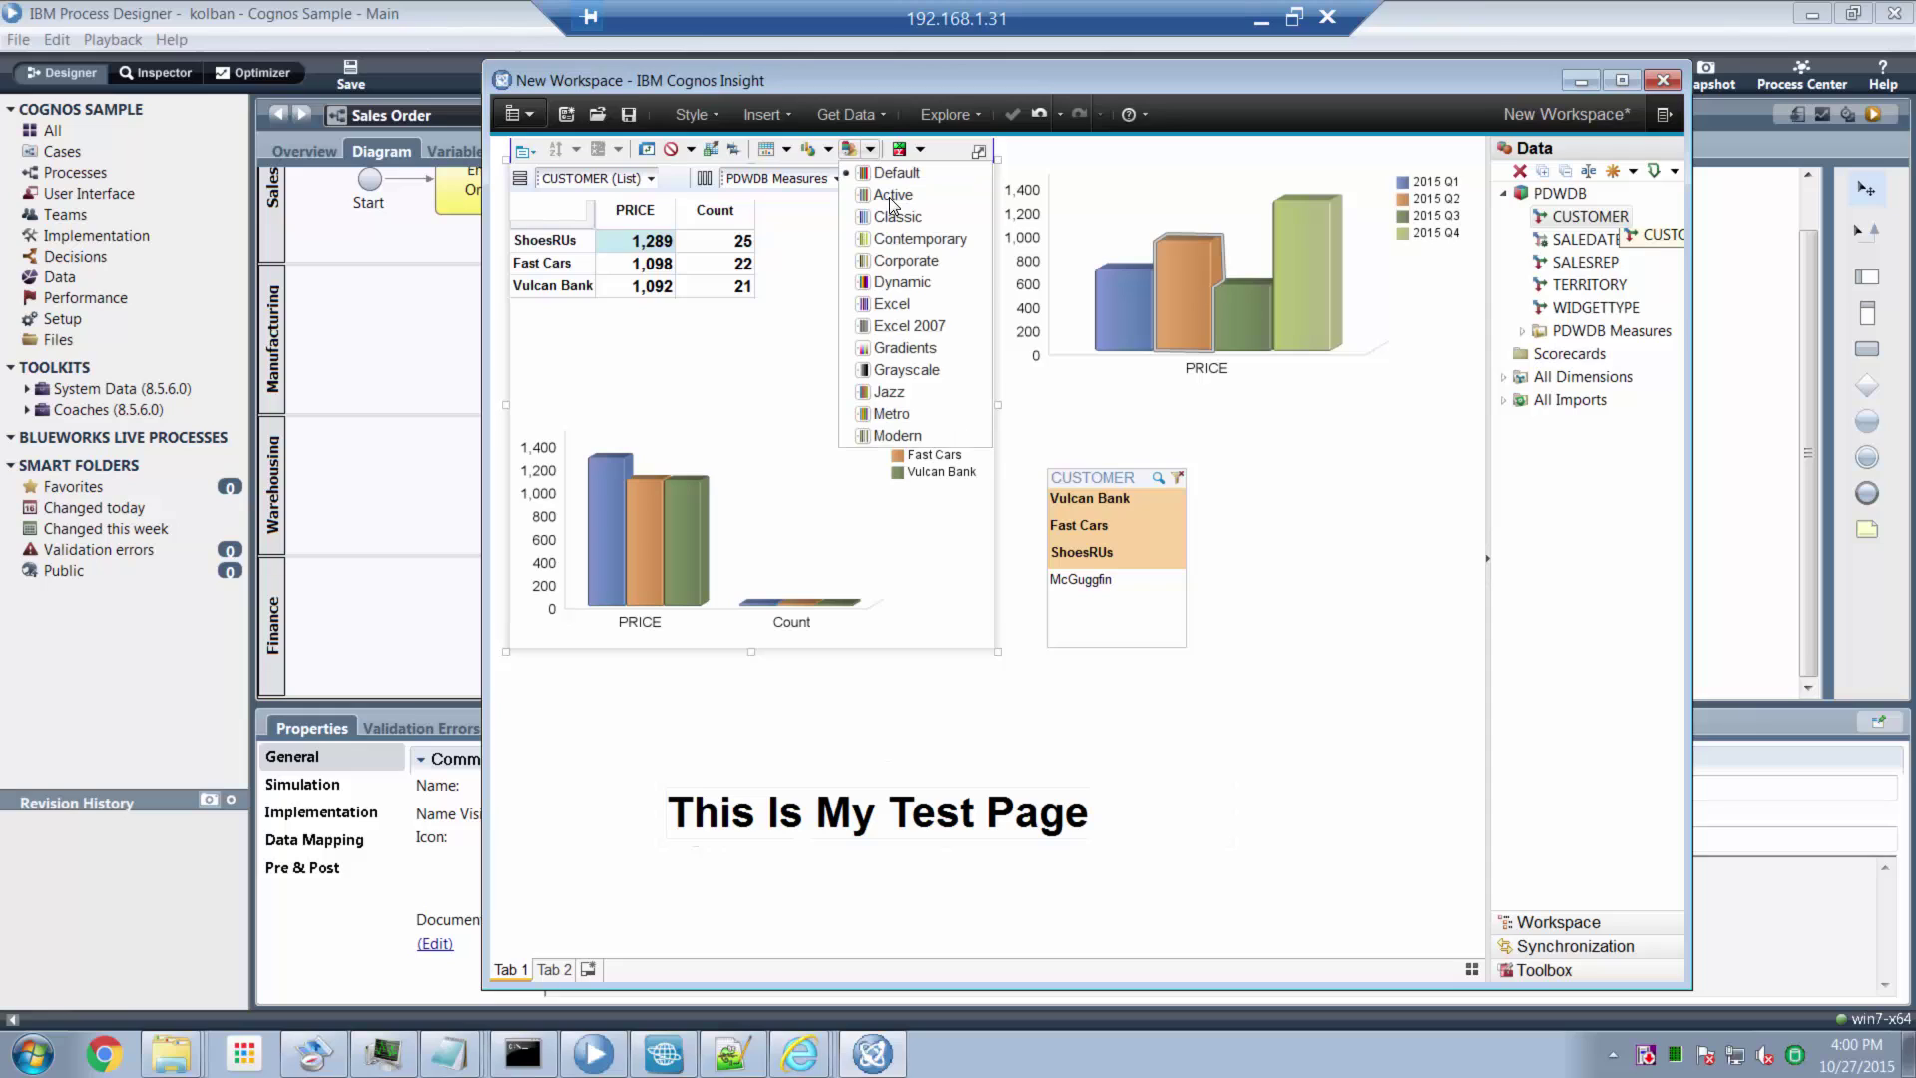
left_click(892, 197)
left_click(869, 149)
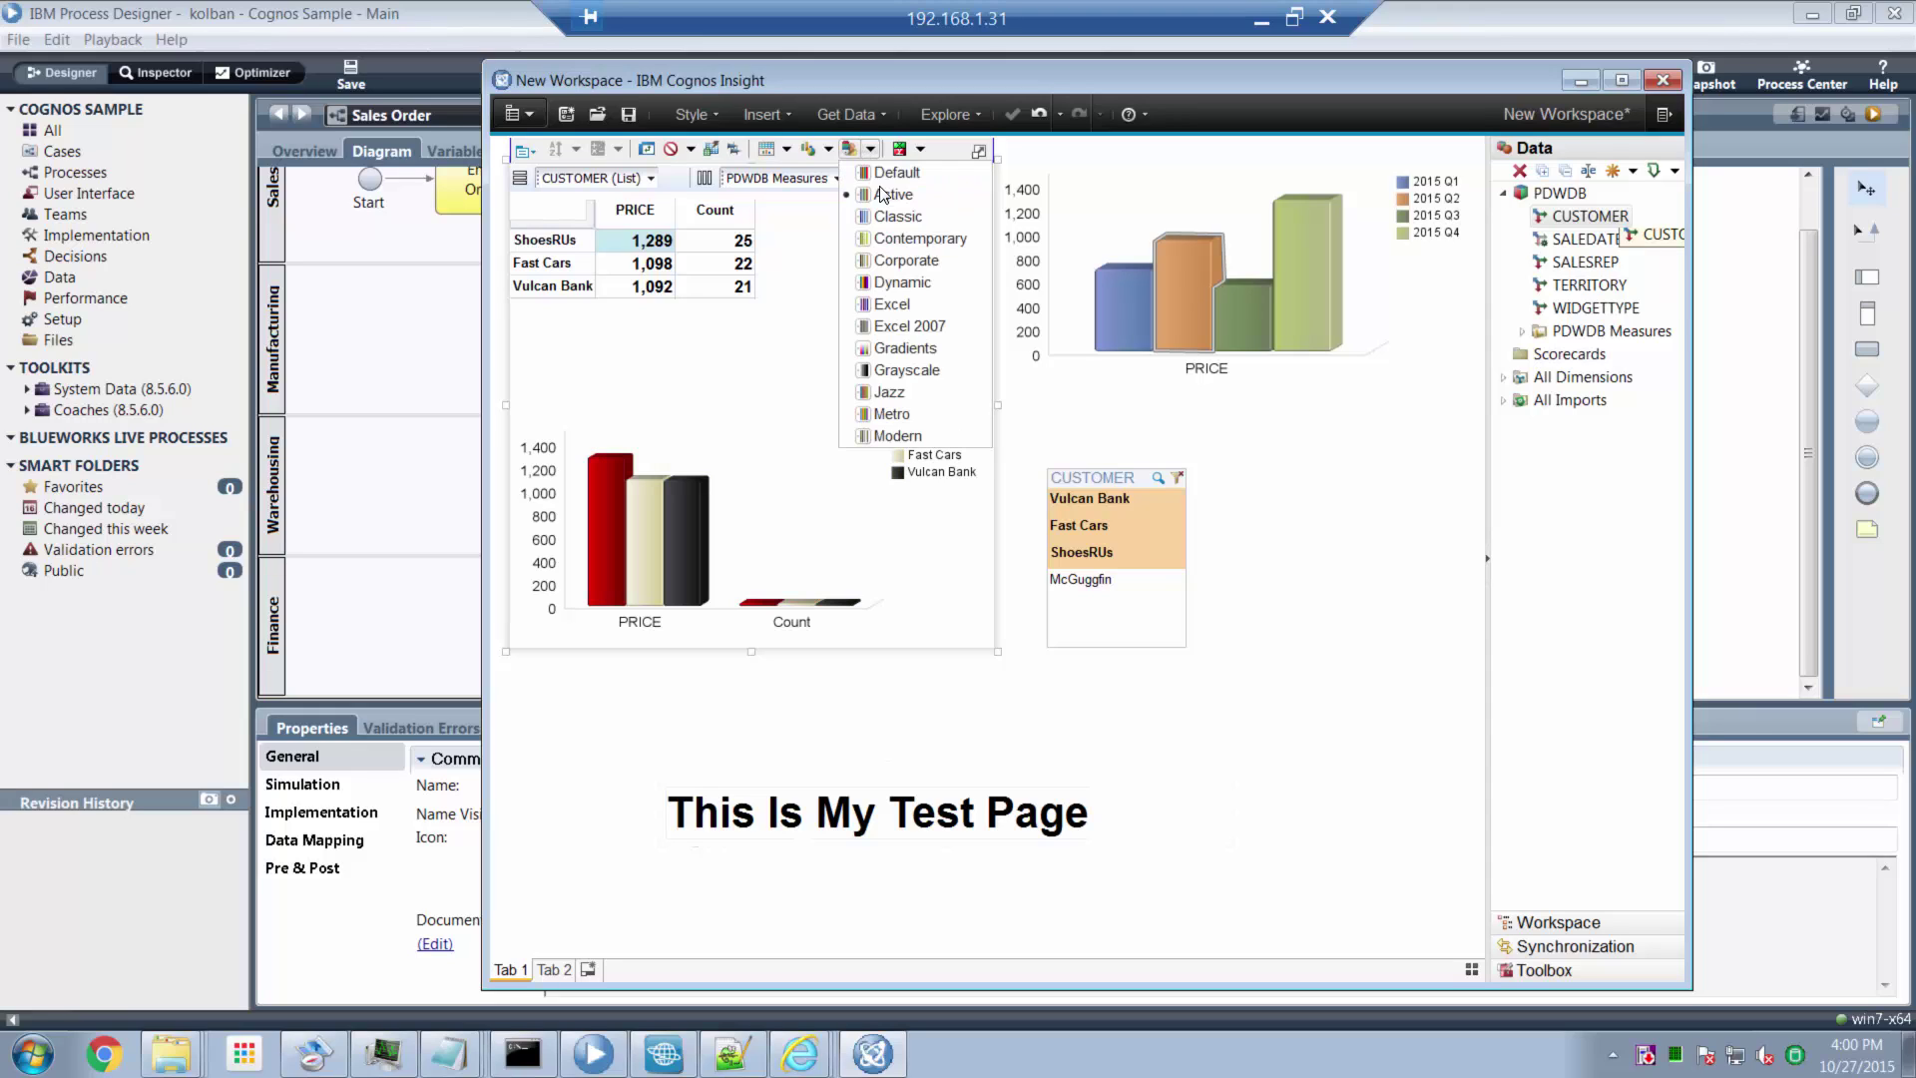
left_click(894, 371)
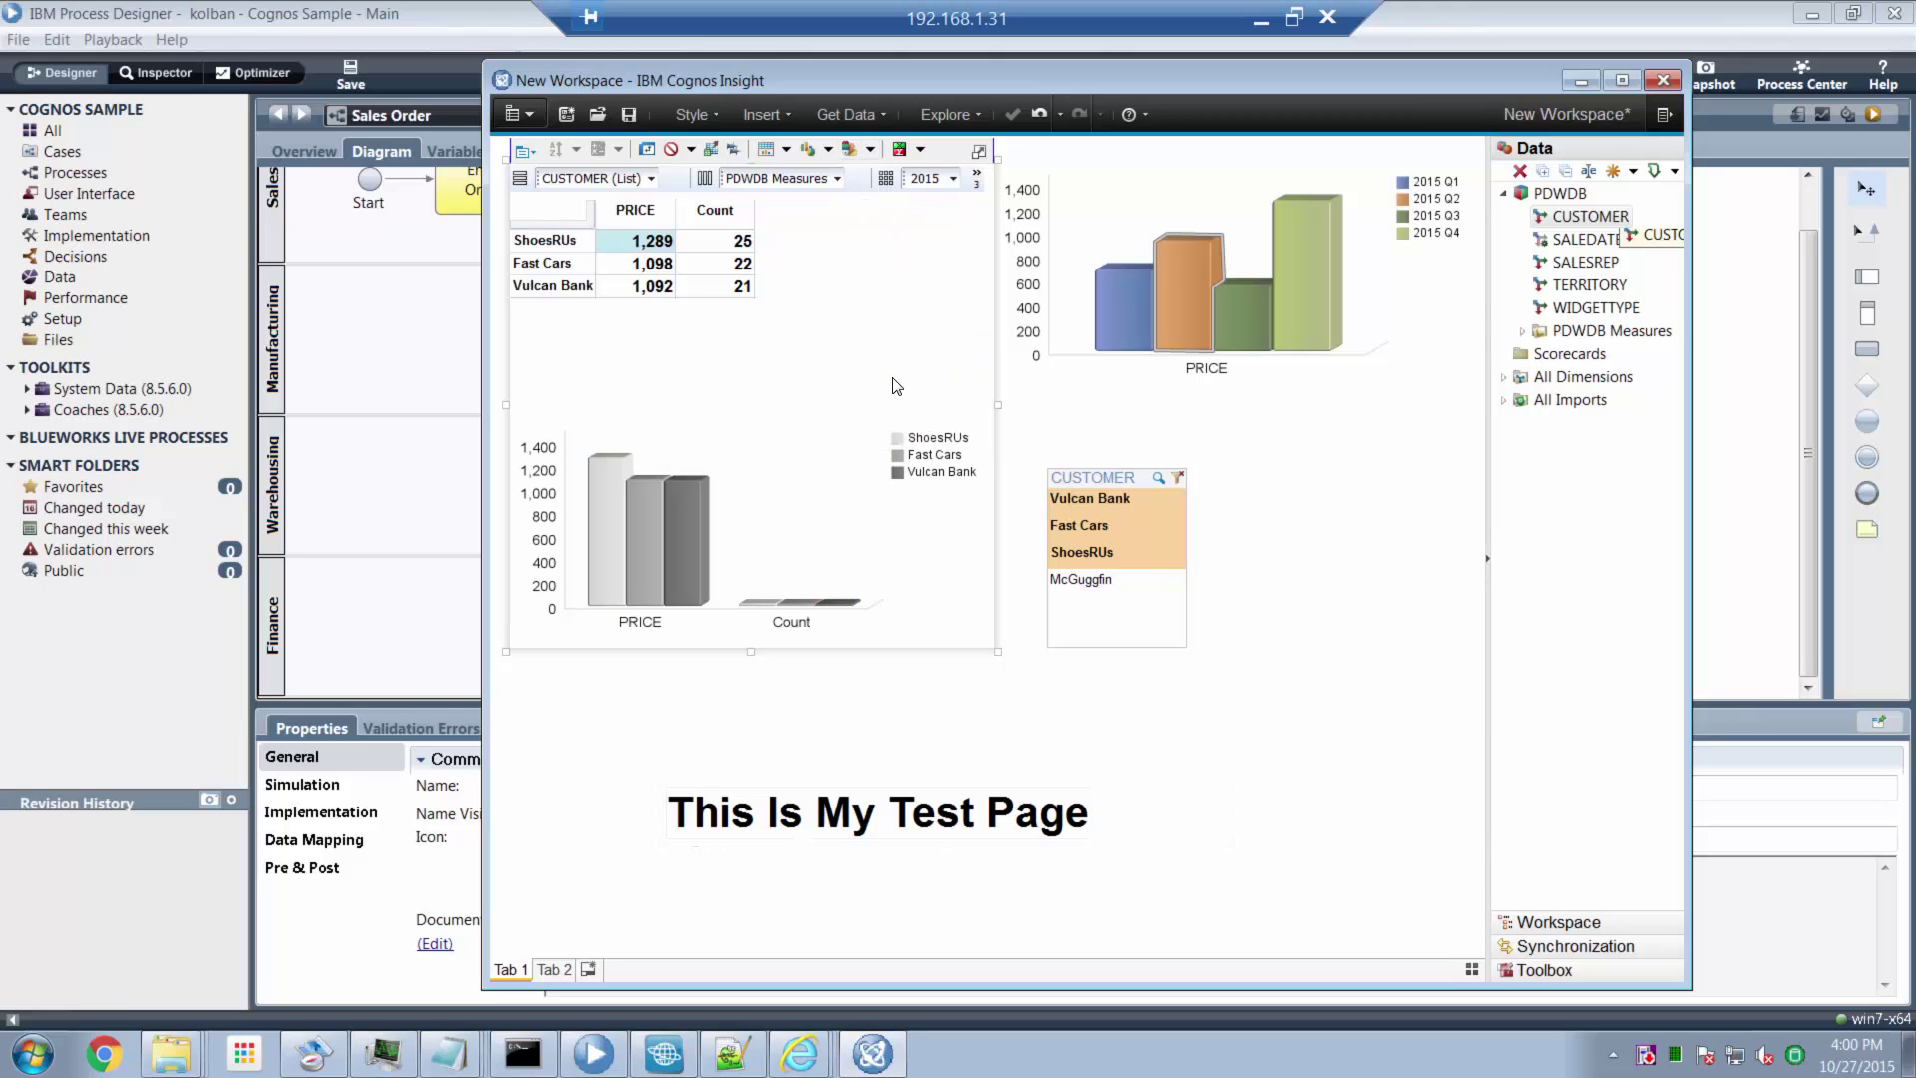
- Change the chart type from bars to pie charts for PRICE and Count
left_click(922, 150)
left_click(692, 564)
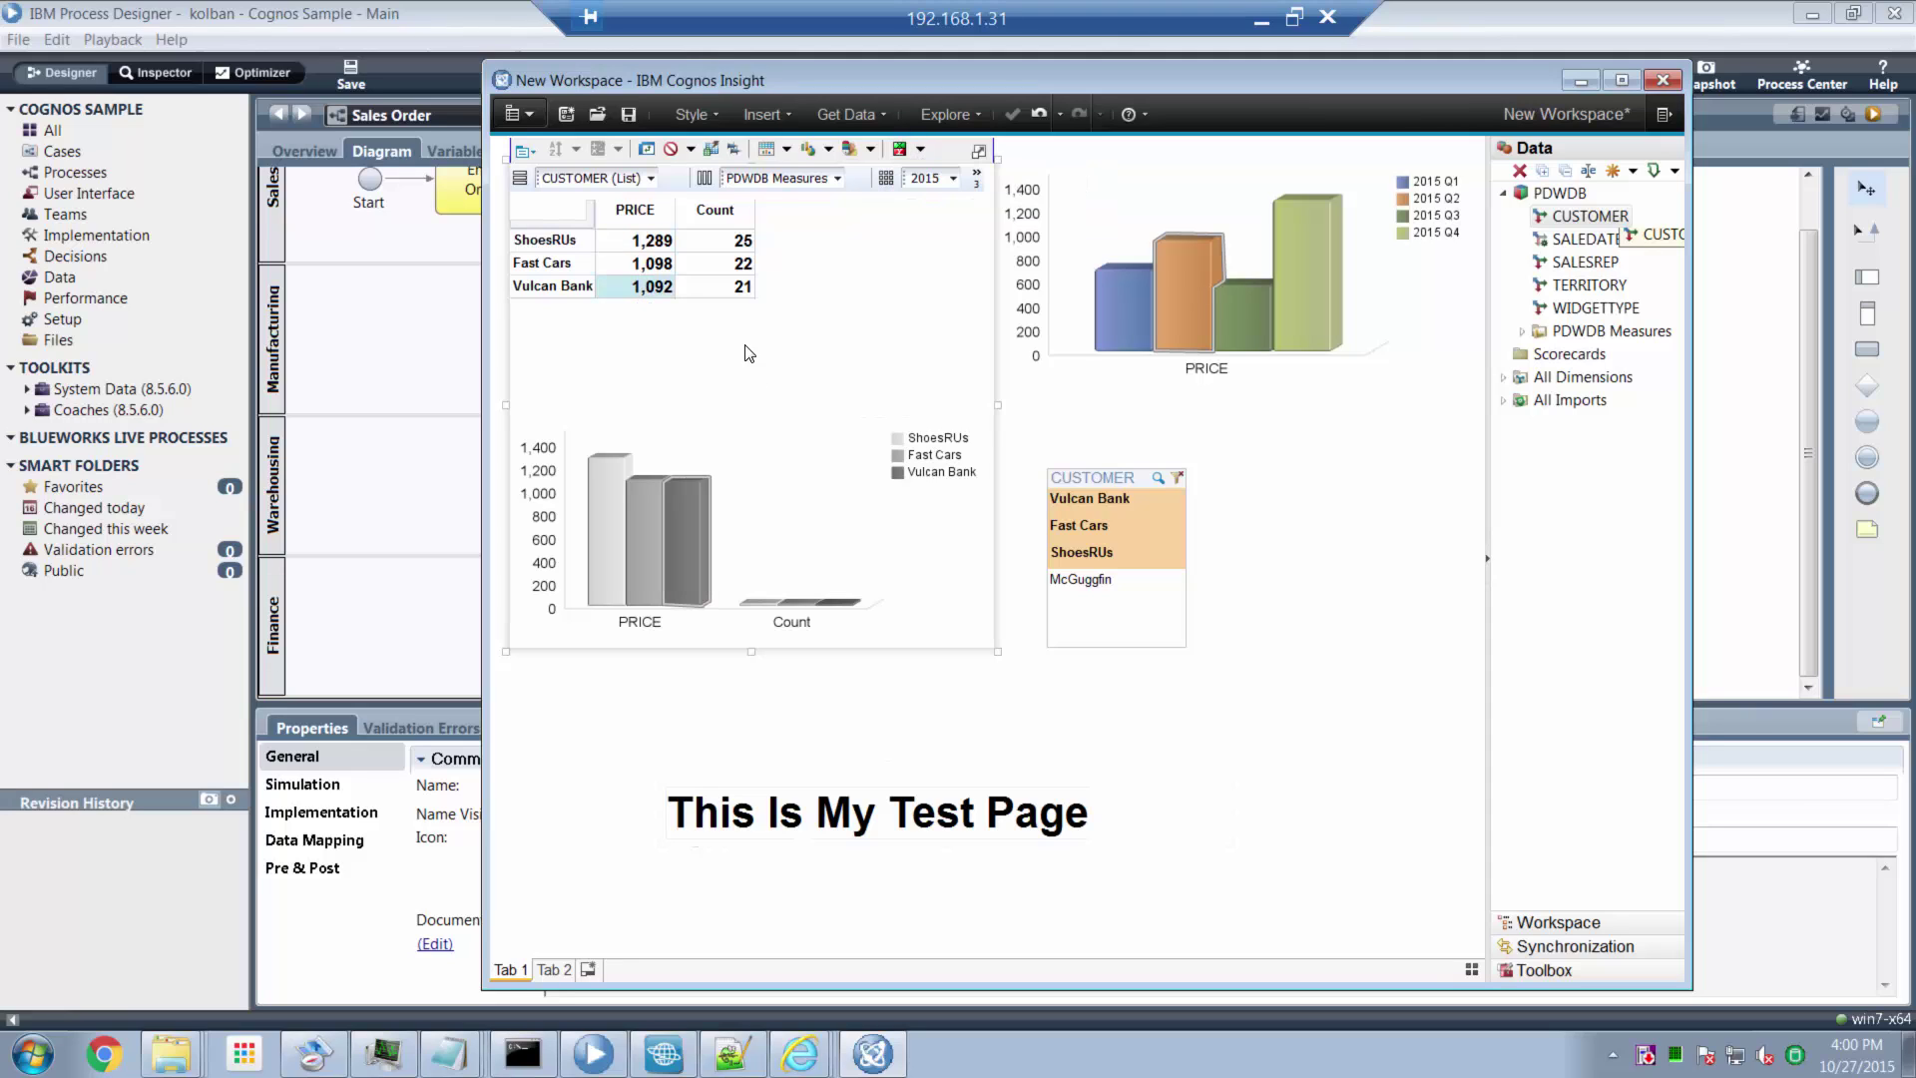
left_click(828, 150)
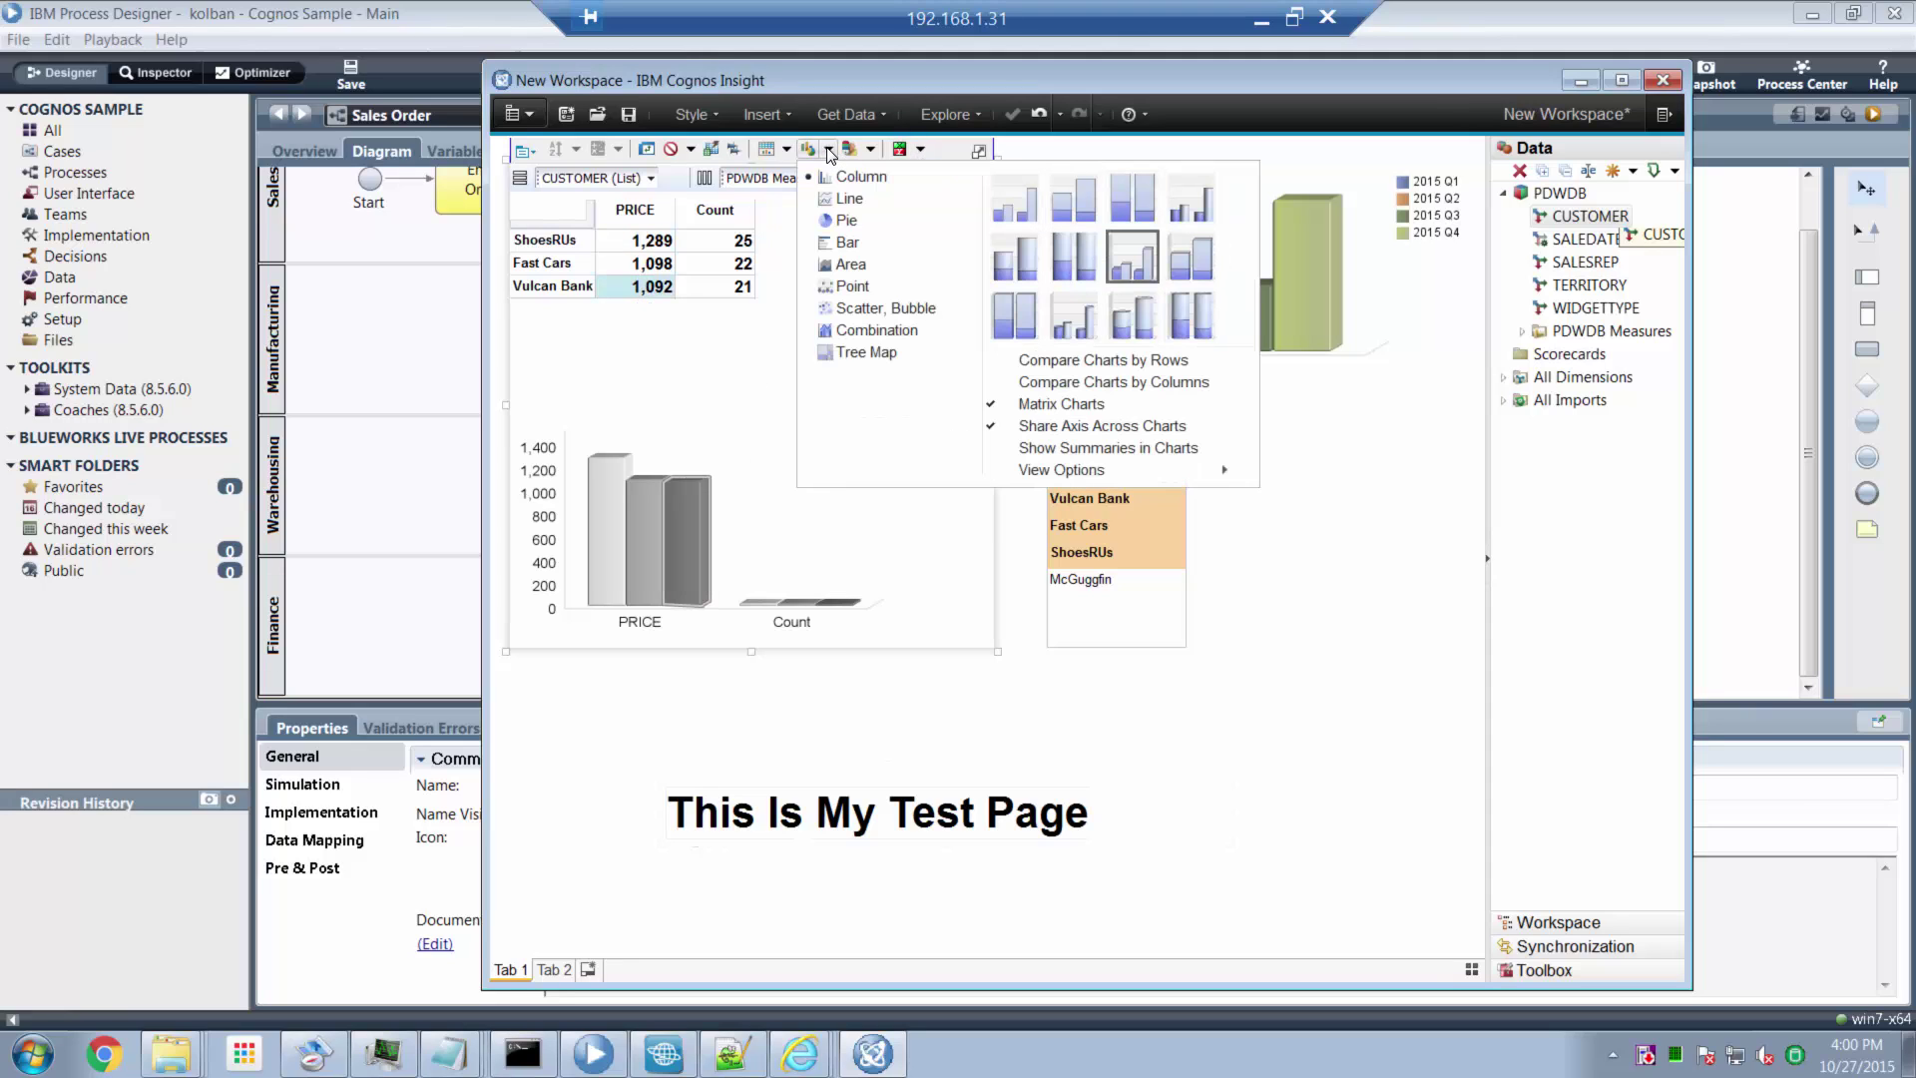
left_click(846, 221)
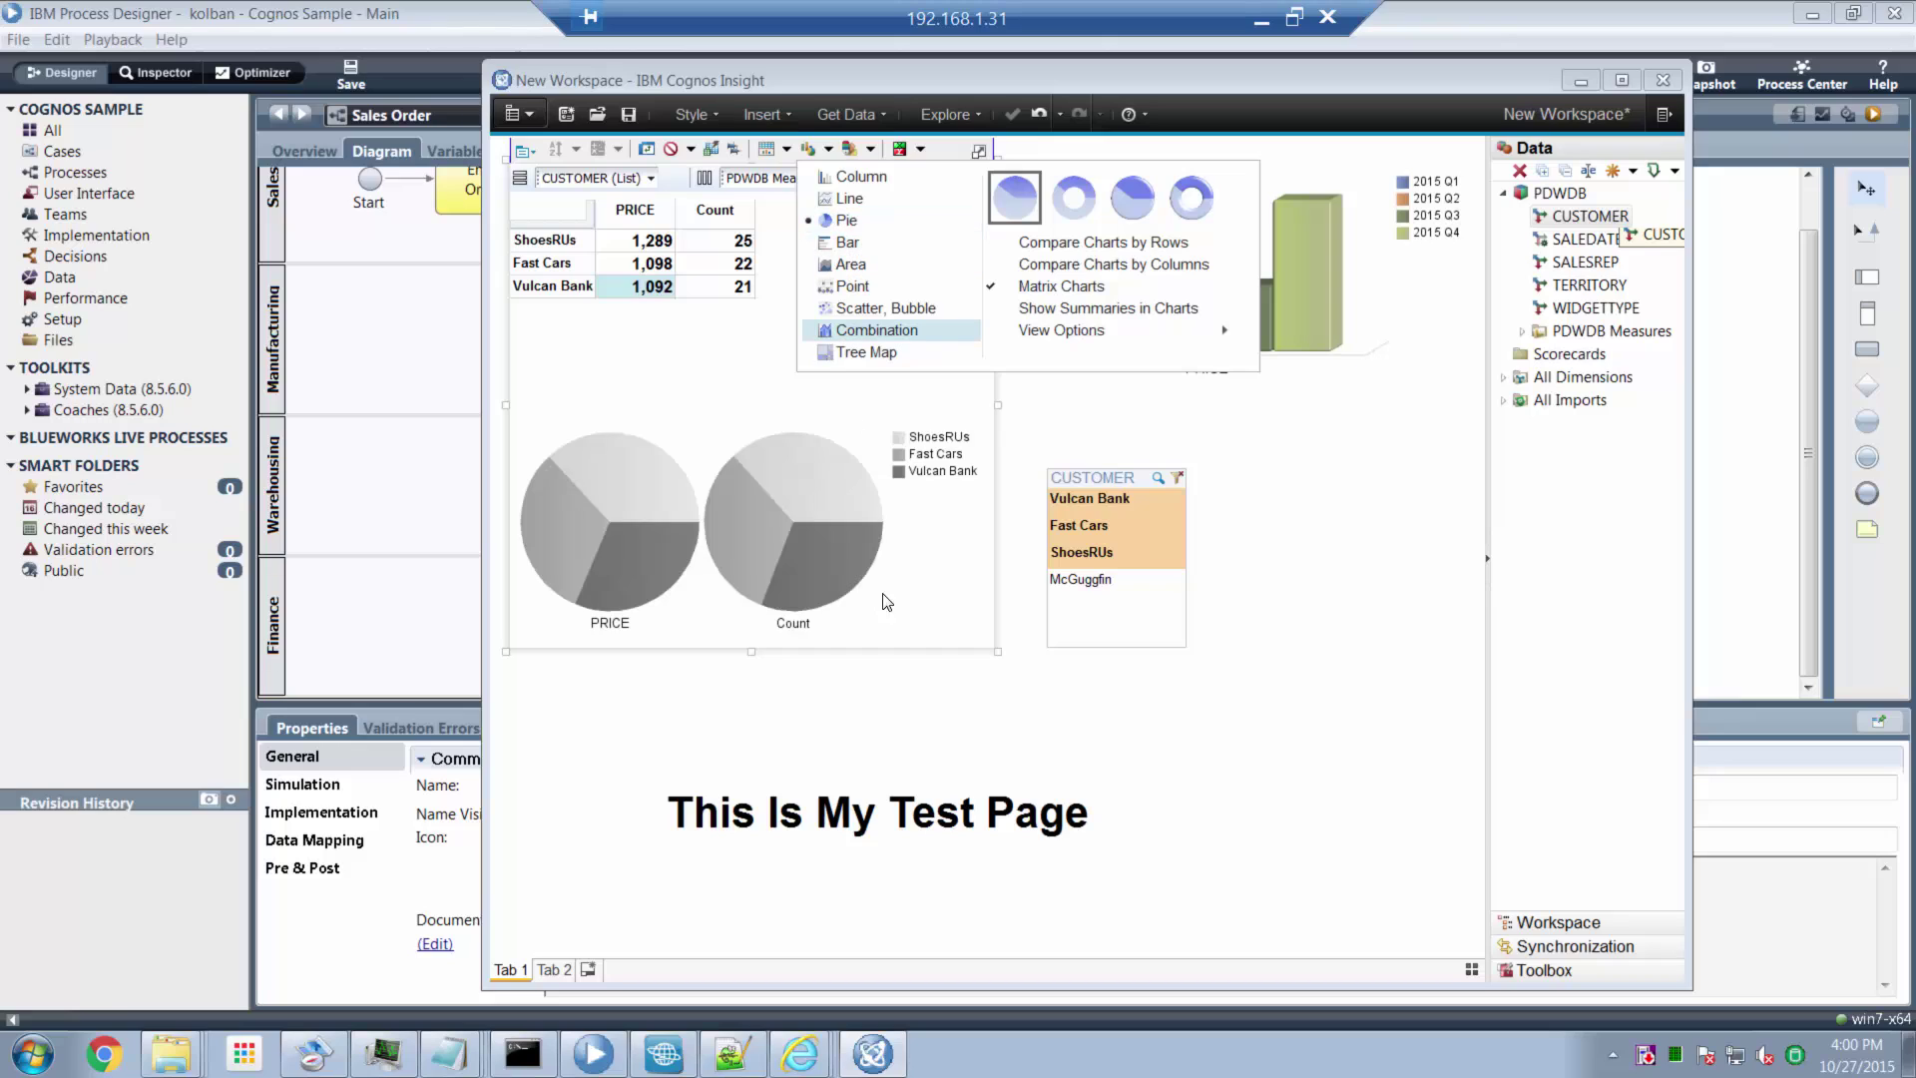
- Click an empty canvas area to close the chart-type menu and deselect the chart
left_click(1221, 642)
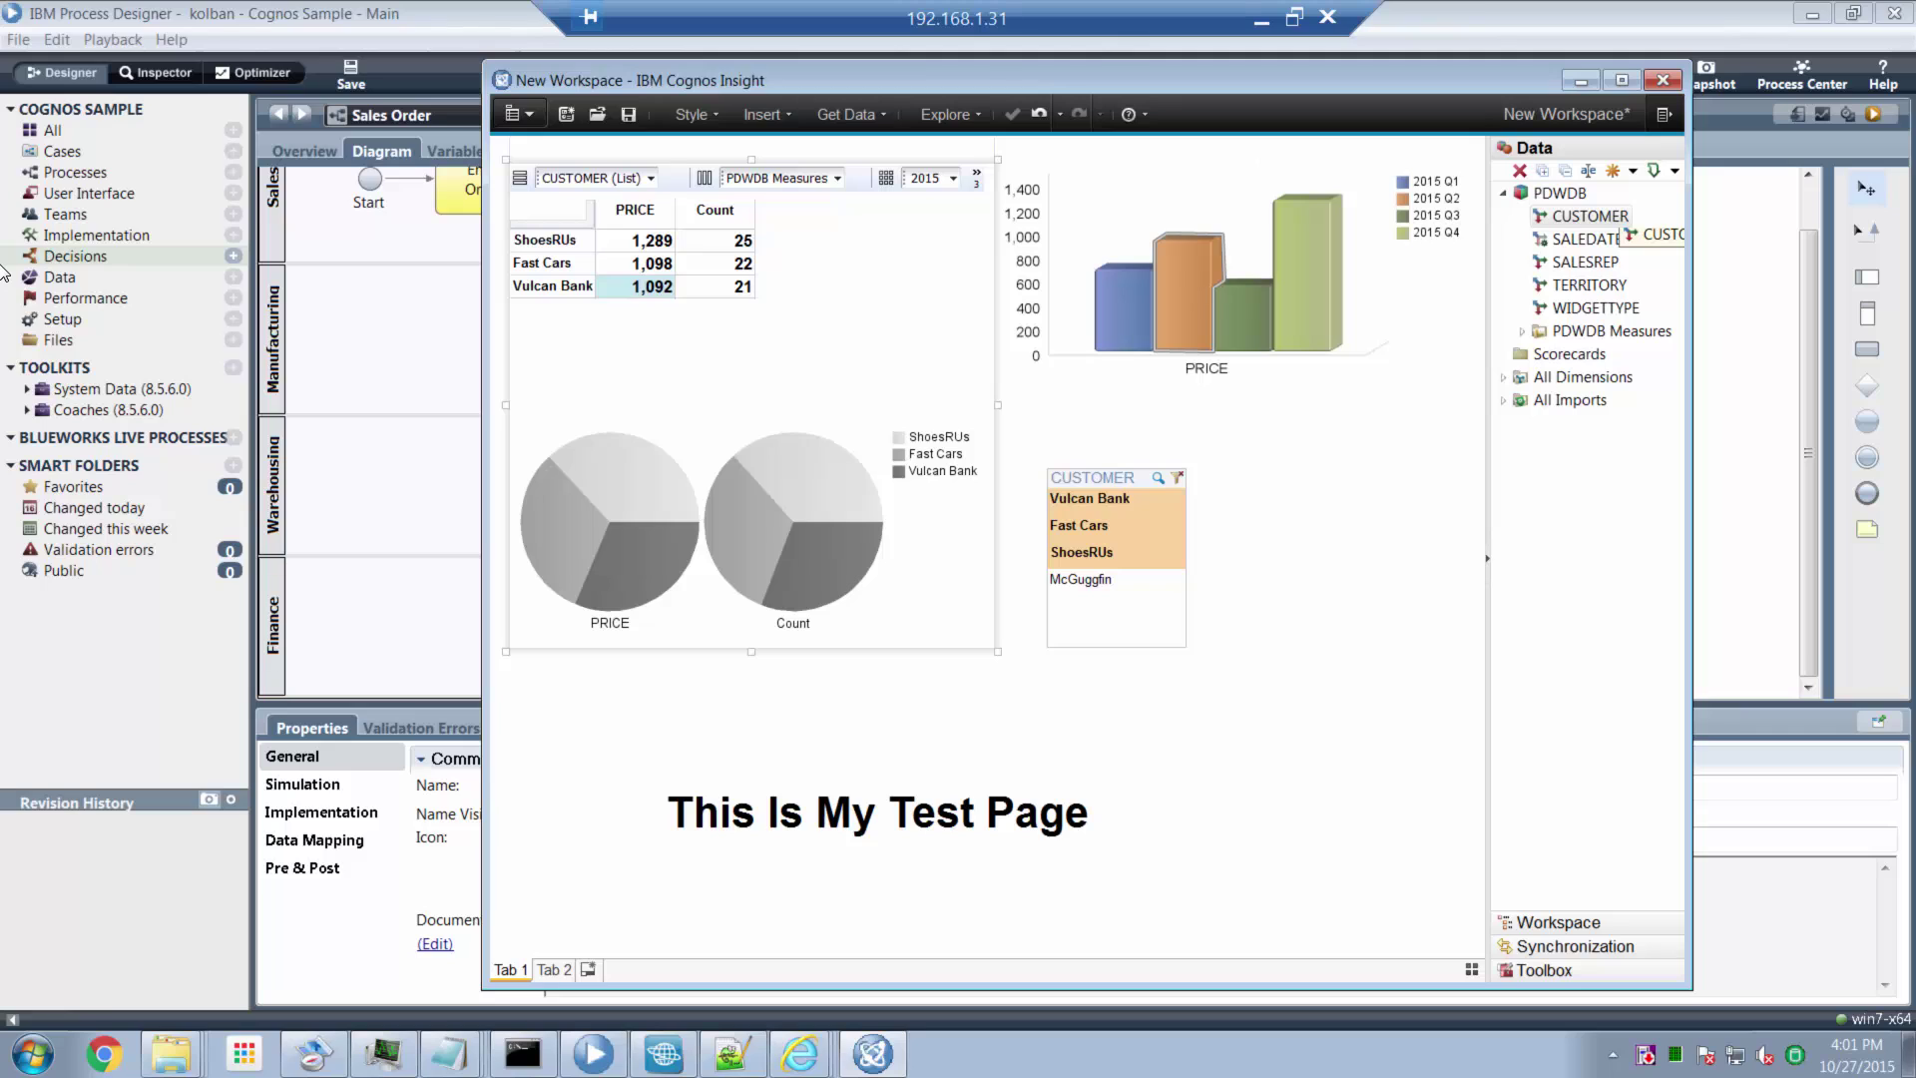
- View the Manufacturing lane's properties in Process Designer, then return to Cognos Insight
left_click(459, 355)
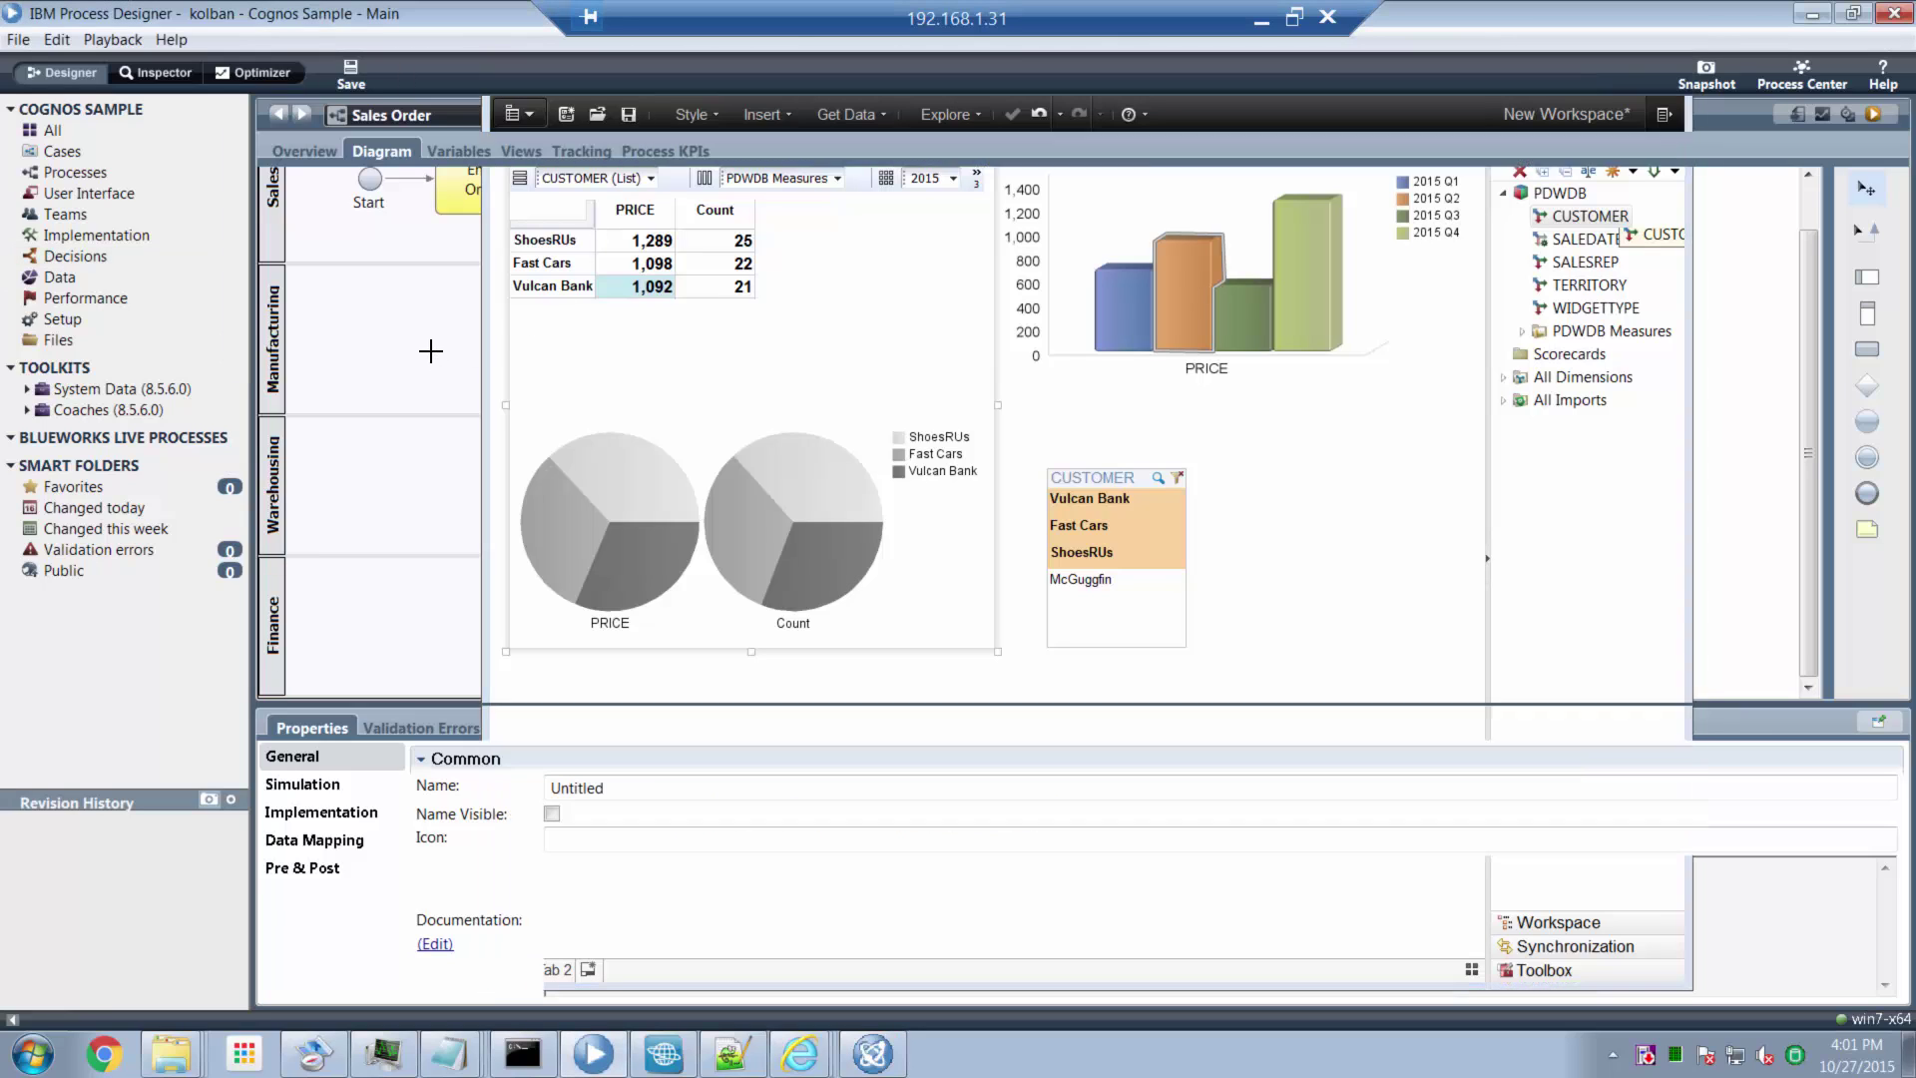
left_click(705, 395)
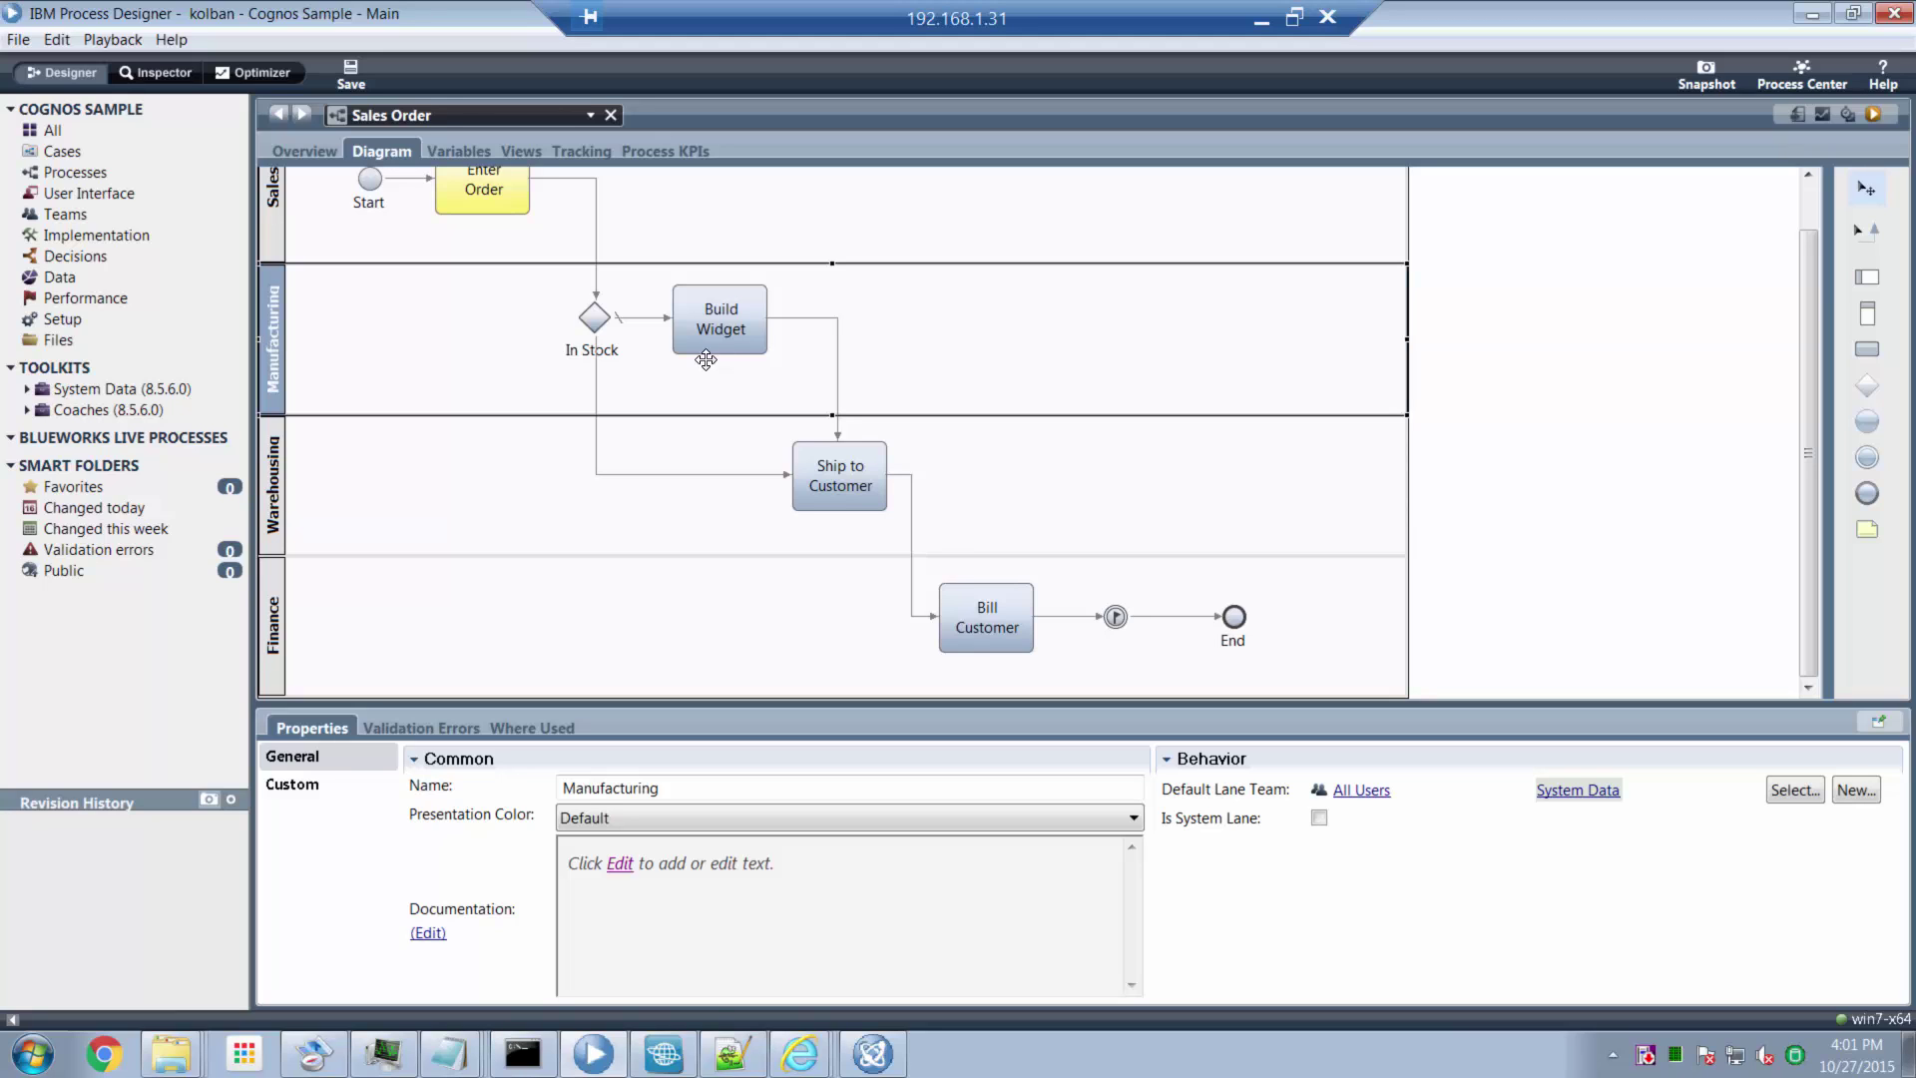
left_click(871, 1053)
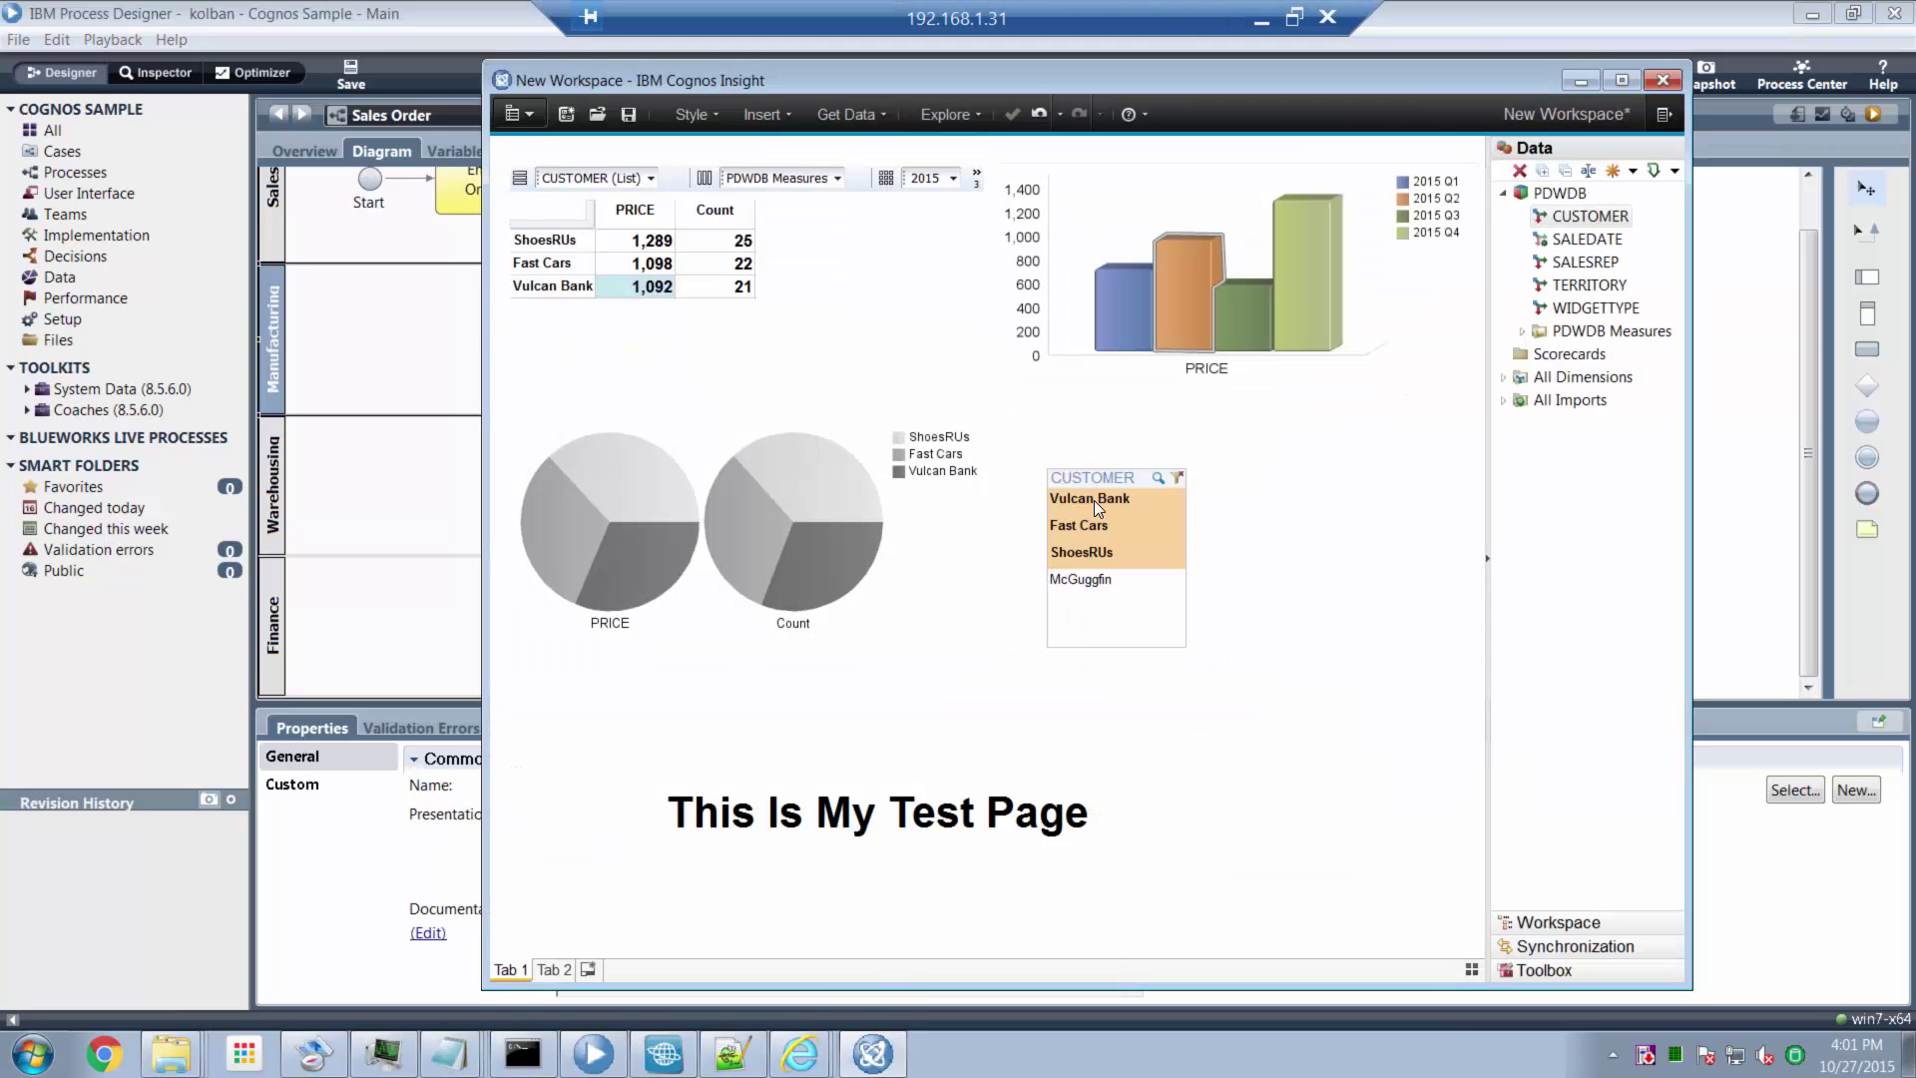